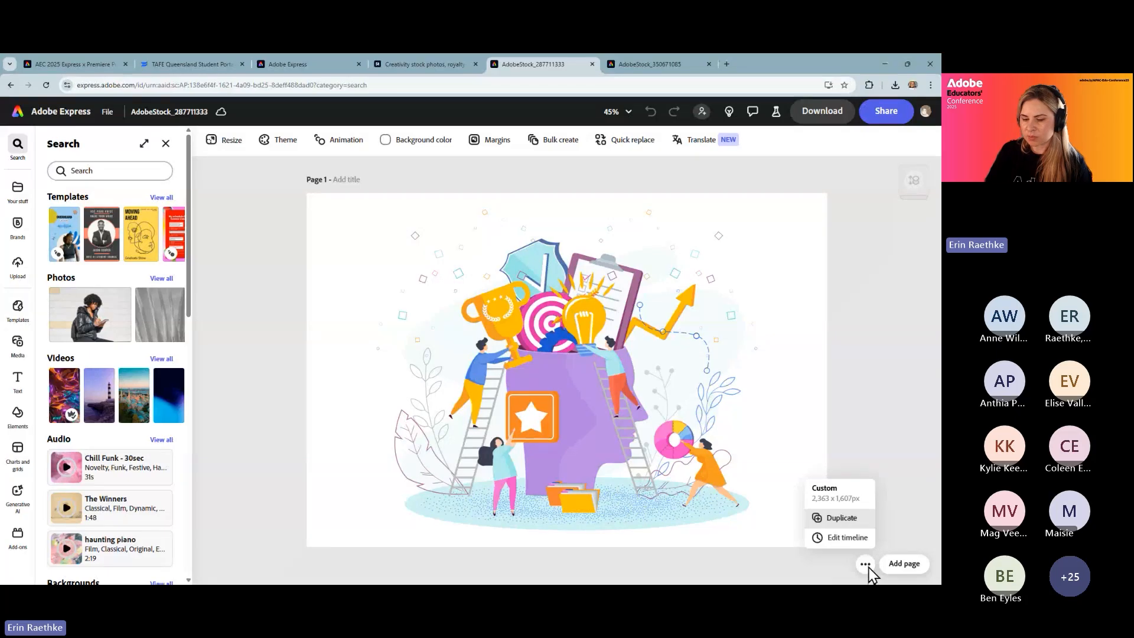
Duplicate the page containing the purple head illustration.
click(846, 520)
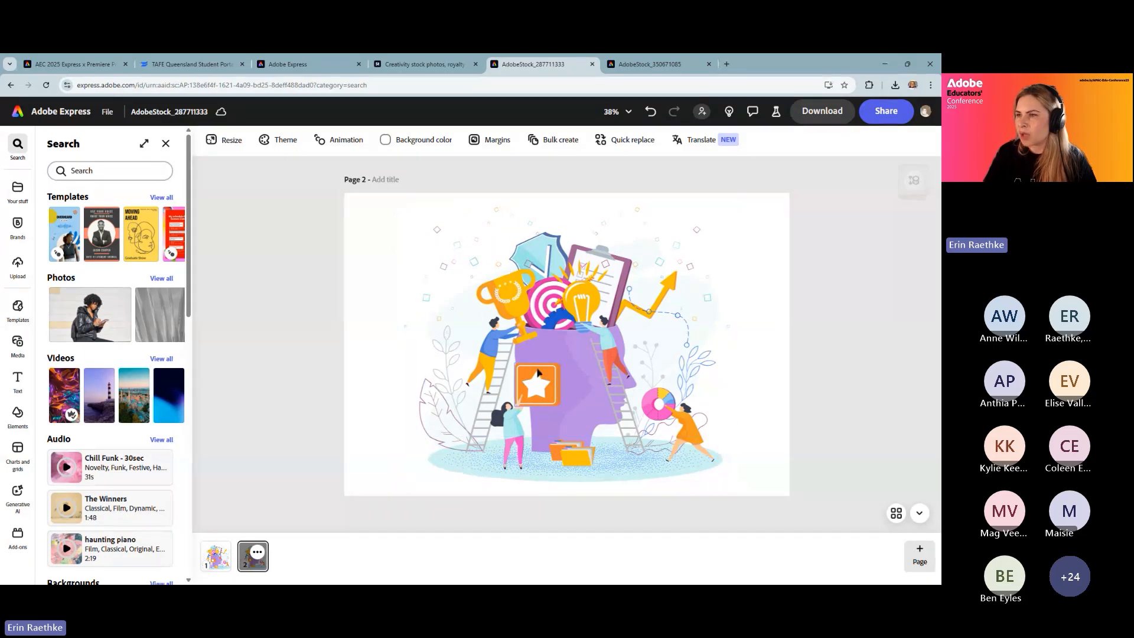
scroll(537, 372, up, 5)
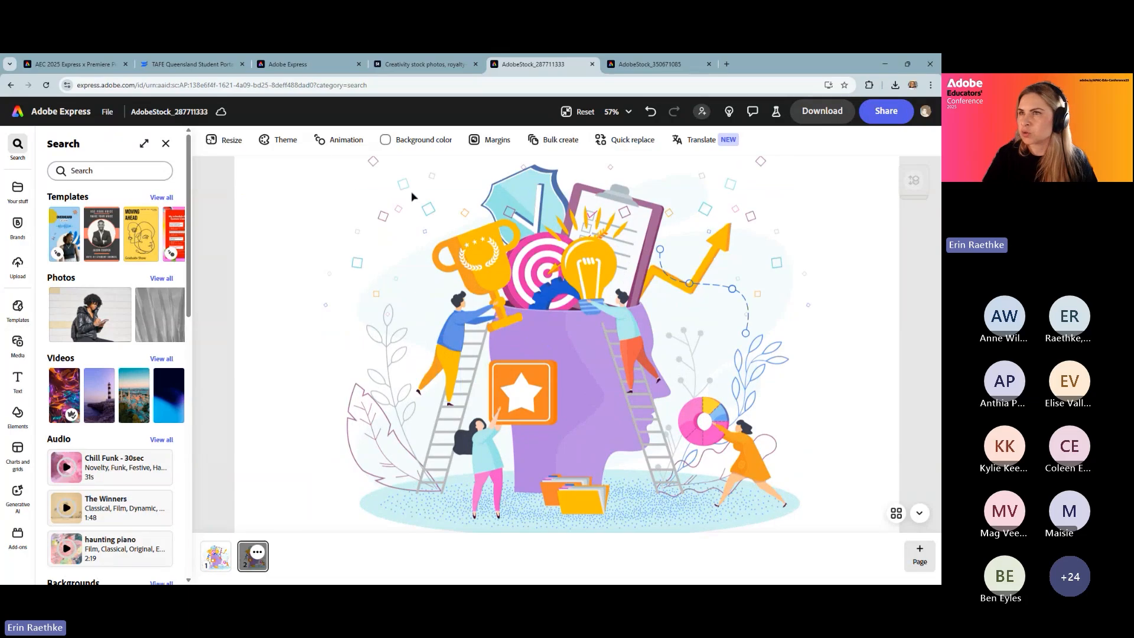
Consult the shortcuts slide, and select the hair shape of the man holding the trophy on page 2.
click(89, 64)
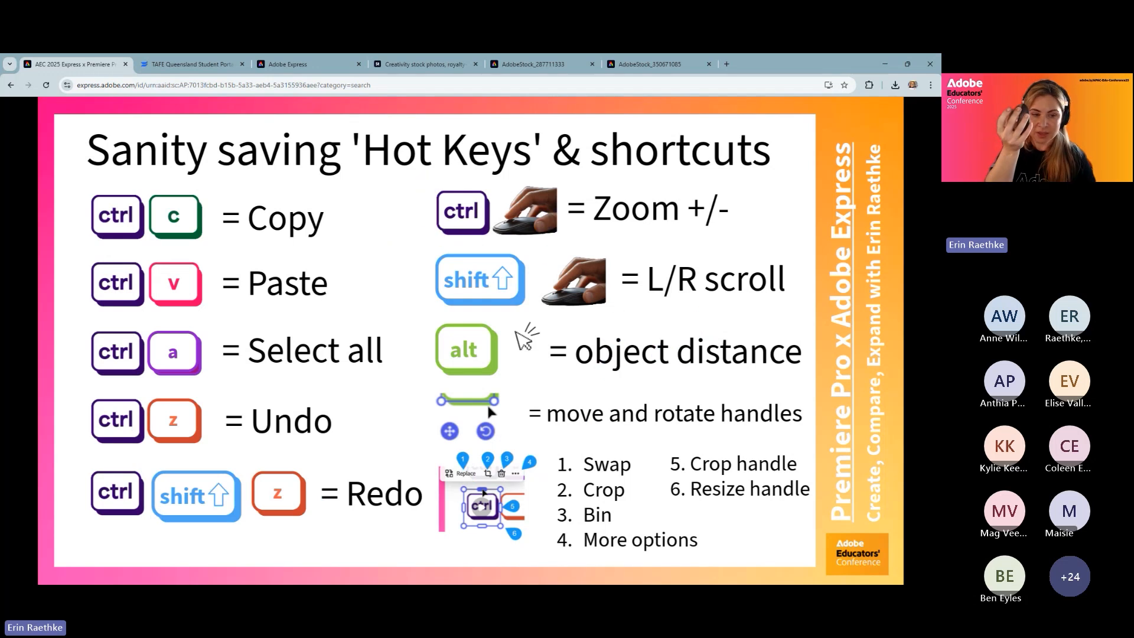
click(561, 65)
scroll(517, 299, up, 5)
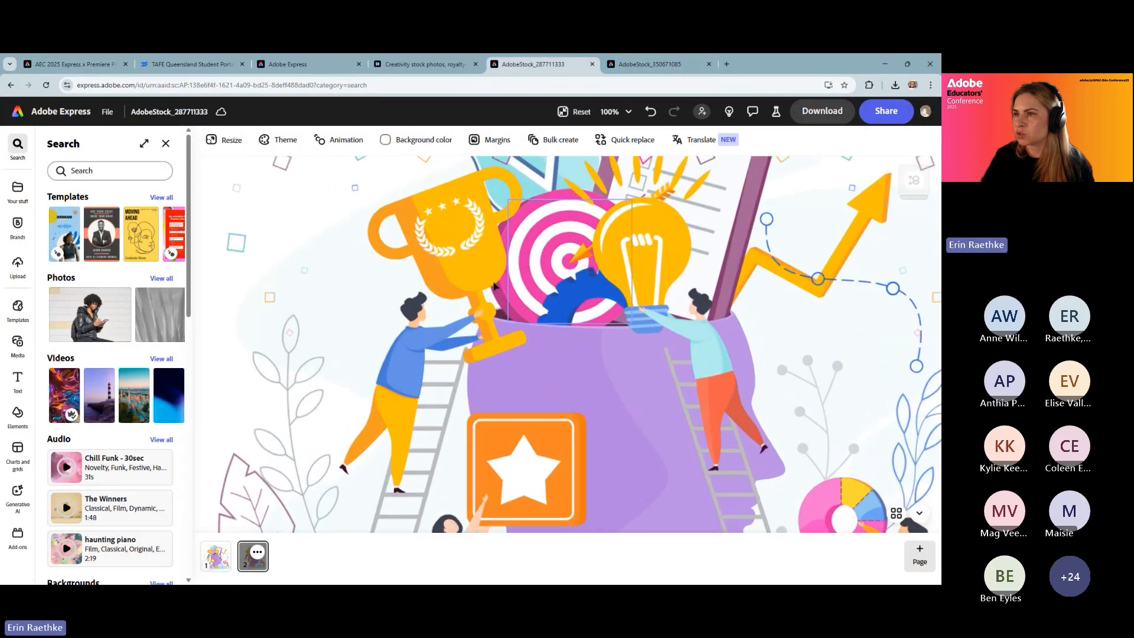
scroll(460, 293, up, 2)
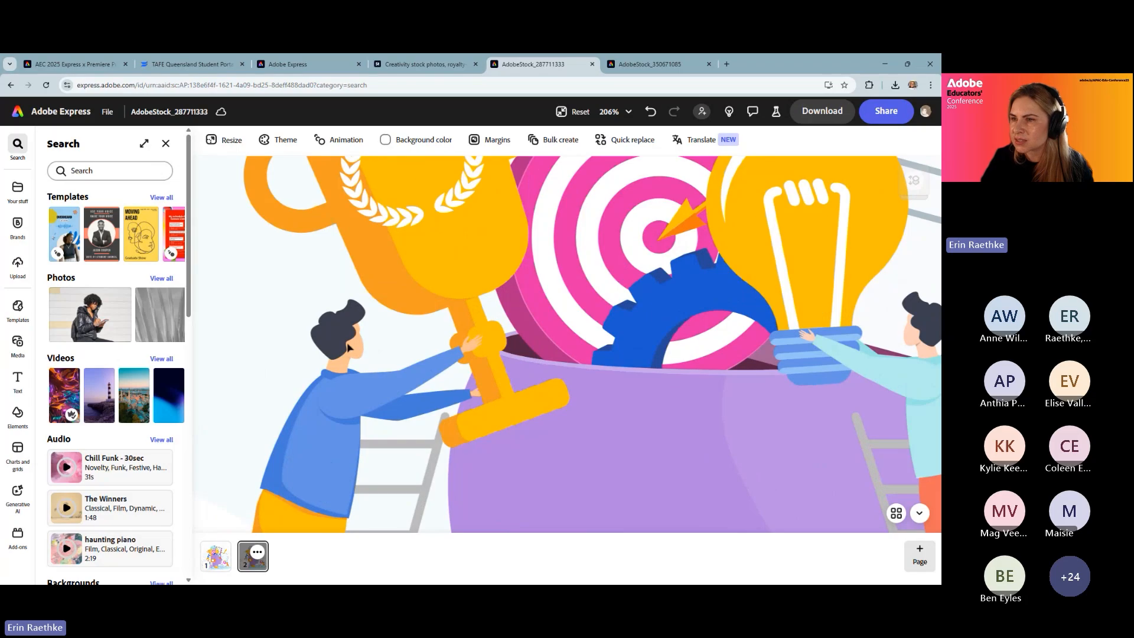
click(349, 321)
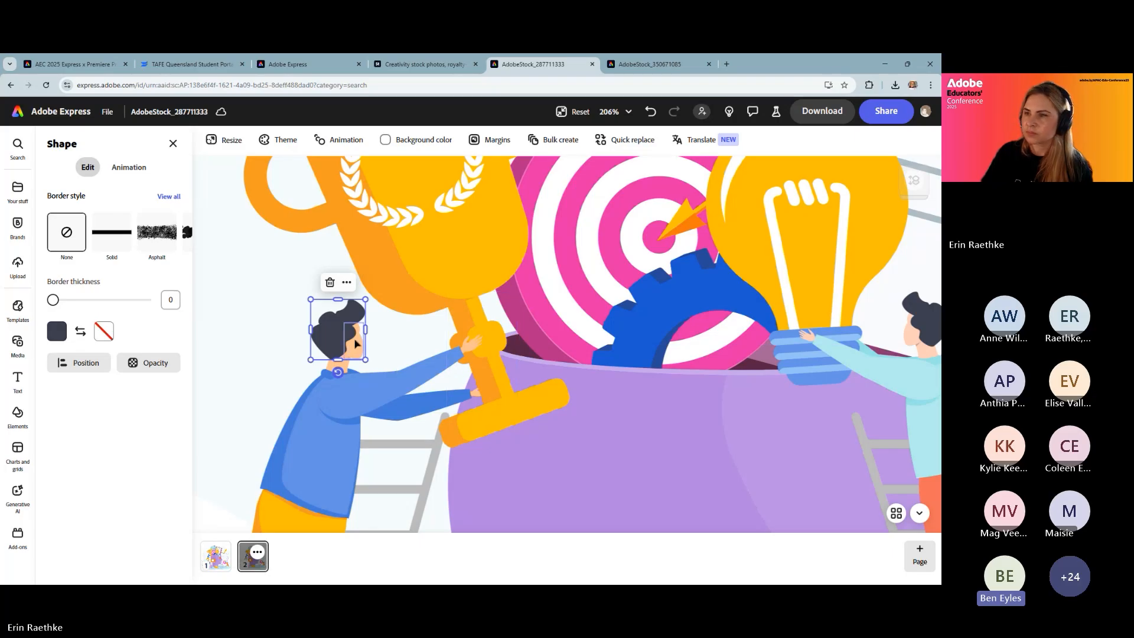
Open express.adobe.com in a new browser tab.
click(725, 65)
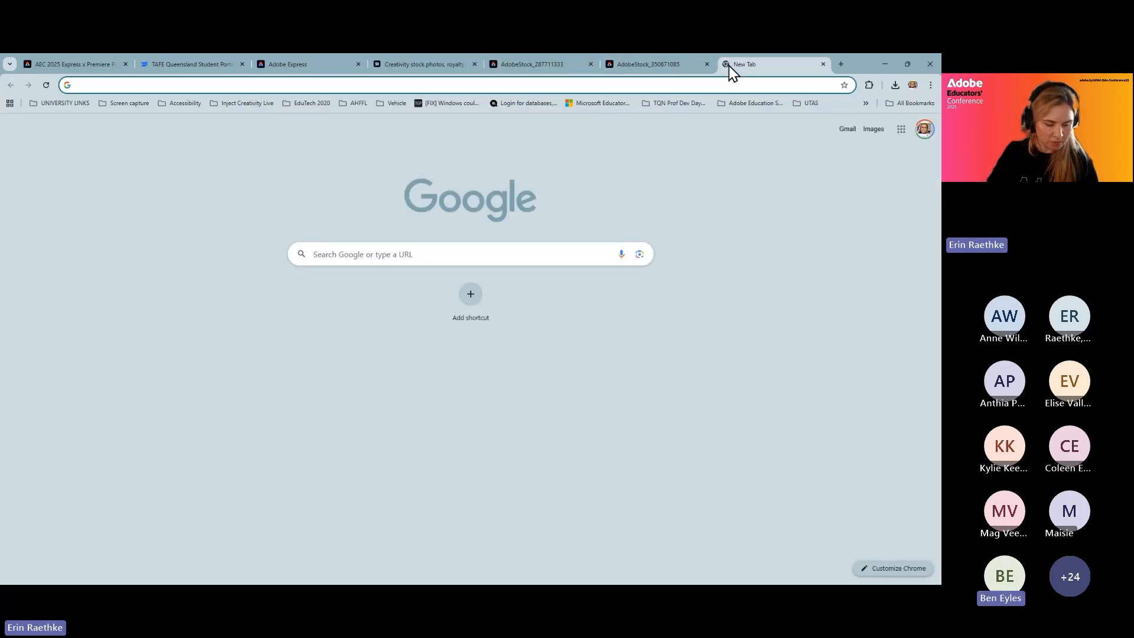
text(express.adobe.com)
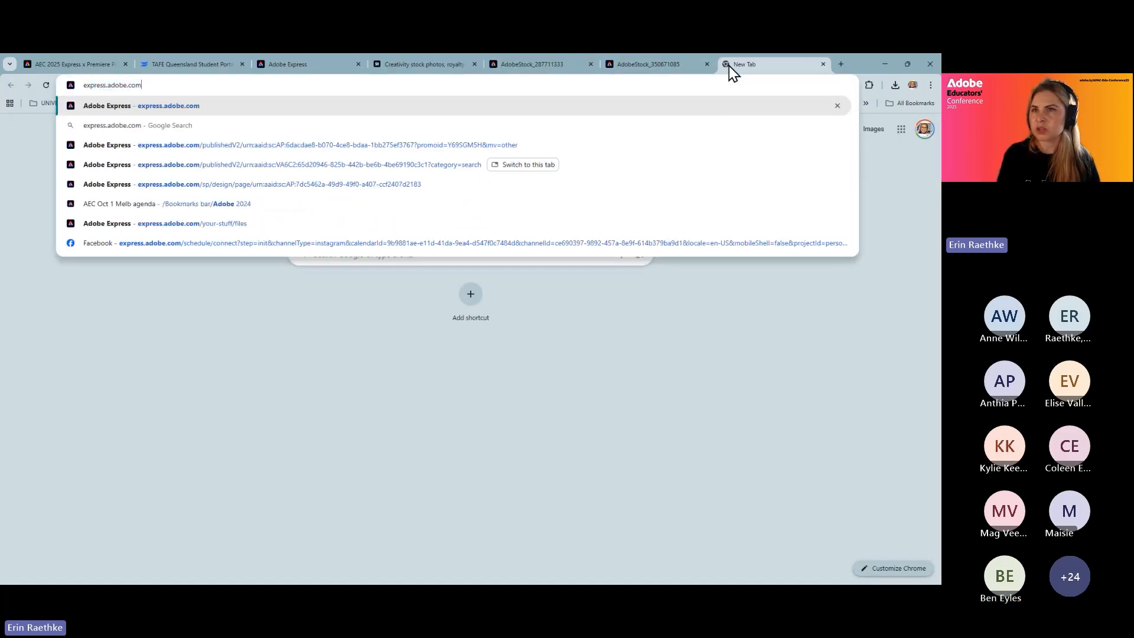
key(Return)
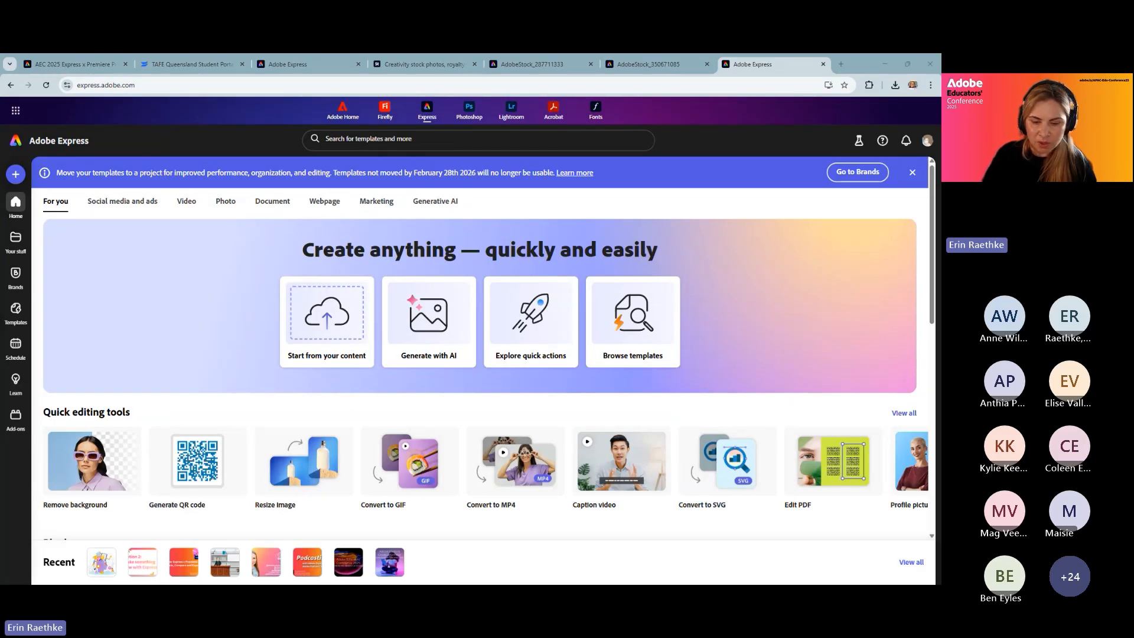
Start from the AdobeStock_287711333 Illustrator file in the Downloads folder and convert it to an Adobe Express file.
key(alt+Tab)
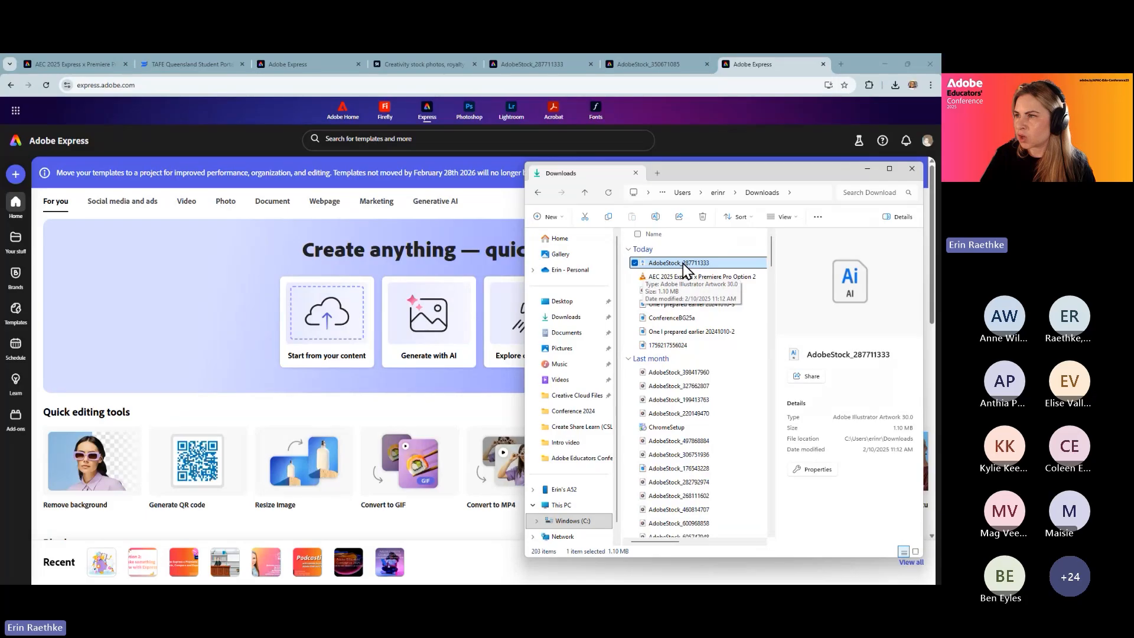
drag(676, 271, 324, 339)
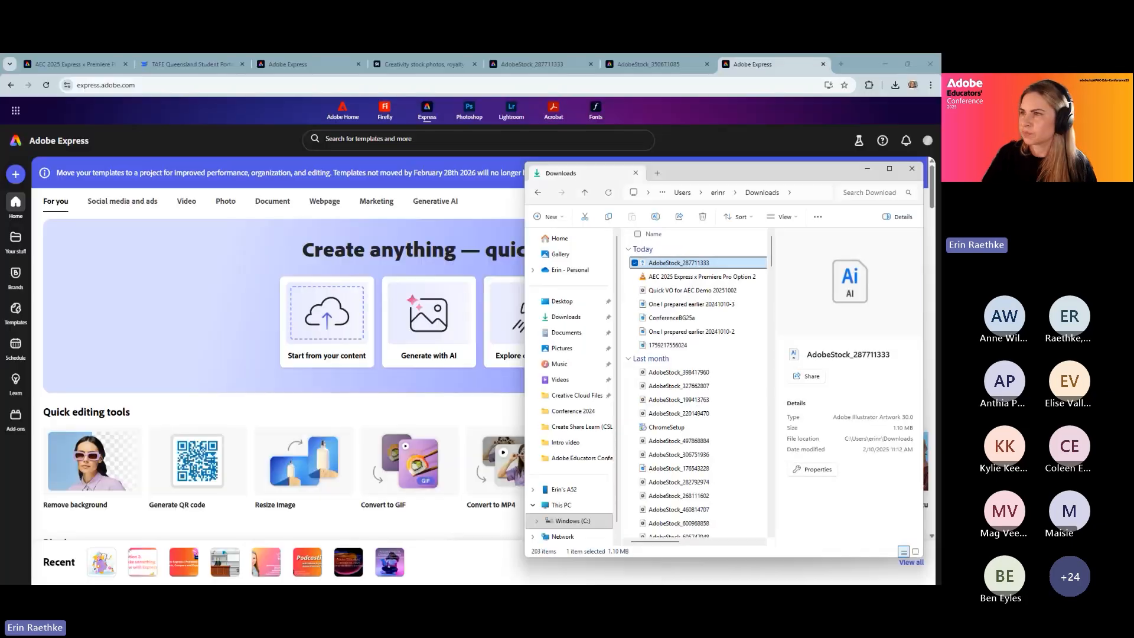
click(691, 359)
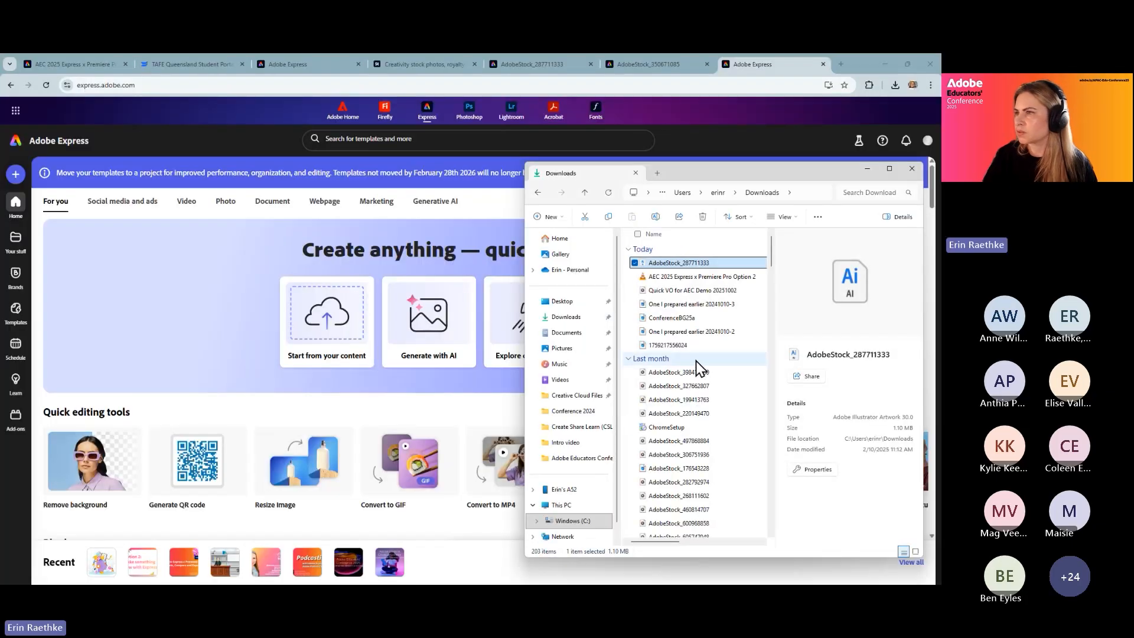
click(695, 264)
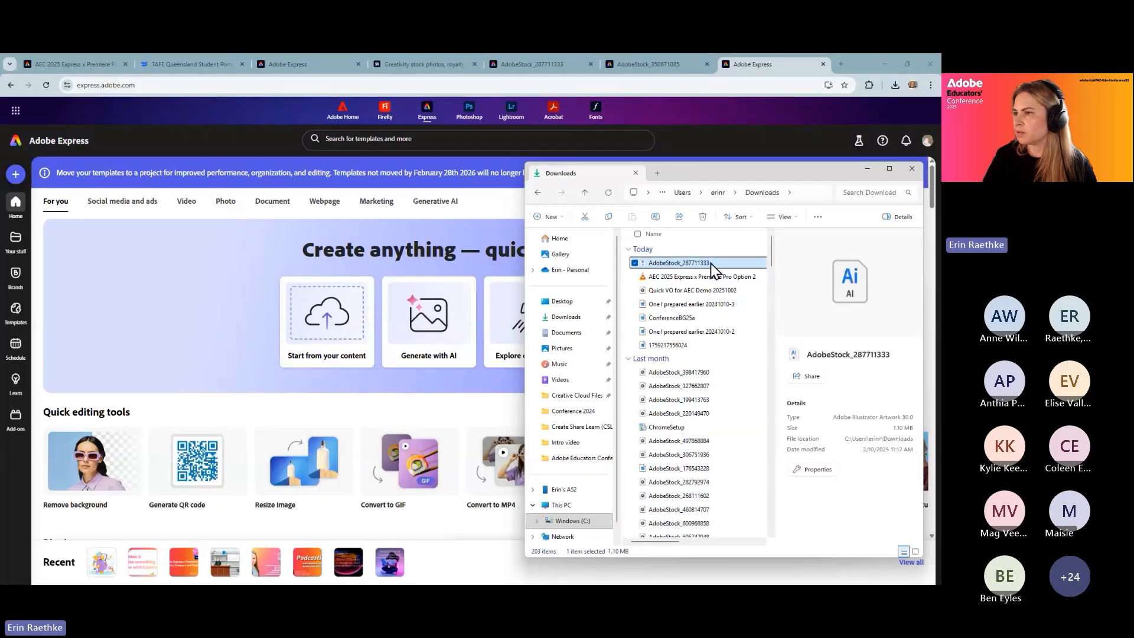
drag(712, 269, 331, 324)
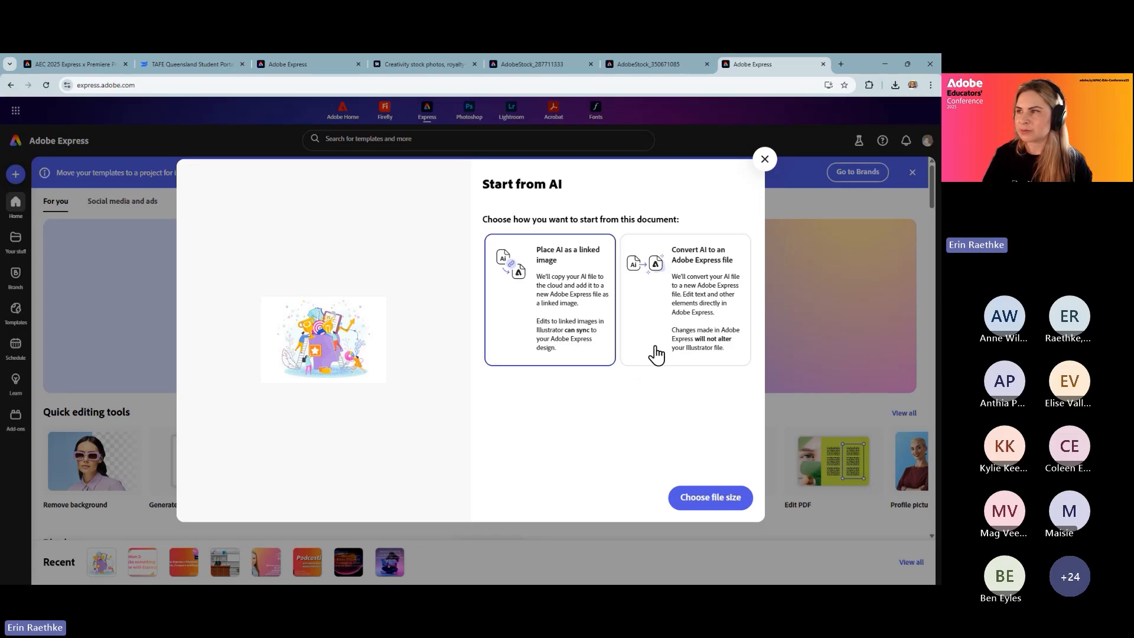
click(706, 304)
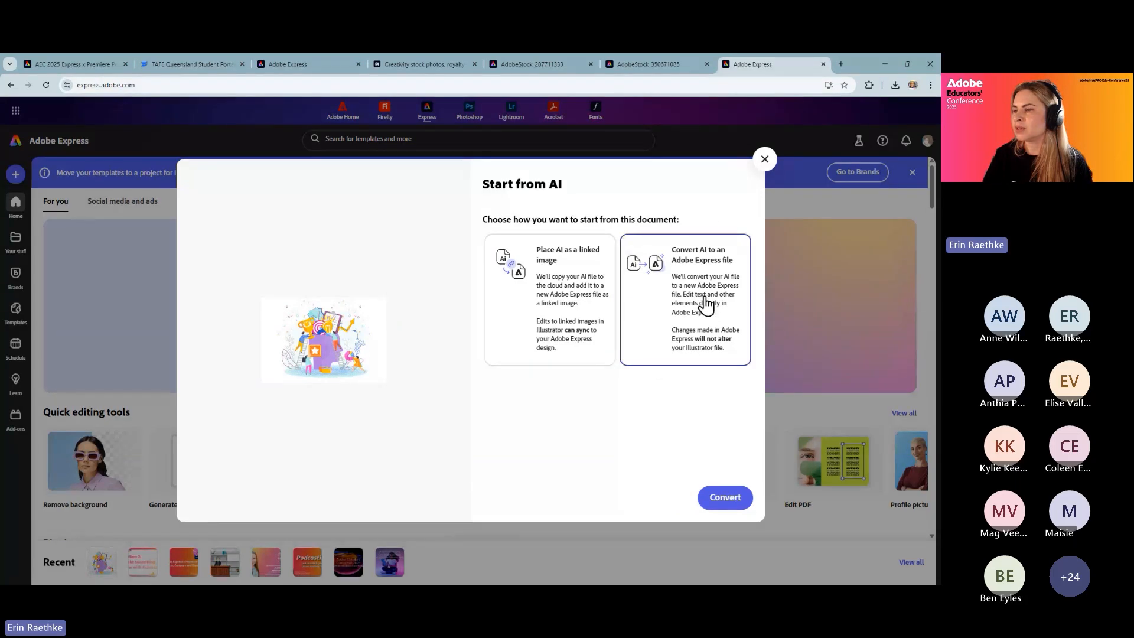
click(725, 498)
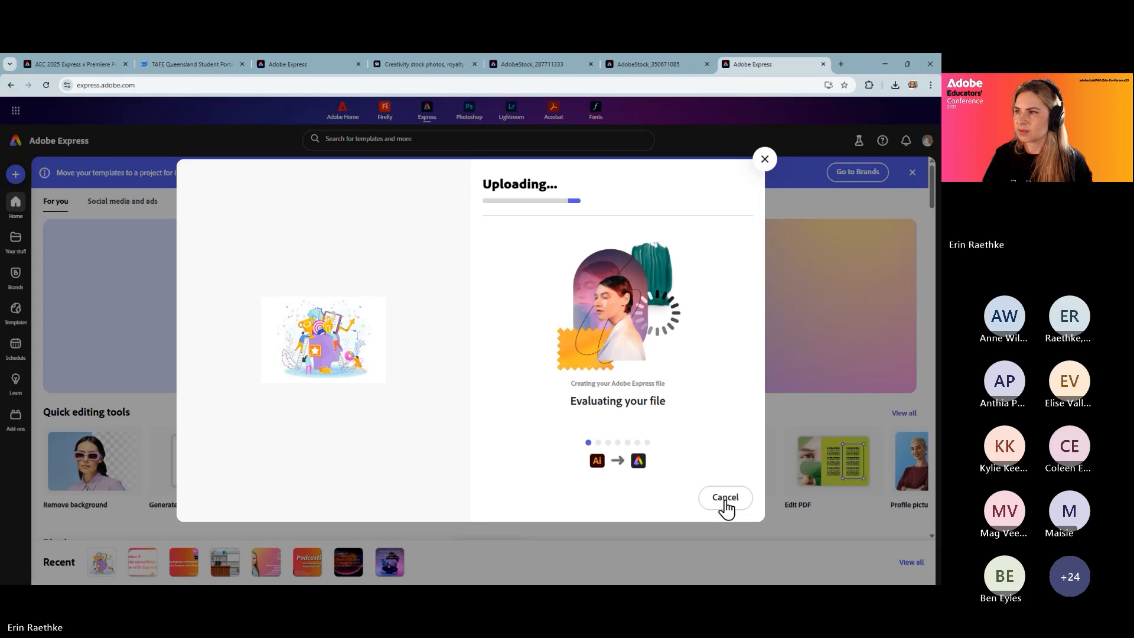
Return to the conference presentation and advance it to the "I recommend you..." slide.
click(79, 66)
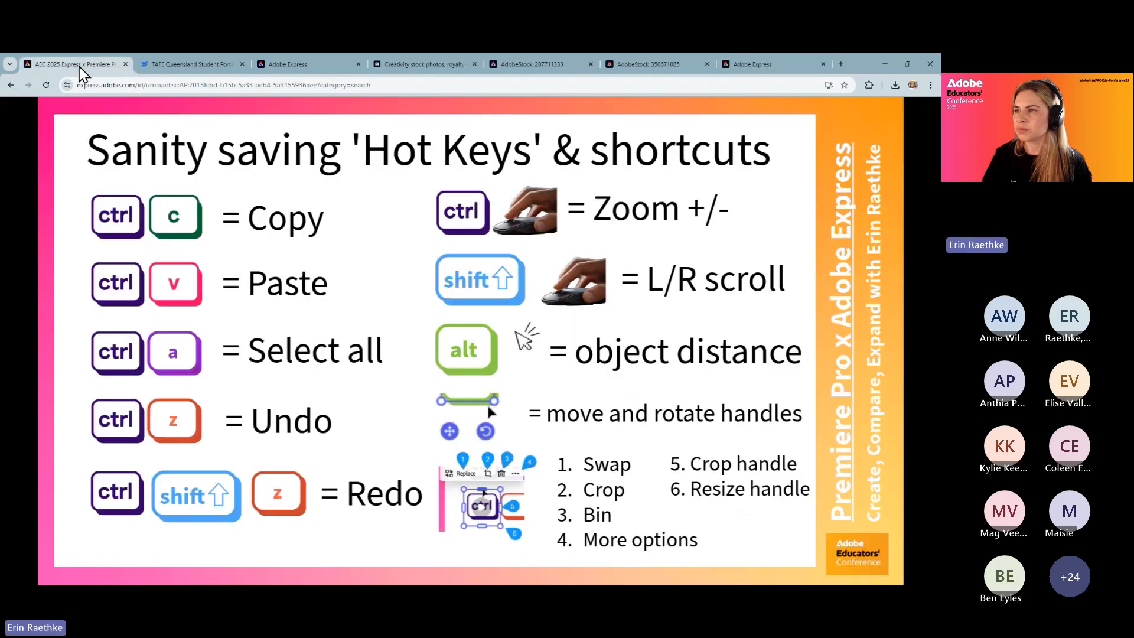
click(891, 381)
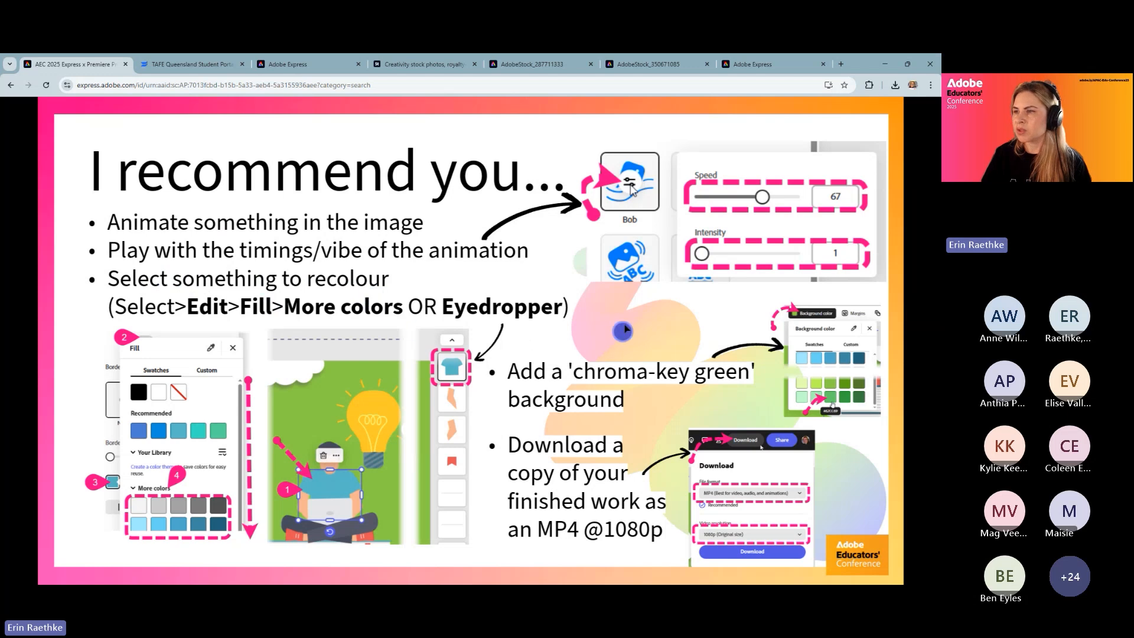
Remix the shared AdobeStock_350671085 design into an editable copy.
click(659, 65)
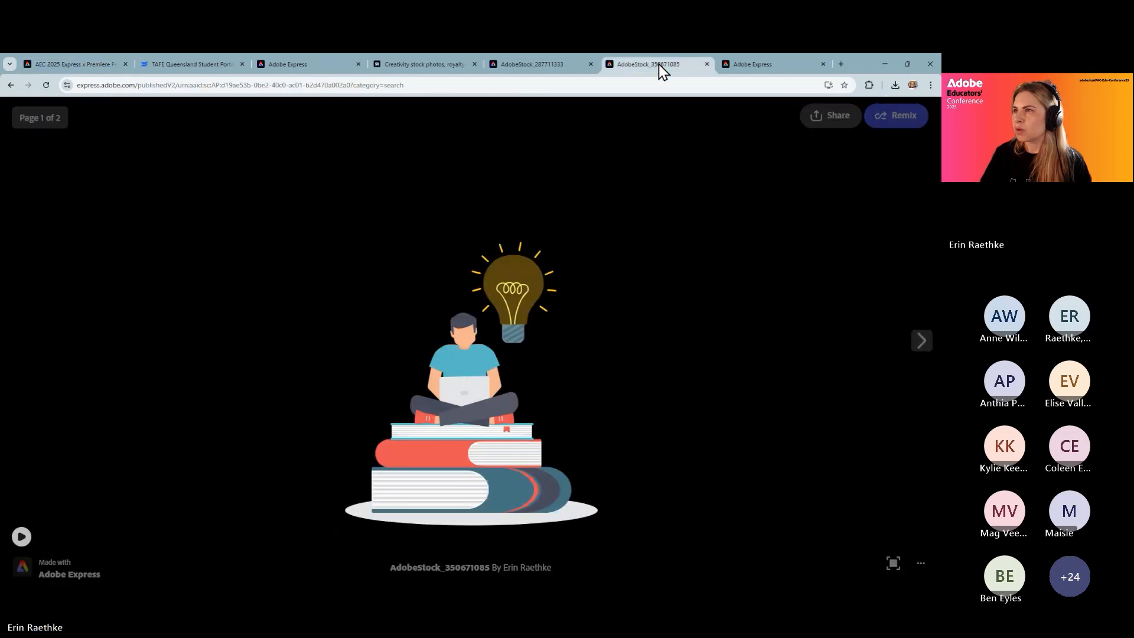
click(906, 117)
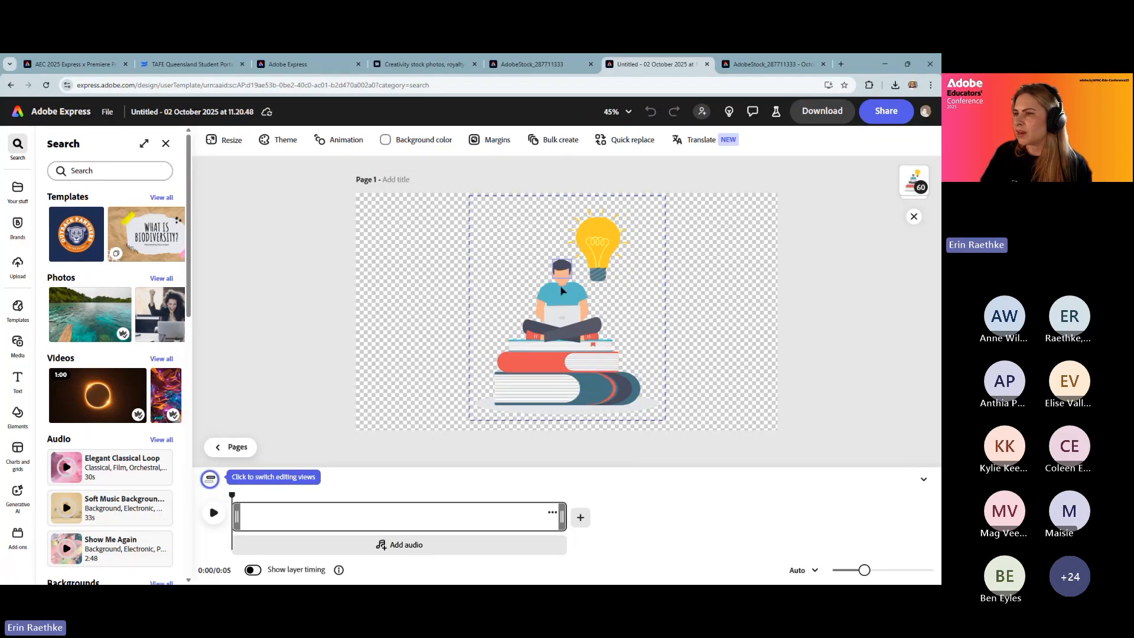
In the AdobeStock_287711333 design, select the hair and face shapes of the man holding the trophy together.
click(522, 83)
click(528, 70)
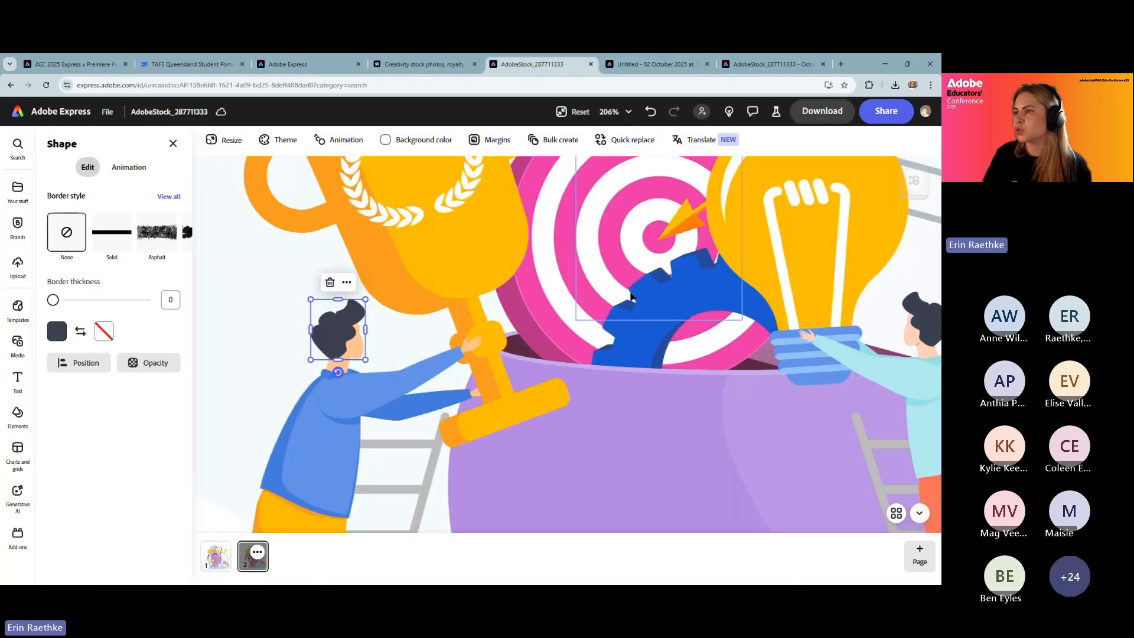
scroll(630, 296, down, 3)
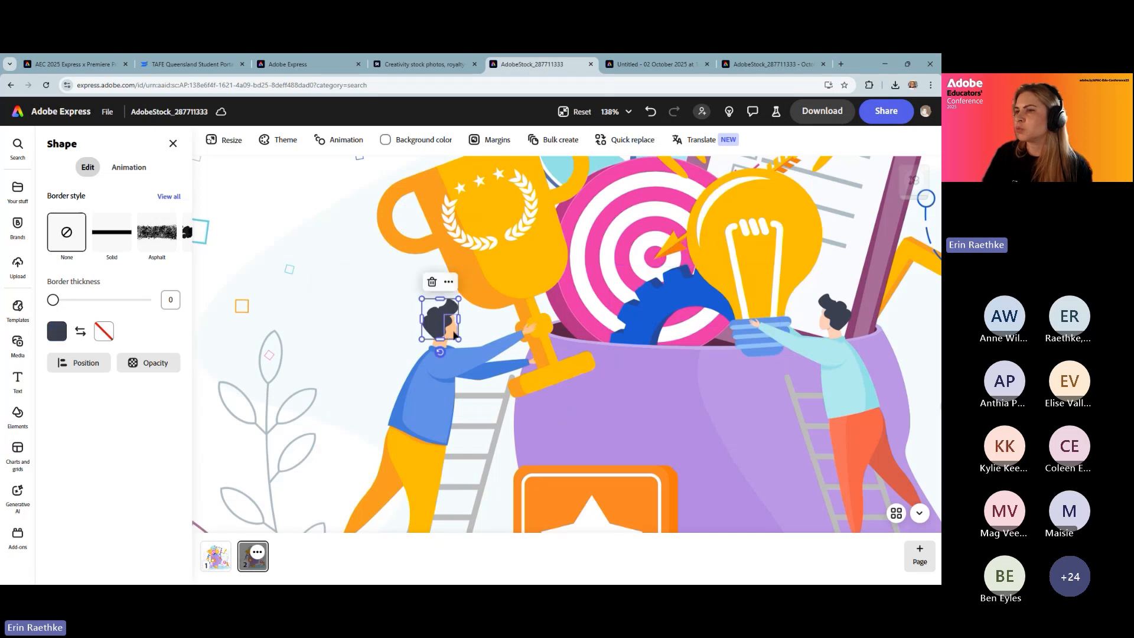
shift+click(436, 343)
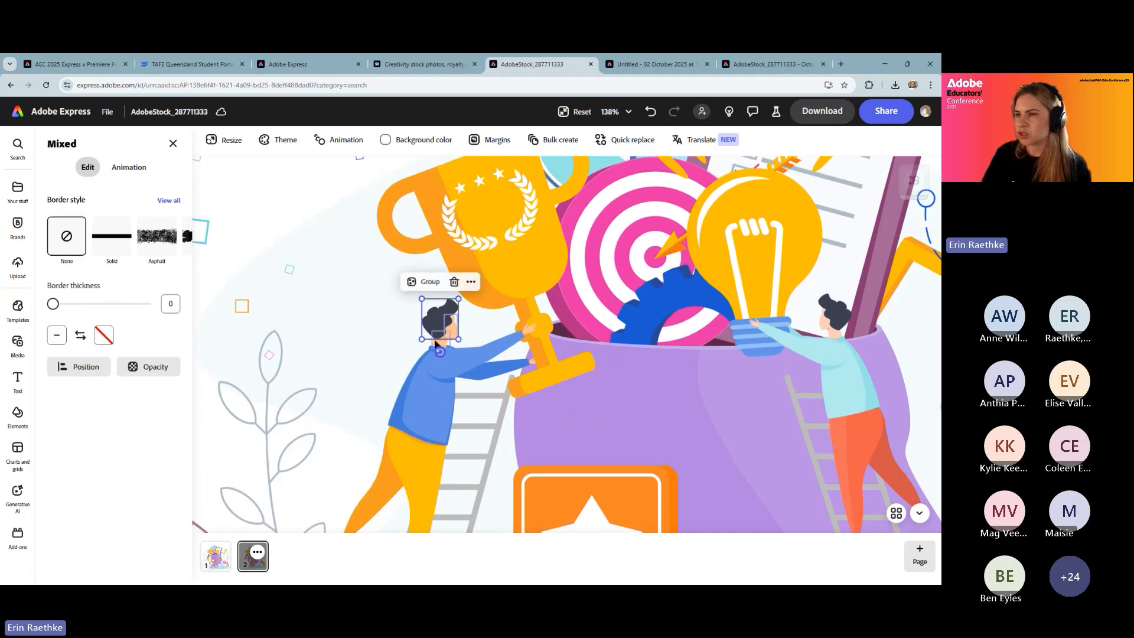
click(447, 364)
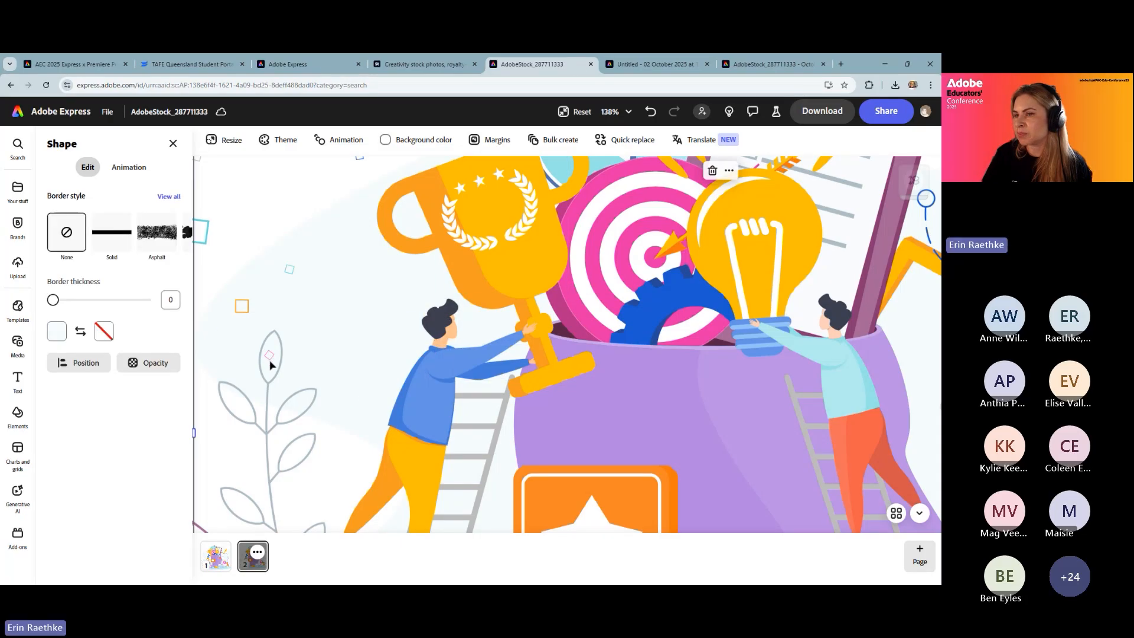
click(441, 332)
shift+click(456, 334)
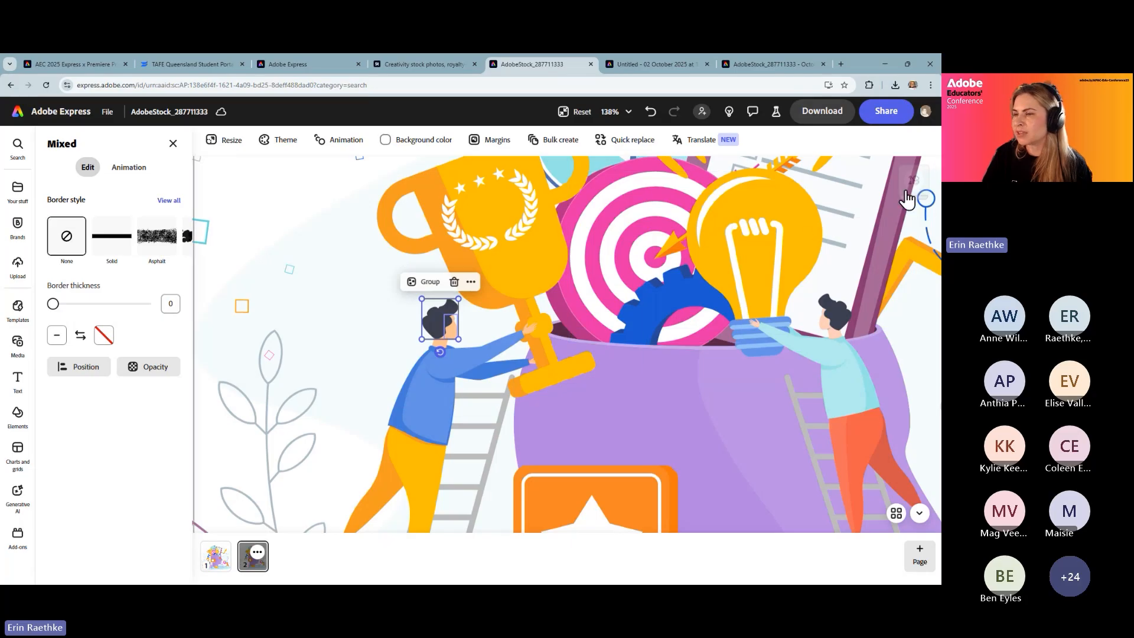
click(483, 340)
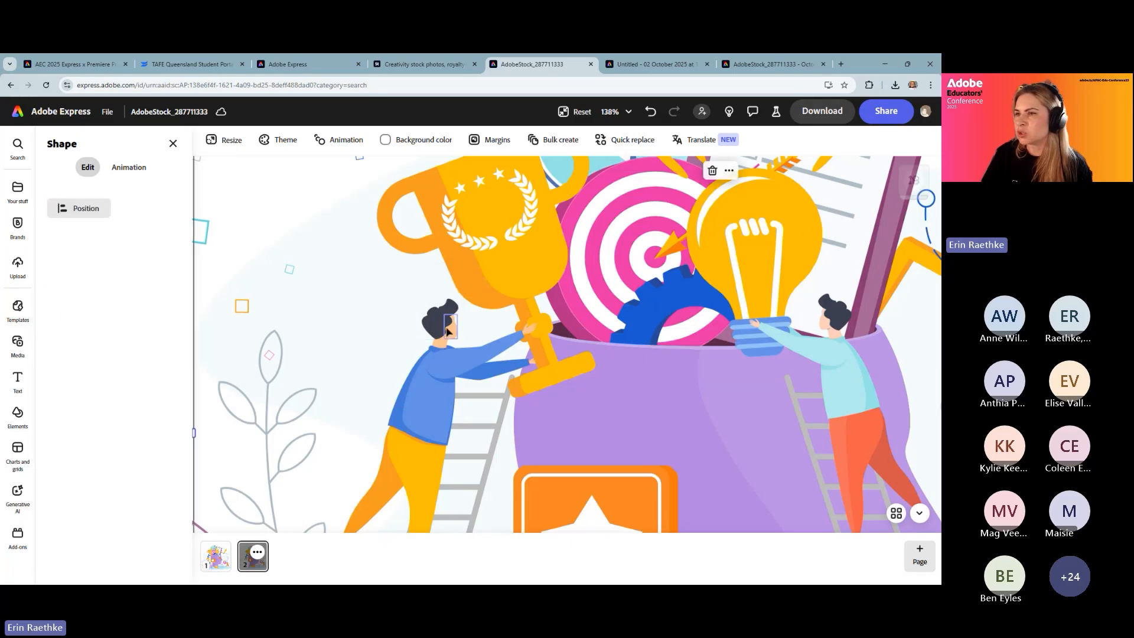
click(450, 328)
shift+click(439, 328)
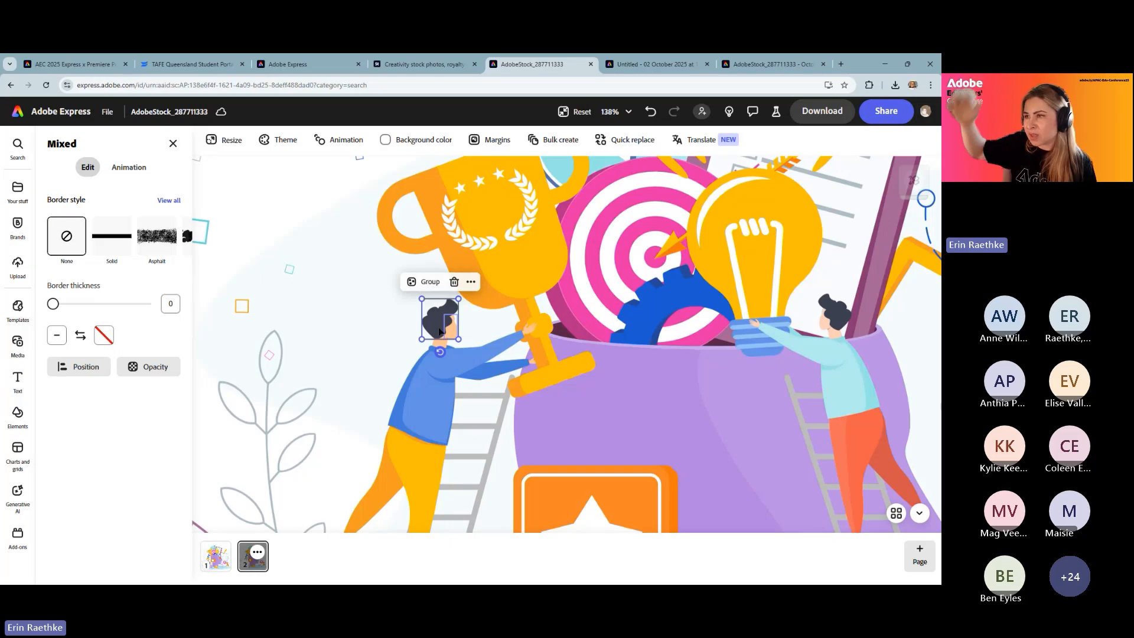
Examine the blue ground dots near the woman in pink trousers by selecting several of them individually.
scroll(697, 390, down, 5)
scroll(713, 385, down, 5)
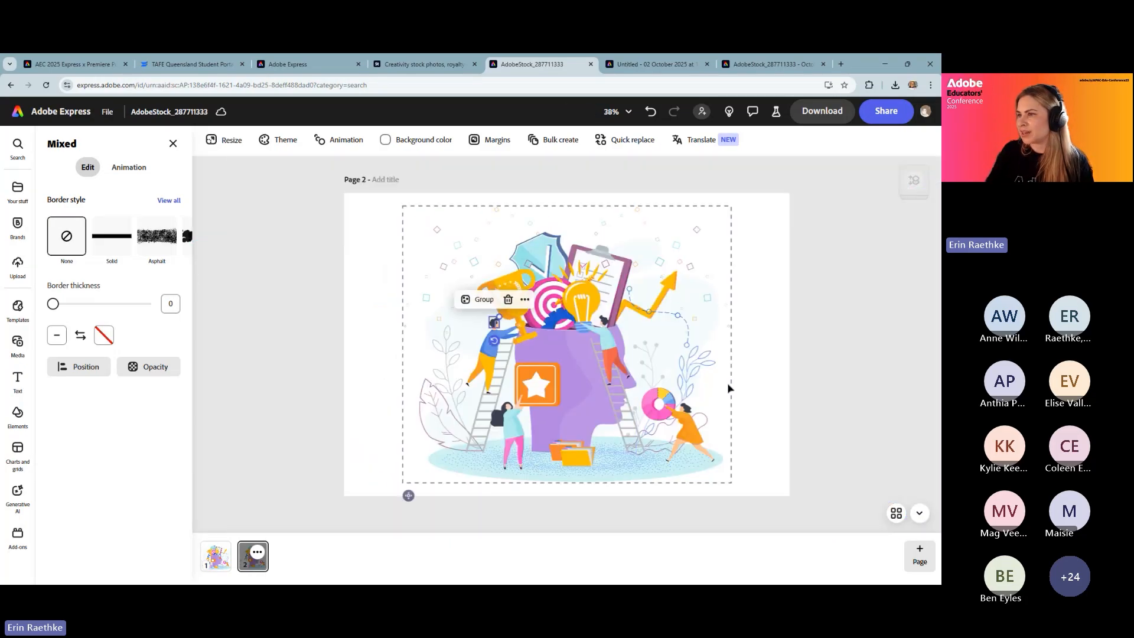
scroll(529, 465, up, 15)
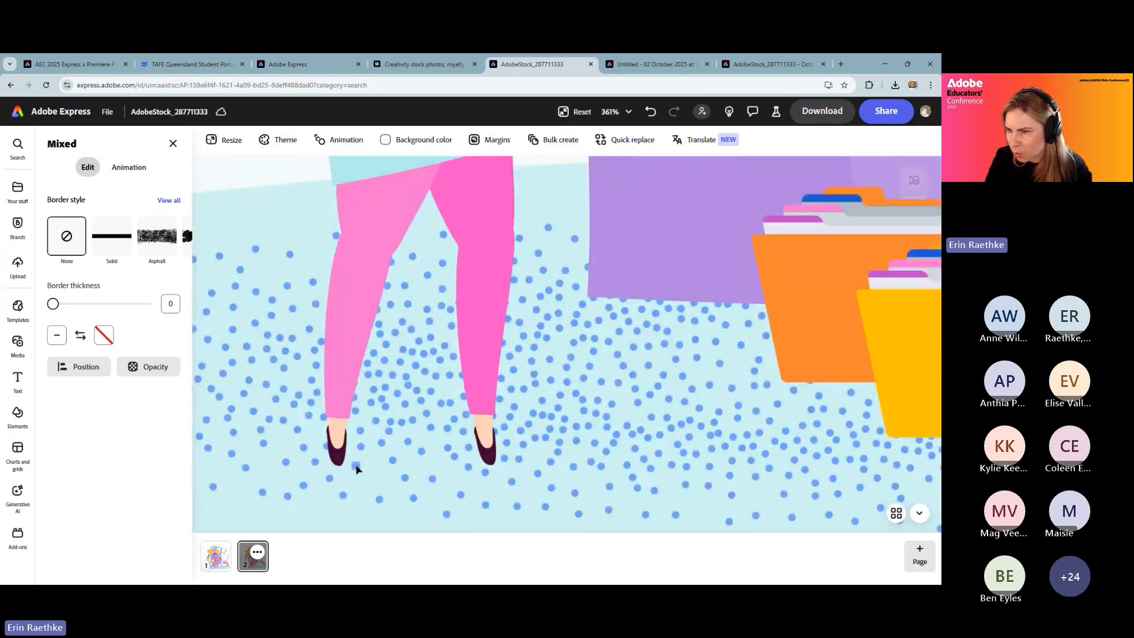
click(356, 466)
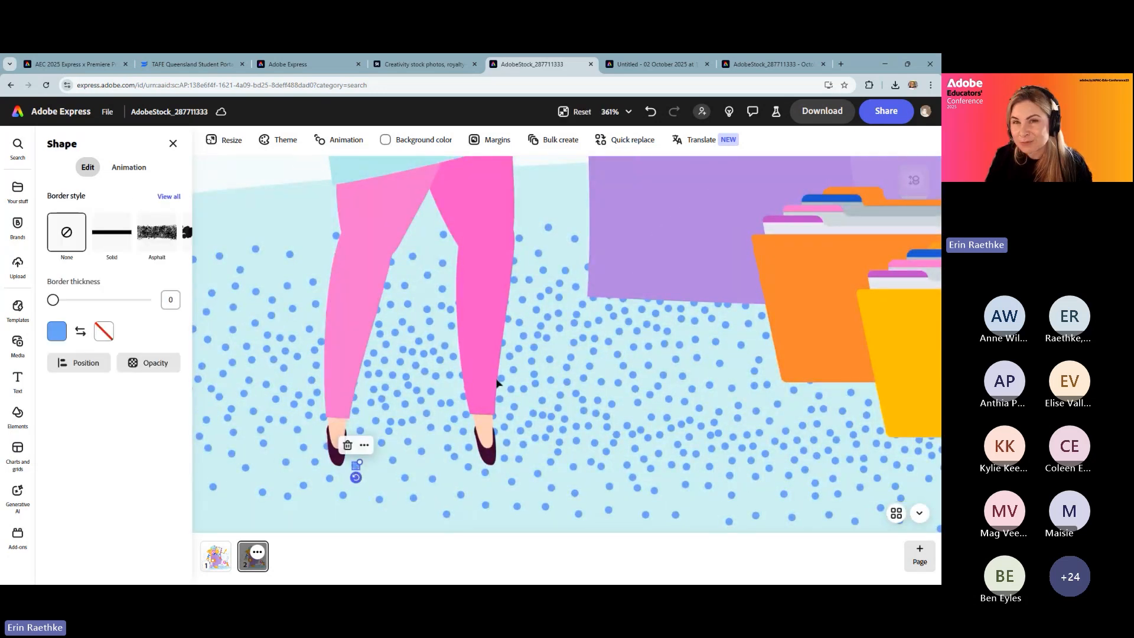
click(534, 374)
click(551, 379)
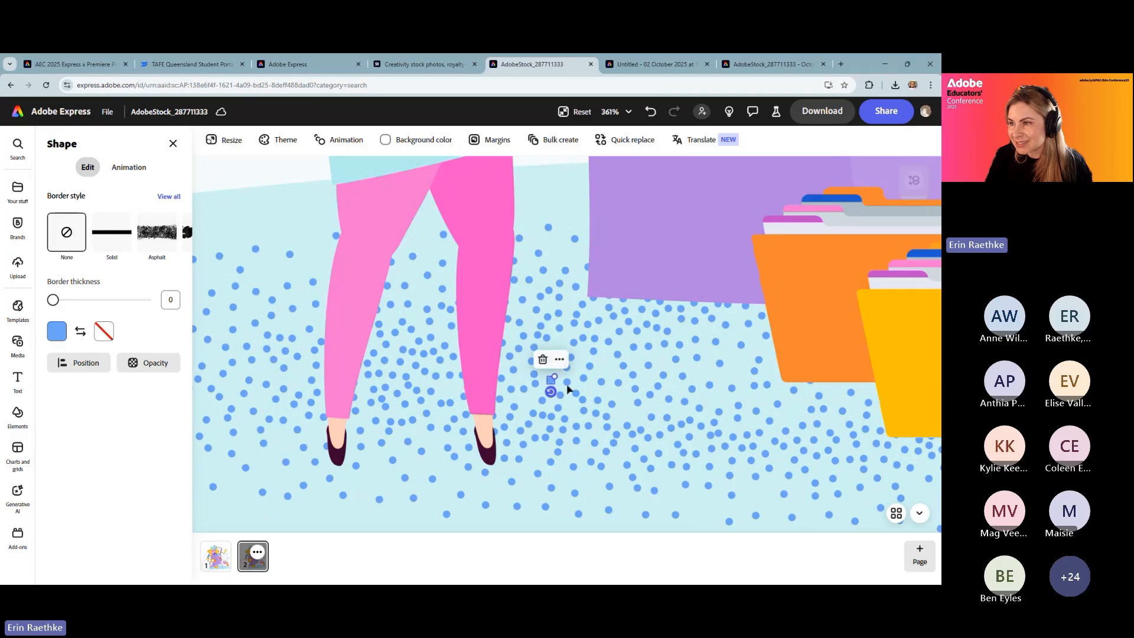
click(566, 381)
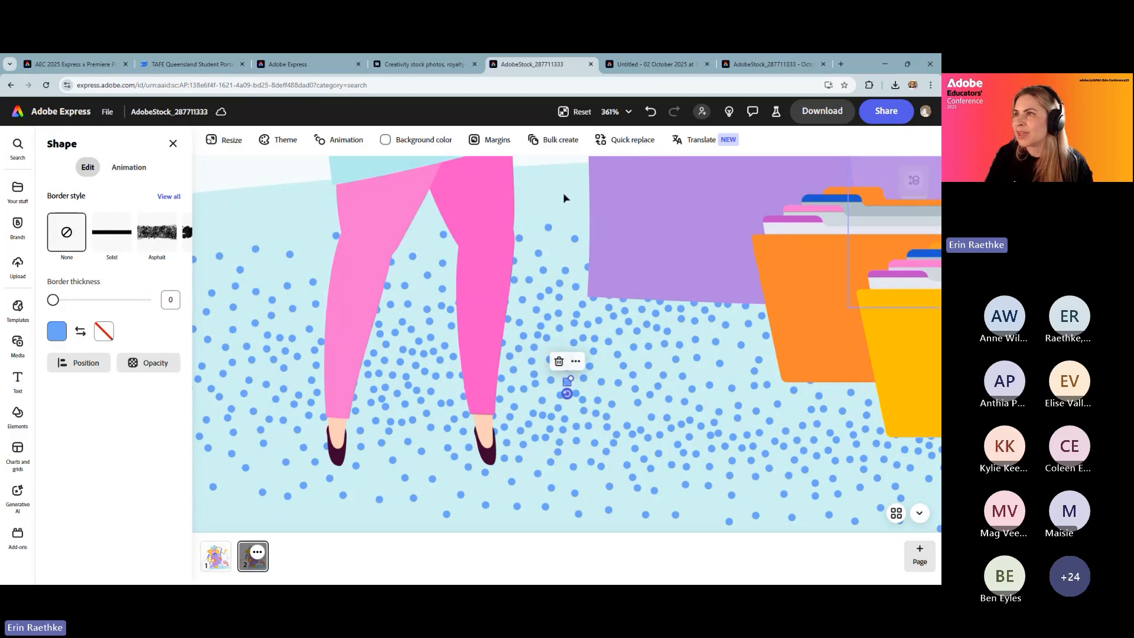
Check the converted Illustrator design, and select the grouped illustration of the man on the books in the remixed design.
click(740, 65)
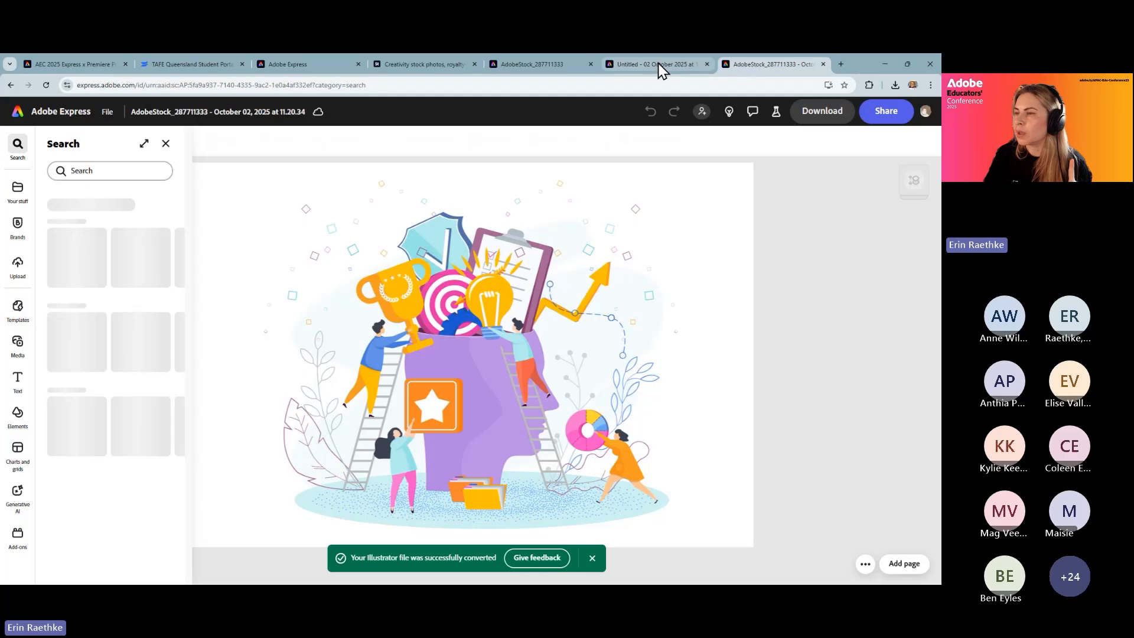
click(662, 69)
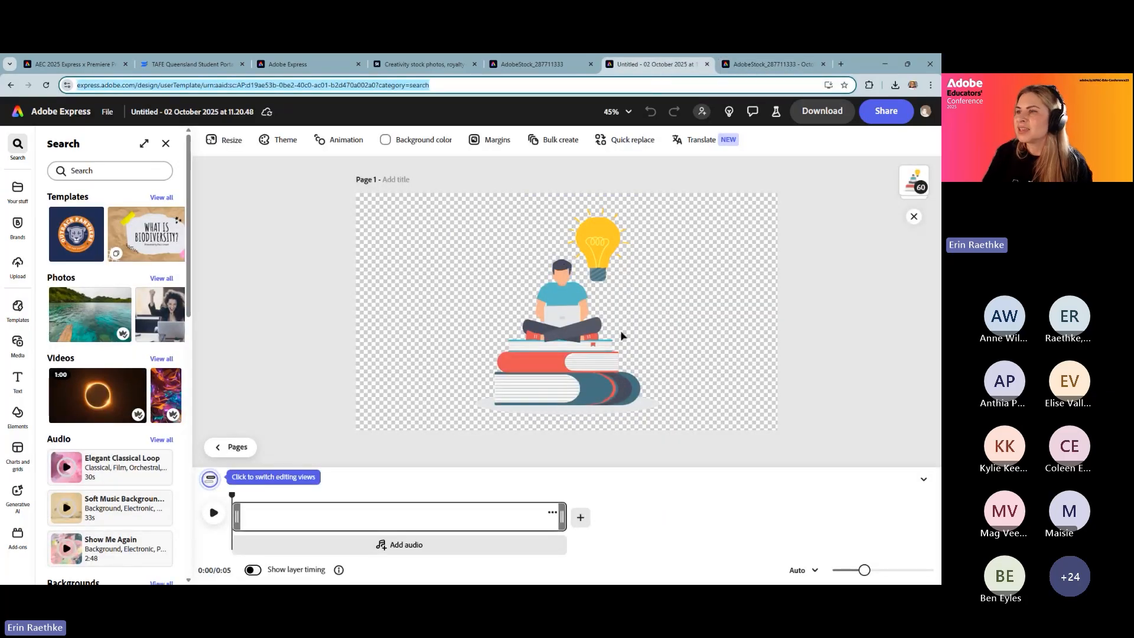
click(912, 186)
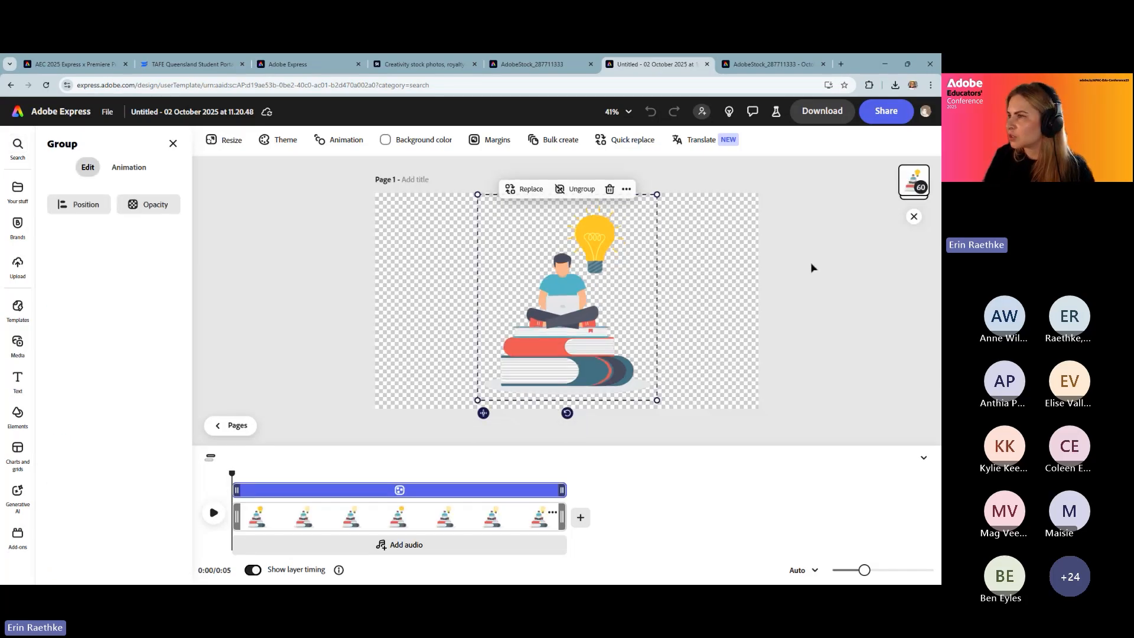
Examine the grouped illustration of the man on the books up close and expand its individual layers.
scroll(648, 339, up, 6)
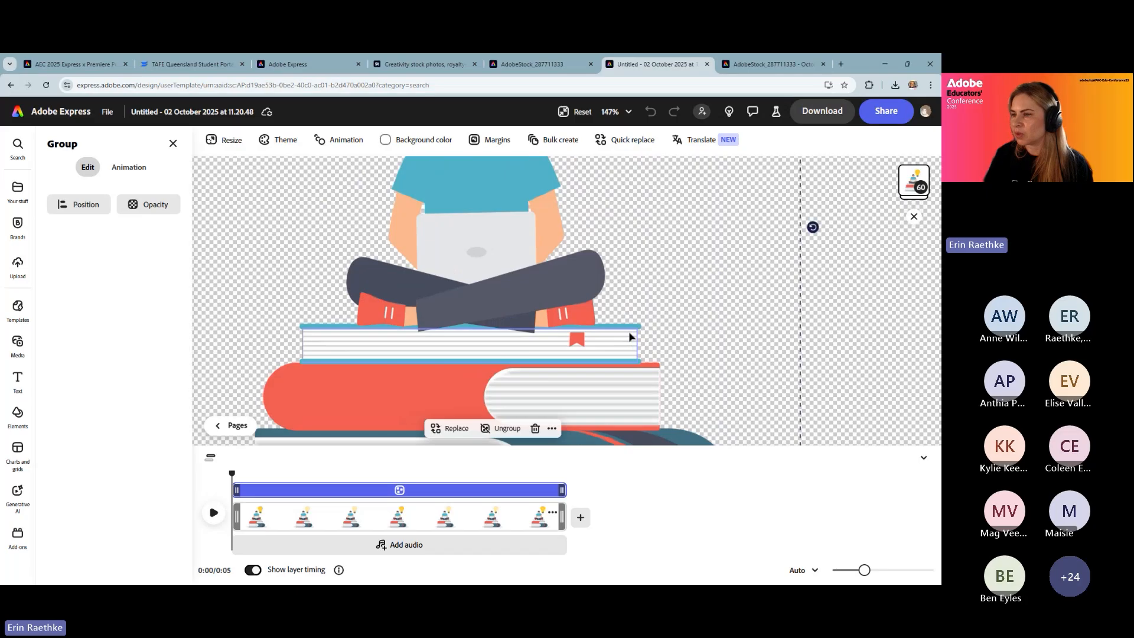
scroll(513, 283, up, 1)
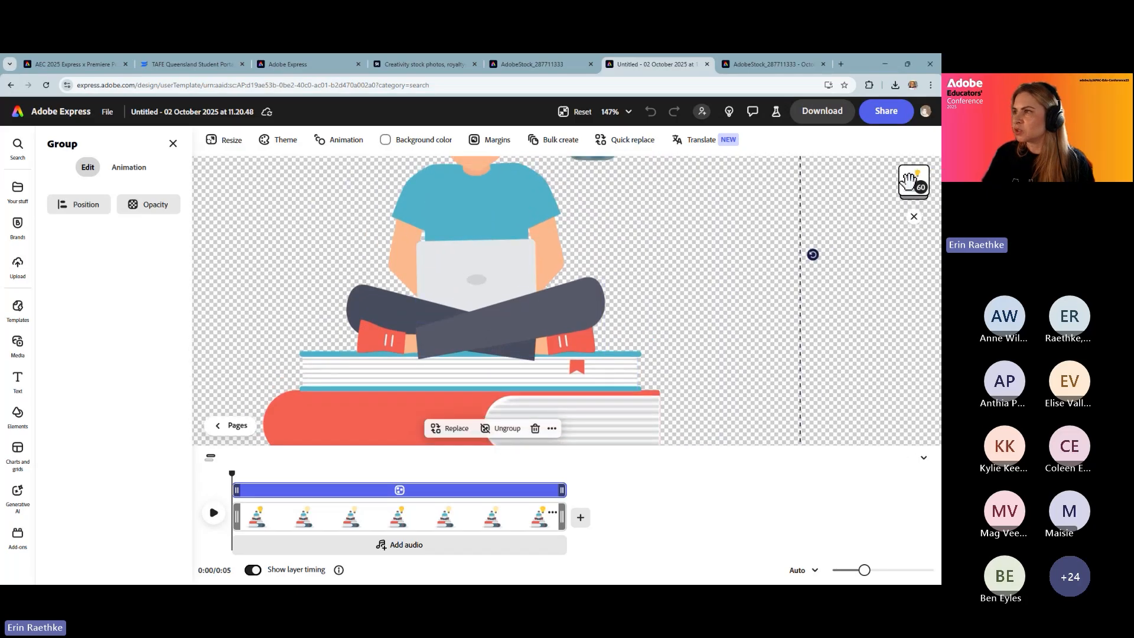
click(914, 182)
scroll(667, 230, down, 3)
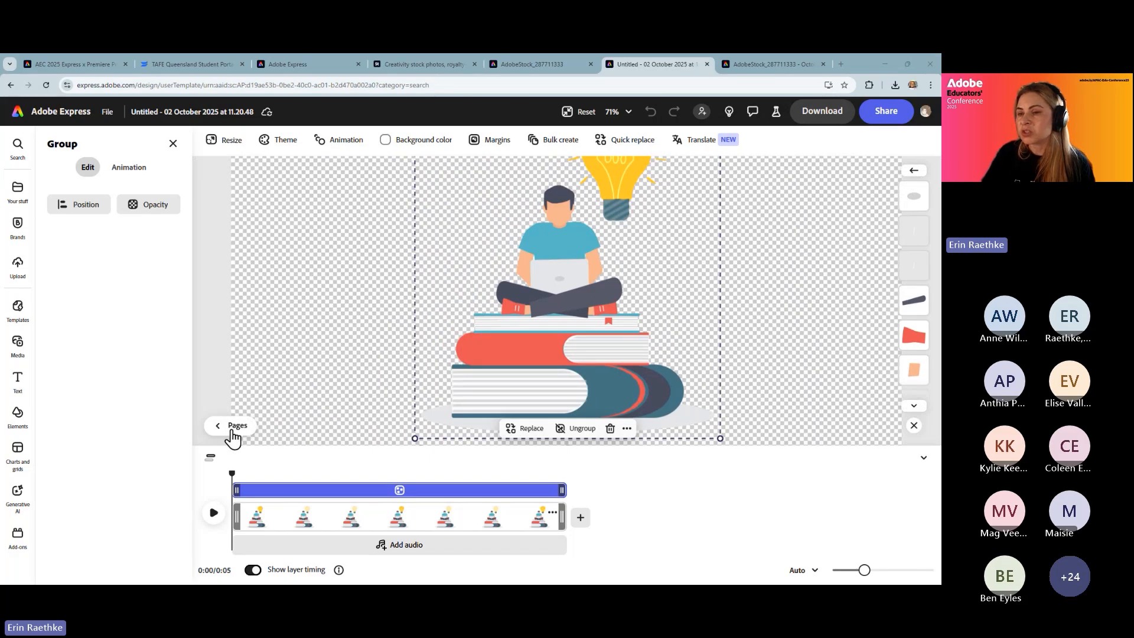
Return to the page overview, check the green second page, and duplicate page 1.
click(232, 426)
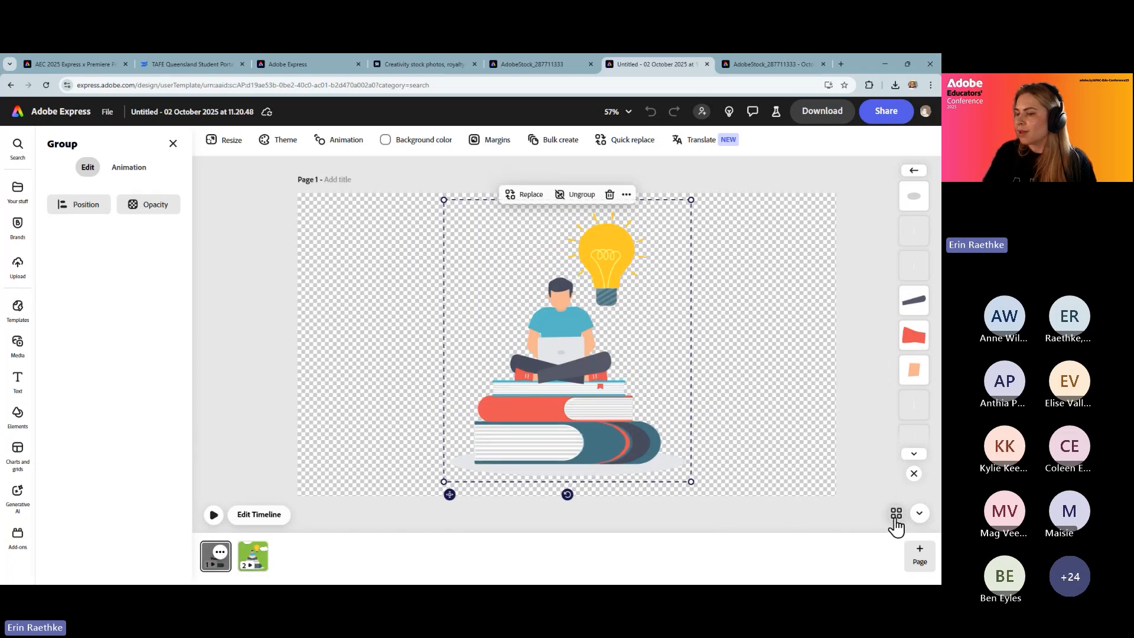
click(246, 561)
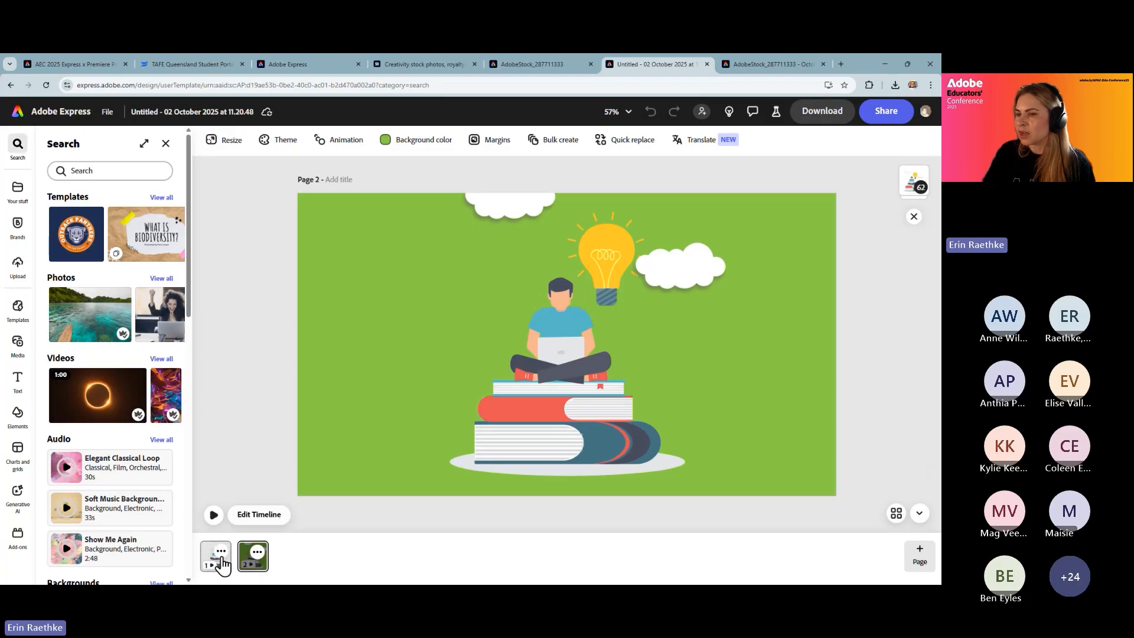
click(221, 554)
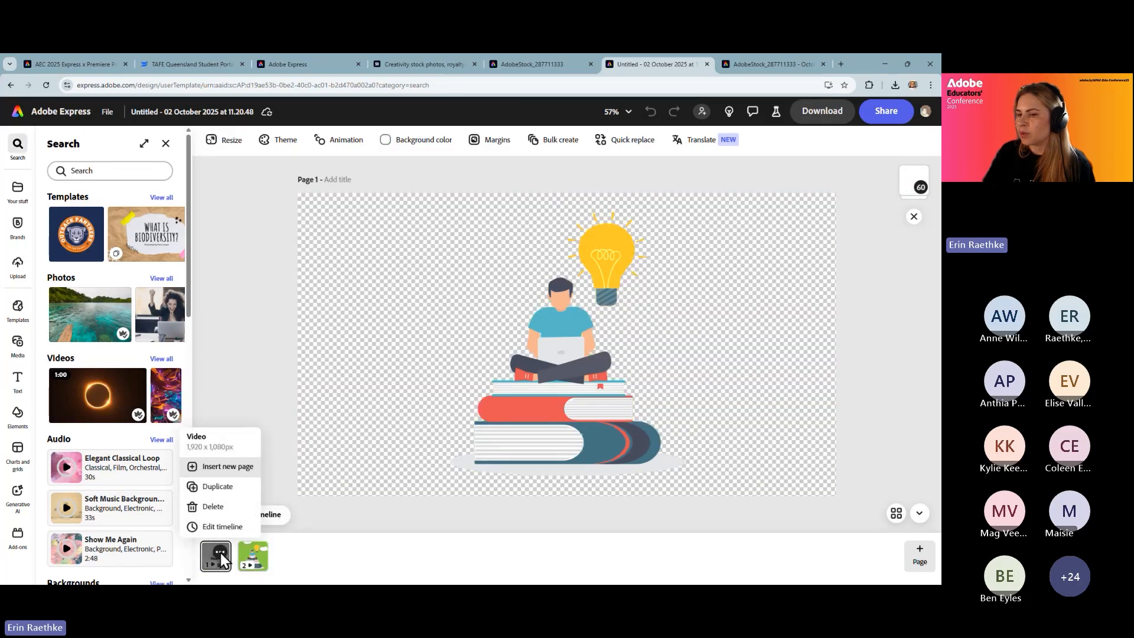
click(221, 552)
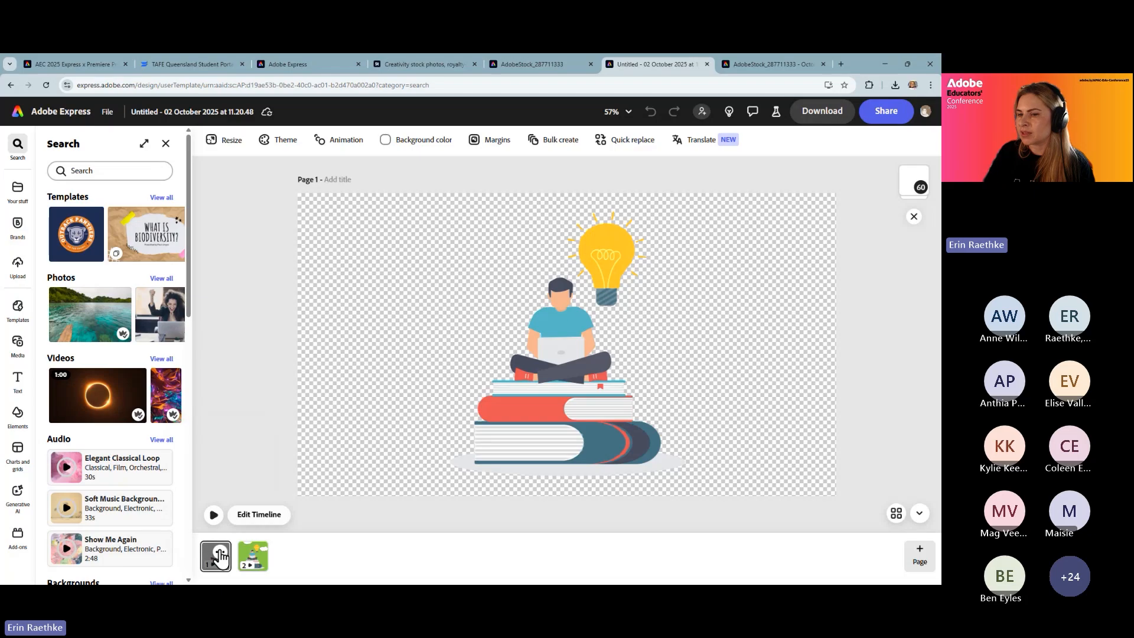
click(220, 552)
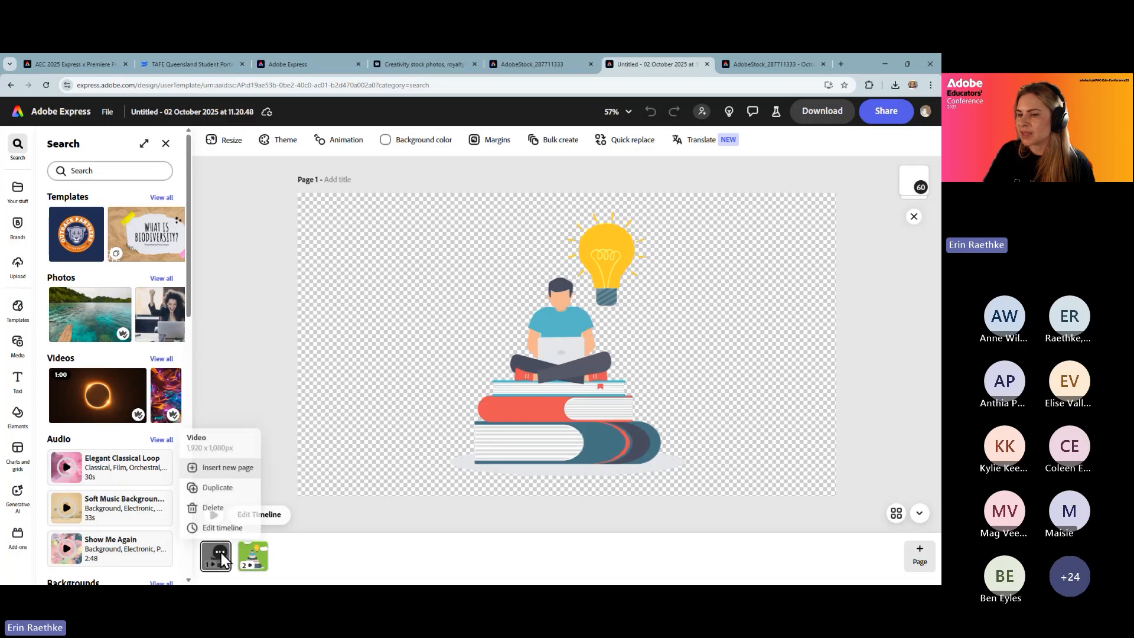
click(225, 490)
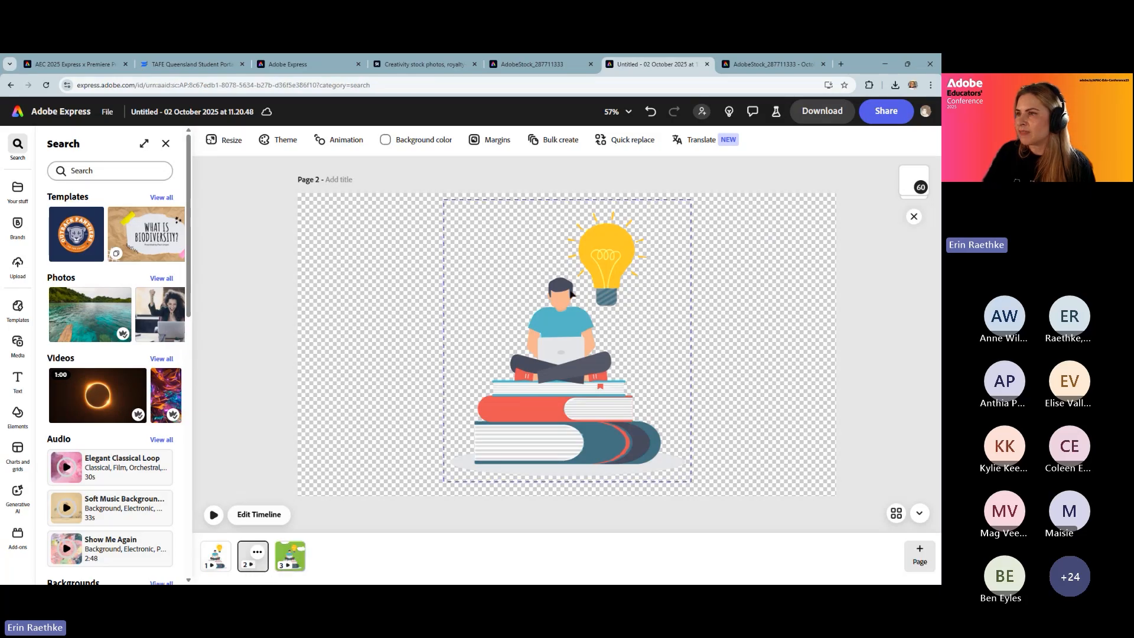
On the duplicated page, group the man's face and hair shapes together.
scroll(599, 315, up, 5)
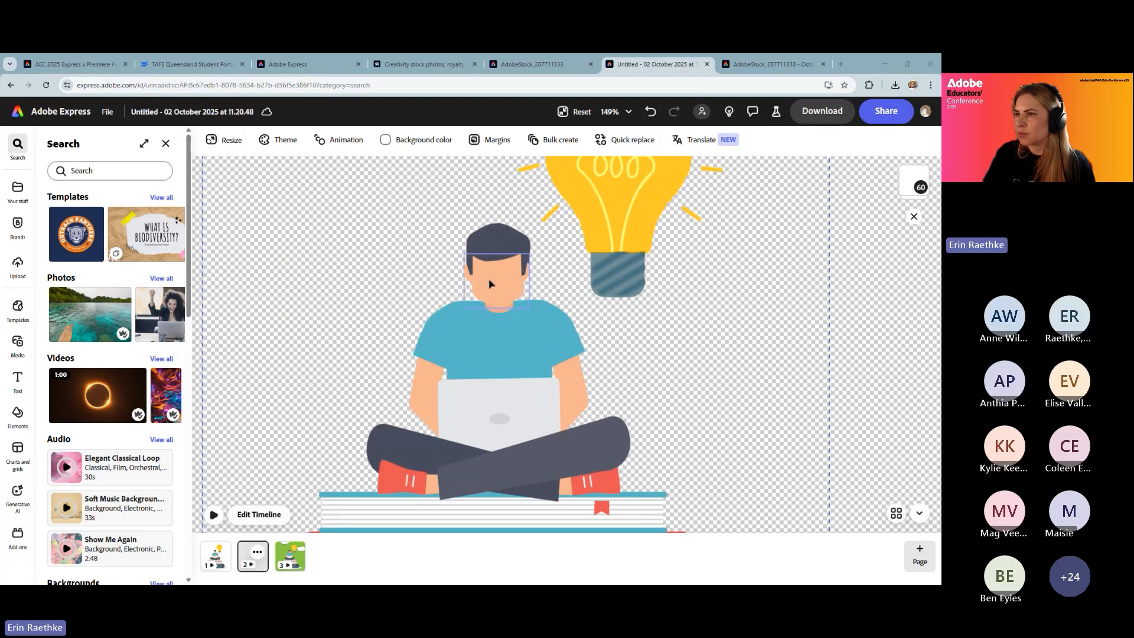
click(489, 284)
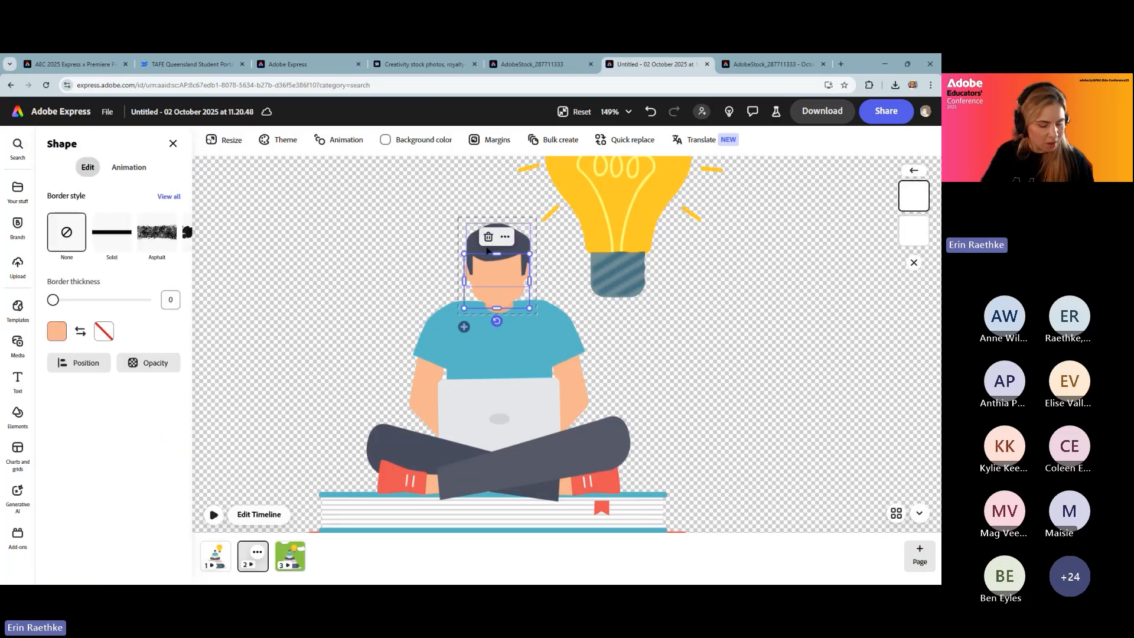
shift+click(487, 251)
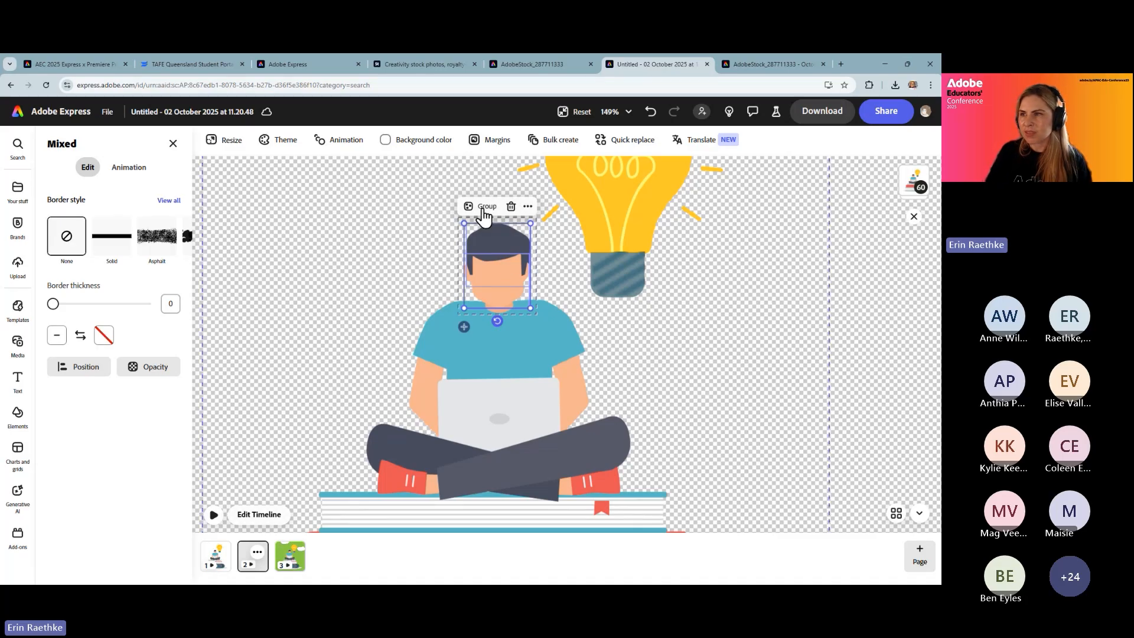
click(484, 207)
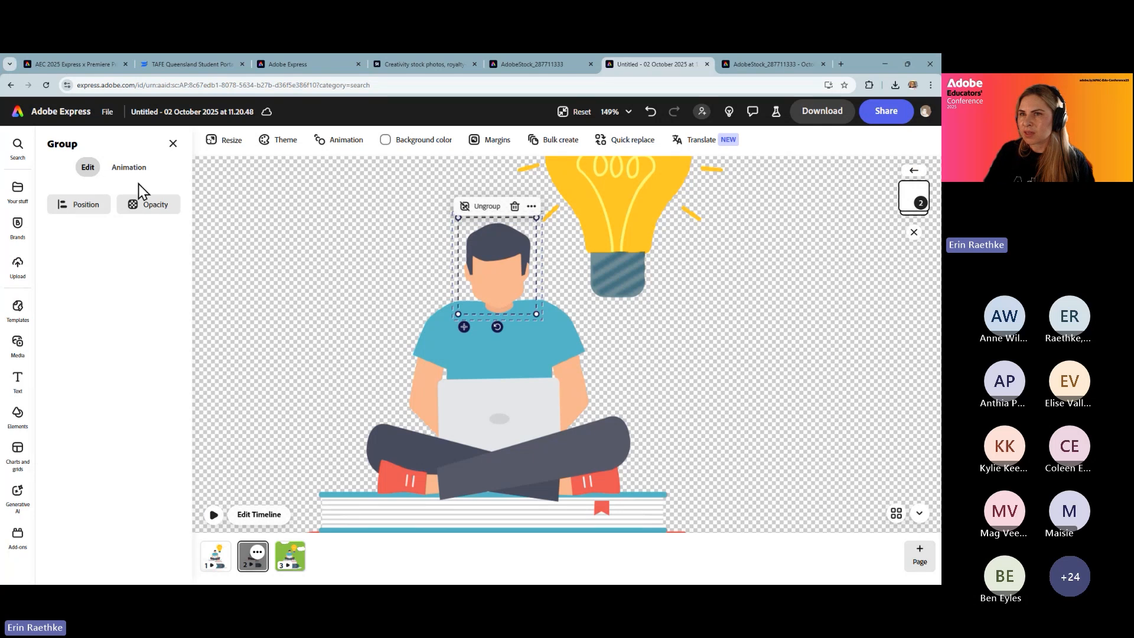
Apply a looping Wiggle animation to the head group with speed 44 and intensity 5.
click(136, 169)
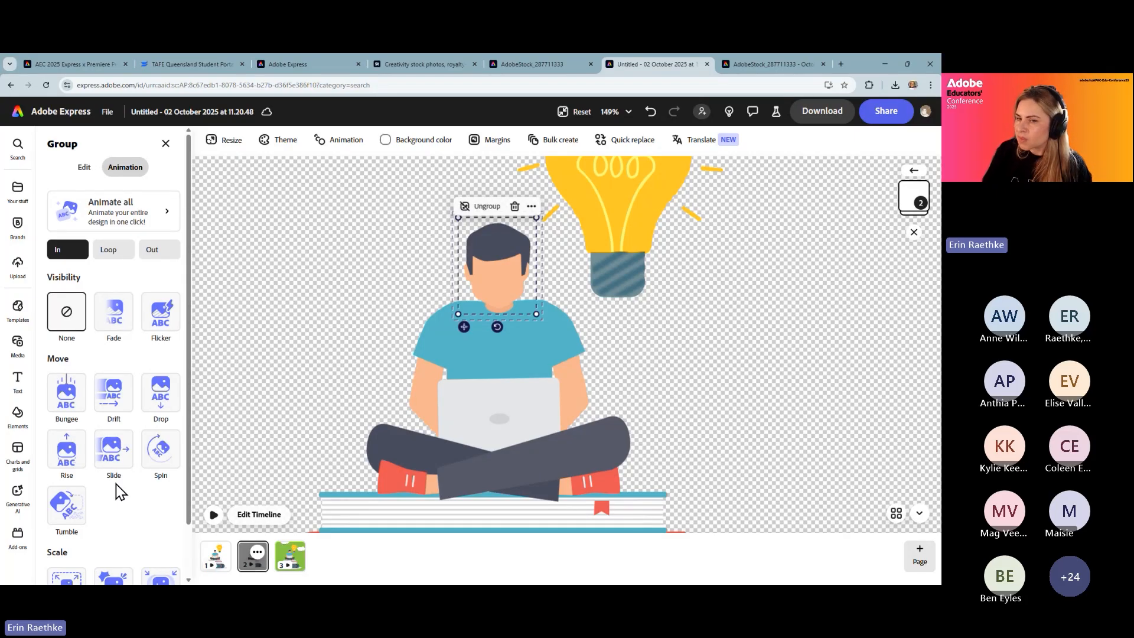
scroll(121, 491, down, 1)
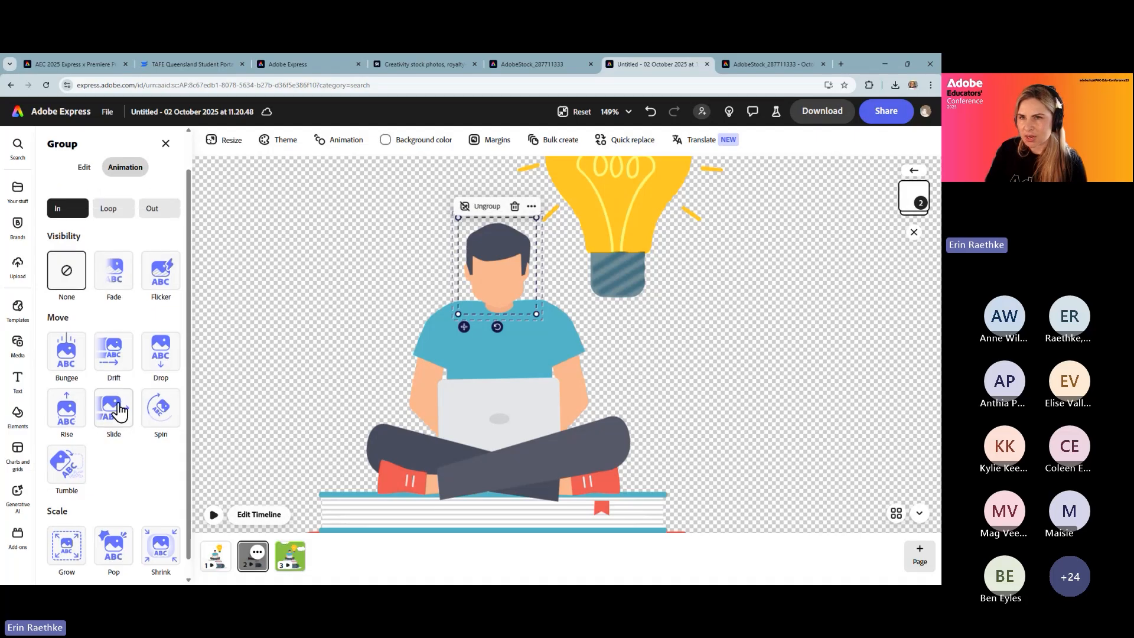
scroll(115, 410, up, 1)
click(112, 254)
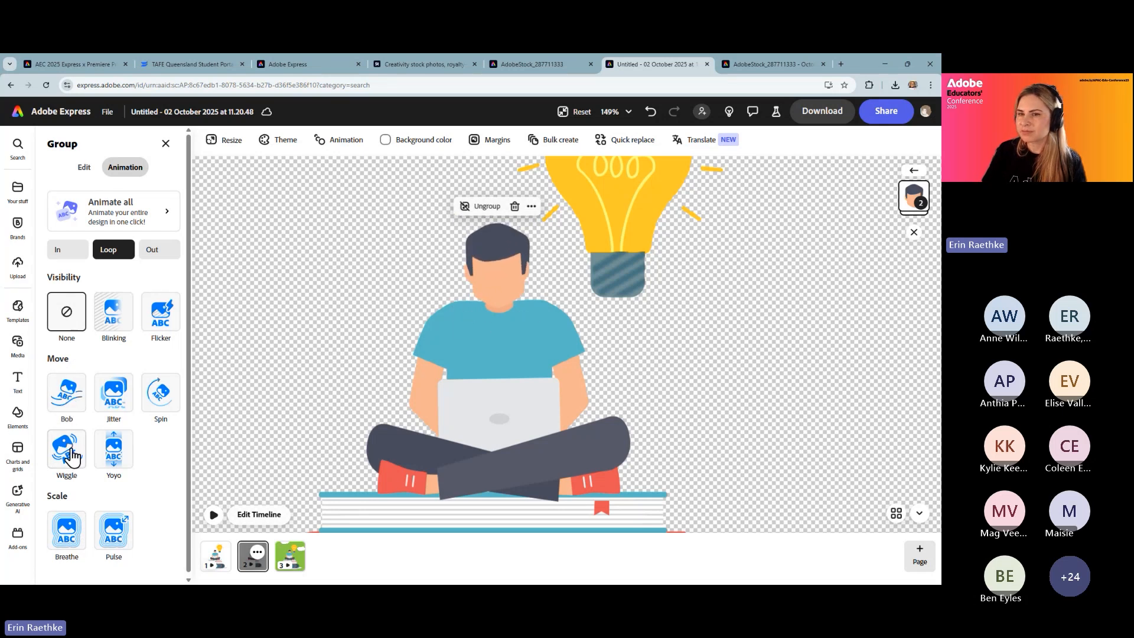
click(71, 456)
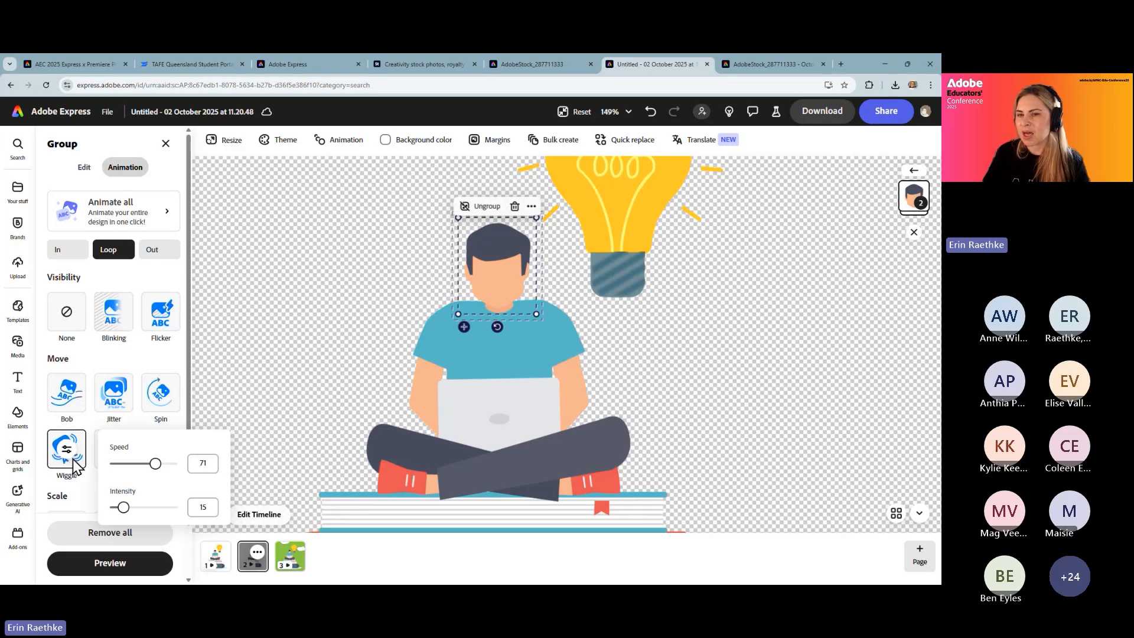
drag(156, 463, 140, 463)
drag(123, 507, 114, 509)
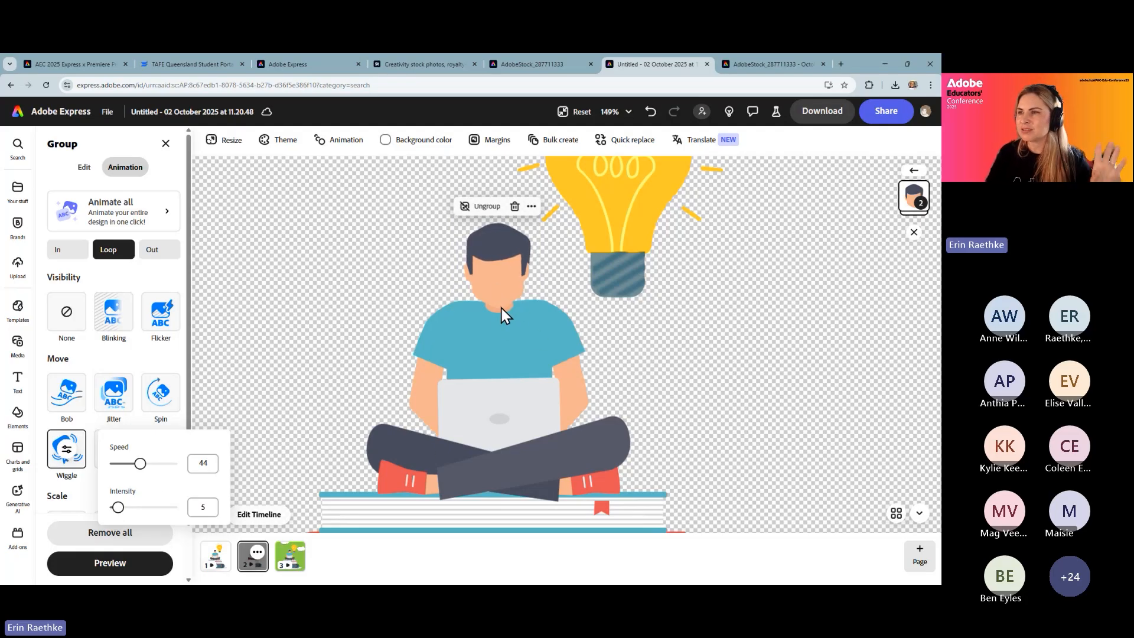
click(669, 334)
scroll(673, 366, up, 2)
scroll(684, 376, up, 2)
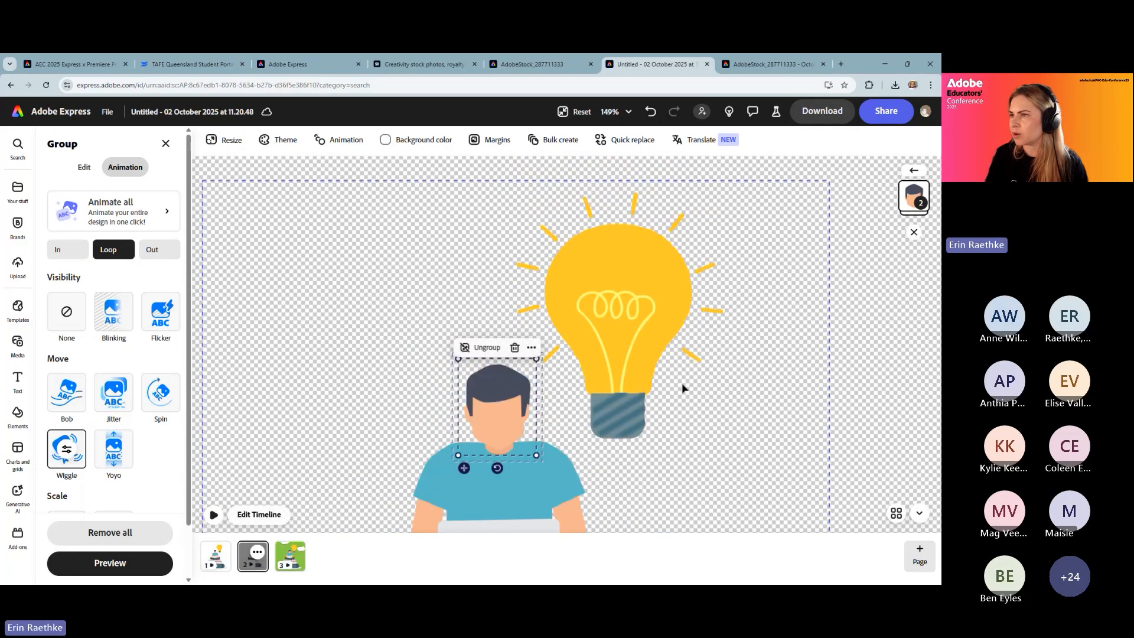
click(551, 358)
shift+click(527, 310)
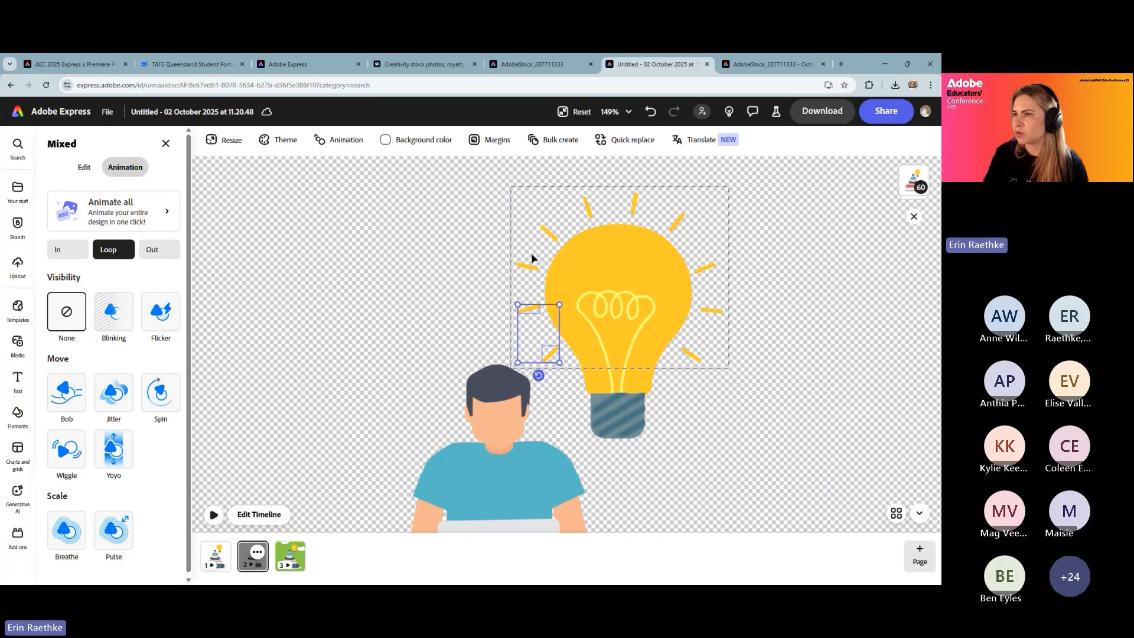
click(527, 272)
Select all ten yellow light rays around the light bulb together.
click(549, 358)
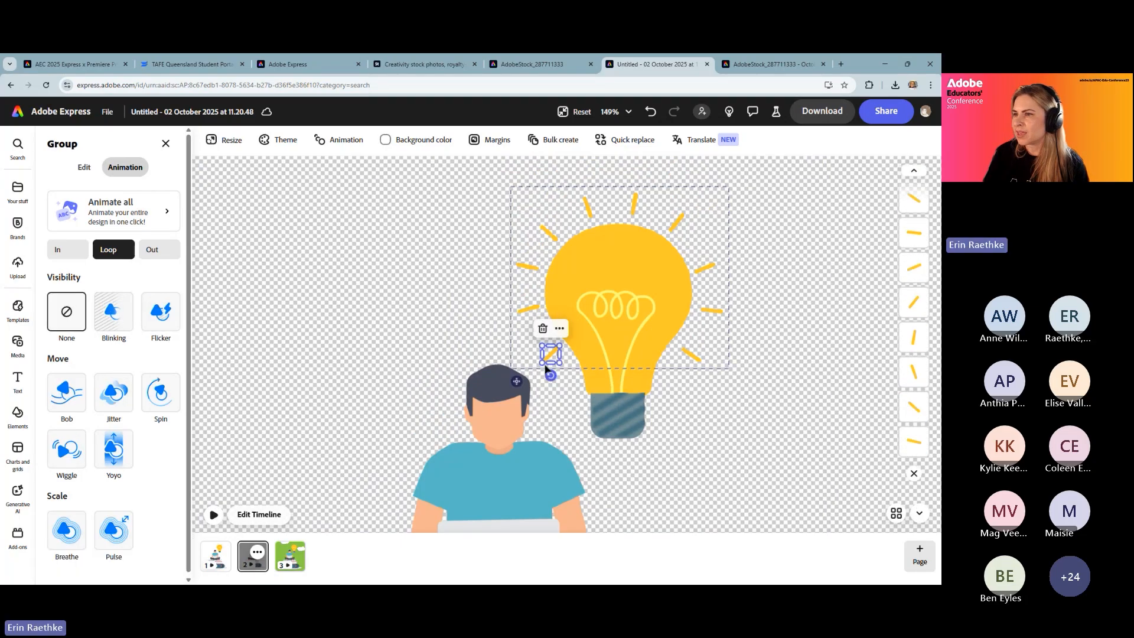
shift+click(530, 310)
shift+click(529, 266)
shift+click(548, 234)
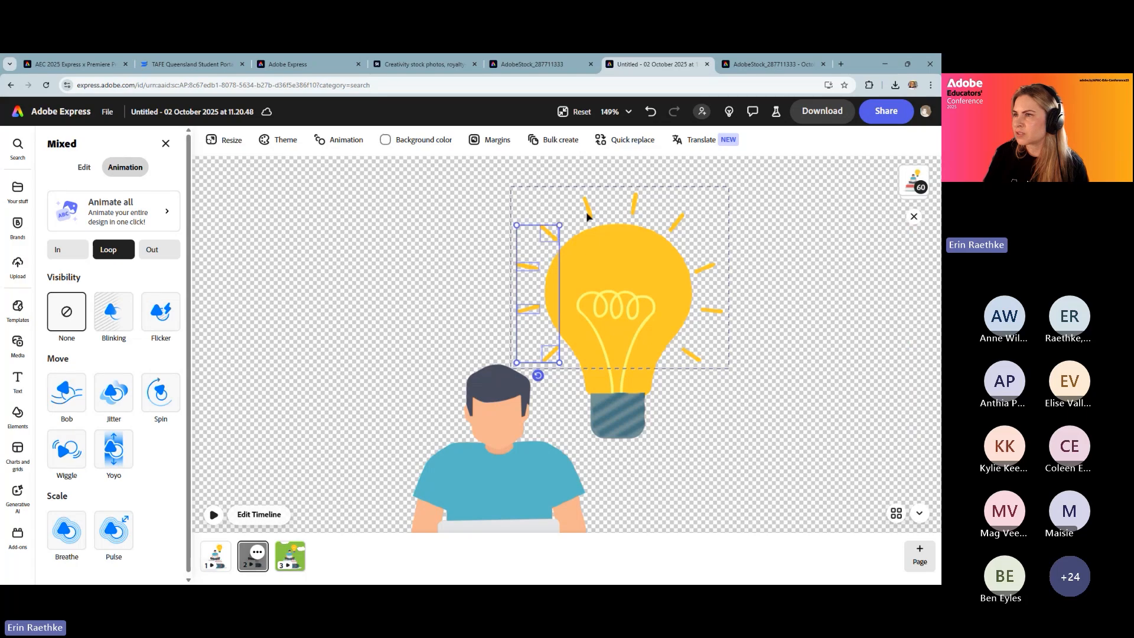
shift+click(587, 209)
shift+click(634, 207)
shift+click(677, 225)
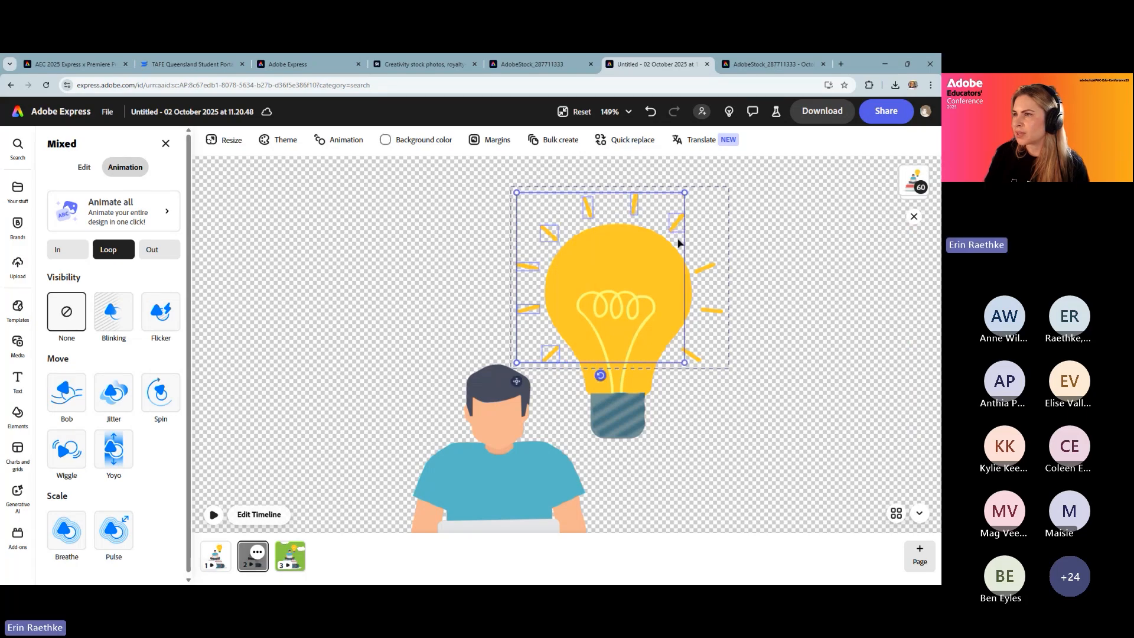
shift+click(712, 270)
shift+click(714, 312)
shift+click(688, 357)
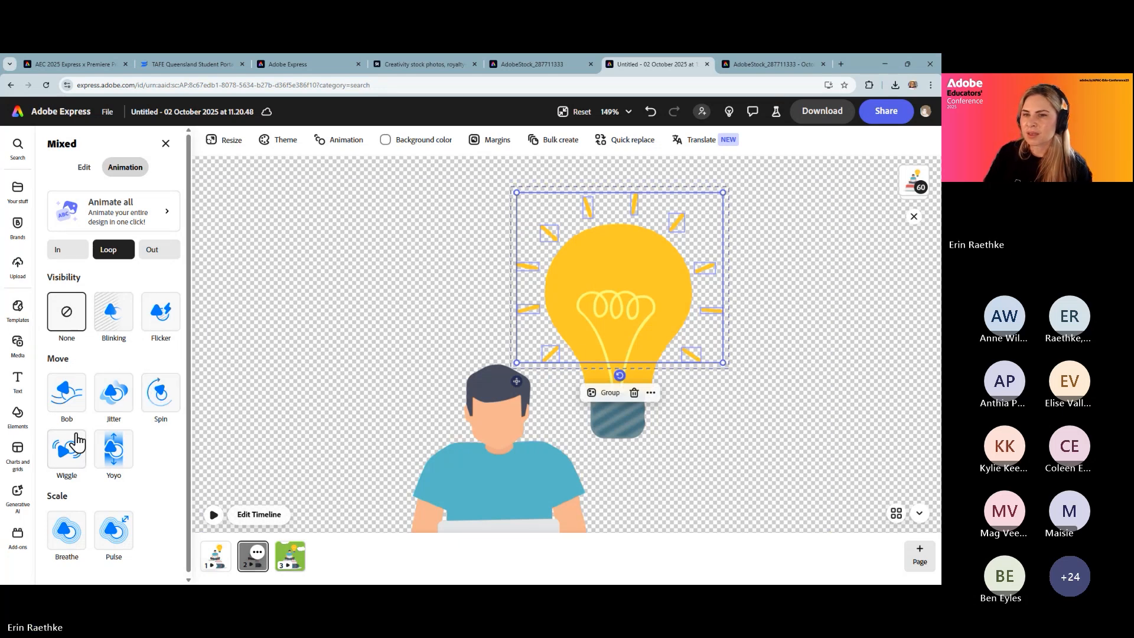
Apply a looping Flicker animation to the selected light rays with speed 35 and intensity 15.
click(160, 317)
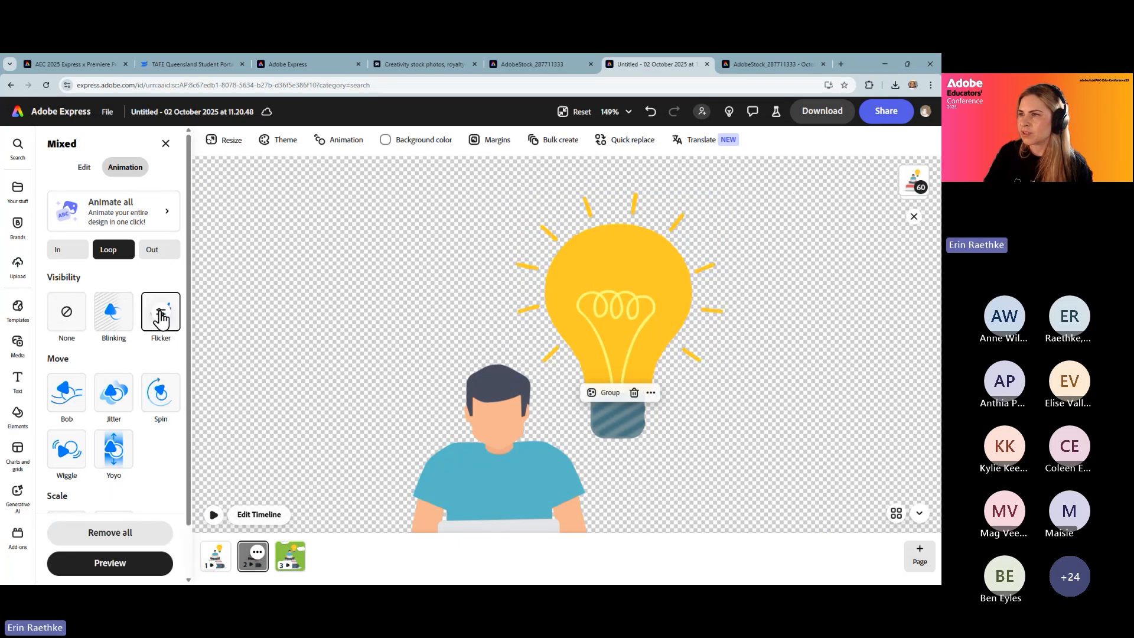
click(161, 317)
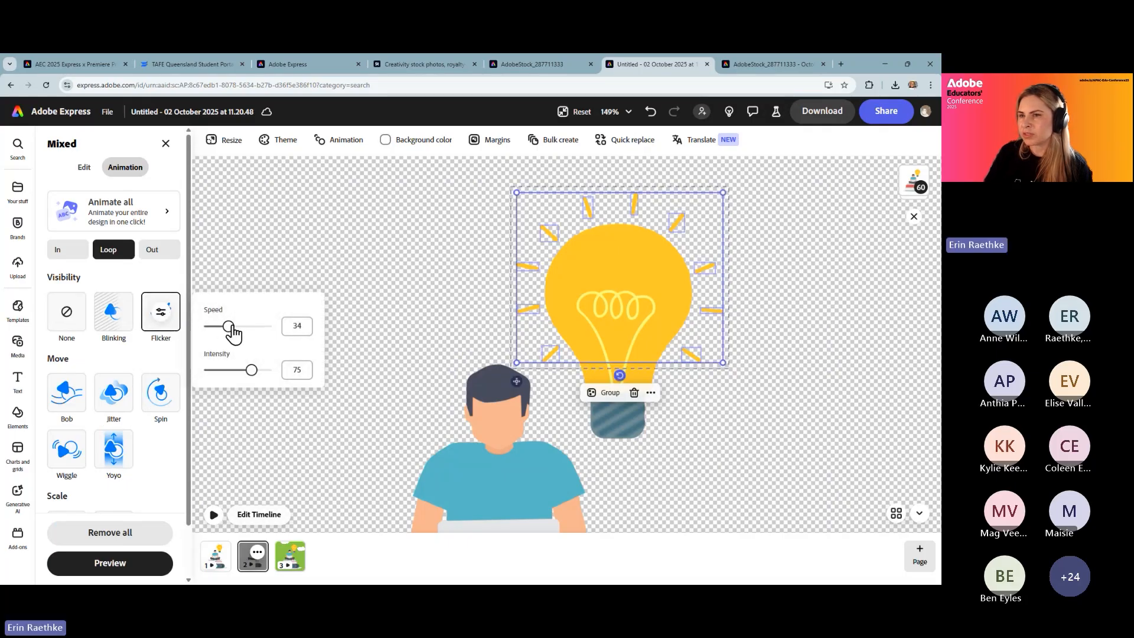
mouse_move(228, 326)
mouse_down()
mouse_move(249, 327)
mouse_move(229, 326)
mouse_up()
drag(251, 372, 216, 370)
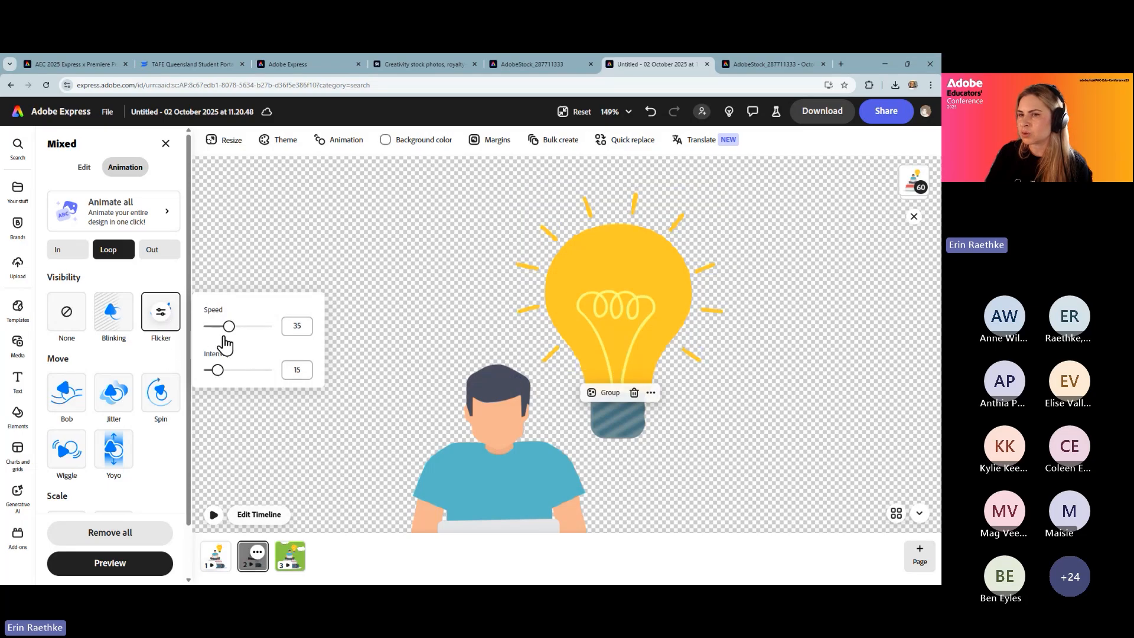
Apply a looping Blinking animation to the light bulb's filament with the Strong personality and intensity 95.
click(614, 308)
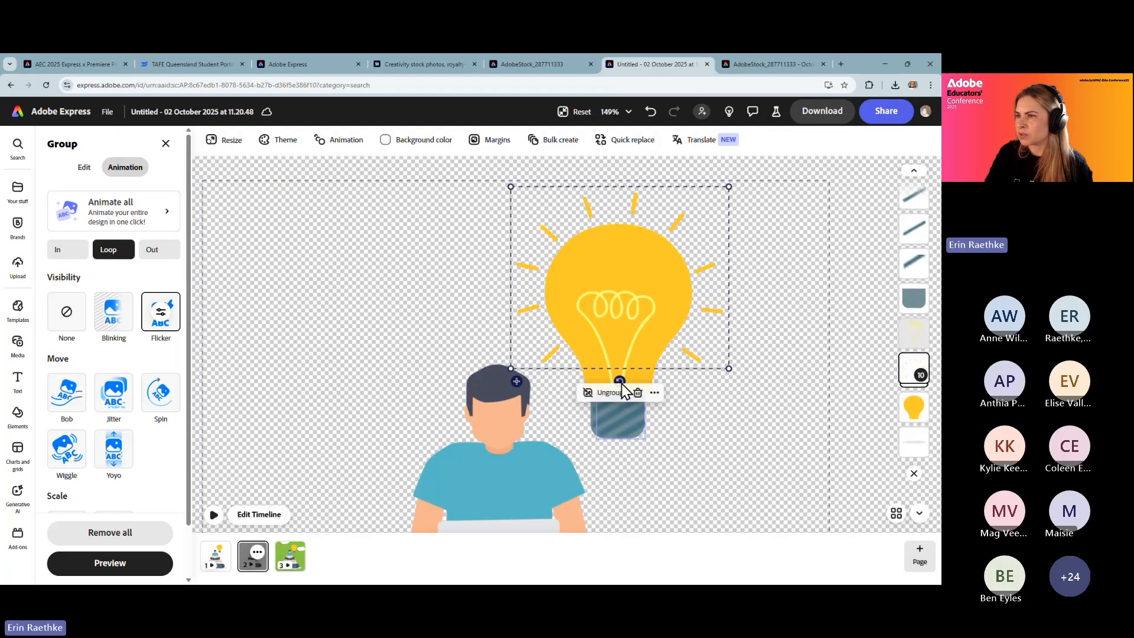
double_click(624, 377)
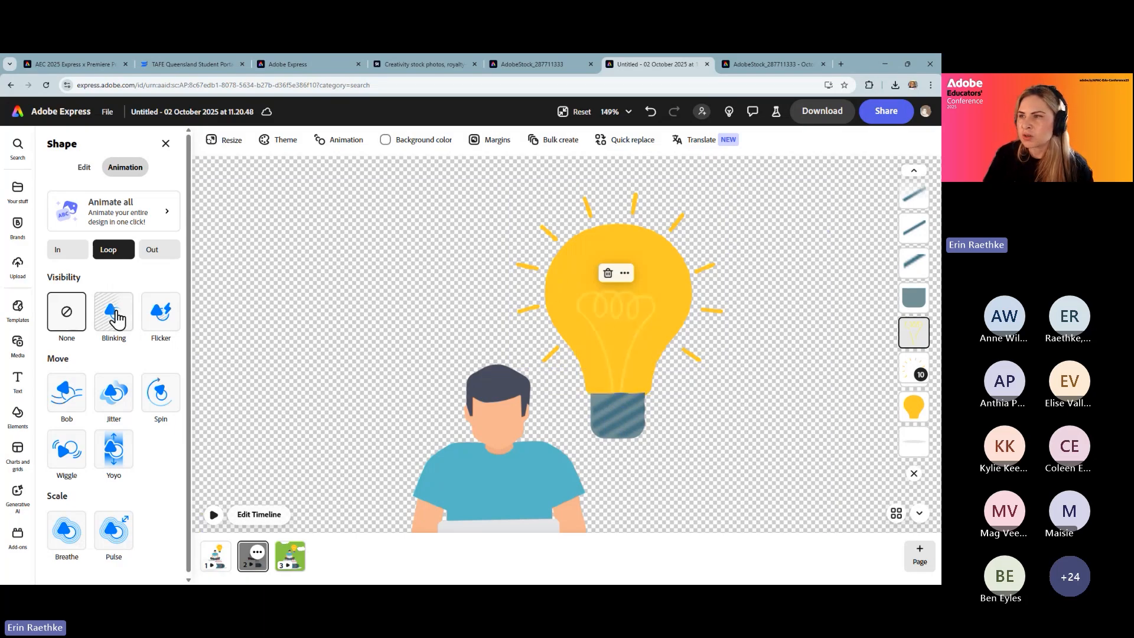
click(116, 317)
click(117, 317)
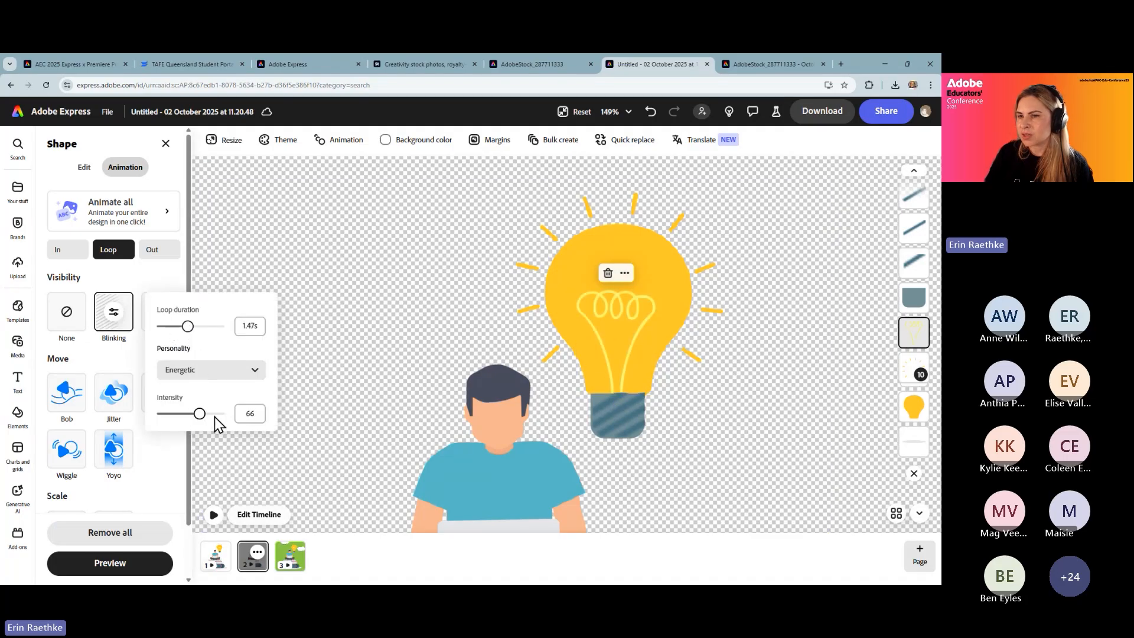
click(248, 371)
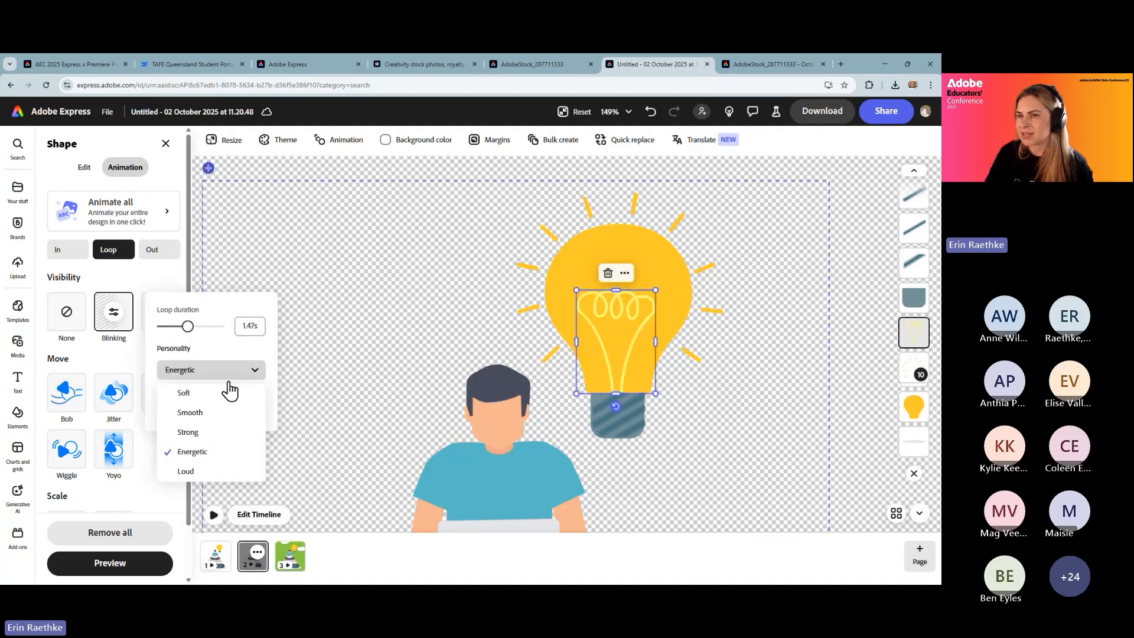
click(188, 431)
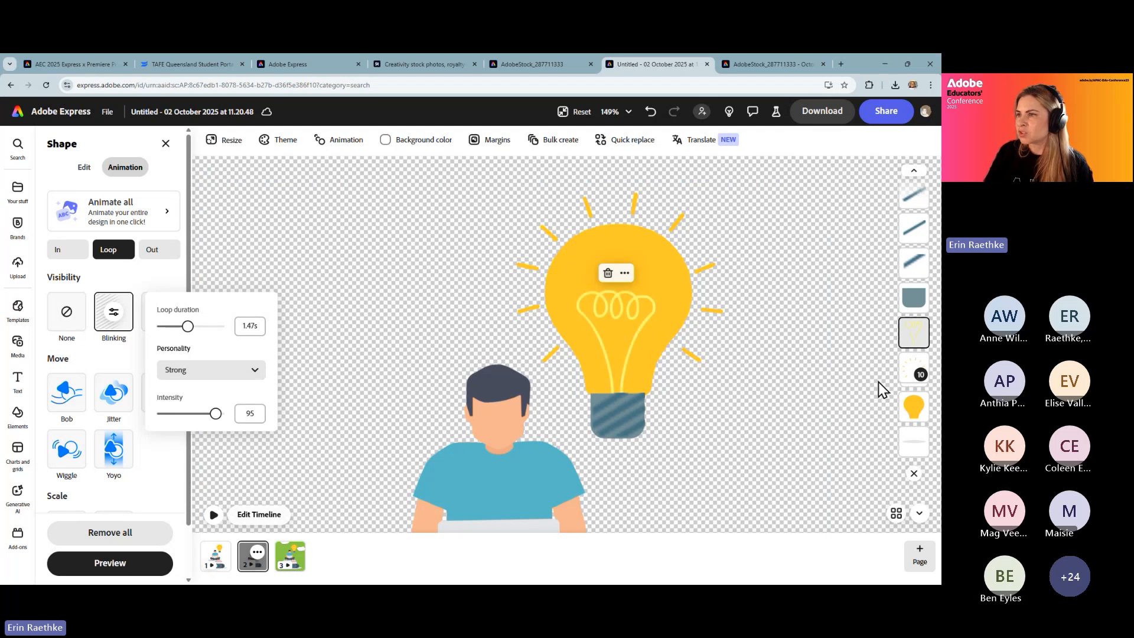
Play page 2 to preview the head, light ray and filament animations.
click(777, 422)
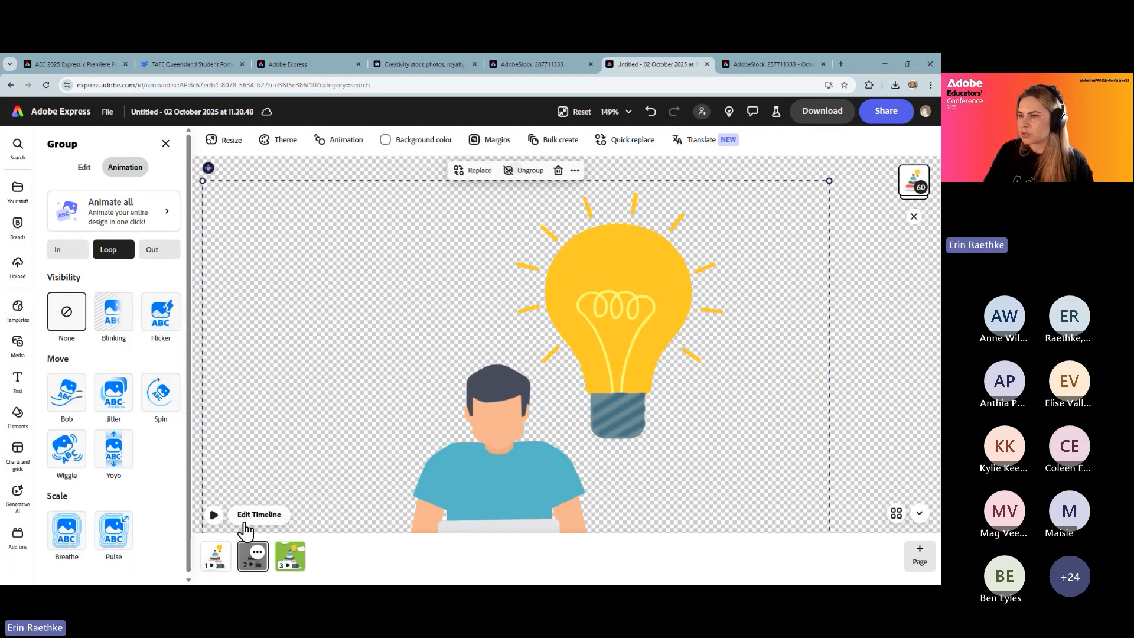
scroll(277, 471, down, 3)
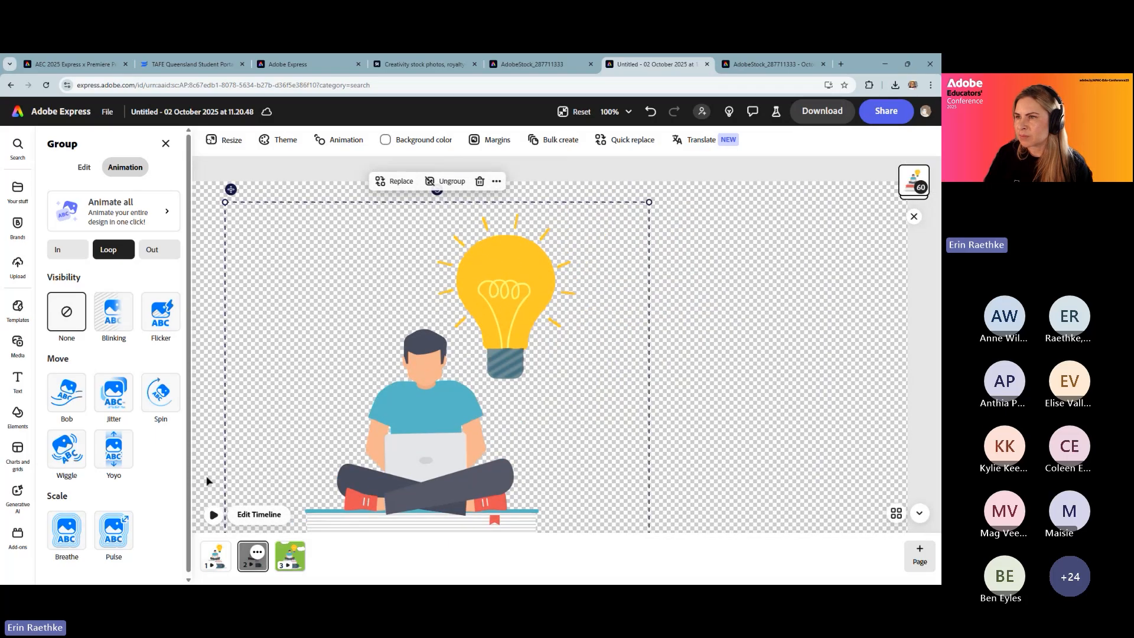
click(214, 516)
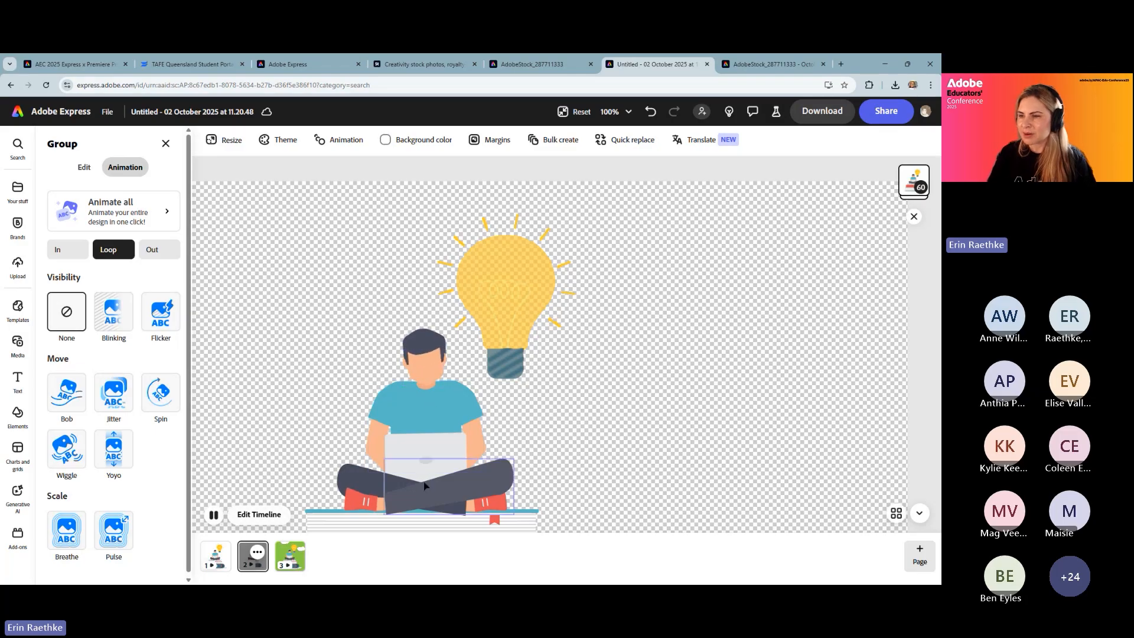
Stop the page preview, check the recolouring instructions on the presentation slide, and return to the animated design.
click(608, 443)
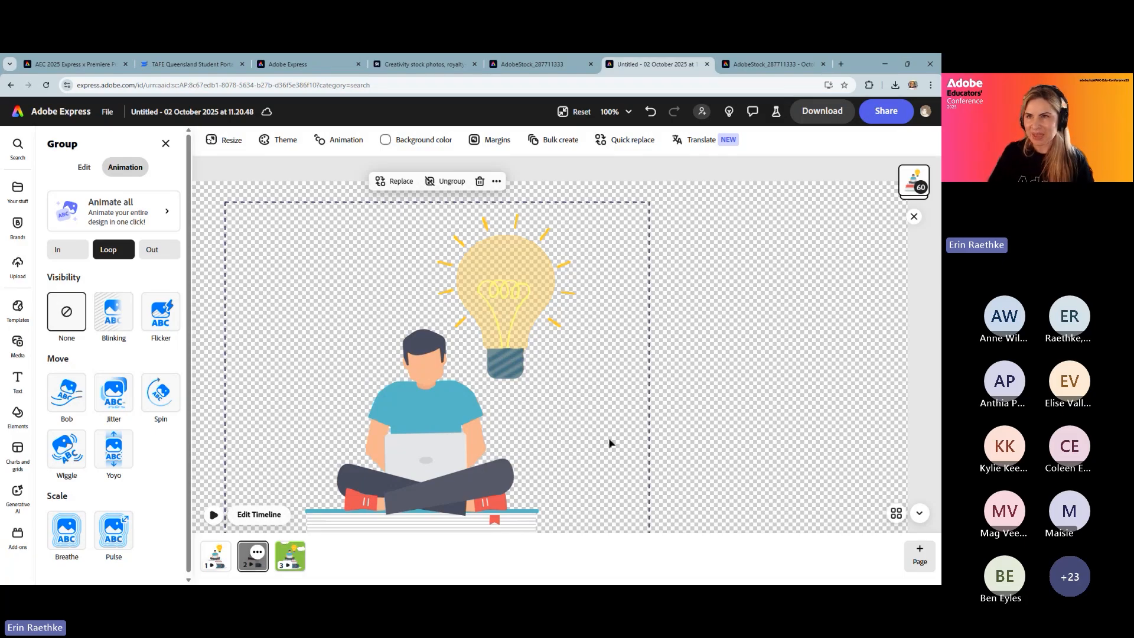
click(94, 65)
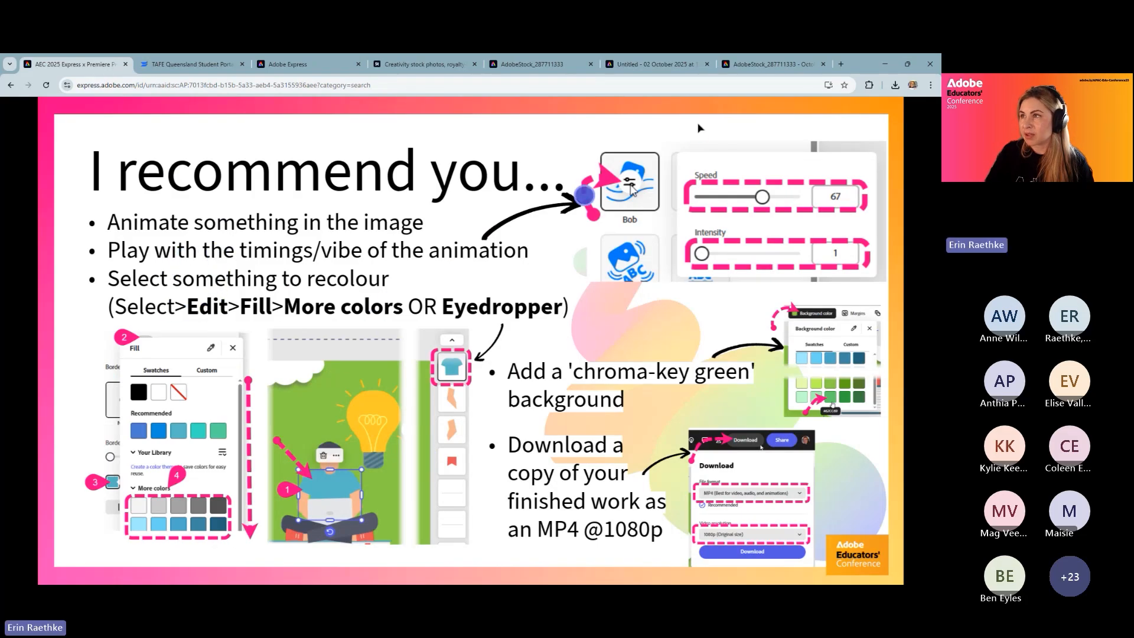
click(770, 64)
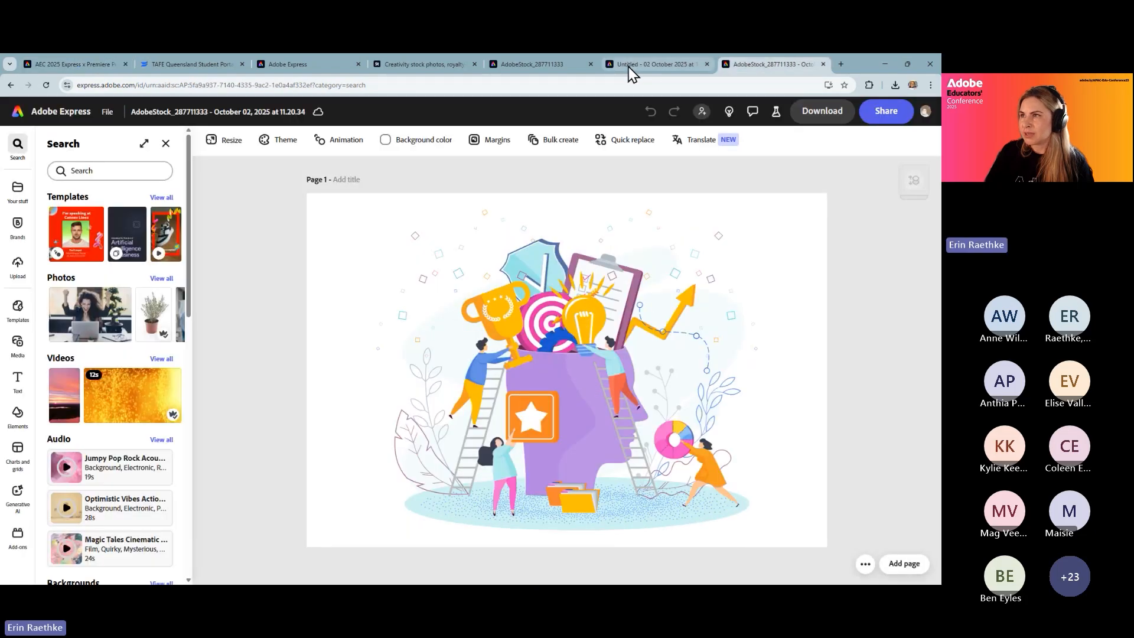
click(630, 69)
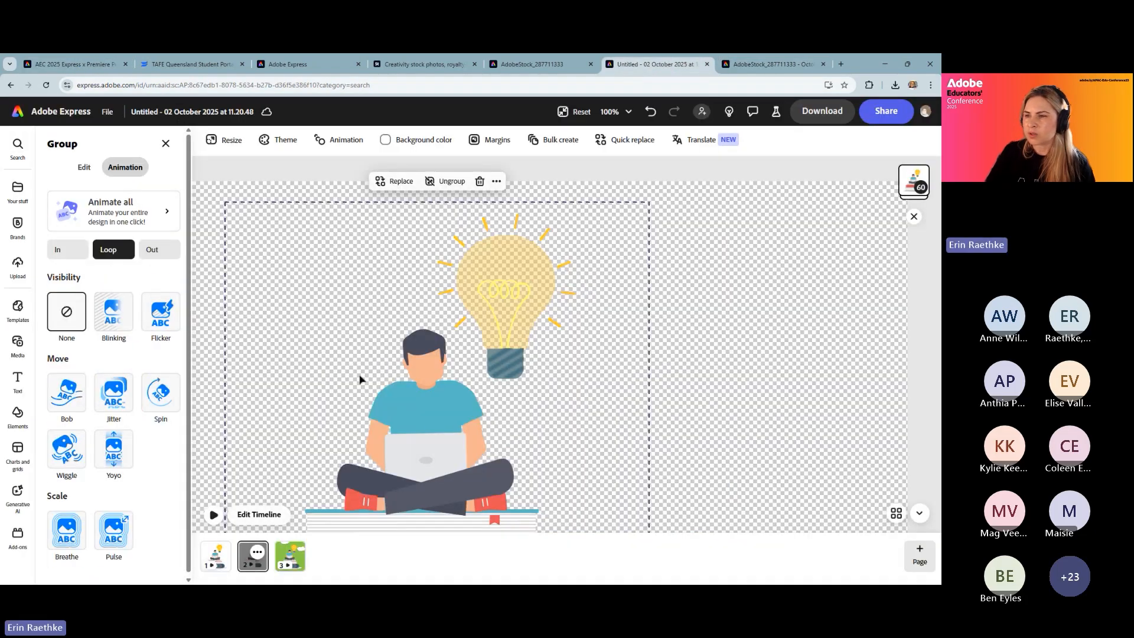
Recolour the seated man's T-shirt with a dark purple fill from the extended colour swatches.
click(431, 413)
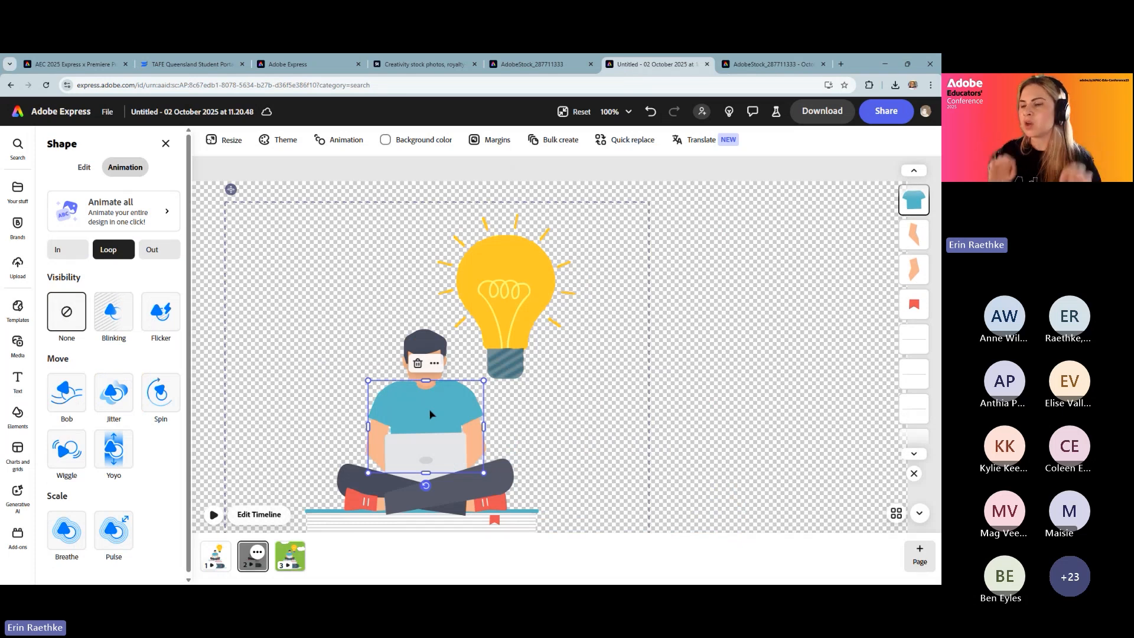
scroll(458, 421, down, 3)
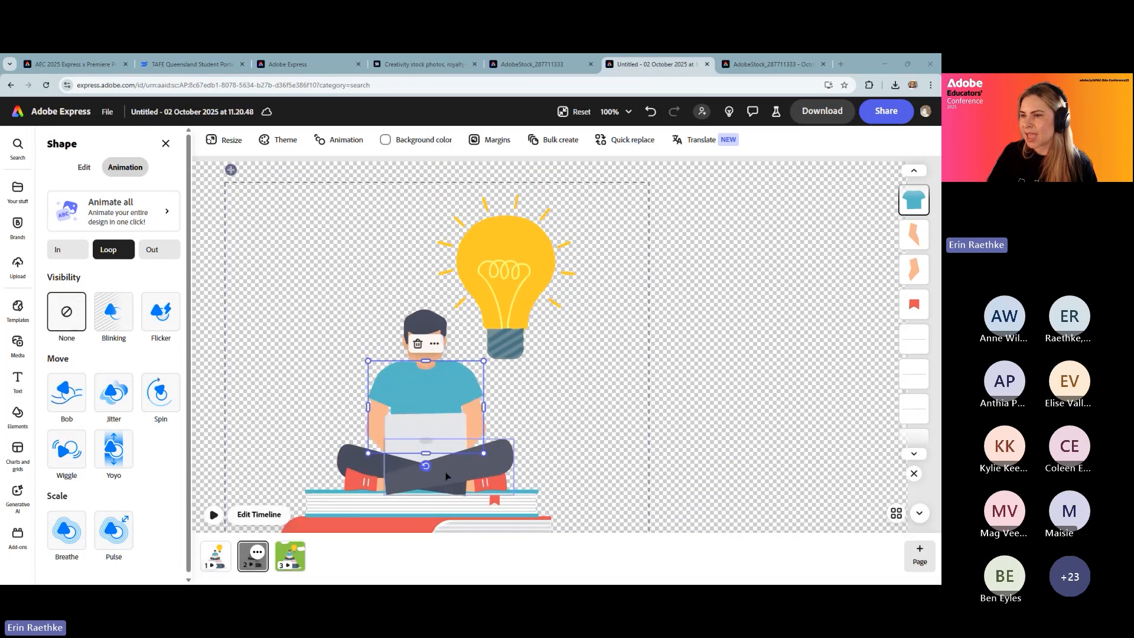
scroll(445, 474, down, 4)
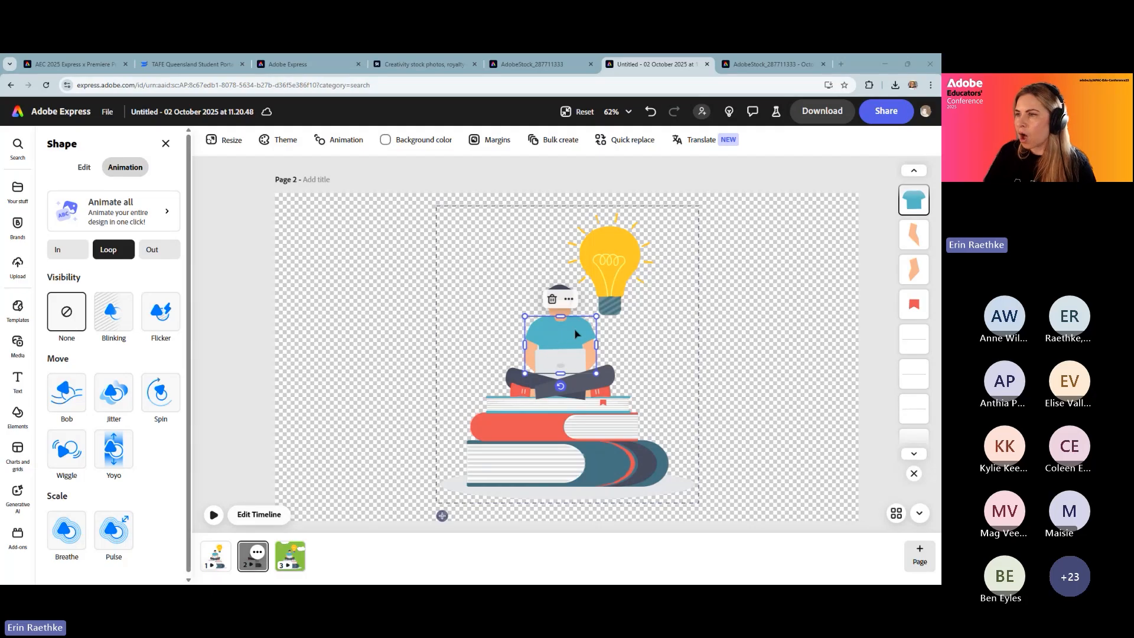
scroll(652, 372, up, 5)
scroll(586, 371, down, 2)
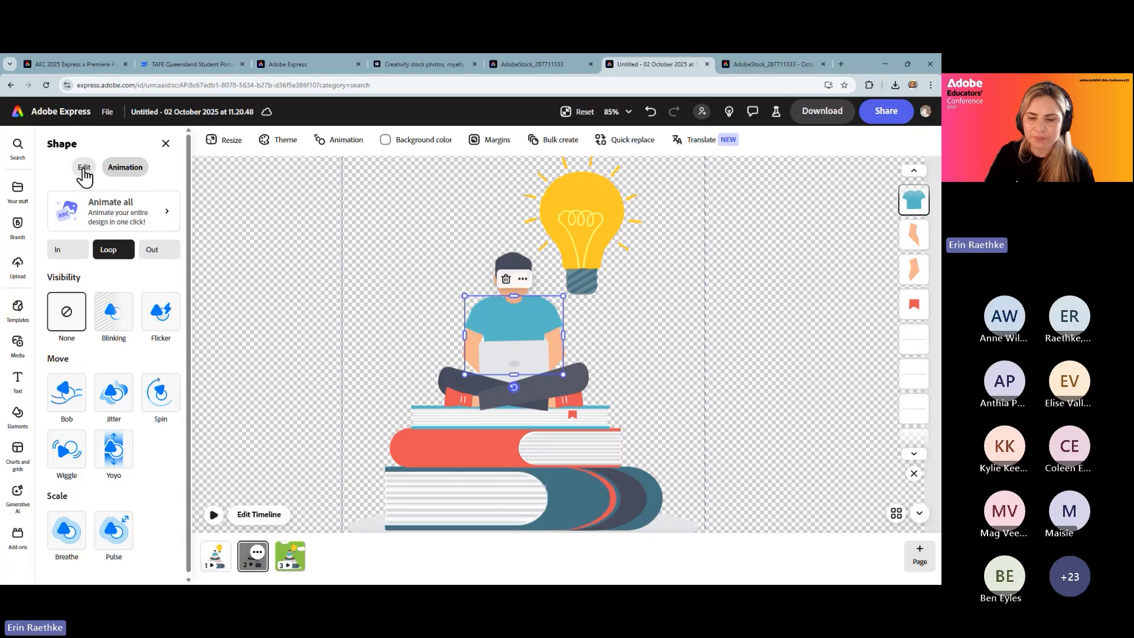
click(84, 171)
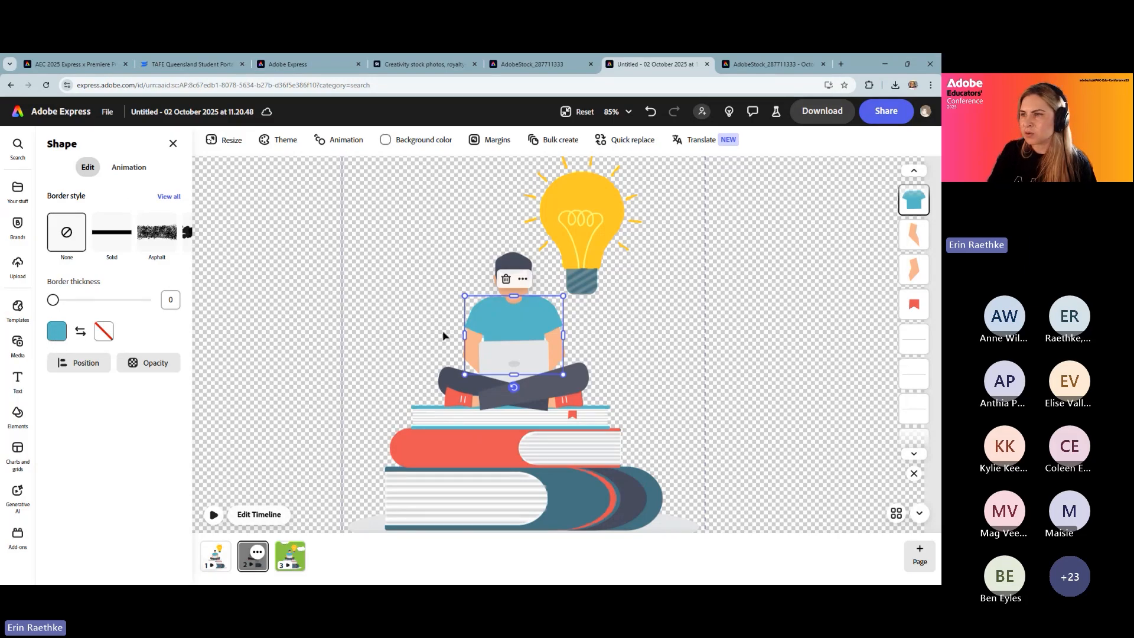
click(59, 331)
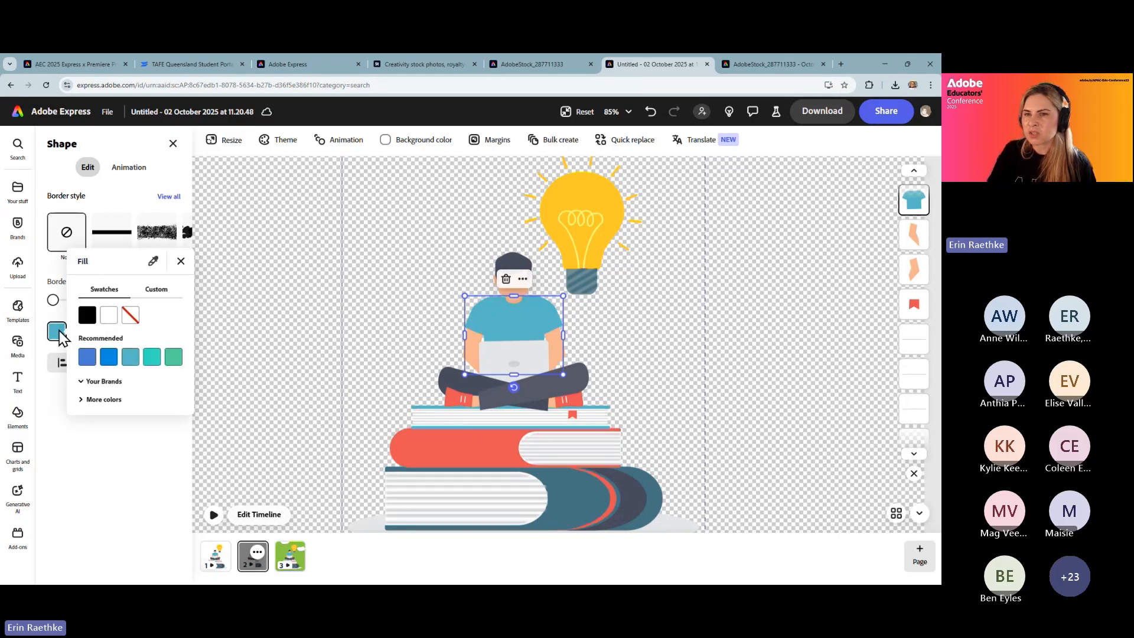
click(98, 381)
click(100, 414)
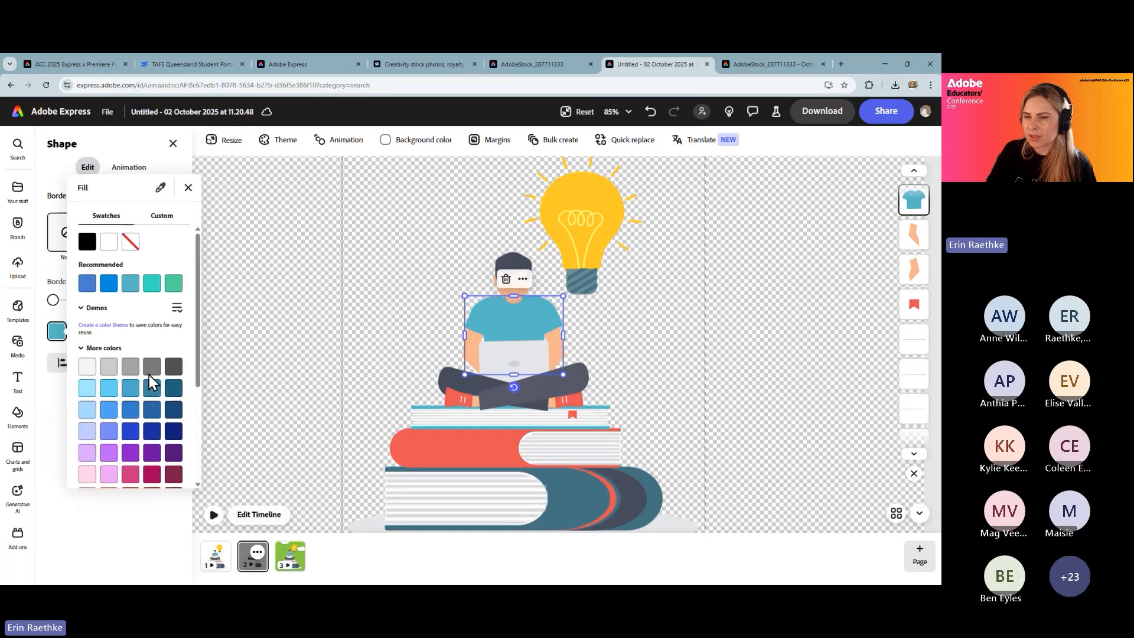
scroll(151, 381, down, 5)
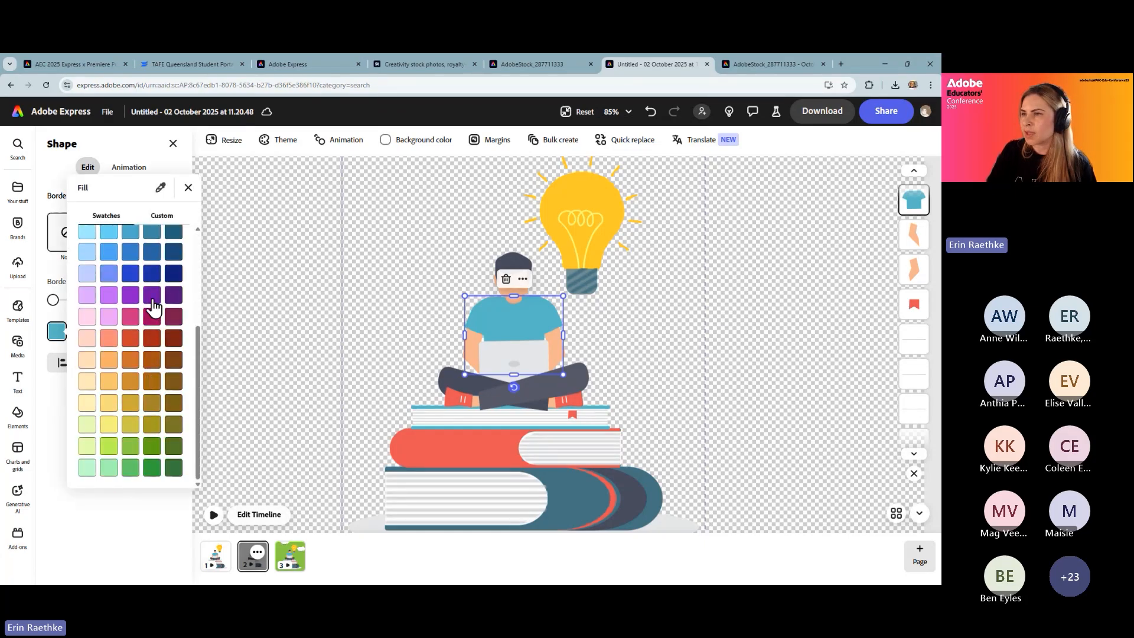
click(152, 296)
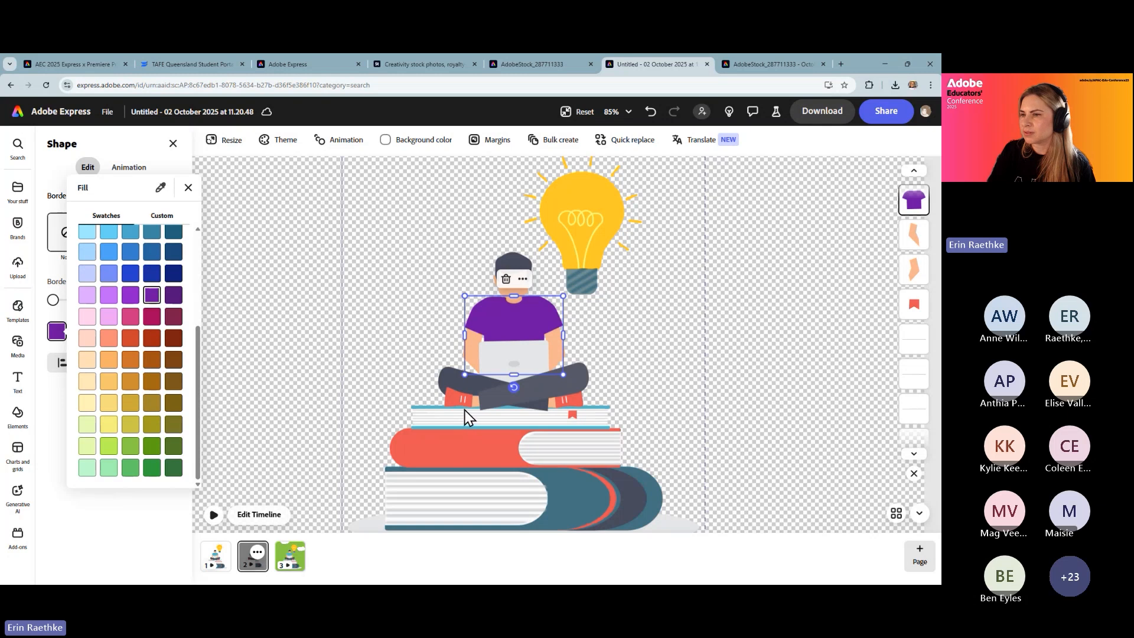
Try to group the upper and lower blue cover strips of the top book.
click(433, 412)
click(435, 409)
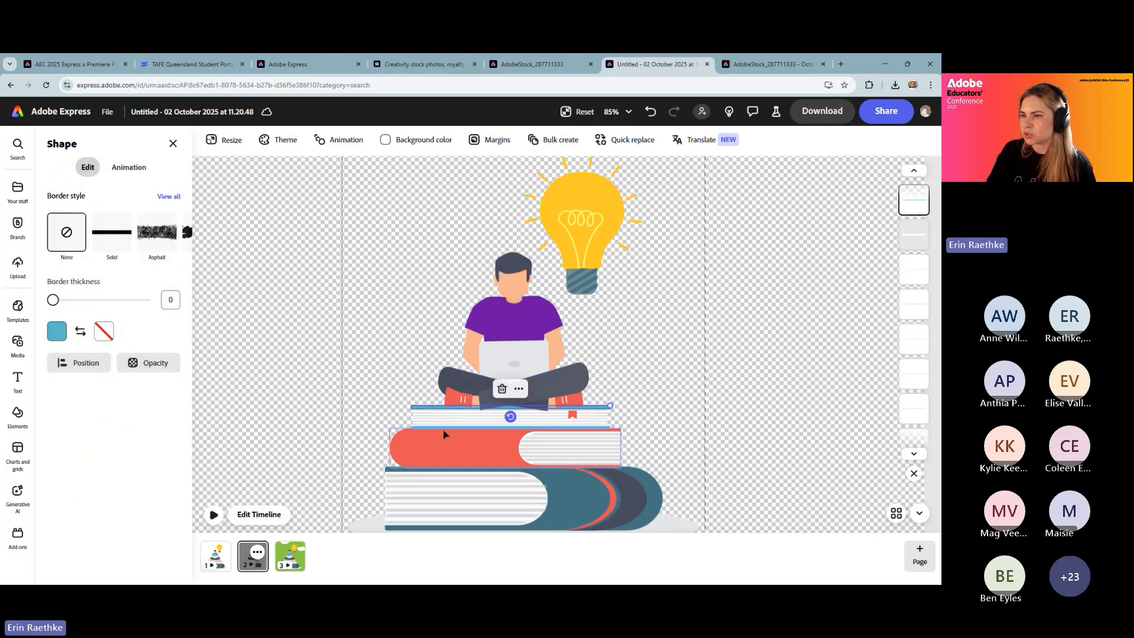
shift+click(443, 430)
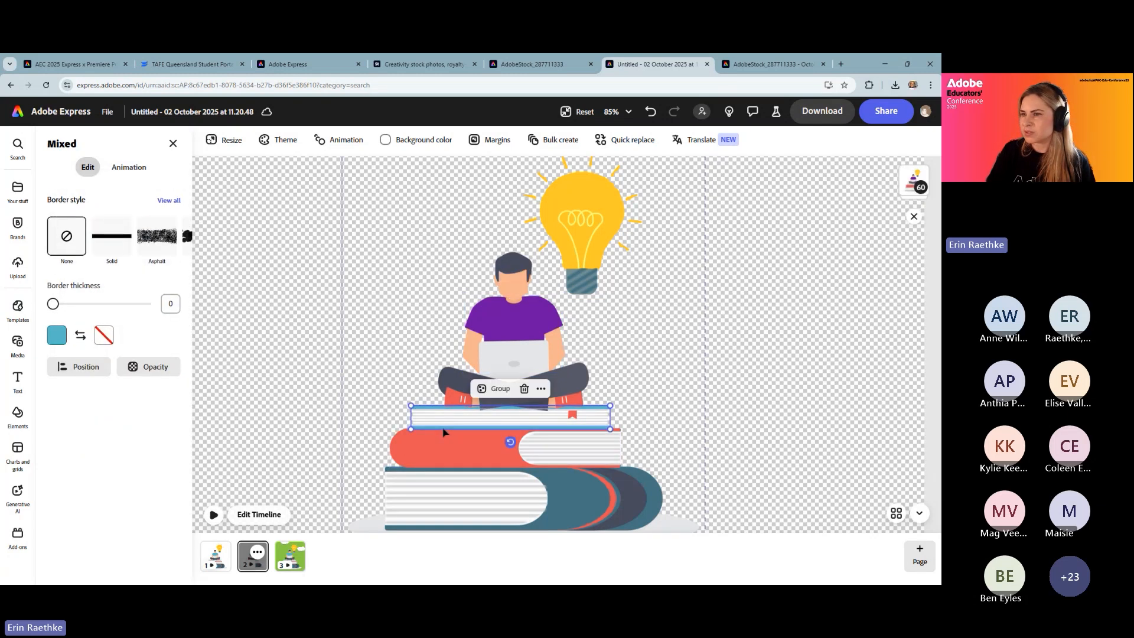
key(ctrl+g)
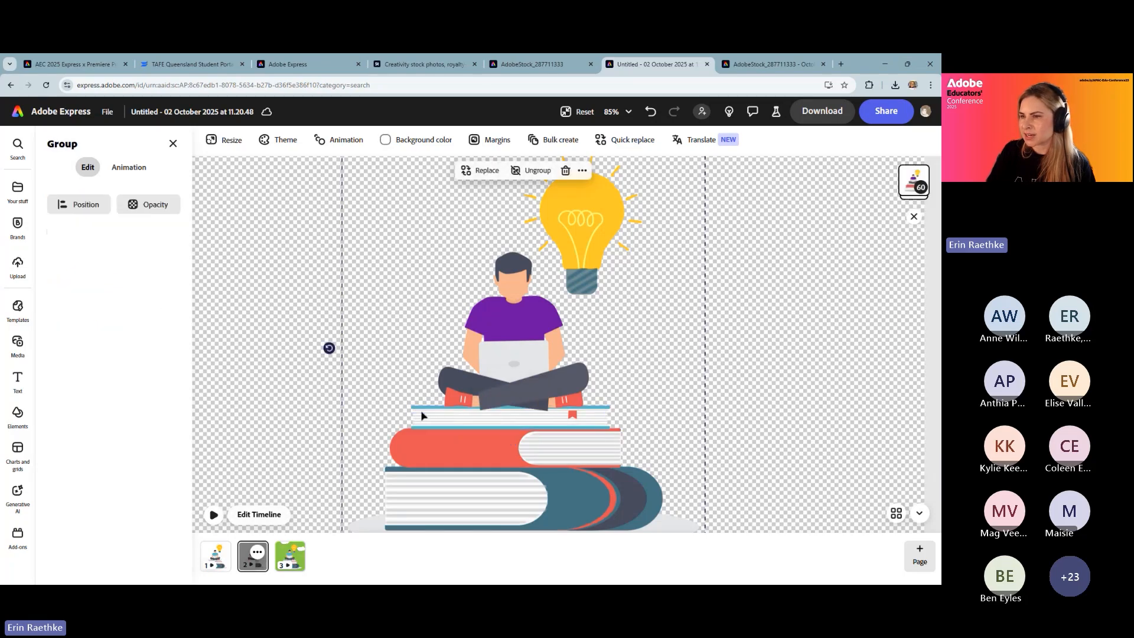
scroll(441, 416, up, 5)
double_click(435, 428)
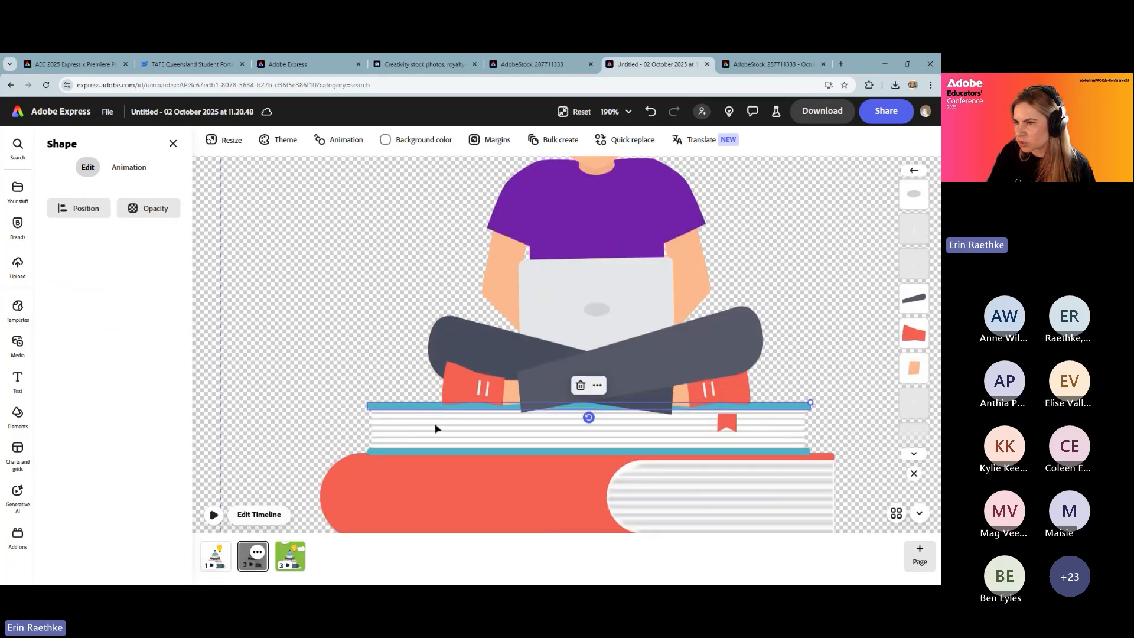
shift+click(429, 453)
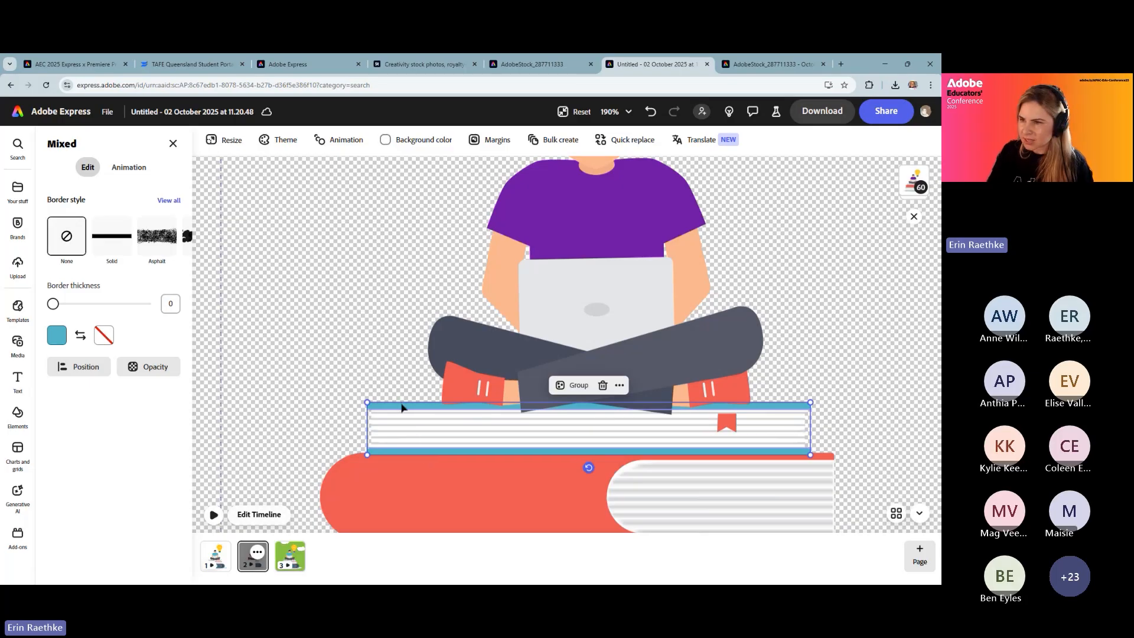
key(ctrl+g)
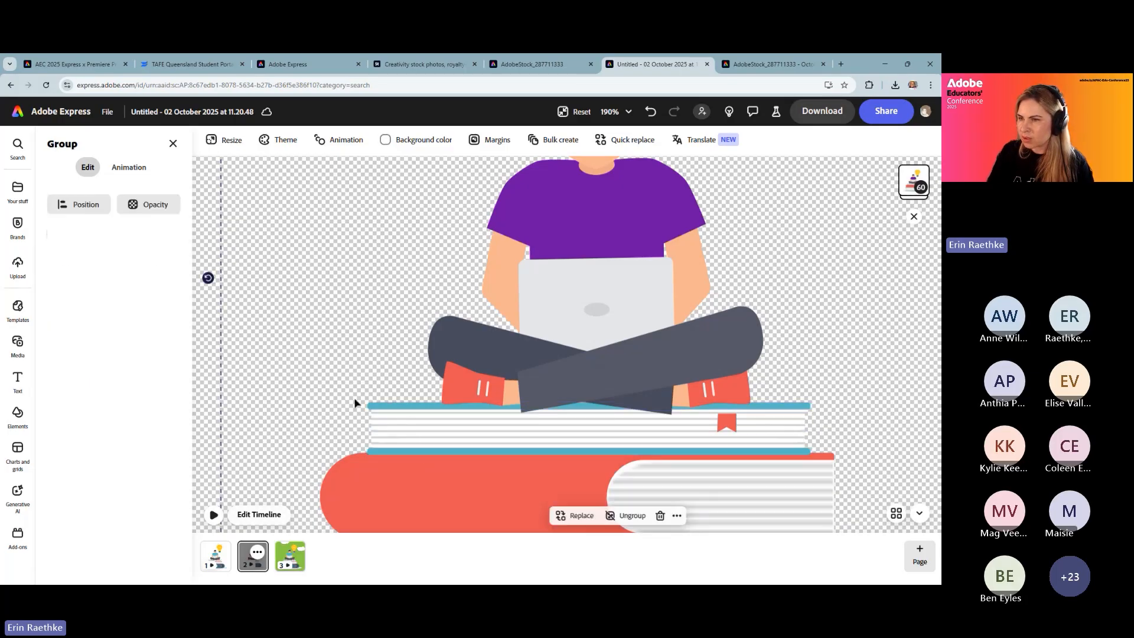
Fill the top book's upper cover strip with the shirt's purple, sampled with the Eyedropper.
double_click(380, 406)
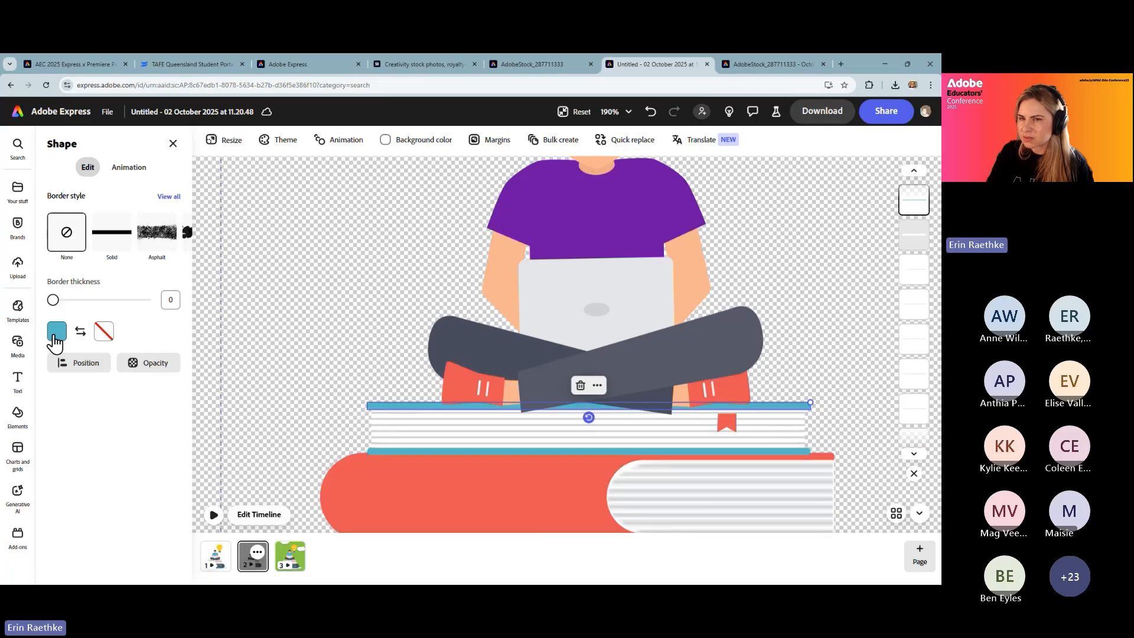
click(57, 335)
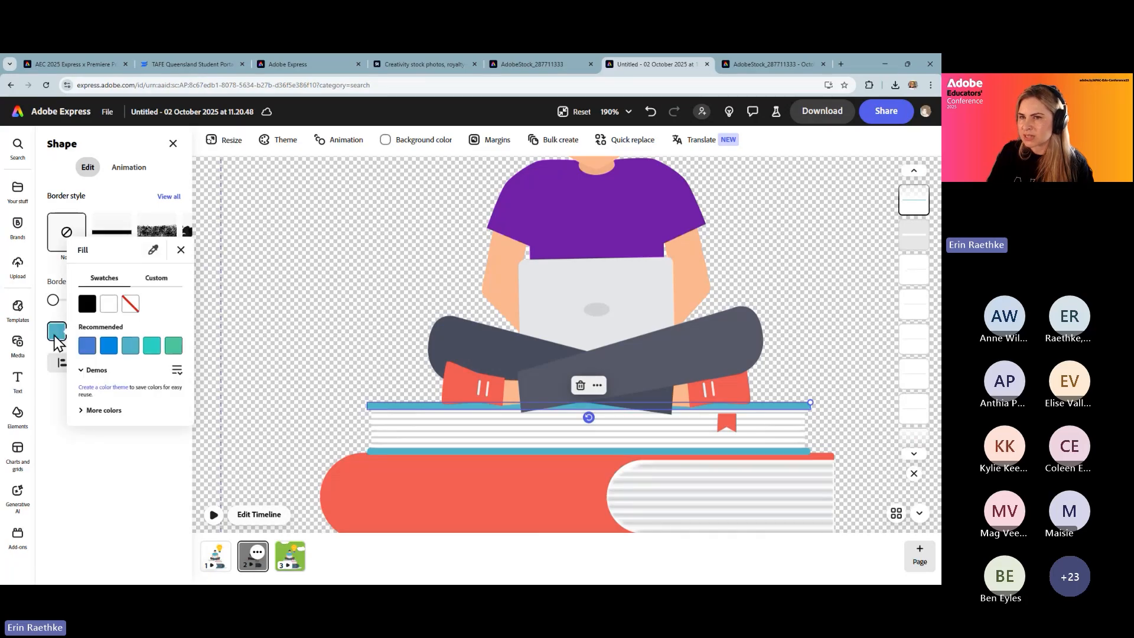
click(153, 252)
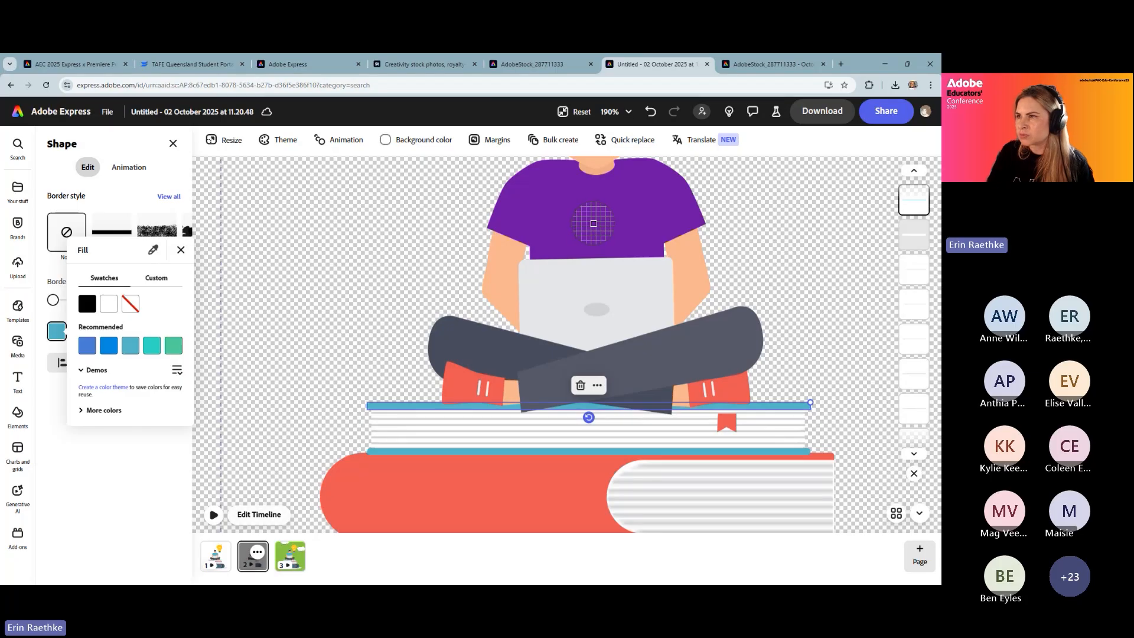
click(593, 223)
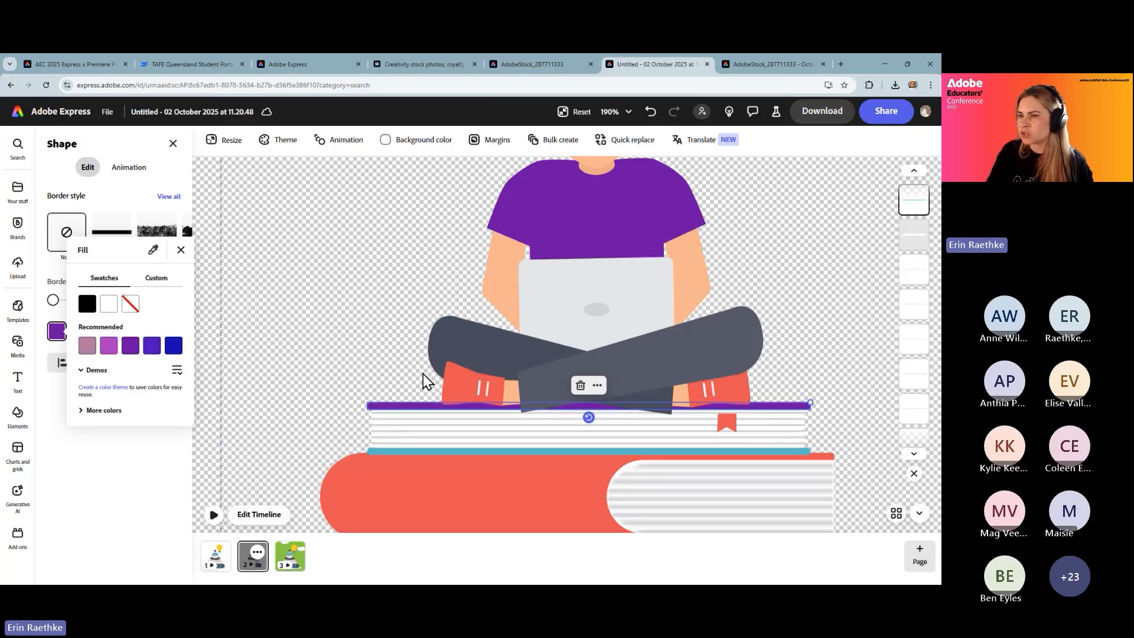
Fill the top book's lower cover strip with the same purple, sampled from the shirt with the Eyedropper.
click(391, 449)
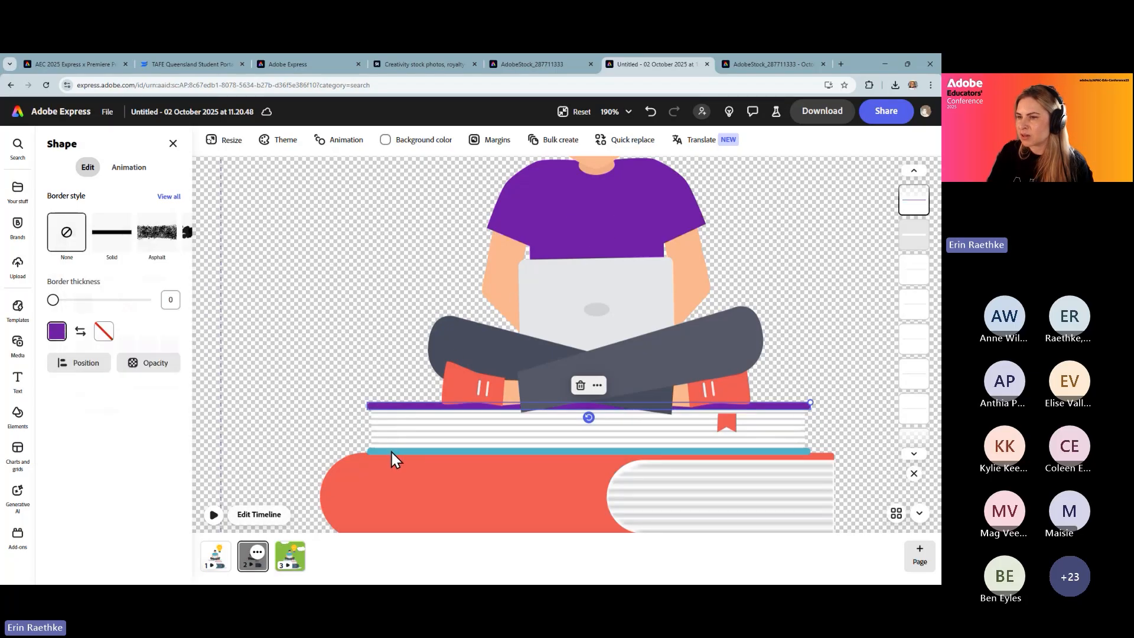
click(391, 451)
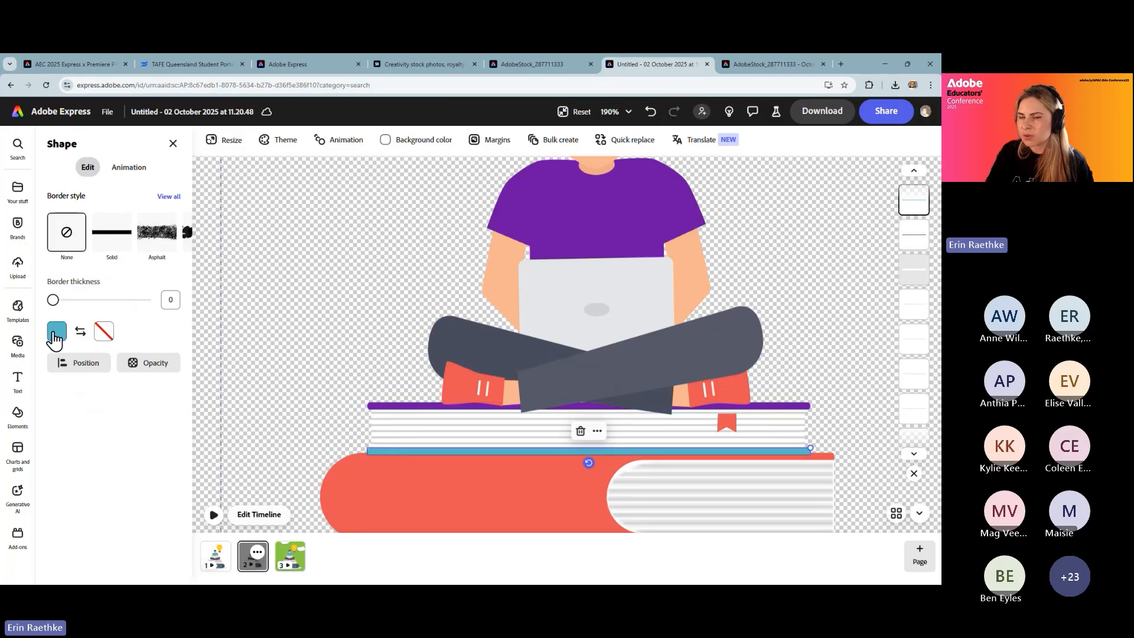
click(56, 336)
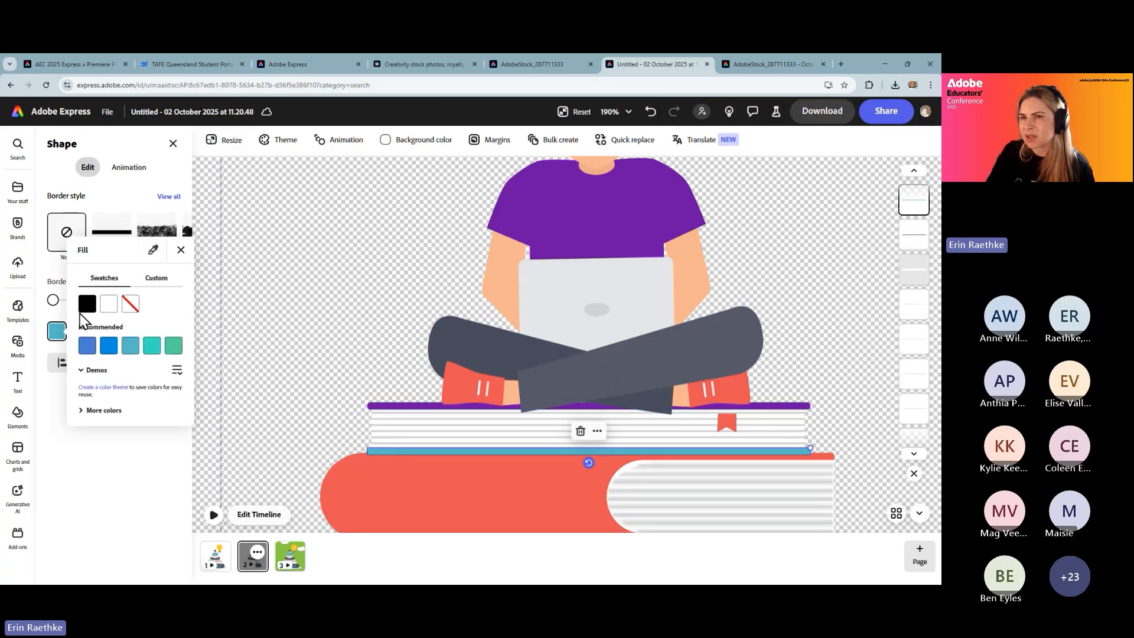
click(154, 253)
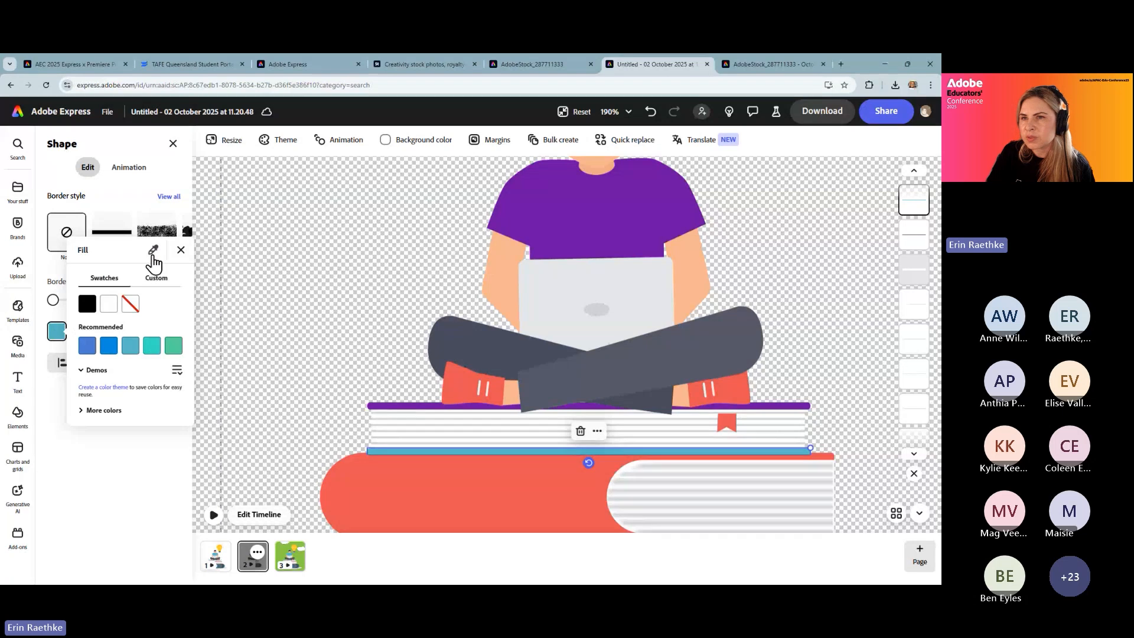
click(603, 238)
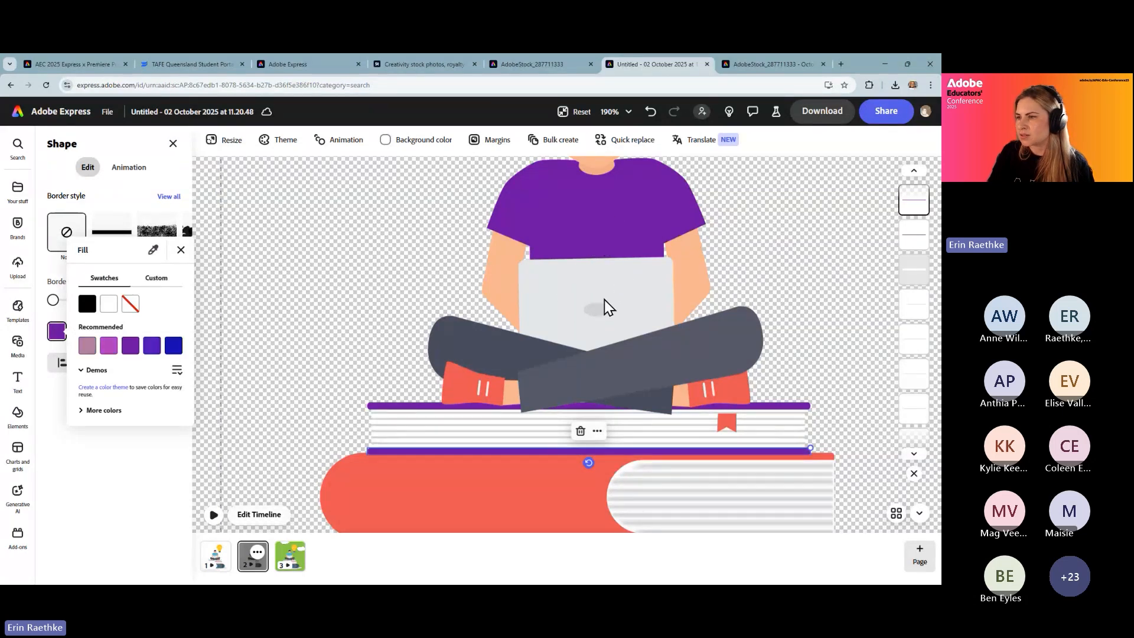
key(ctrl+0)
Review the presentation slide's recommendations for the background and MP4 download, and return to the recoloured design.
click(40, 65)
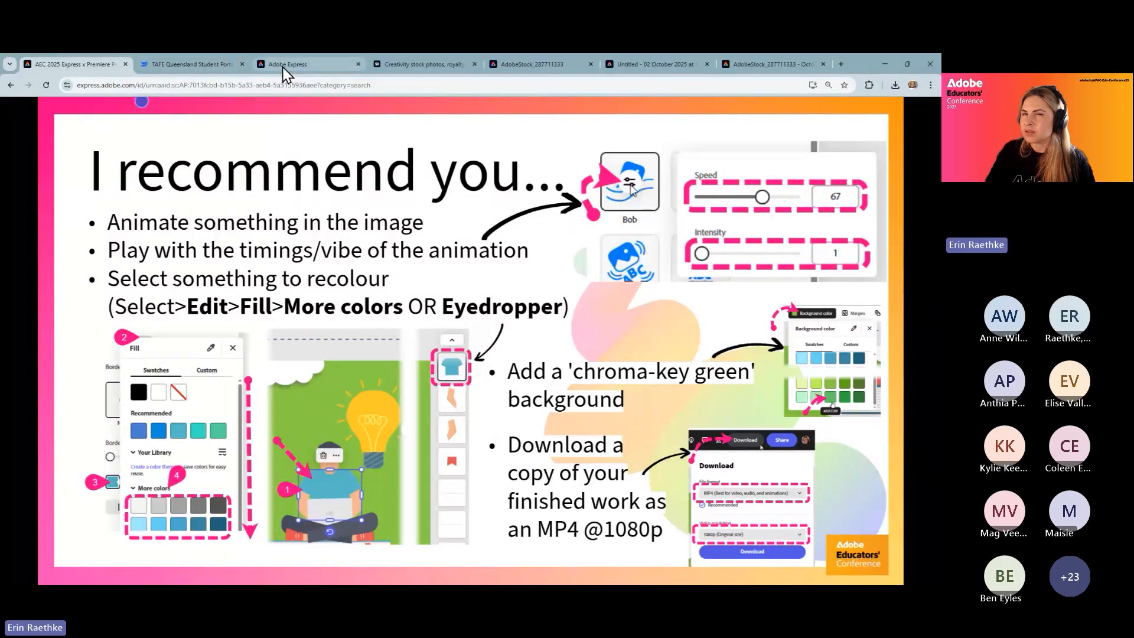
mouse_move(285, 74)
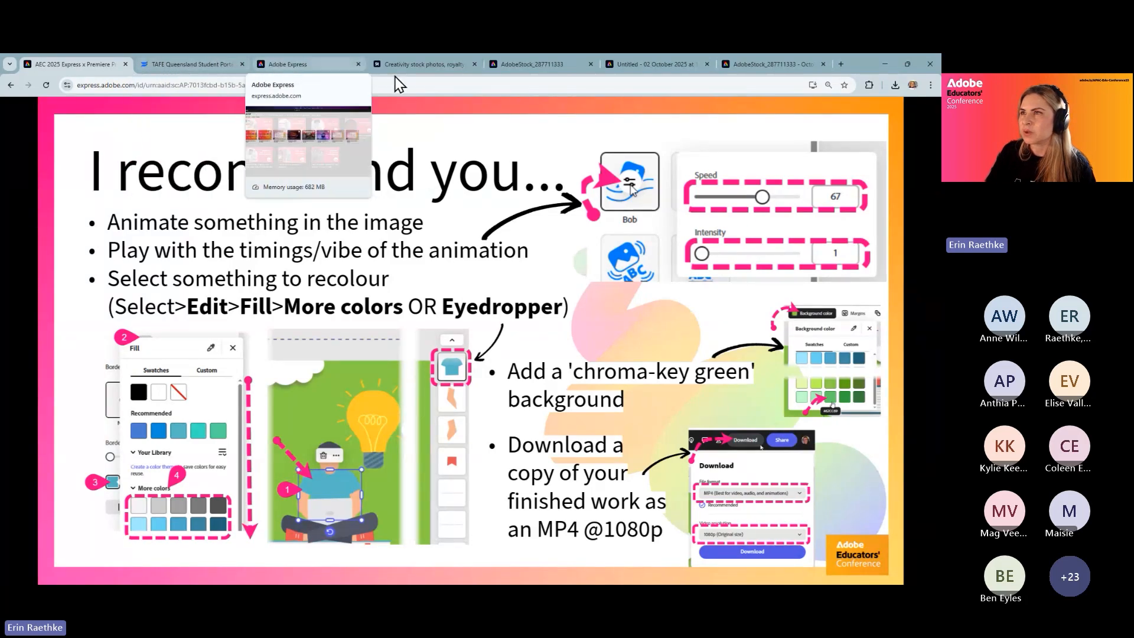
mouse_move(539, 69)
click(632, 65)
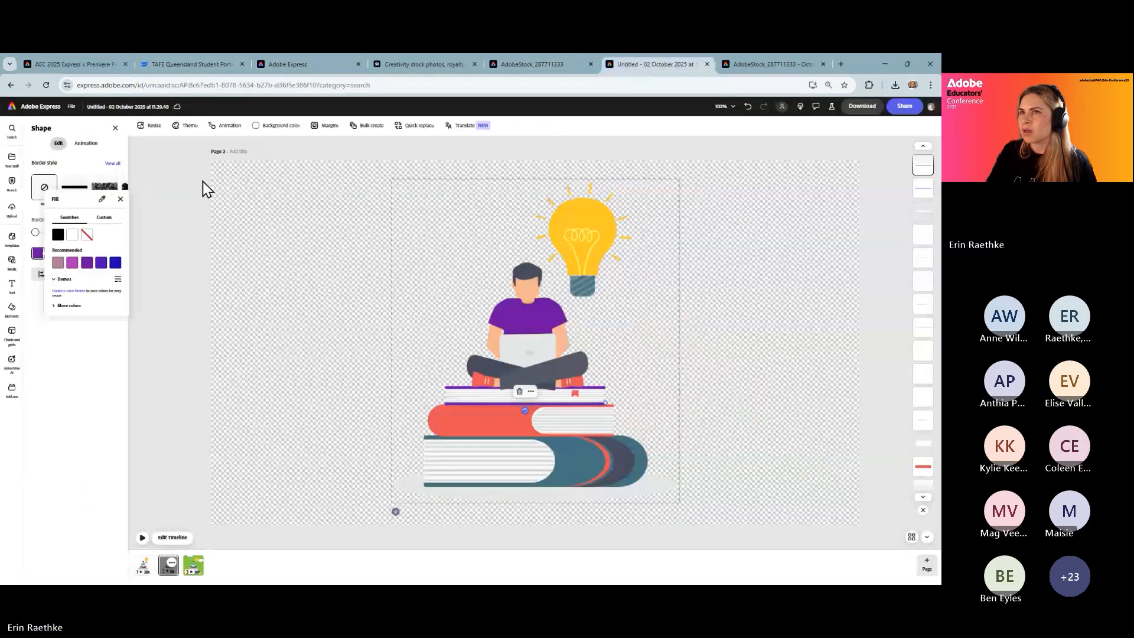
Rename the design file as "Example for AEC 20251002- Pr".
key(Escape)
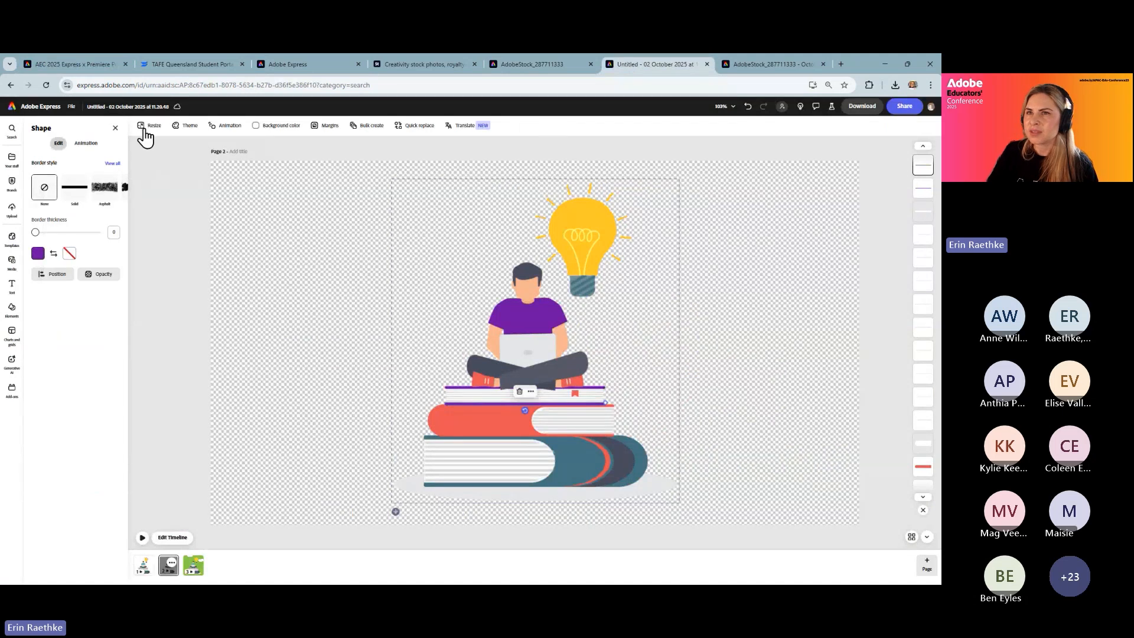
key(ctrl+plus)
click(158, 110)
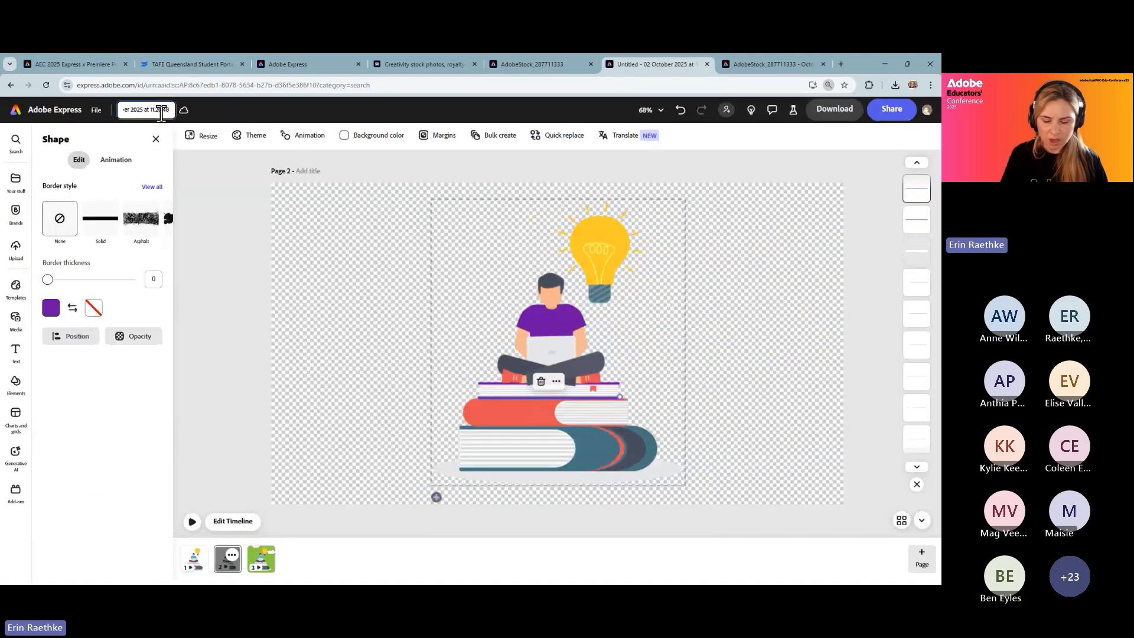
text(Examp)
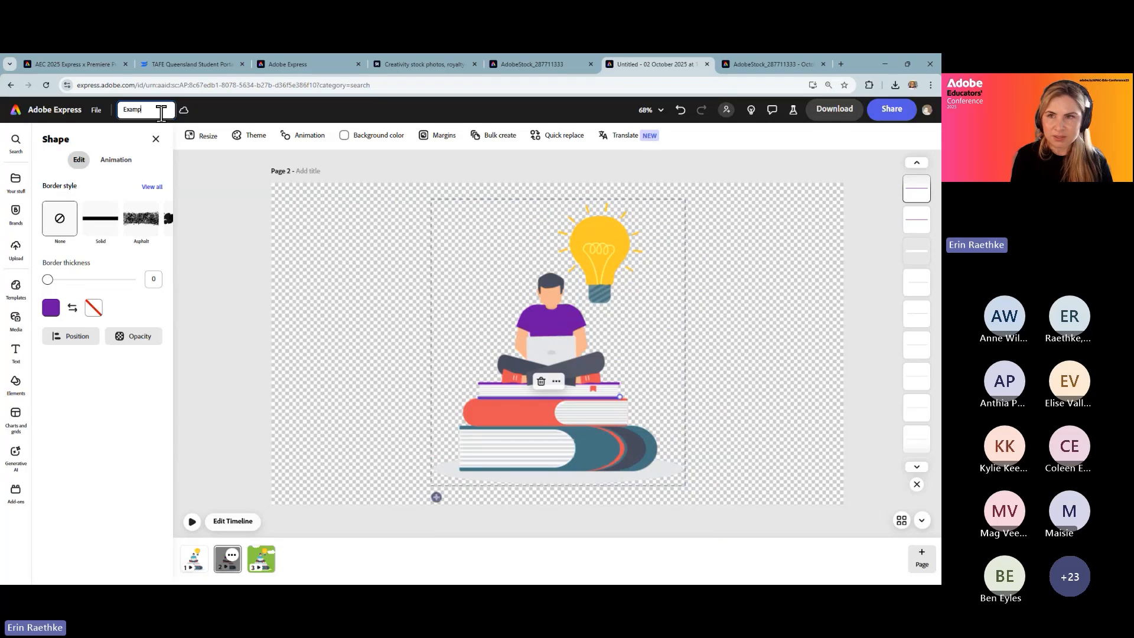
text(le for A)
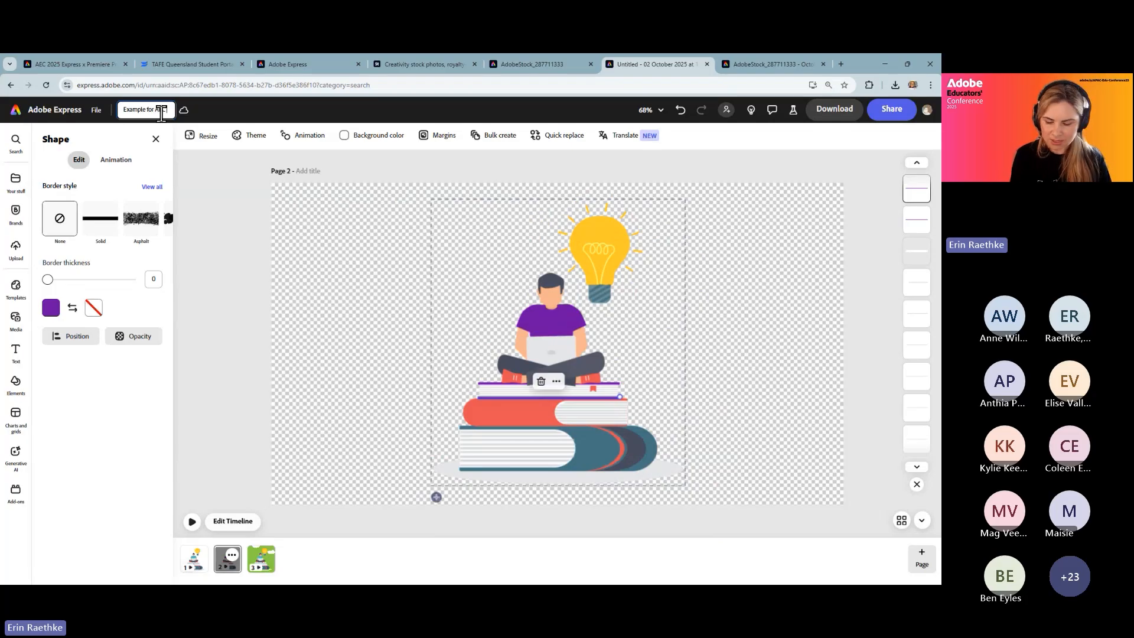
text(EC 2025)
text( to)
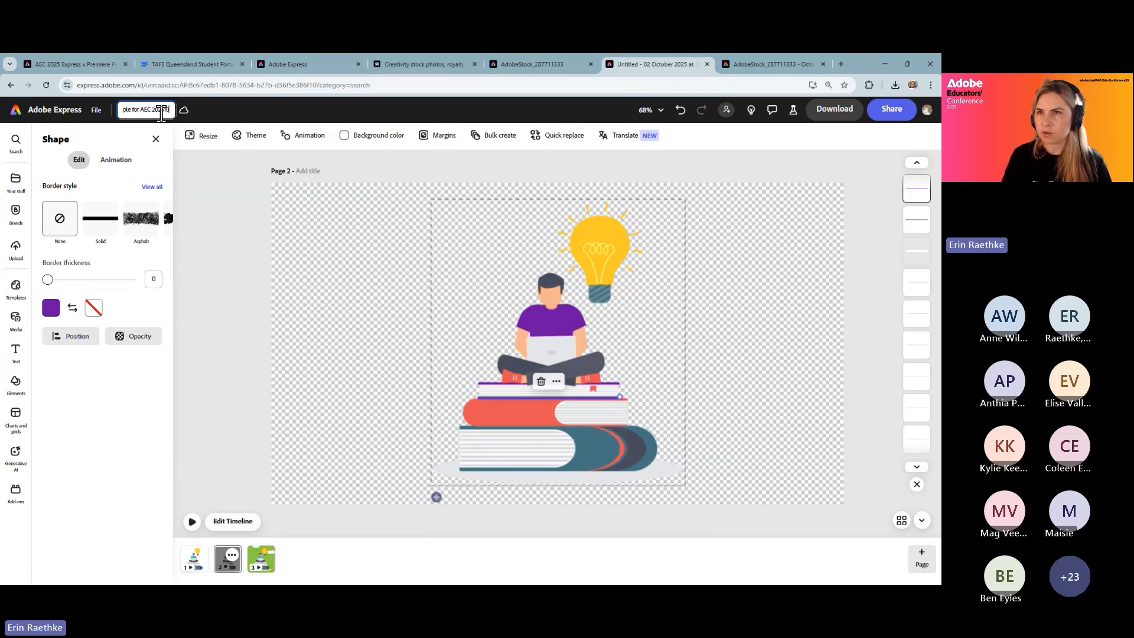
text(02)
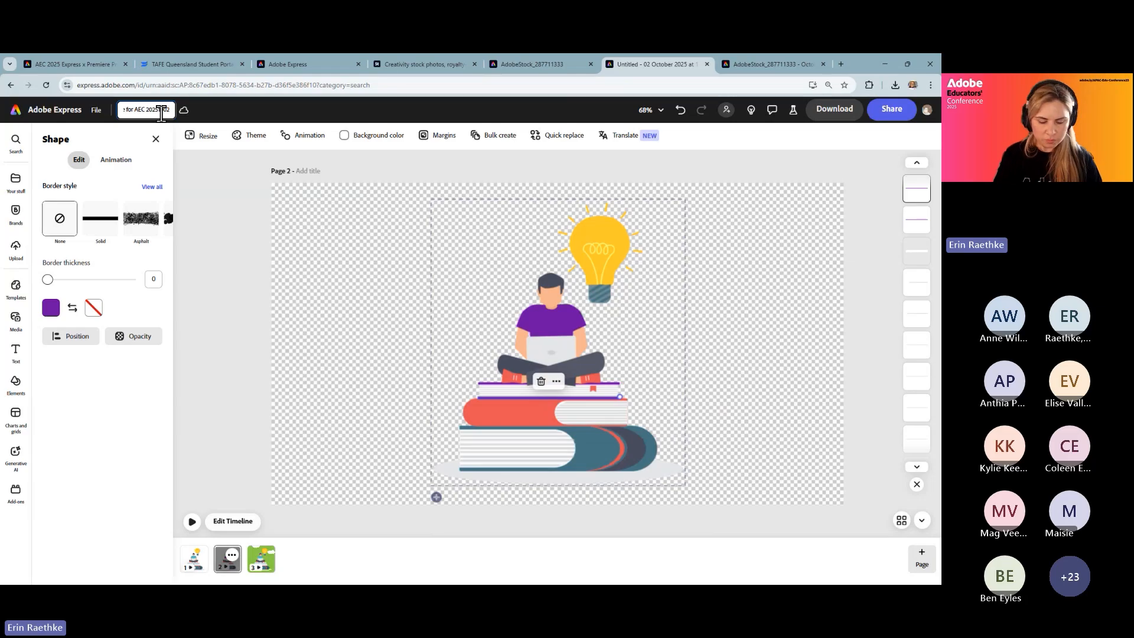
text( - P)
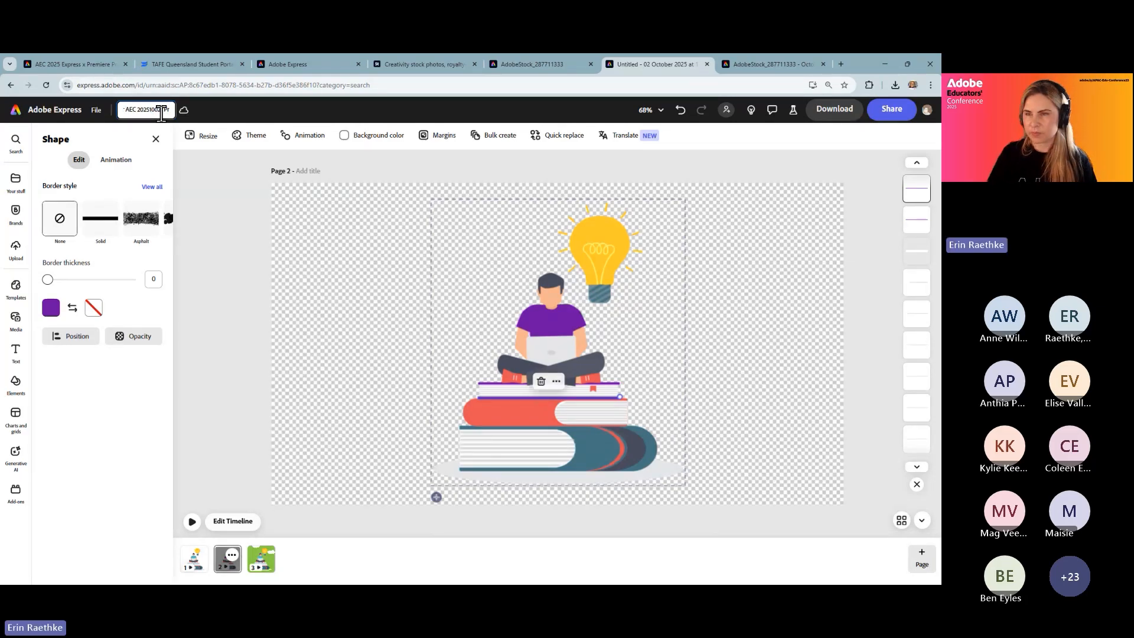
click(265, 118)
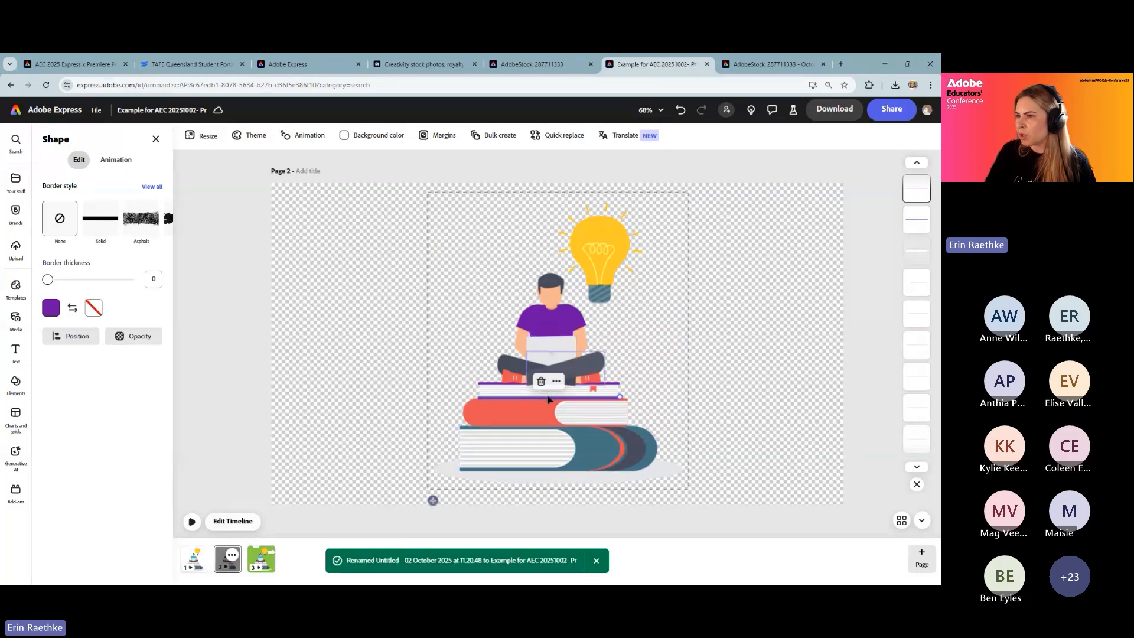
scroll(564, 450, up, 5)
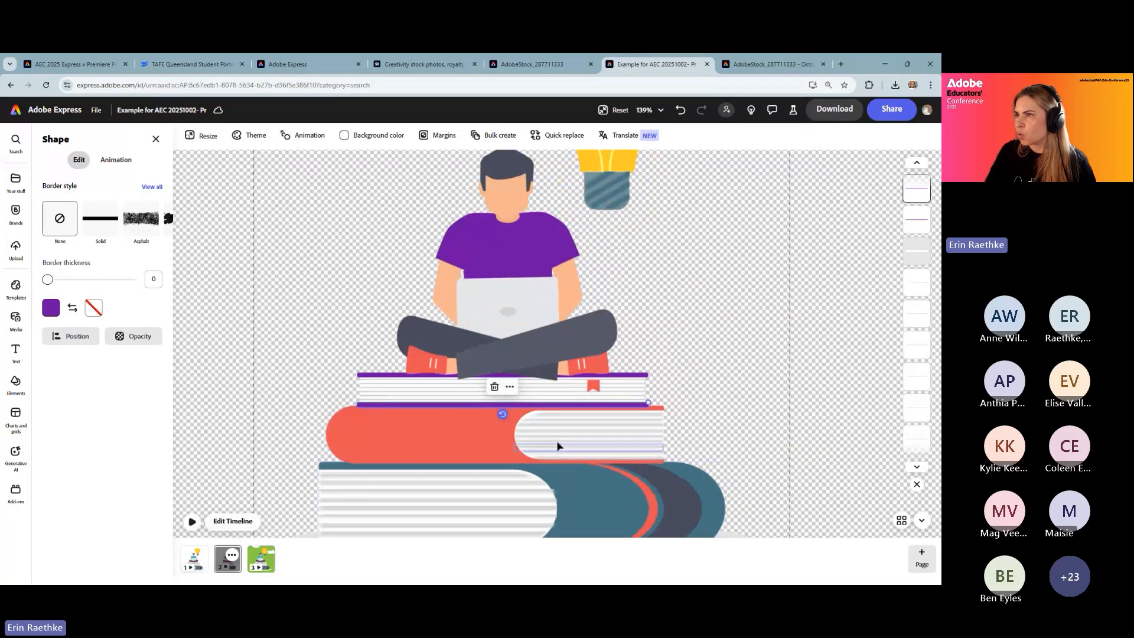
scroll(605, 255, down, 4)
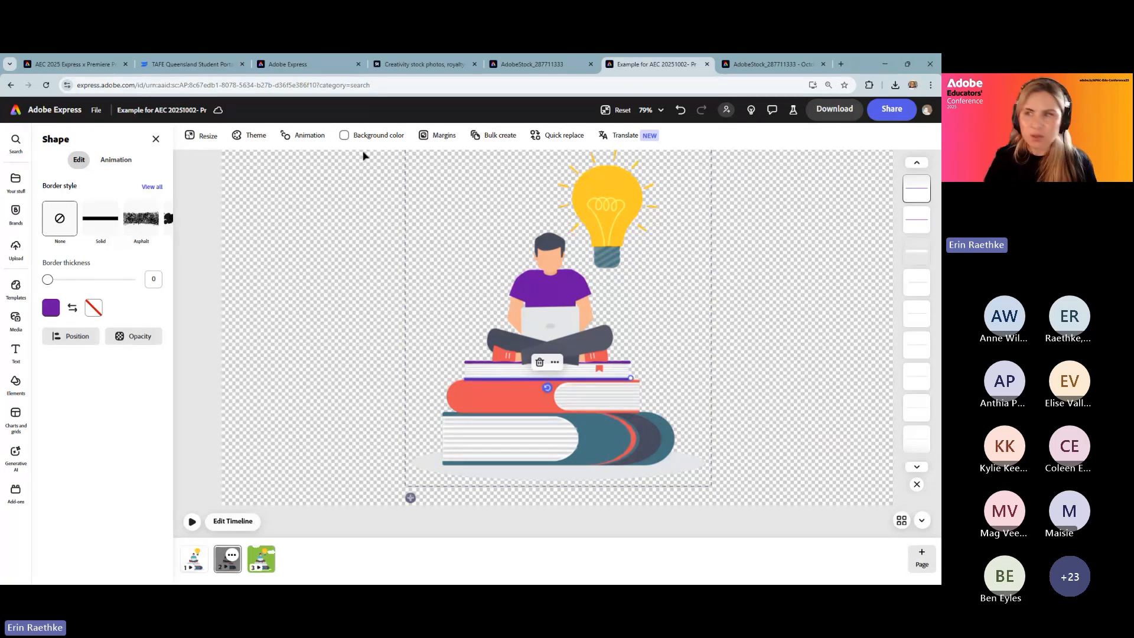
key(ctrl+plus)
key(ctrl+plus)
key(ctrl+minus)
key(ctrl+minus)
key(ctrl+minus)
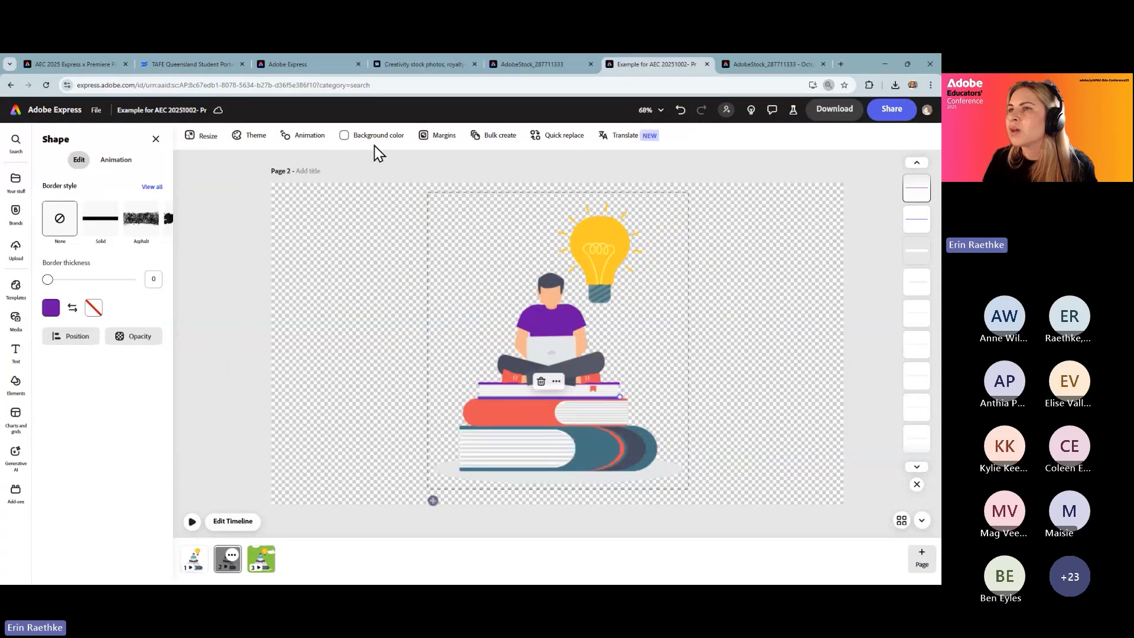
Try several recommended green swatches as page 2's background color, finishing with a bright light green.
click(367, 139)
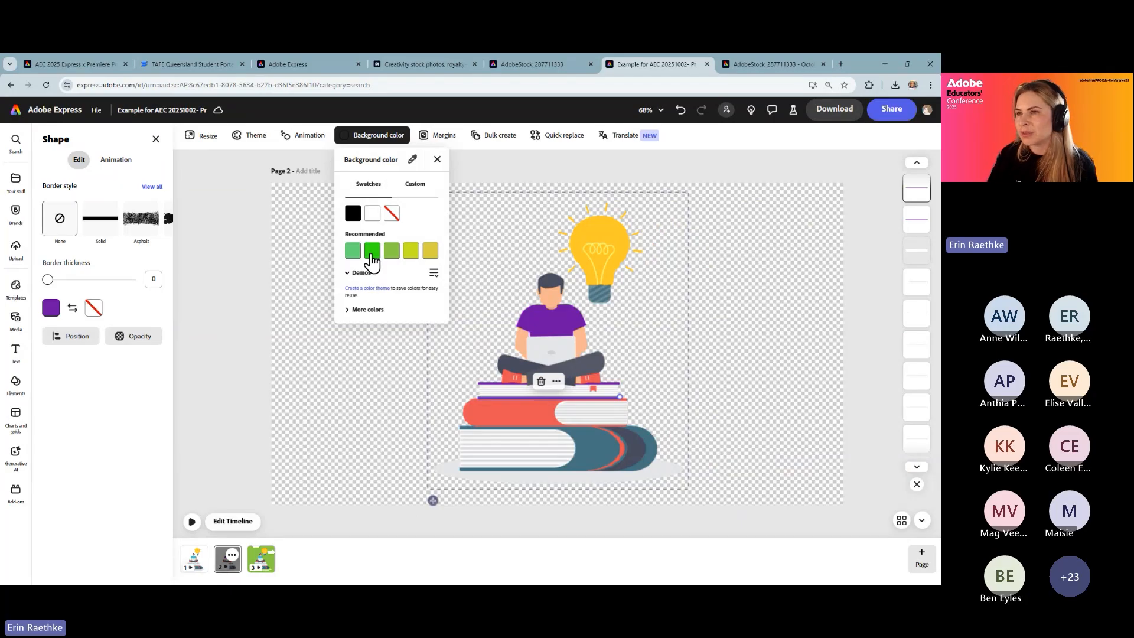
click(371, 253)
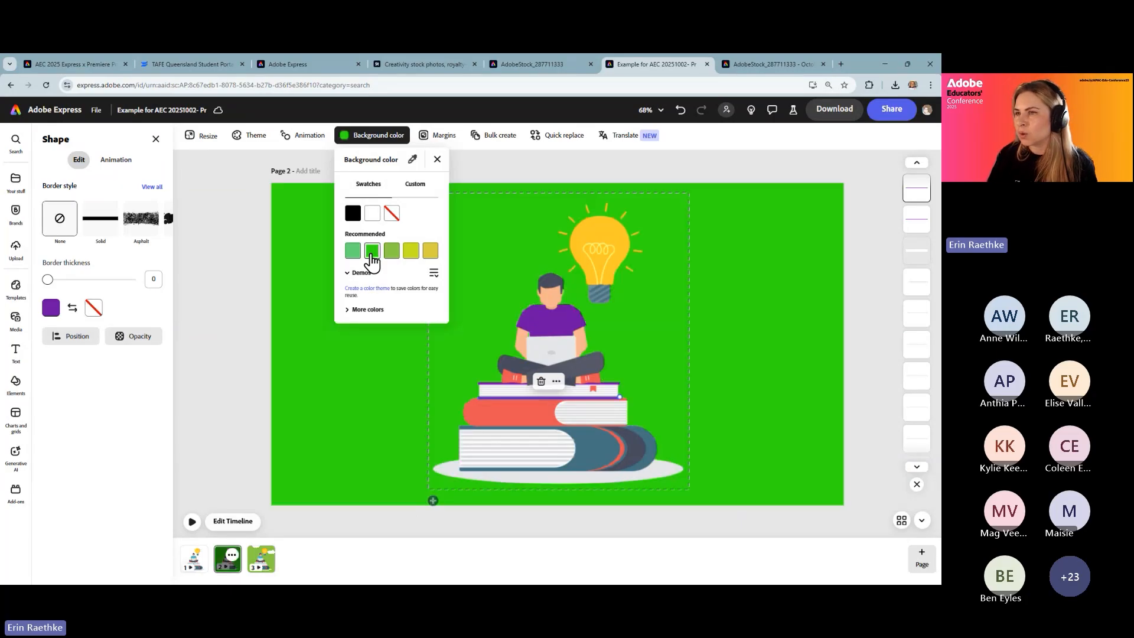
click(353, 253)
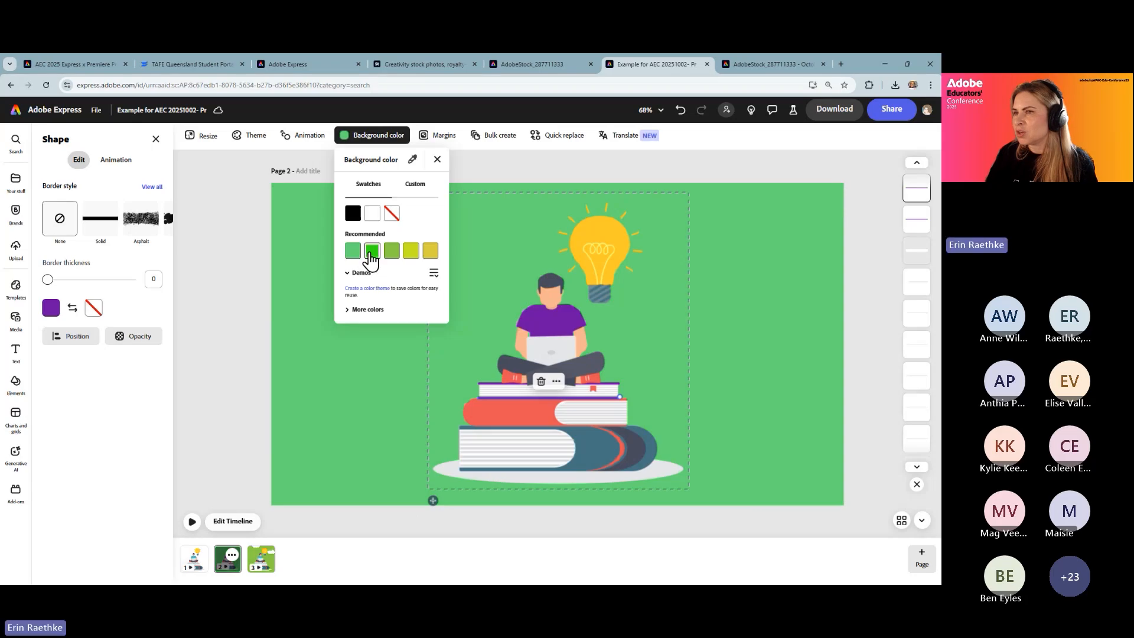
click(371, 255)
click(352, 255)
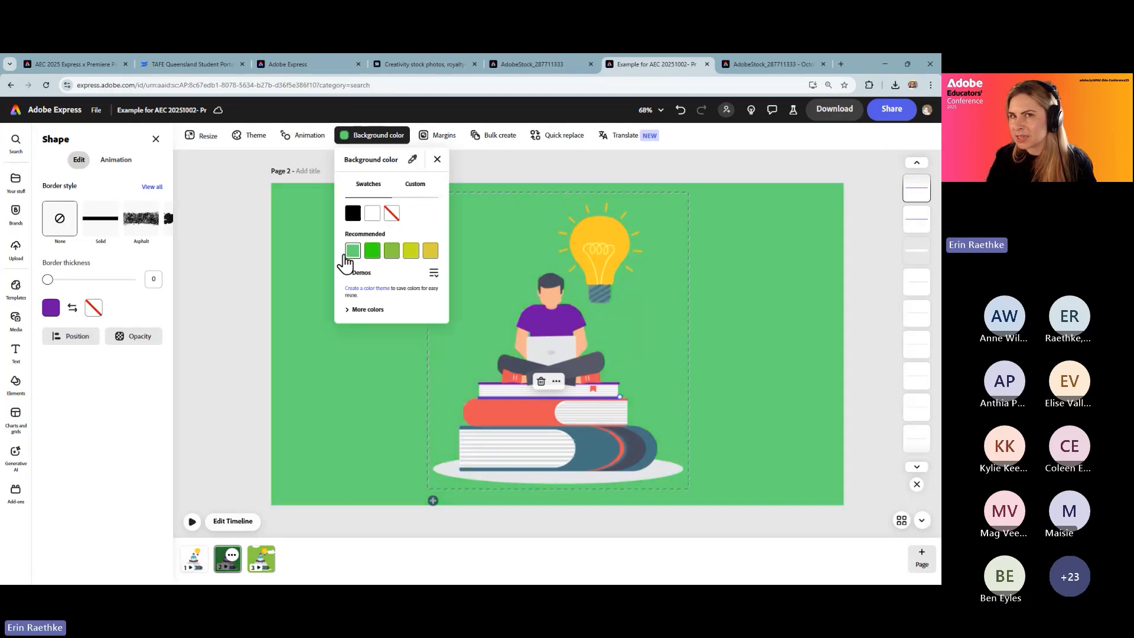
click(235, 296)
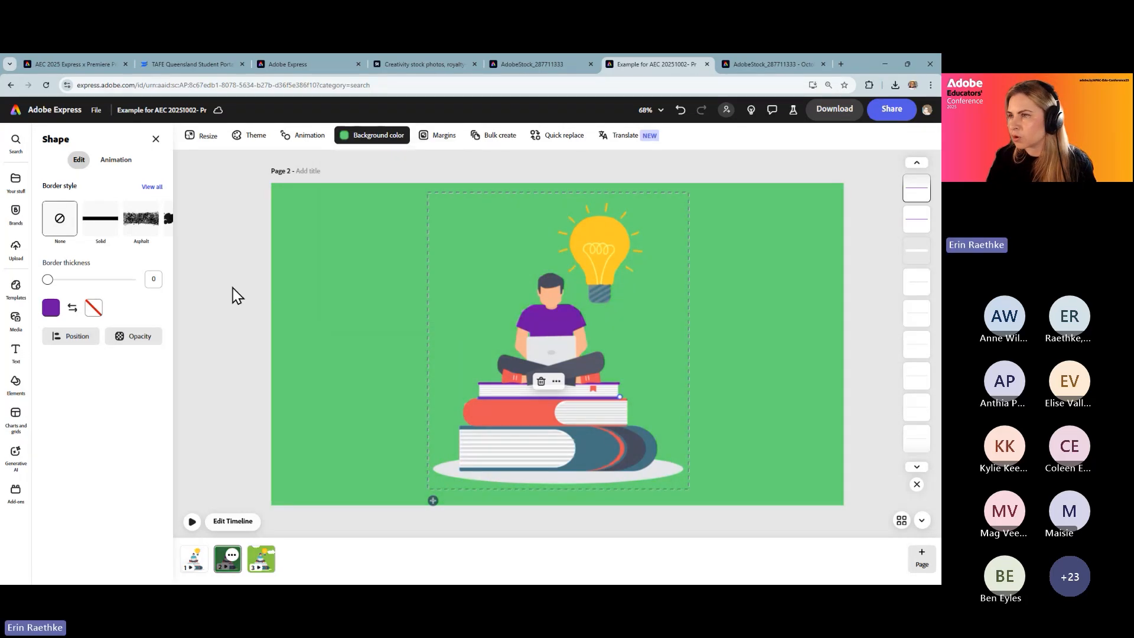
click(378, 140)
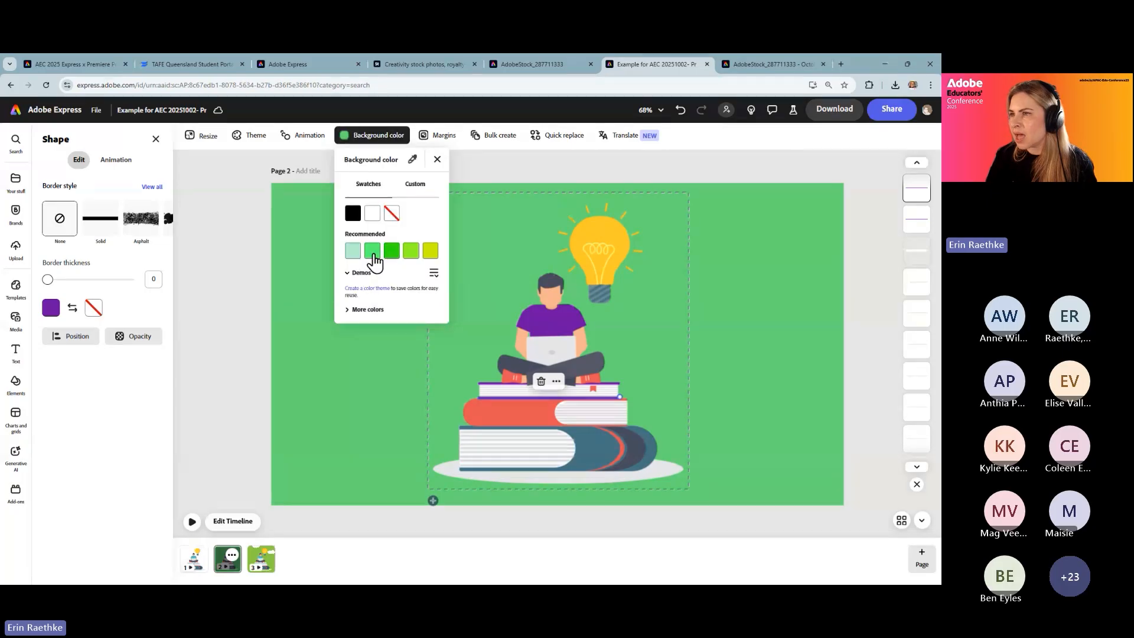
click(372, 252)
click(214, 323)
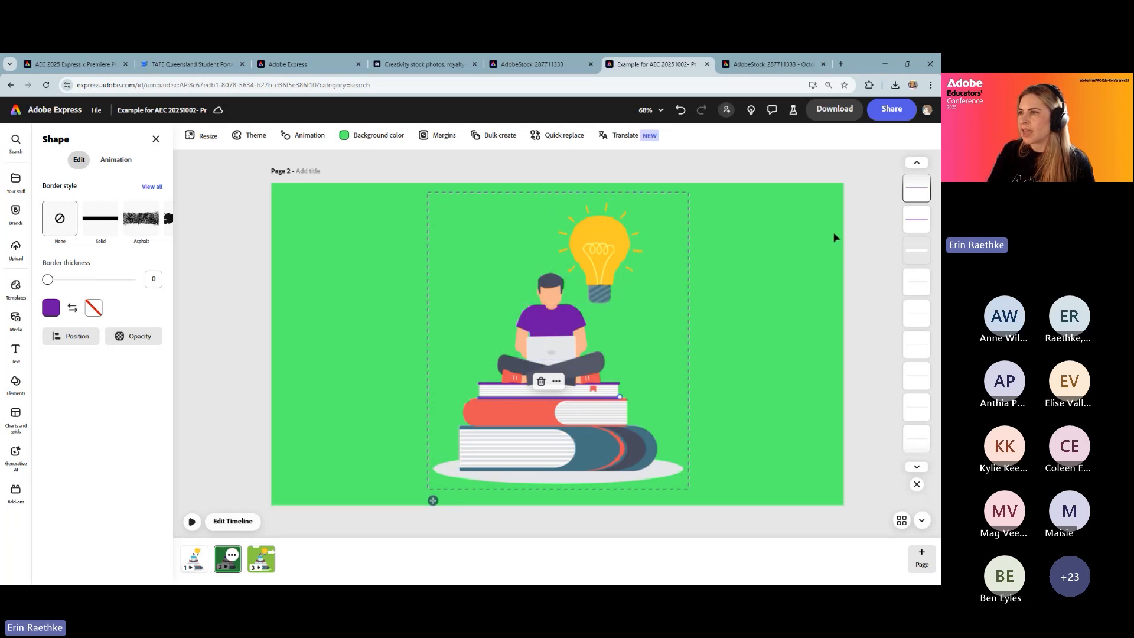
click(861, 402)
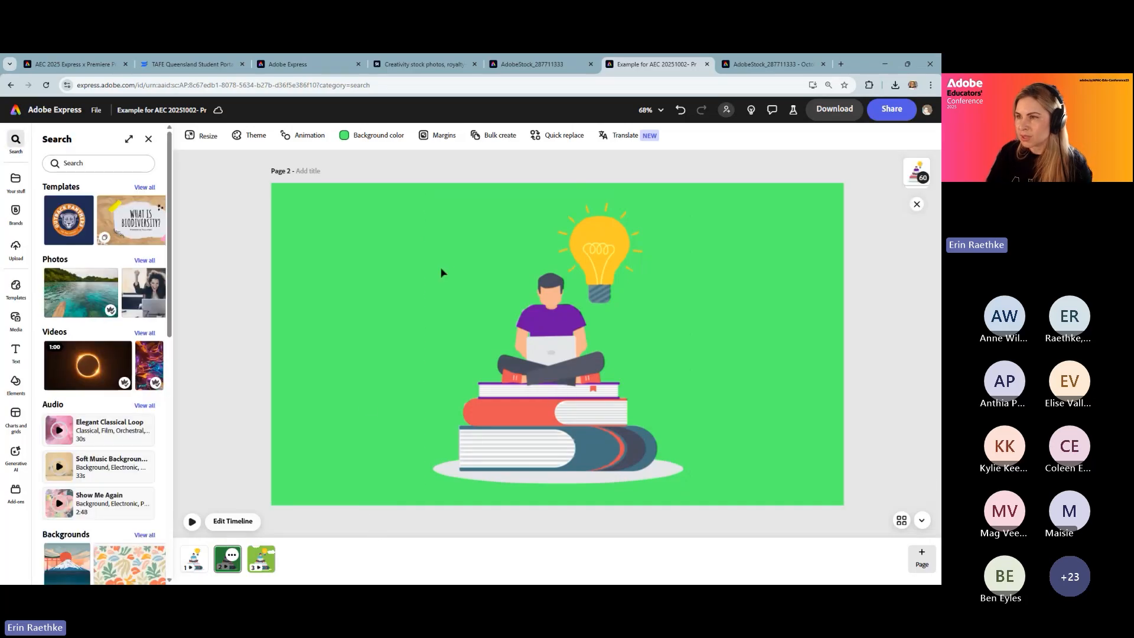
Set page 2's background color to white and look through the Media and Elements libraries.
click(373, 141)
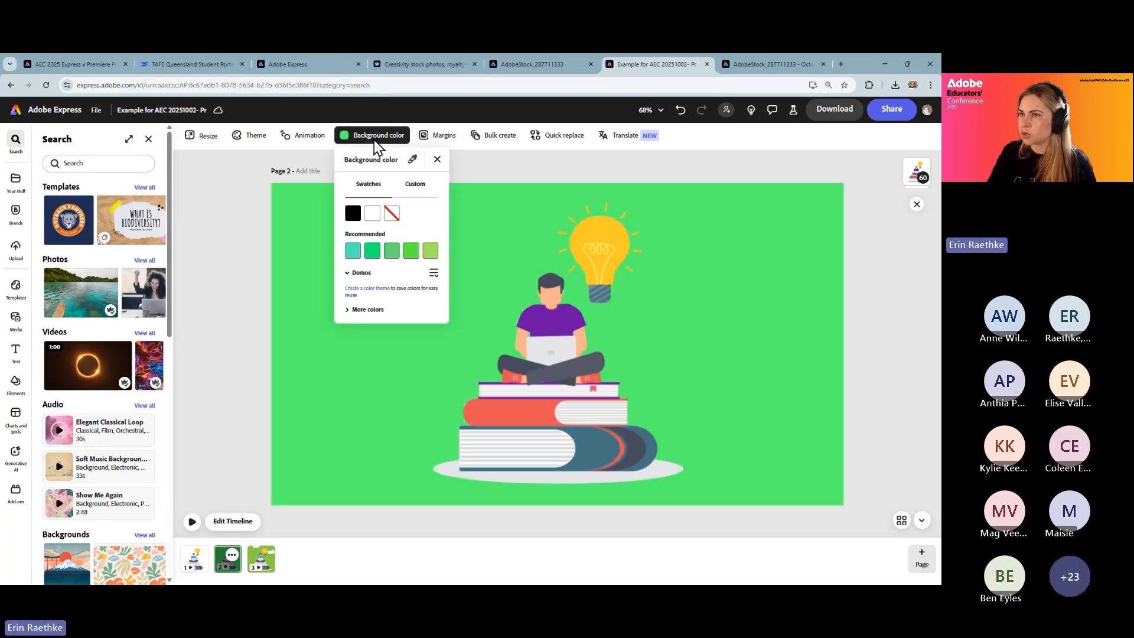
click(371, 216)
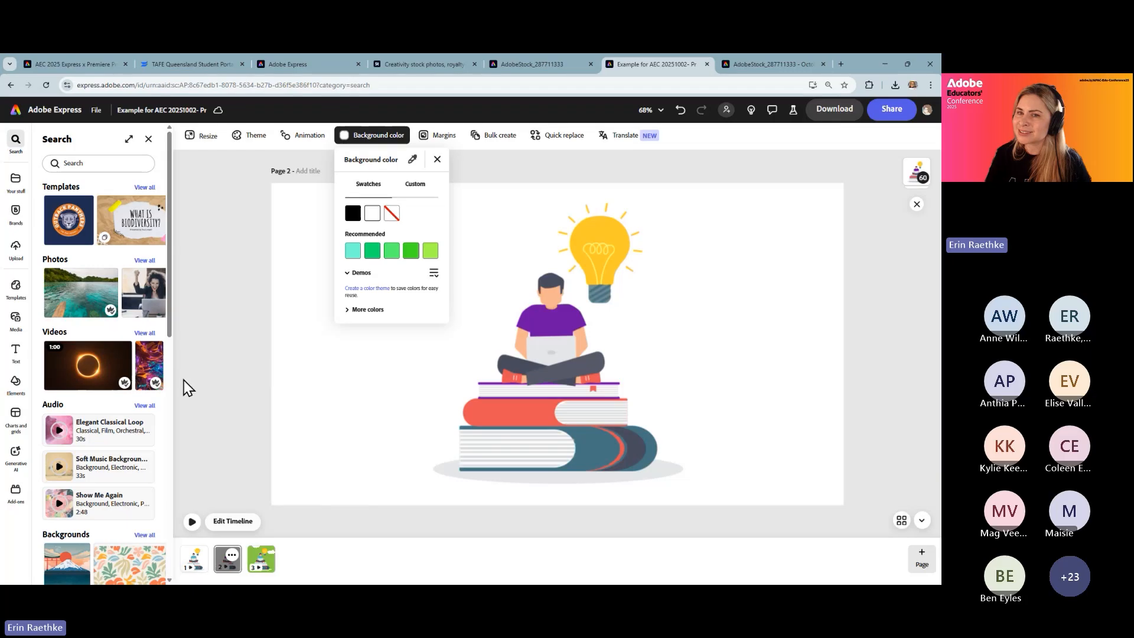
click(15, 319)
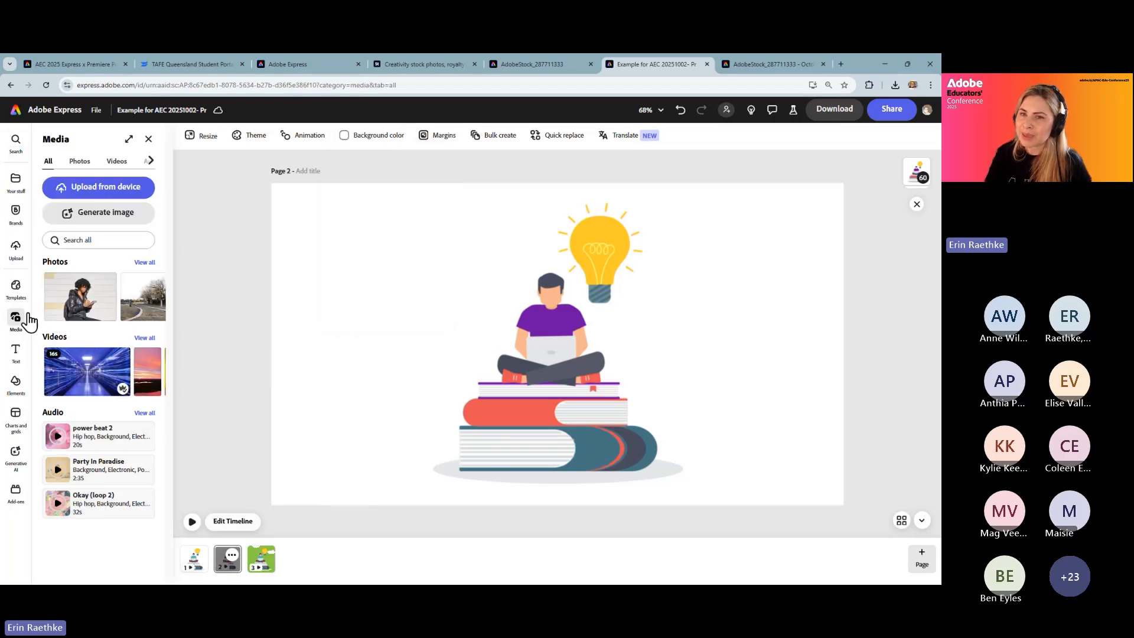
click(88, 240)
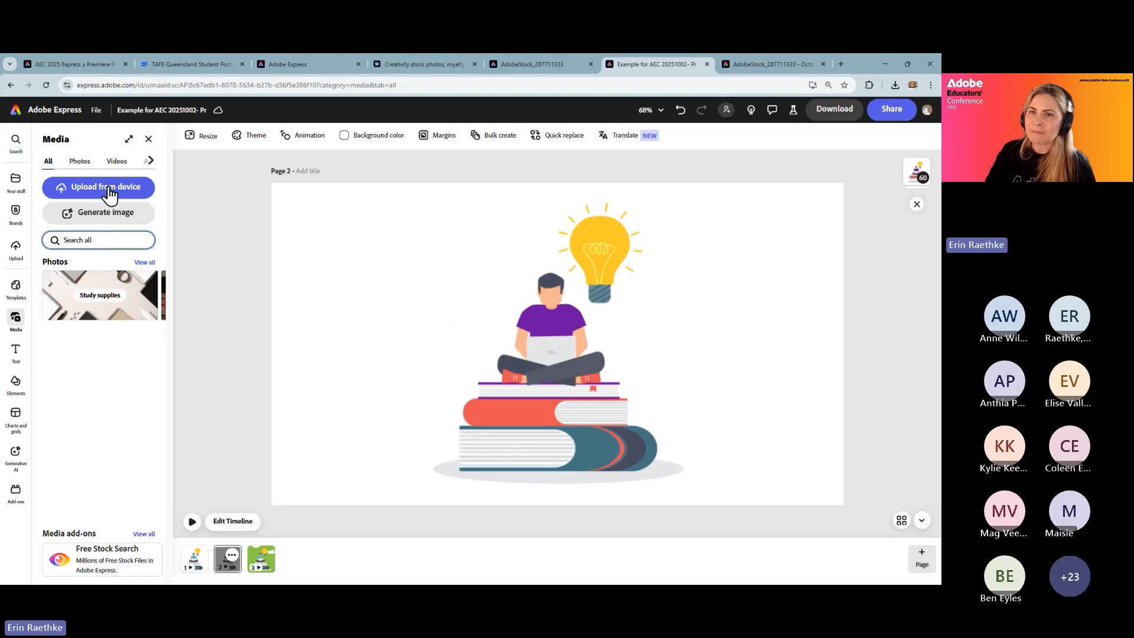
click(15, 382)
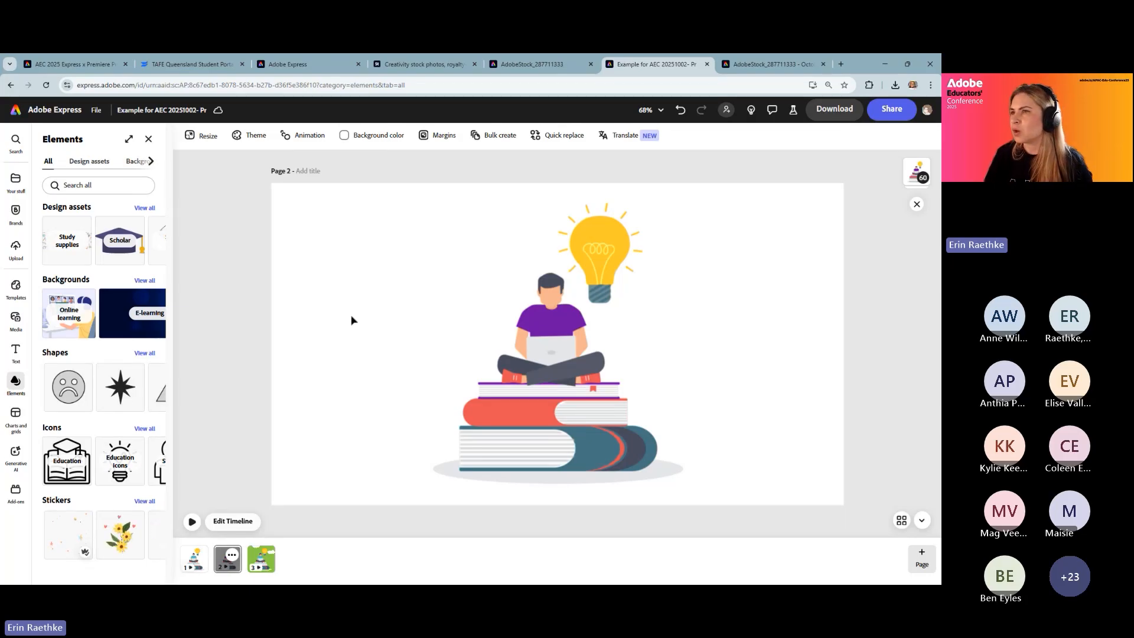
Fill page 2's background with a strong chroma-key green from the recommended swatches.
click(373, 148)
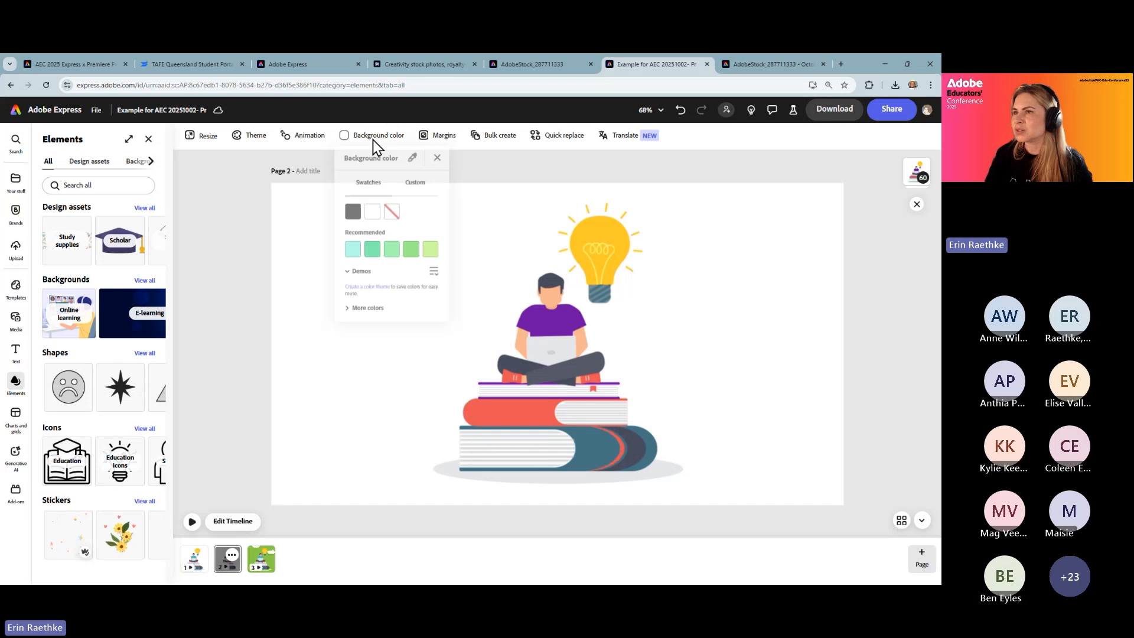
click(372, 250)
click(884, 302)
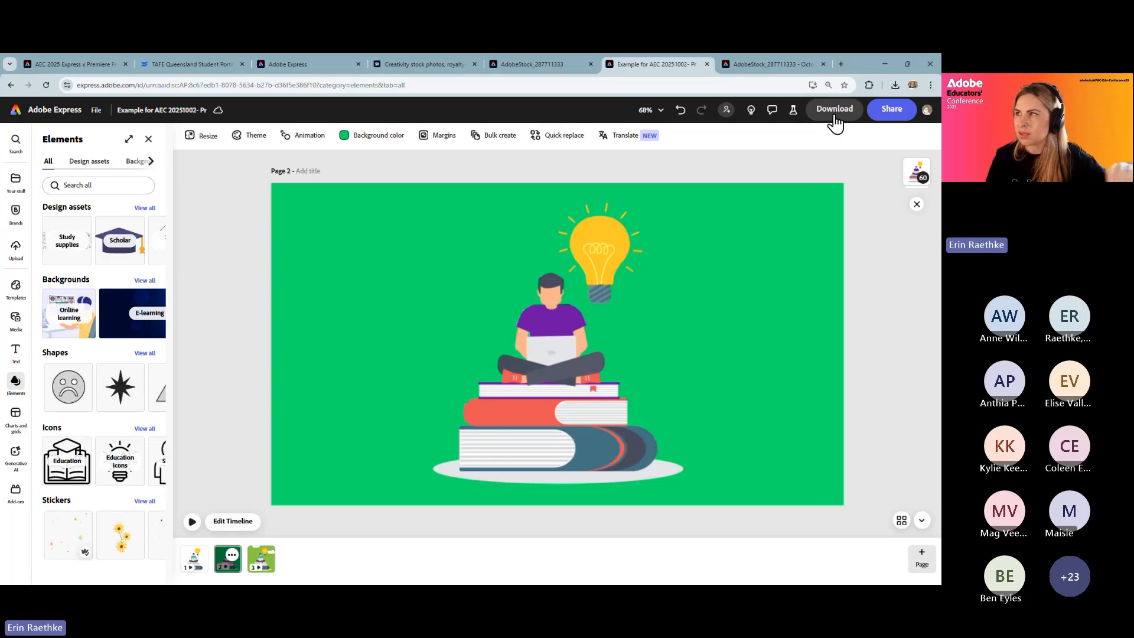
Download only the selected page as an MP4 at 1080p (Original size).
click(834, 112)
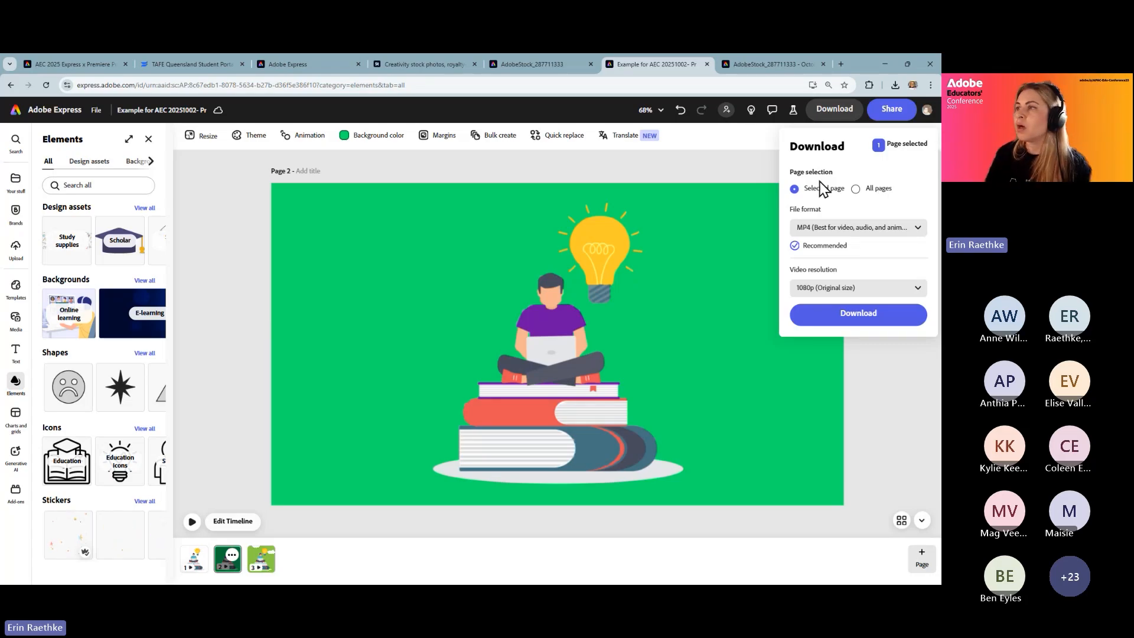
click(872, 232)
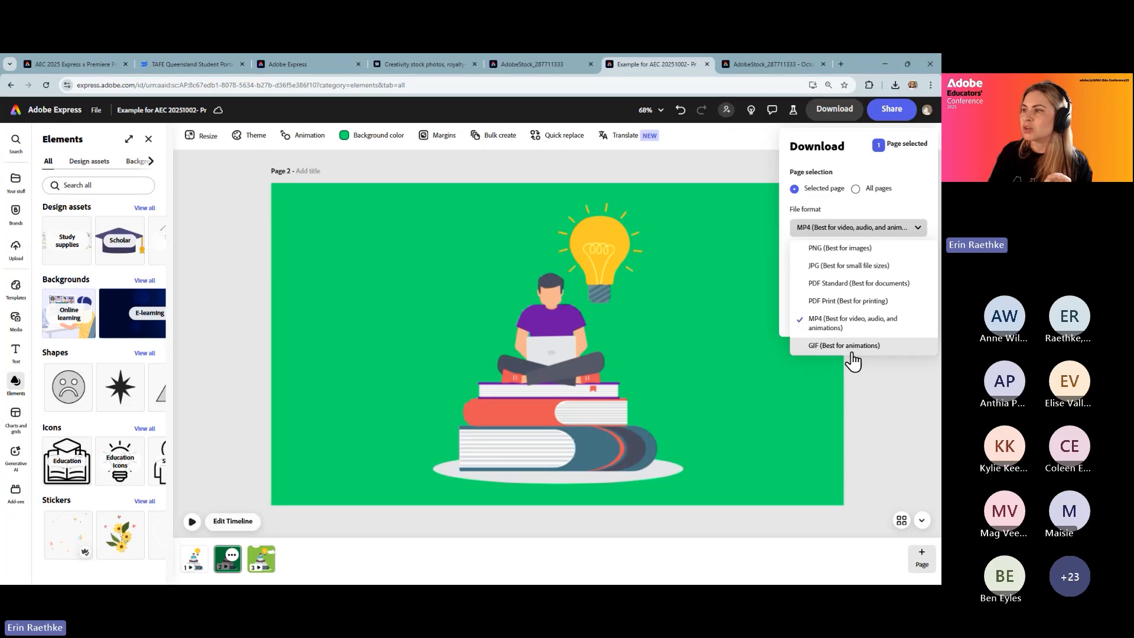
click(846, 331)
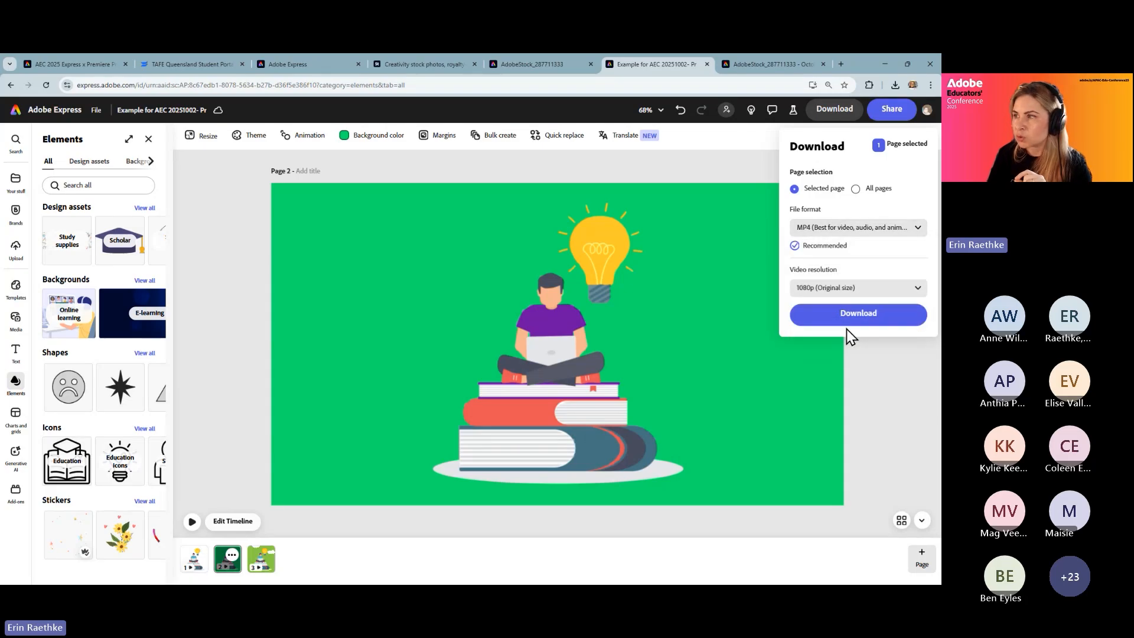
click(912, 288)
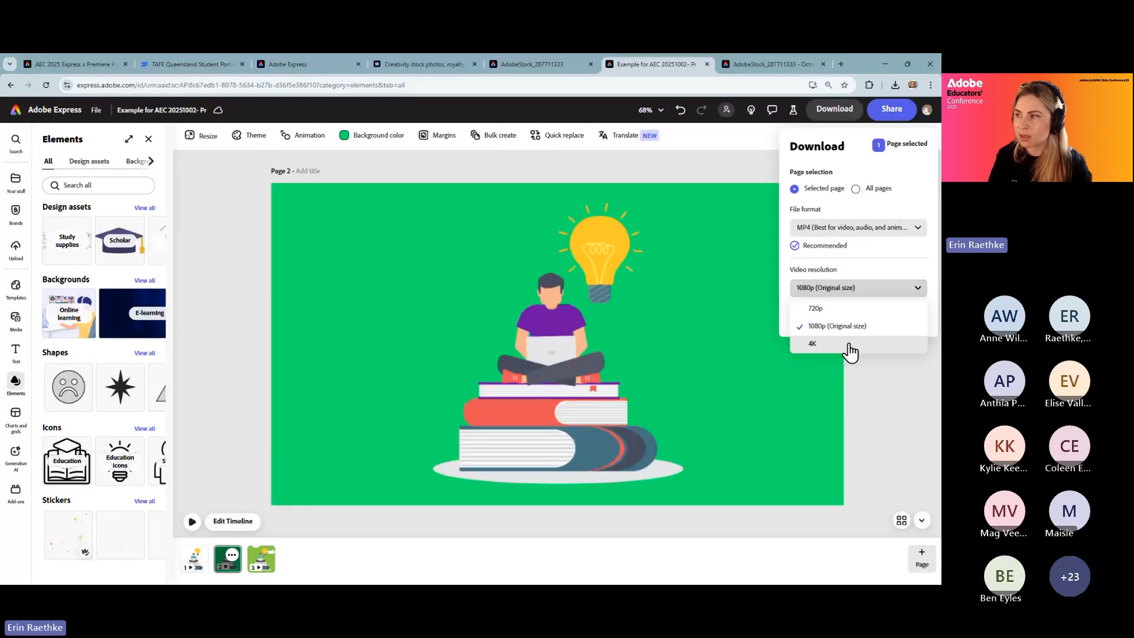
click(846, 326)
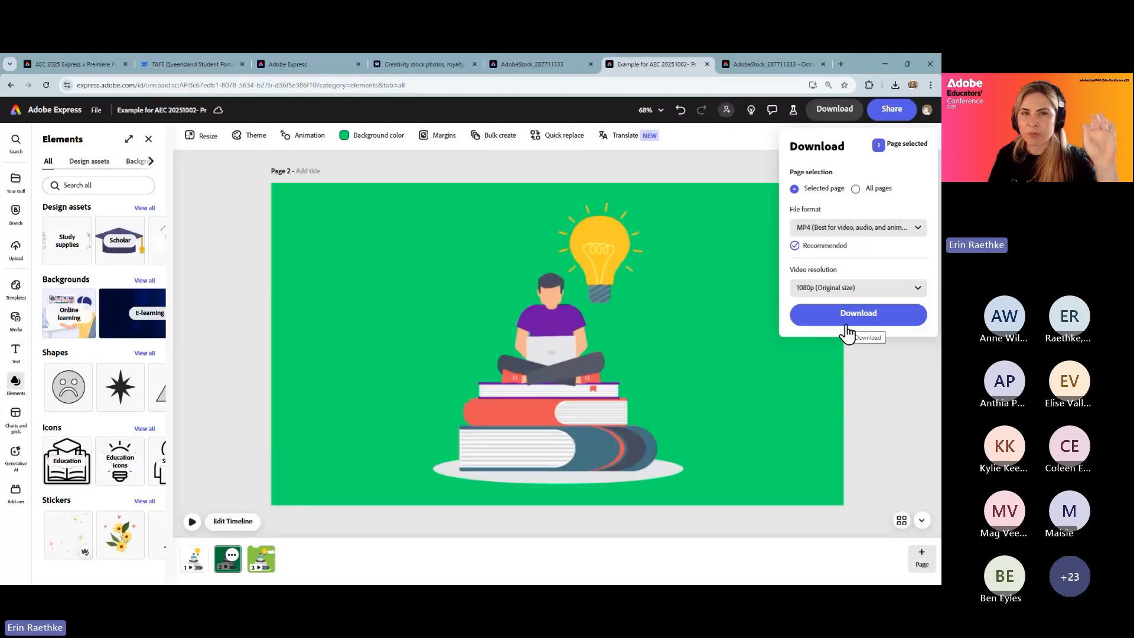
click(847, 322)
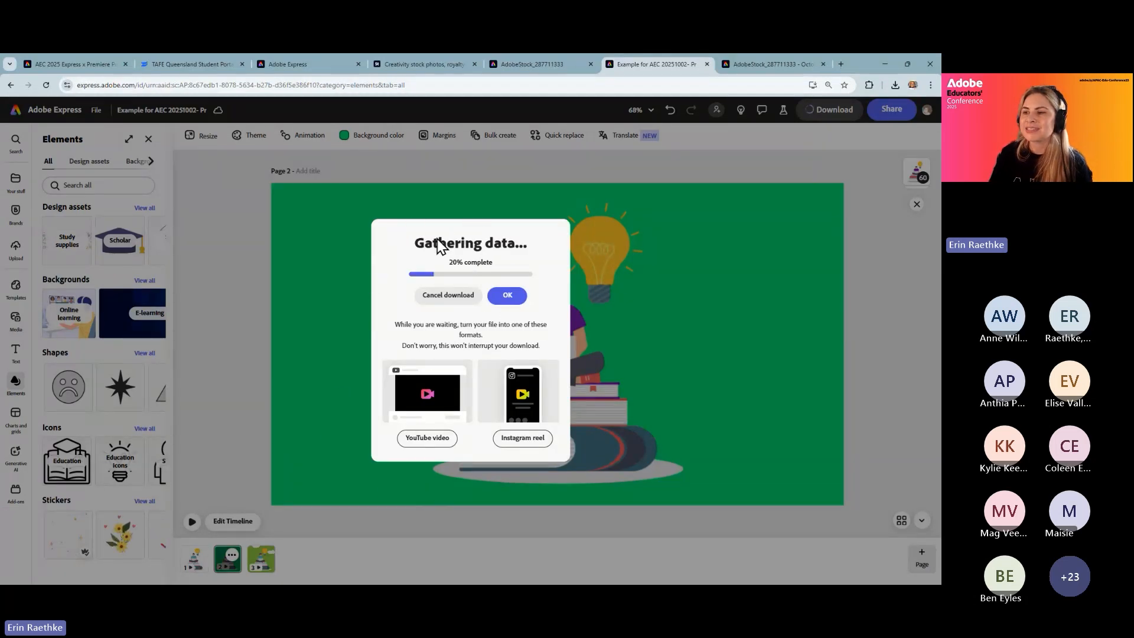
Review the presentation's "When you are done..." slide on sharing options, and return to the green-background design.
click(73, 65)
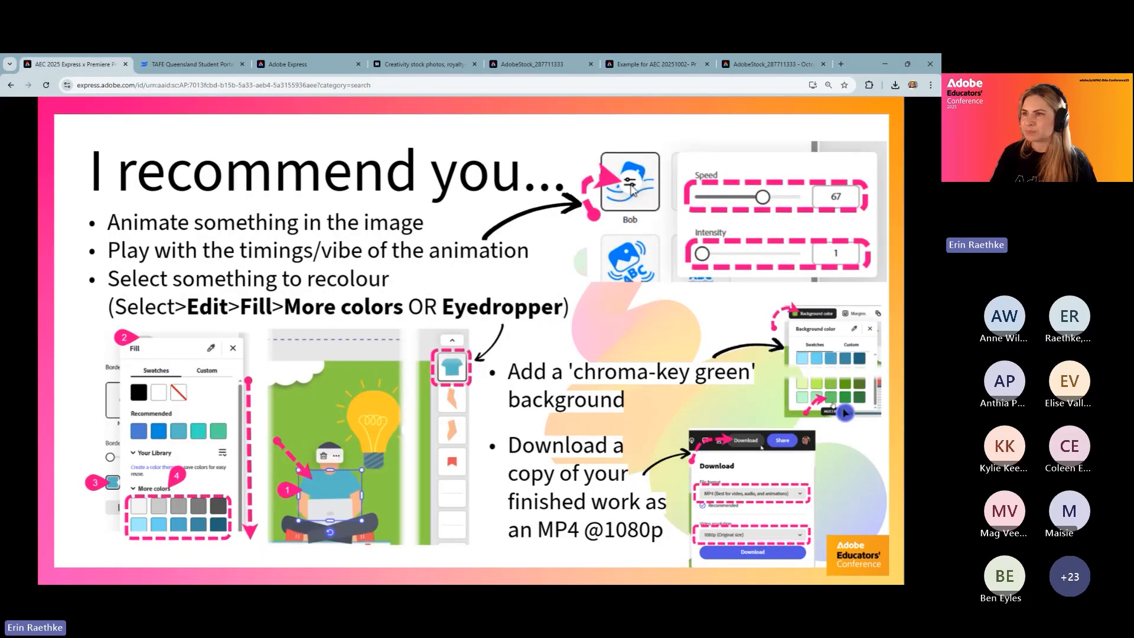
key(Right)
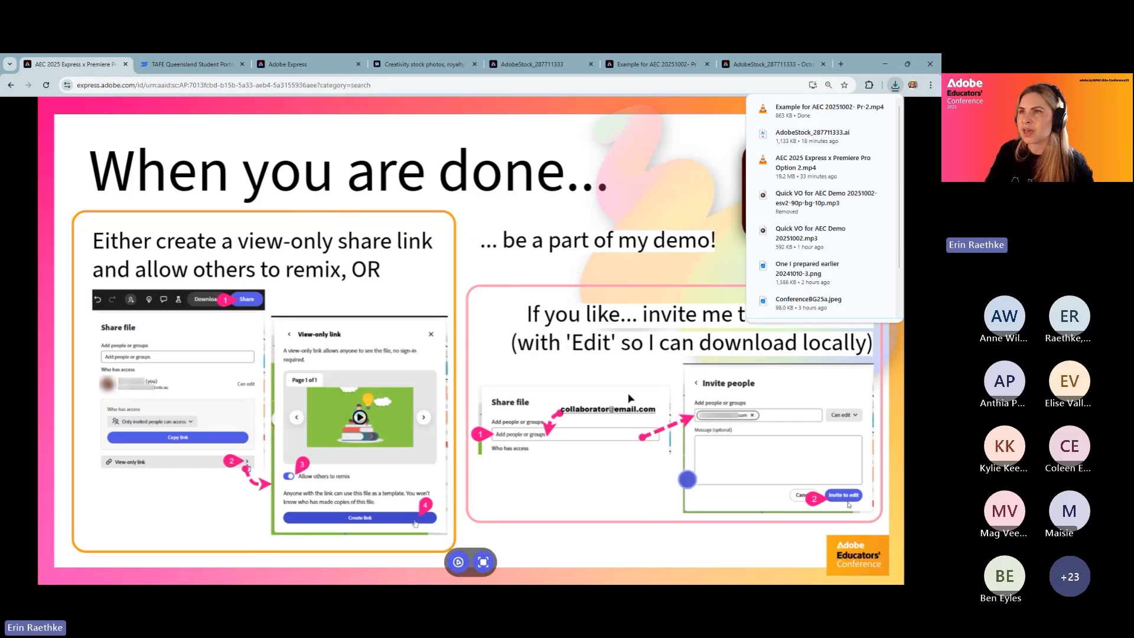
click(642, 66)
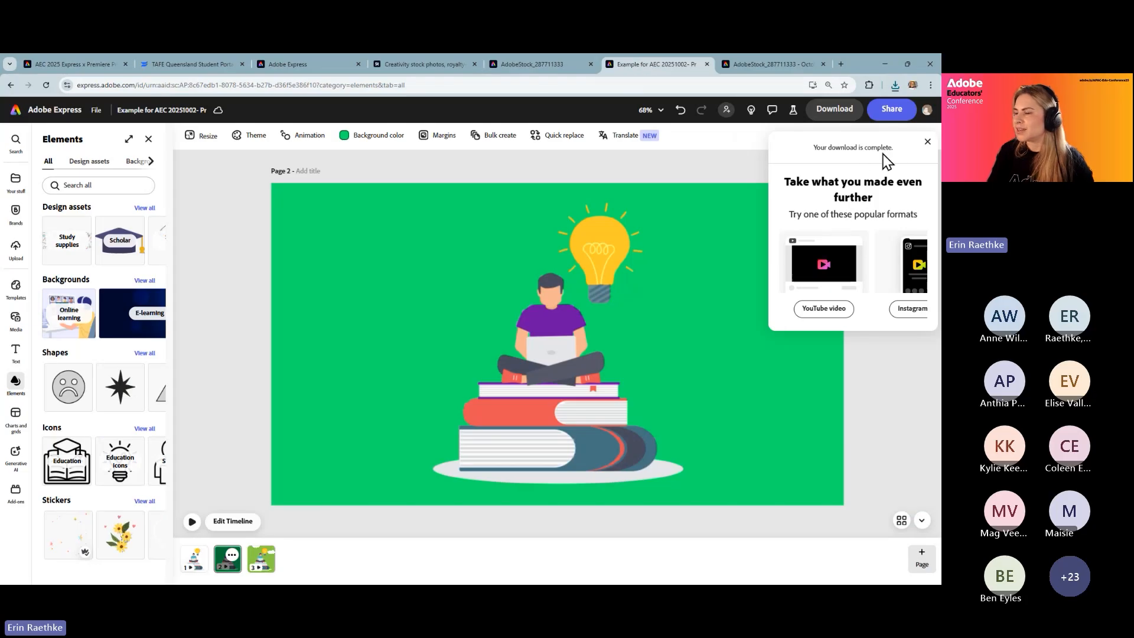
Create a view-only share link for the green-background design with others allowed to remix it.
click(926, 143)
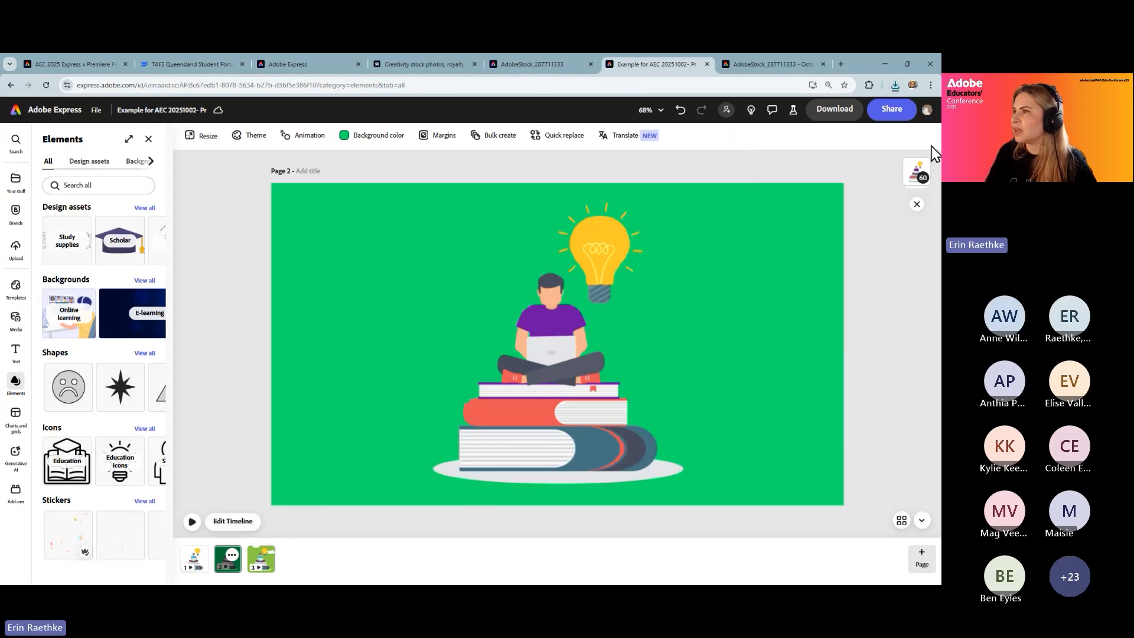
click(893, 112)
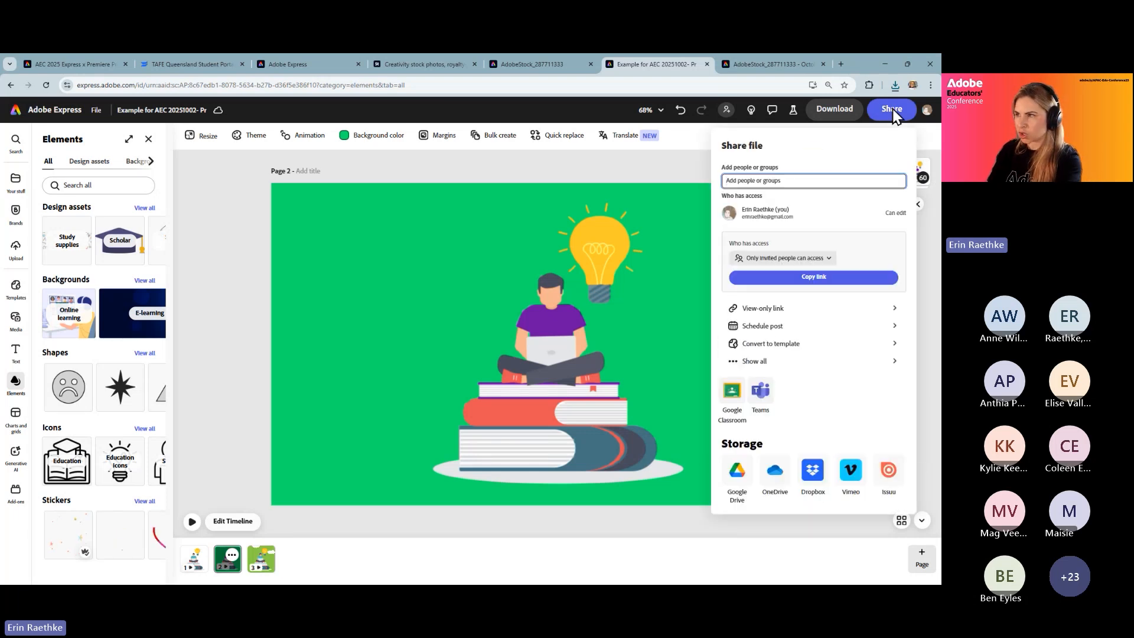
click(835, 308)
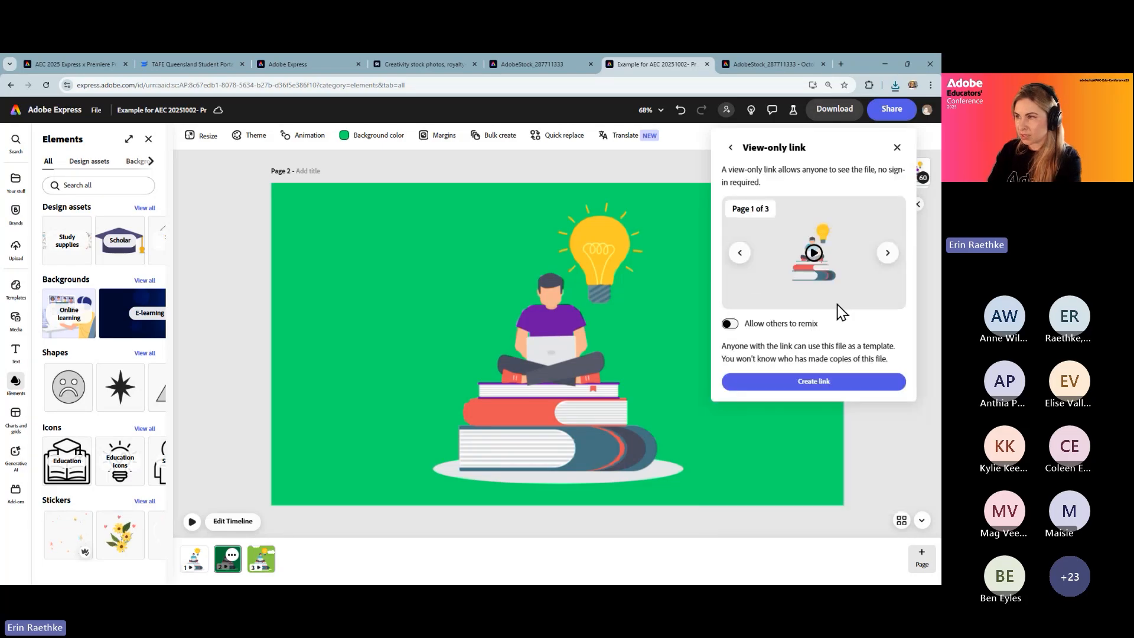
click(731, 324)
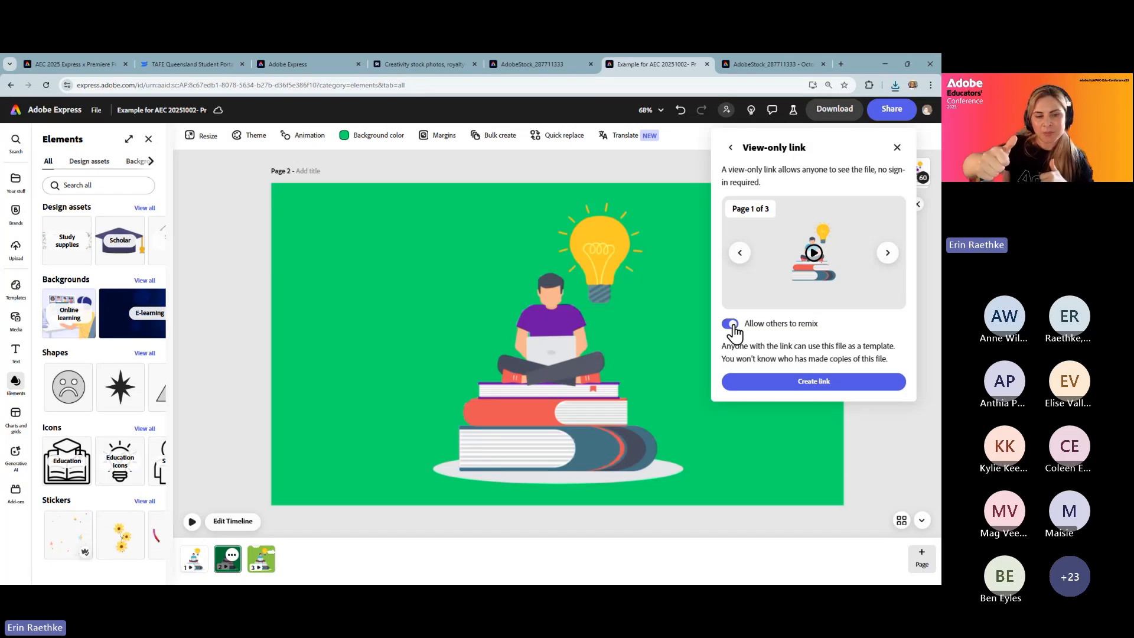
click(821, 385)
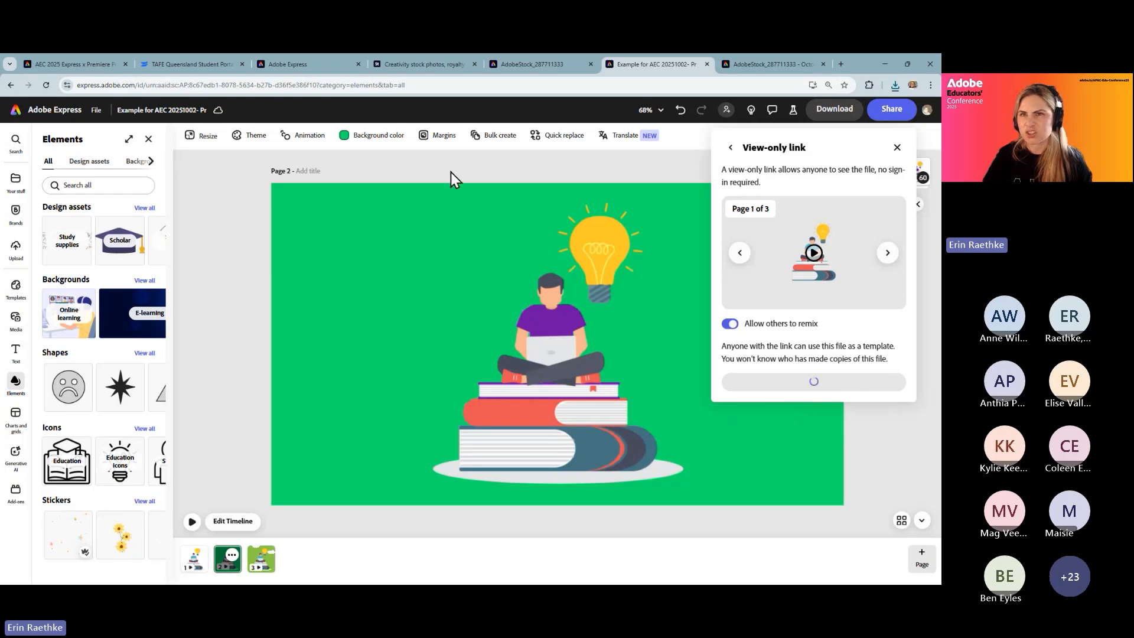
Return to the Express x Premiere Pro slide deck and inspect the separate shelf, whiteboard, book, folder and microscope images on page 18.
click(75, 65)
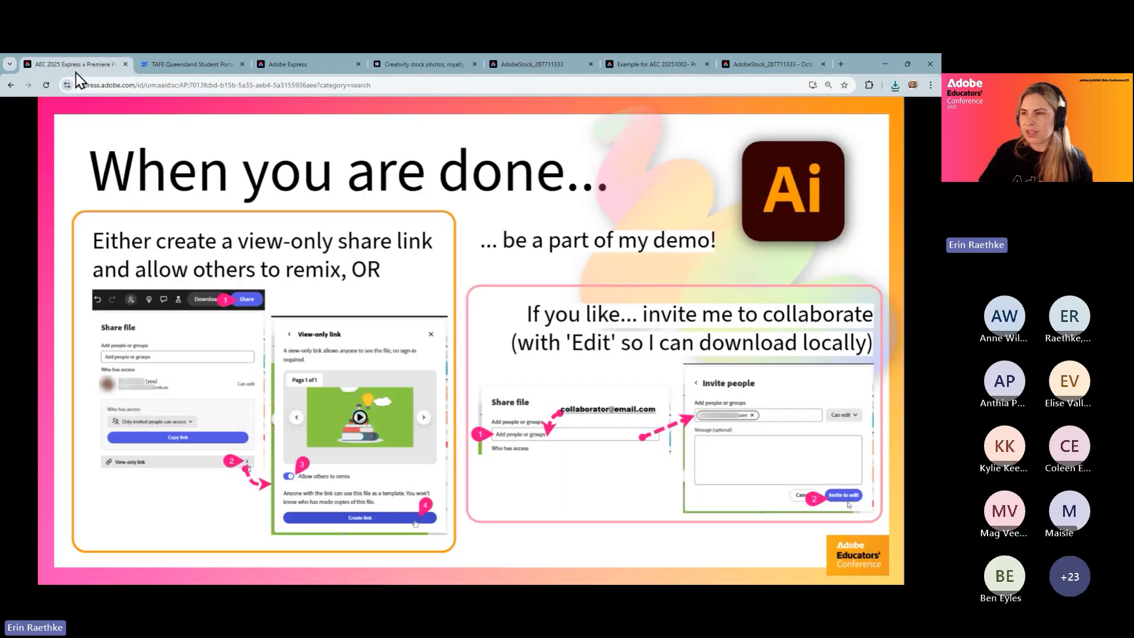
key(Right)
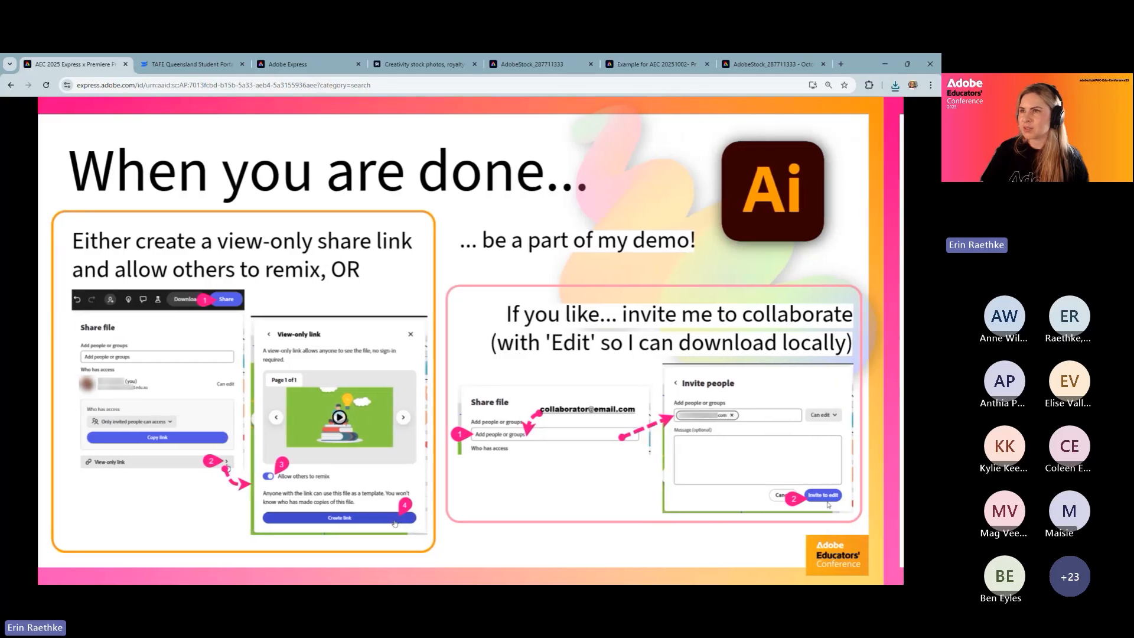
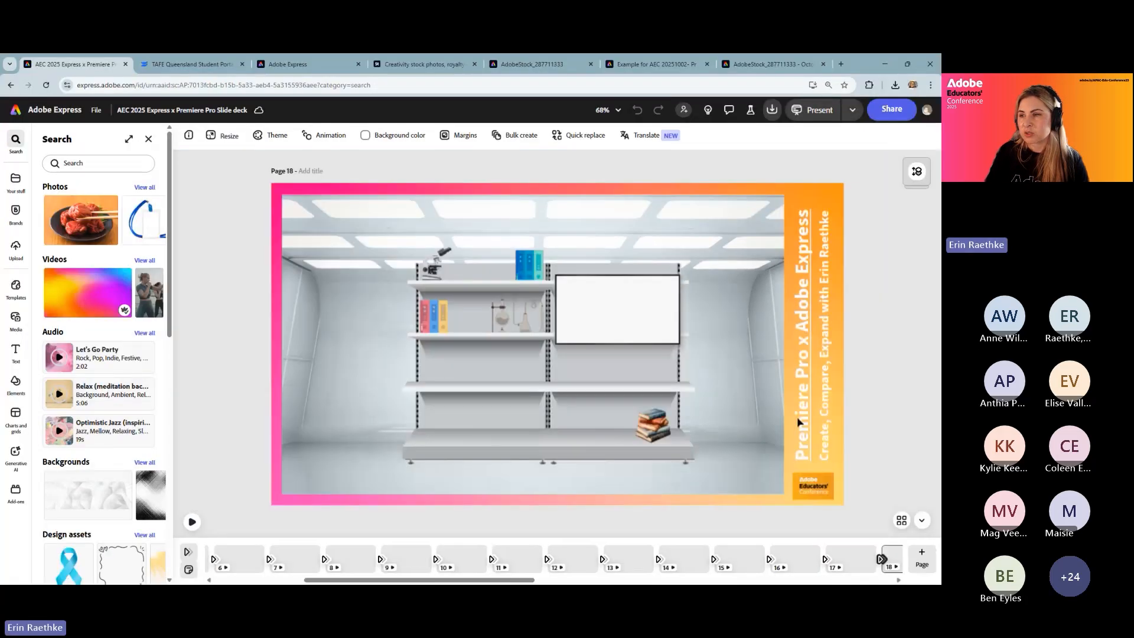
click(515, 406)
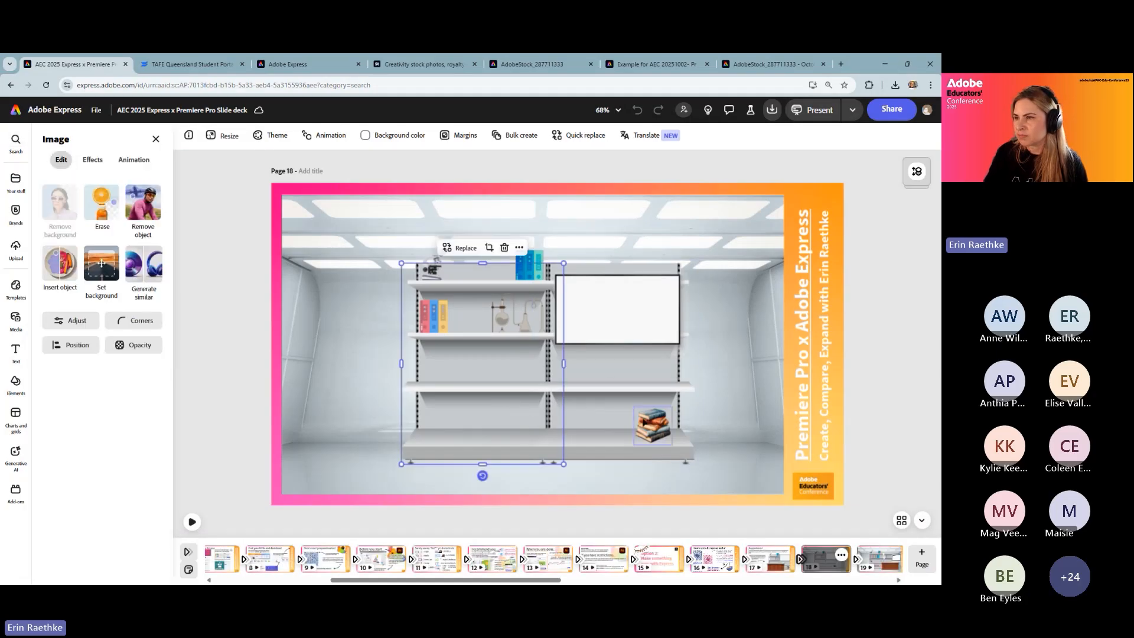
click(653, 420)
click(620, 423)
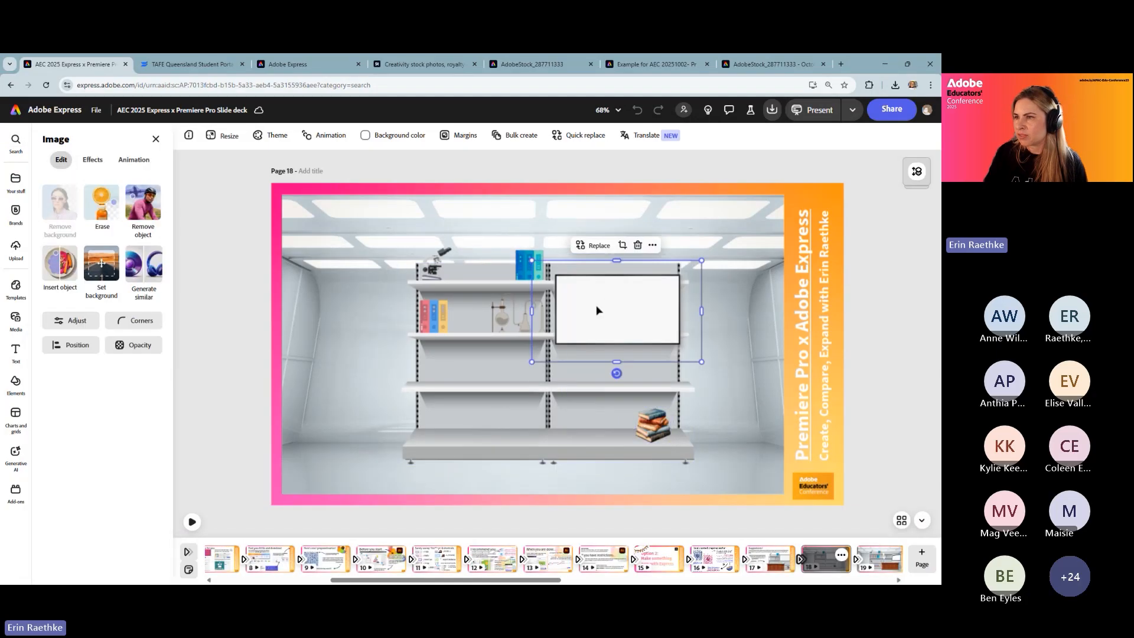
click(511, 321)
click(434, 320)
click(435, 263)
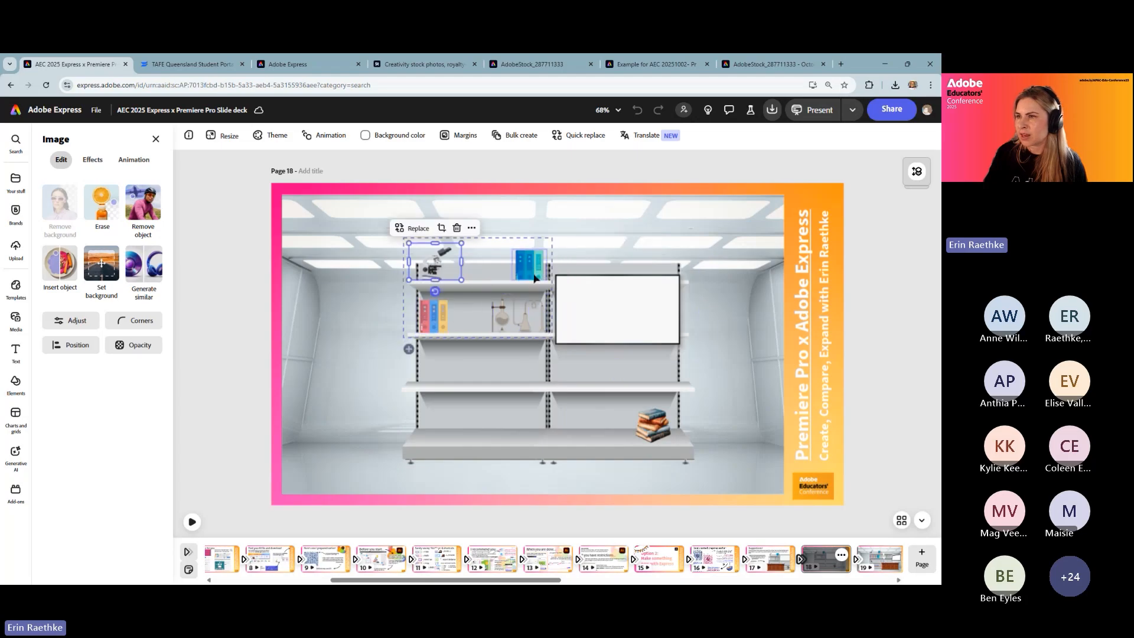
click(530, 261)
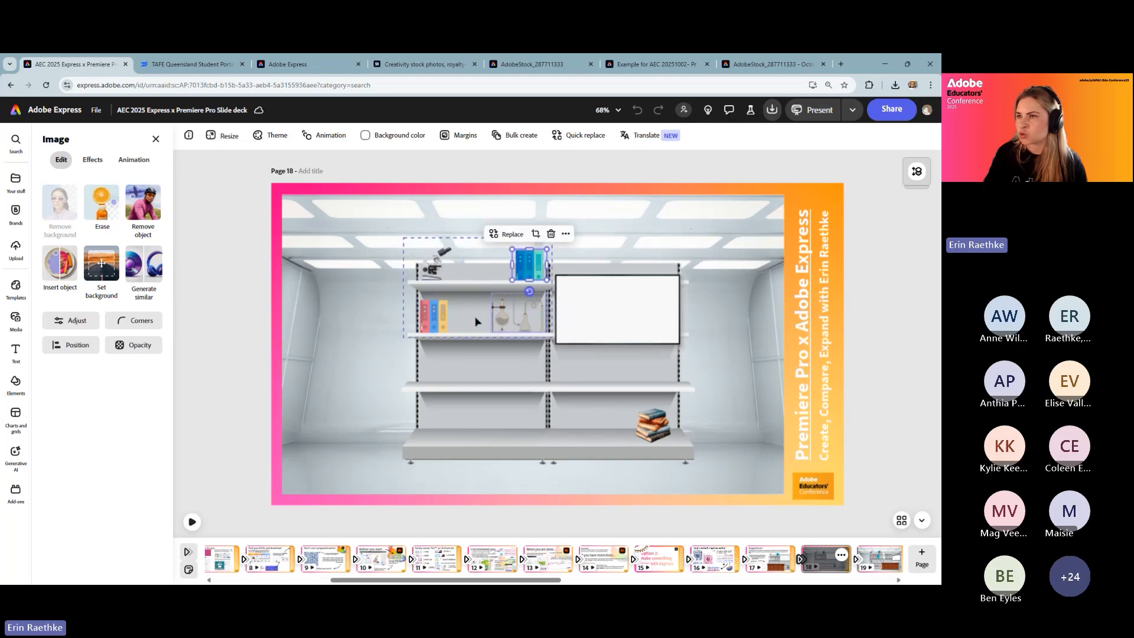
click(431, 279)
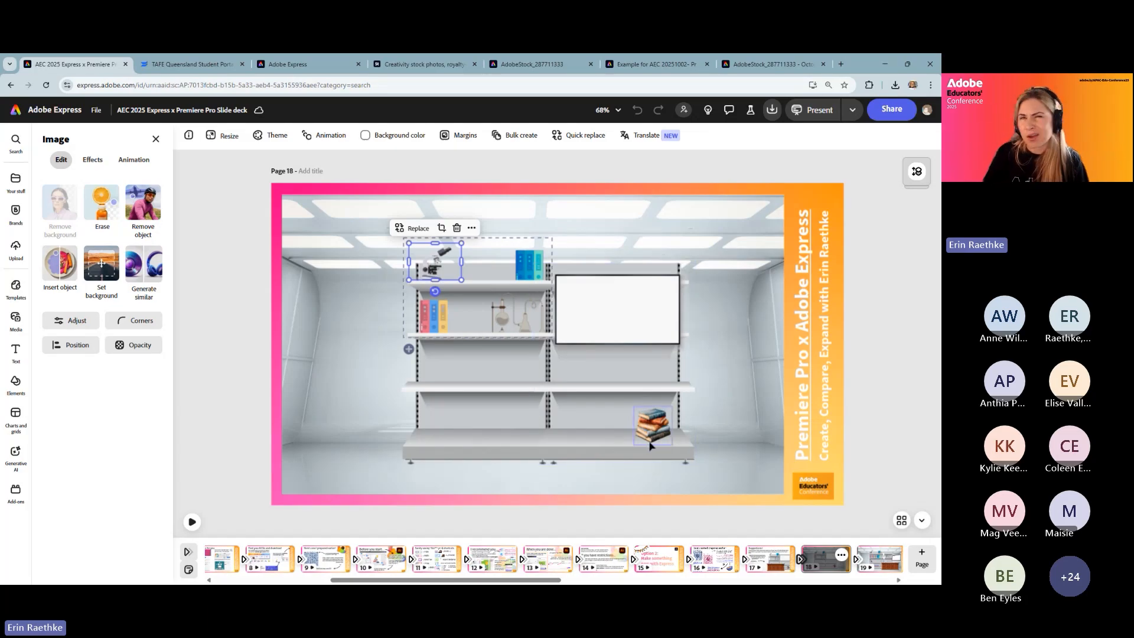
Compare the lab scenes on pages 18 and 19, review page 22's recommendations, and expand page 19's layer stack.
click(876, 568)
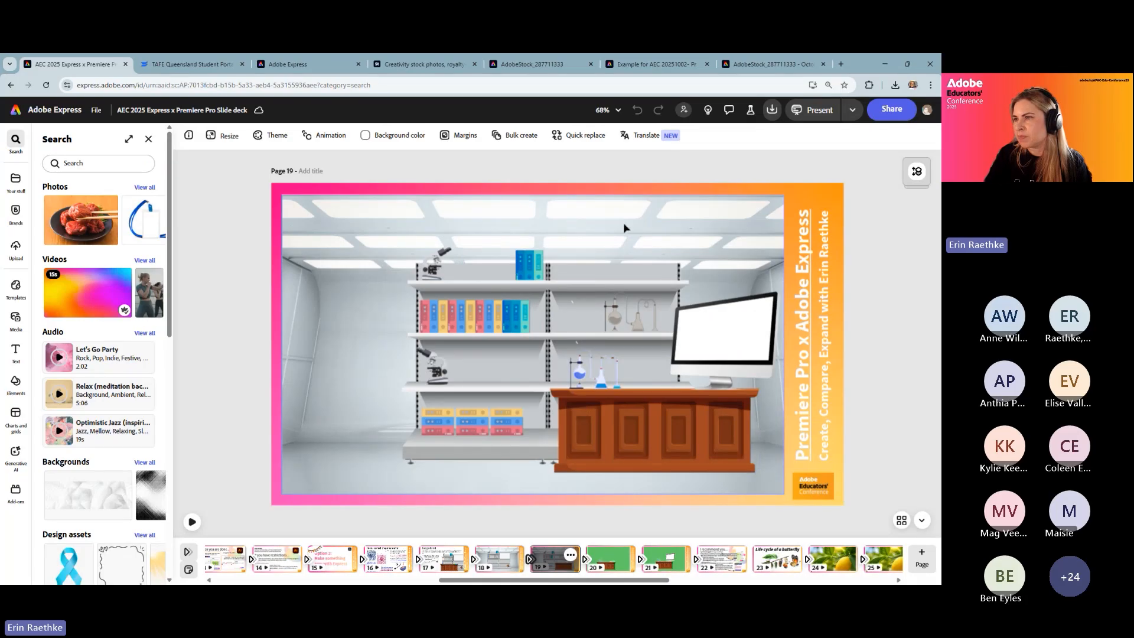
click(501, 564)
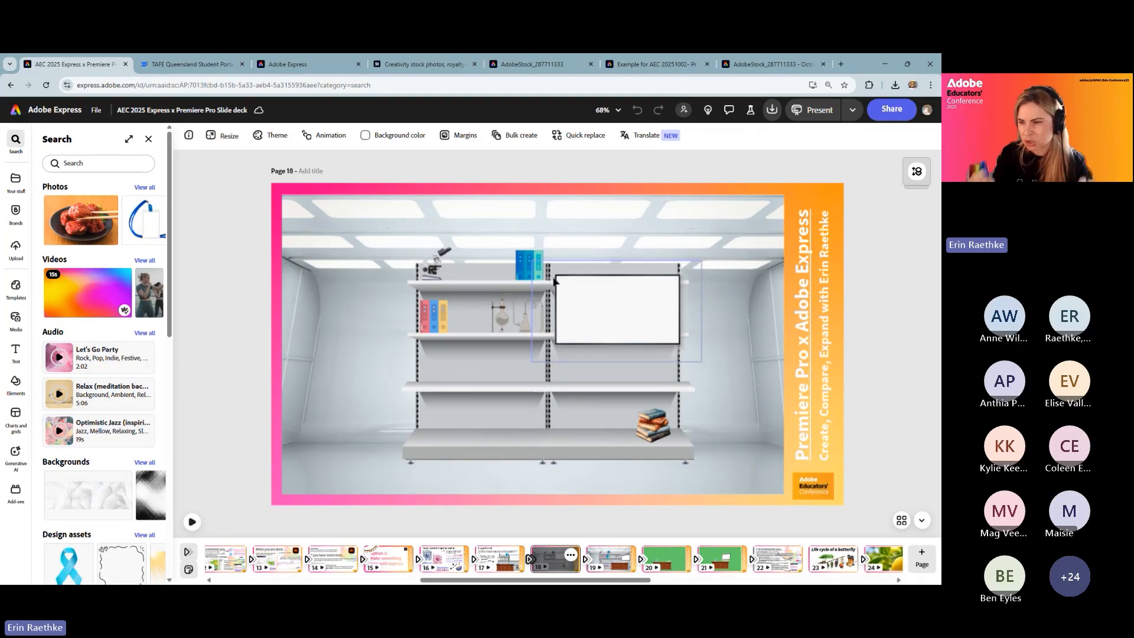
click(609, 558)
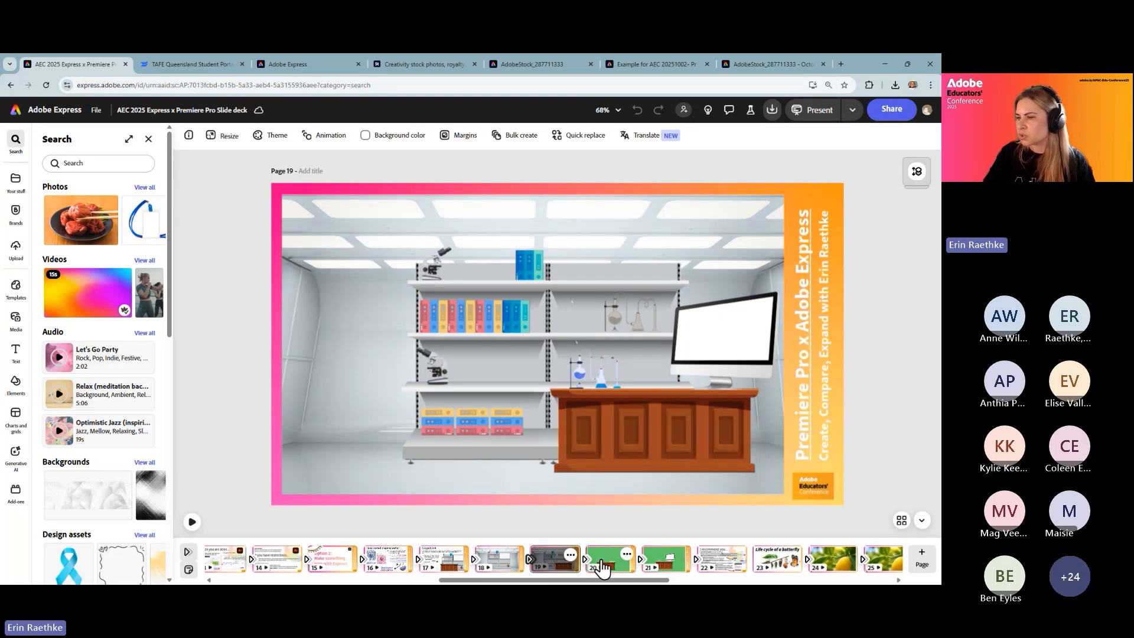
click(727, 566)
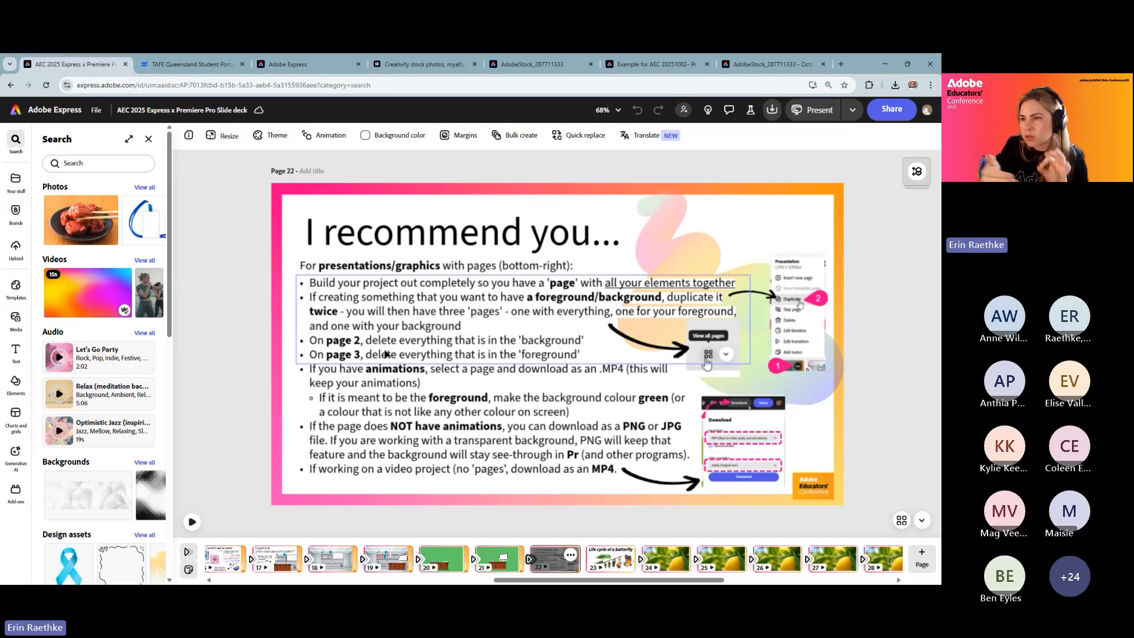
click(390, 559)
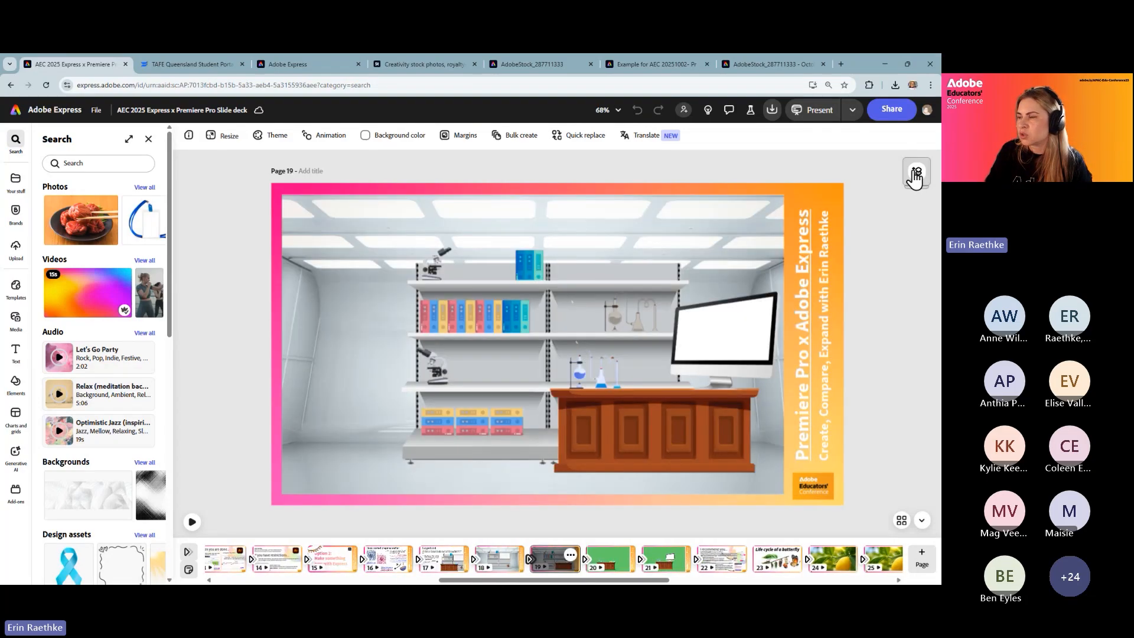
click(914, 171)
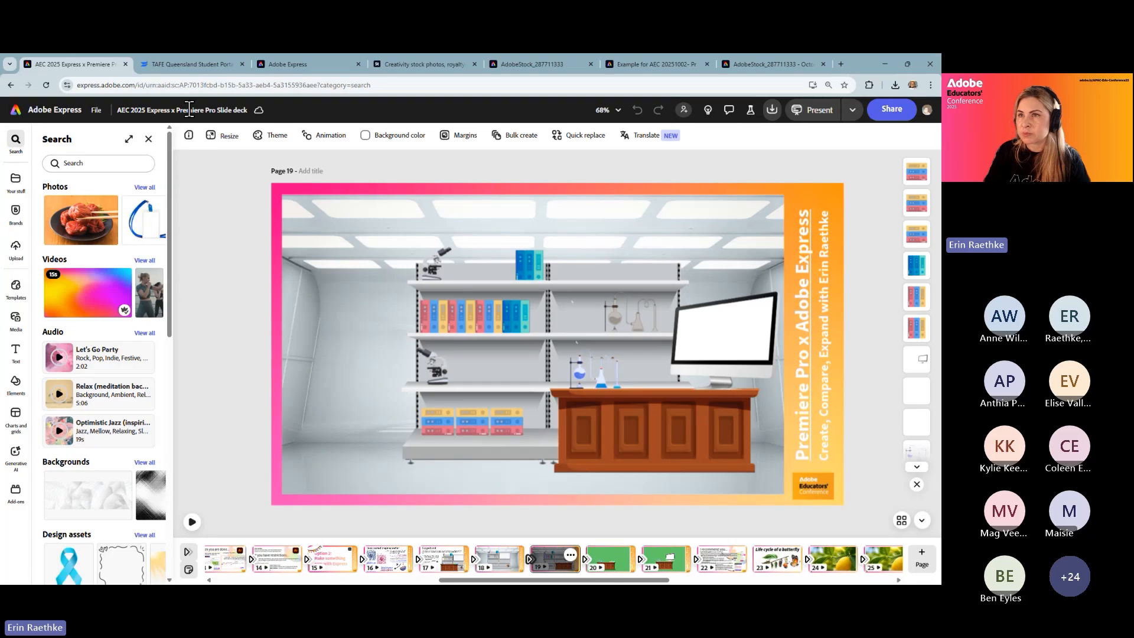
Open the "Animate characters project - 29 September 2025 at 15.27.03" file from the AEC 2025 folder.
click(299, 68)
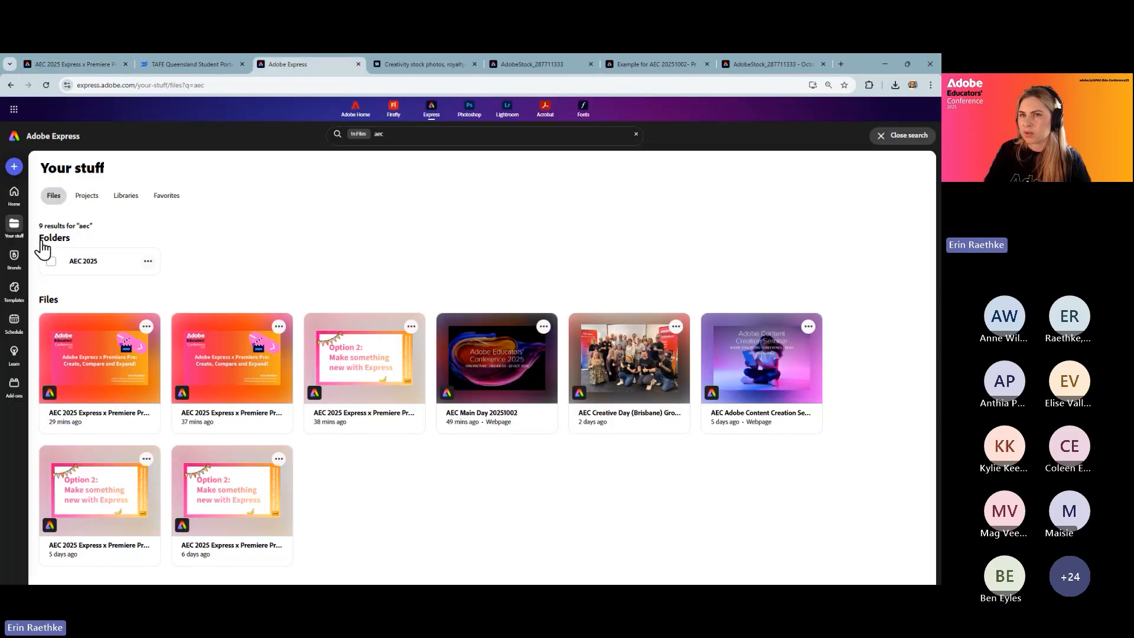
click(73, 263)
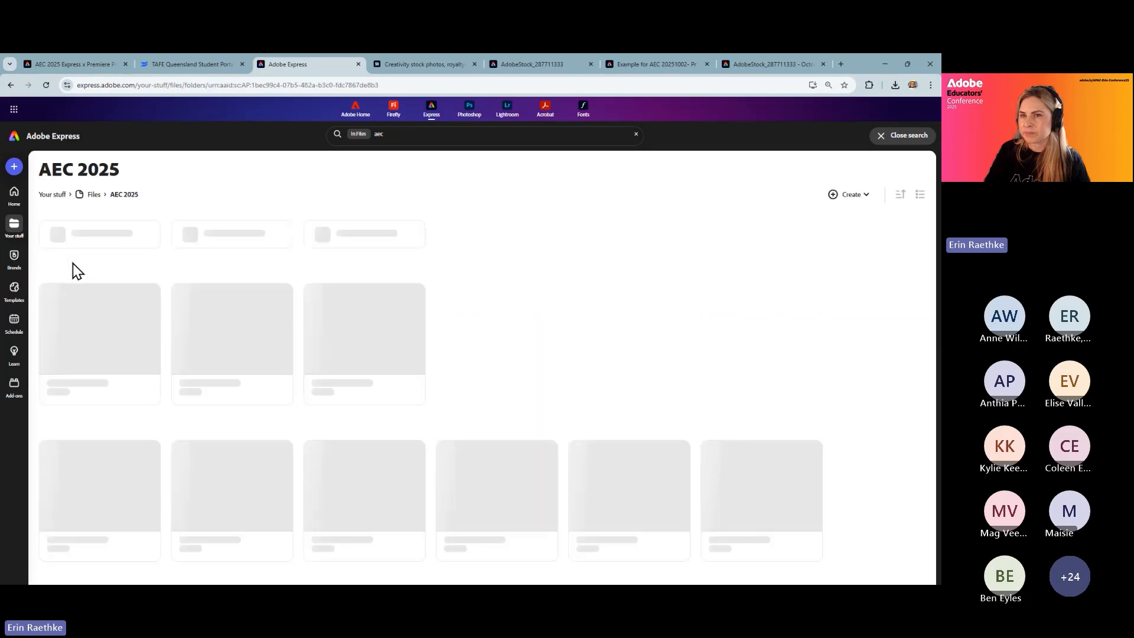
click(354, 298)
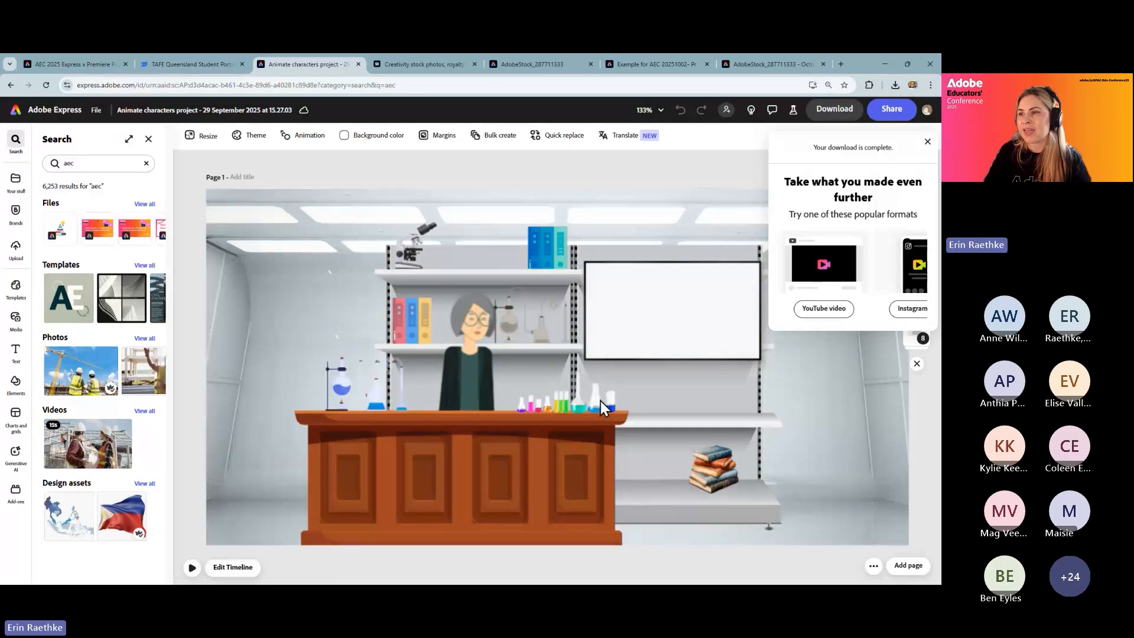
Inspect the desk, whiteboard and scientist character in the lab scene, and preview the animation until the whiteboard shows a screen recording.
click(616, 364)
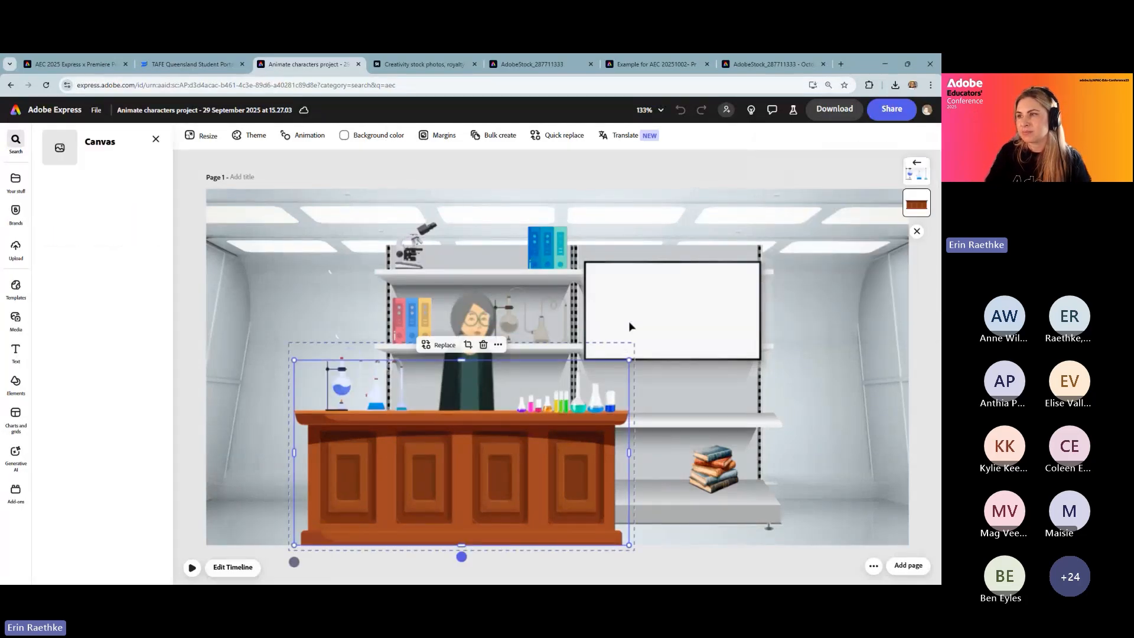
click(628, 321)
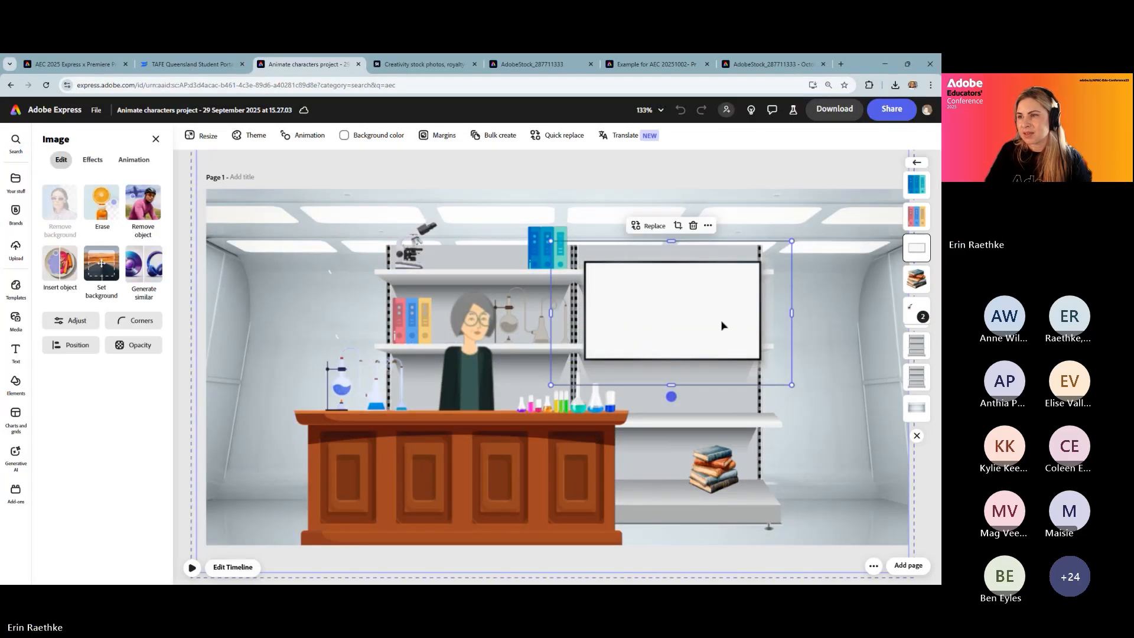
click(470, 374)
click(192, 569)
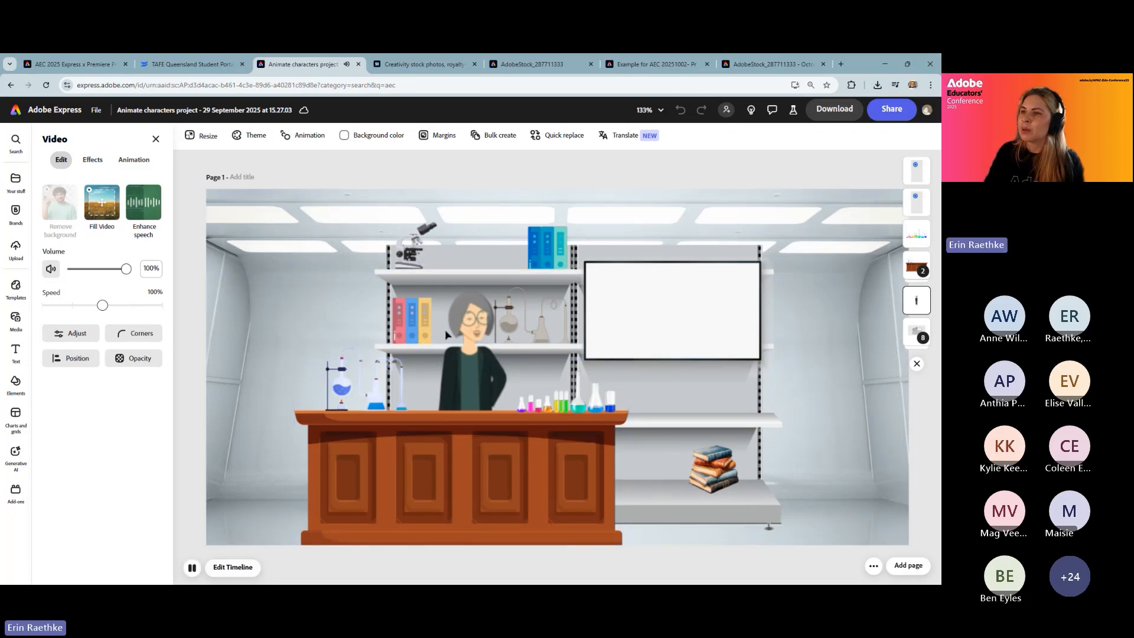
click(192, 568)
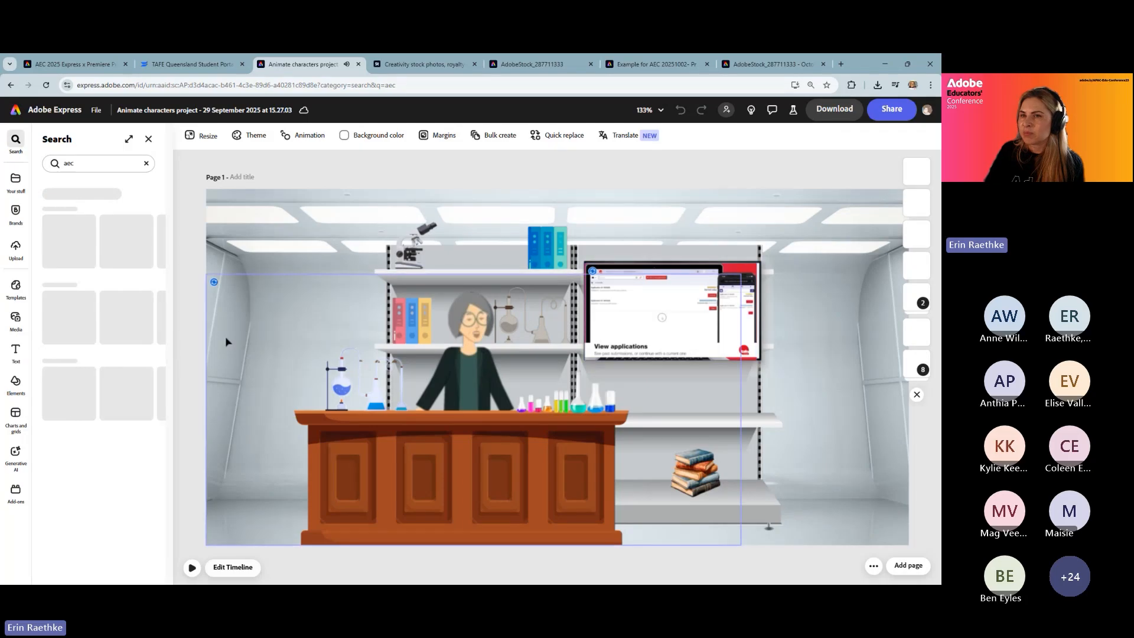
click(16, 321)
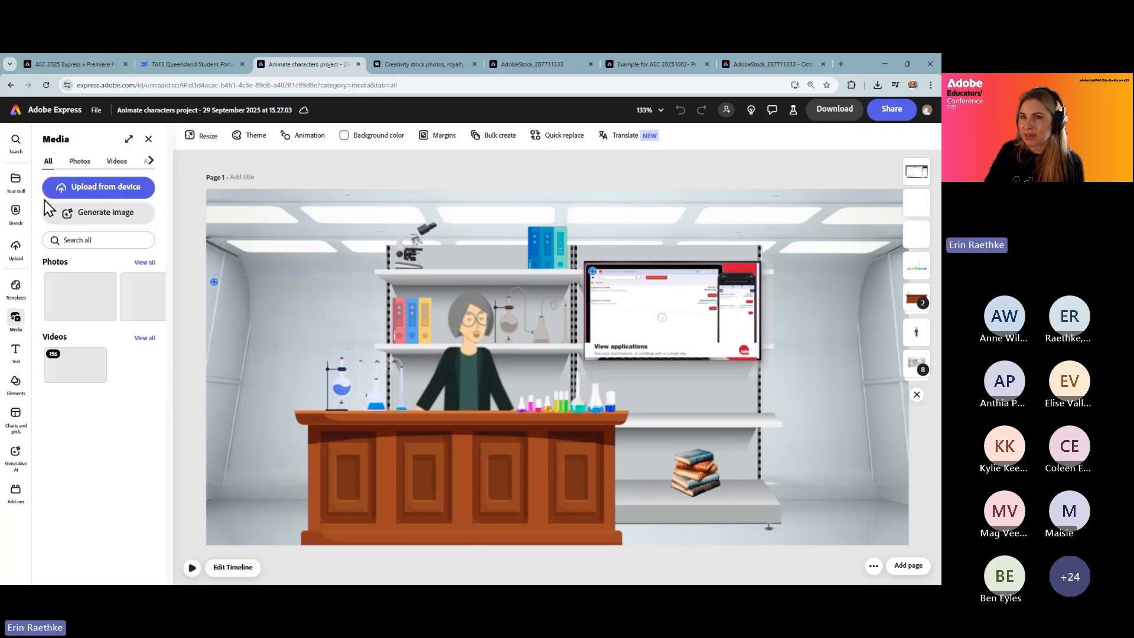
click(101, 189)
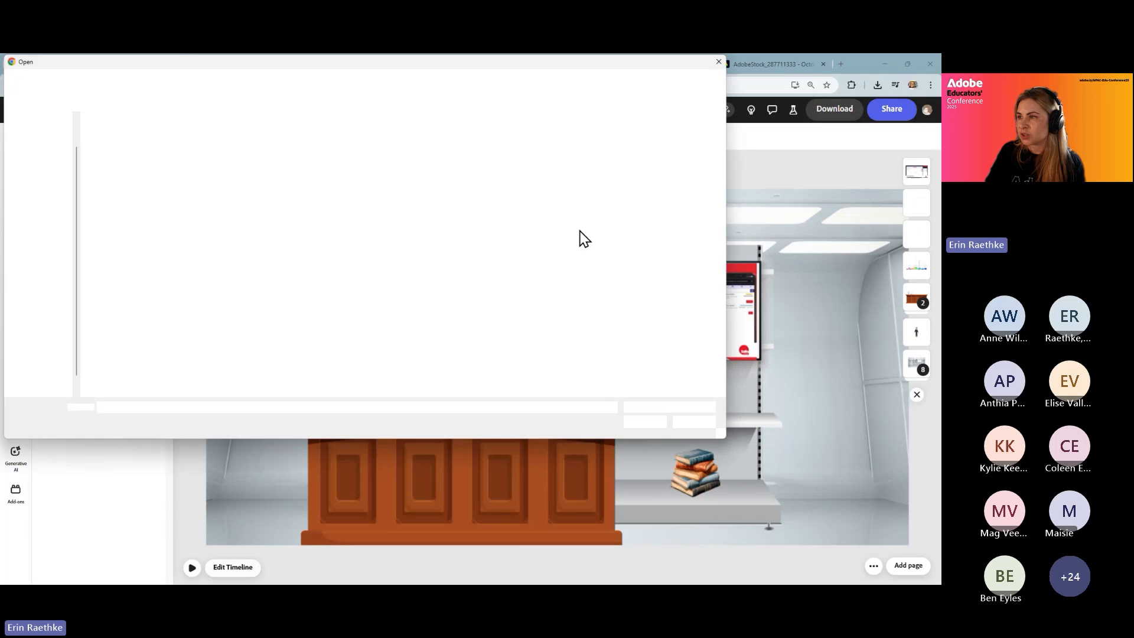
click(719, 62)
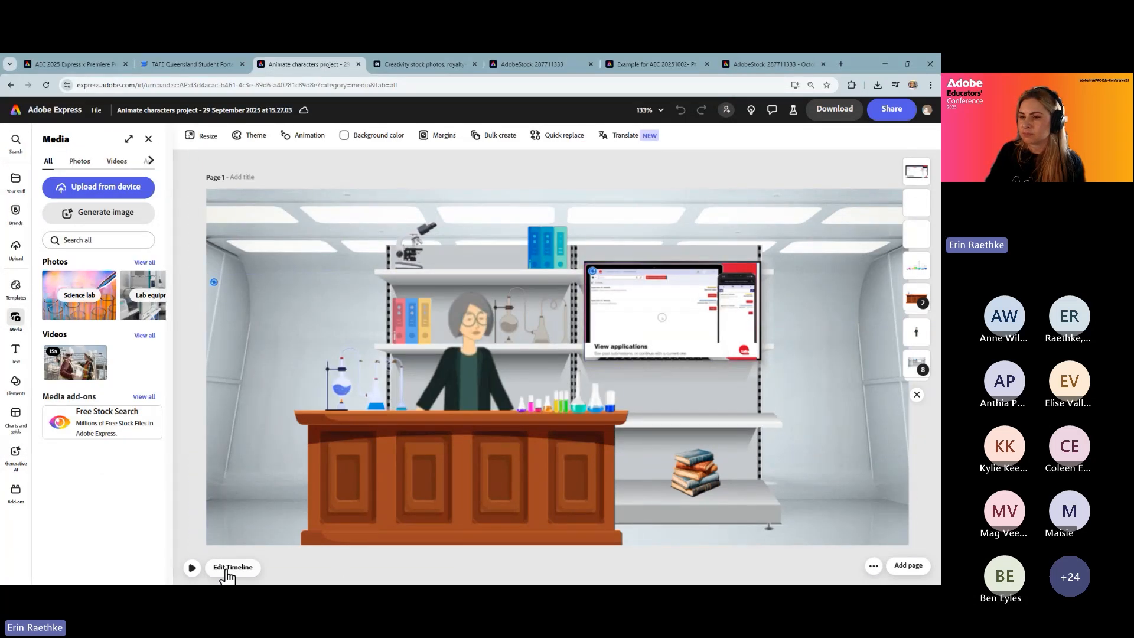
Resume the lab scene's animation preview briefly and pause it.
click(192, 567)
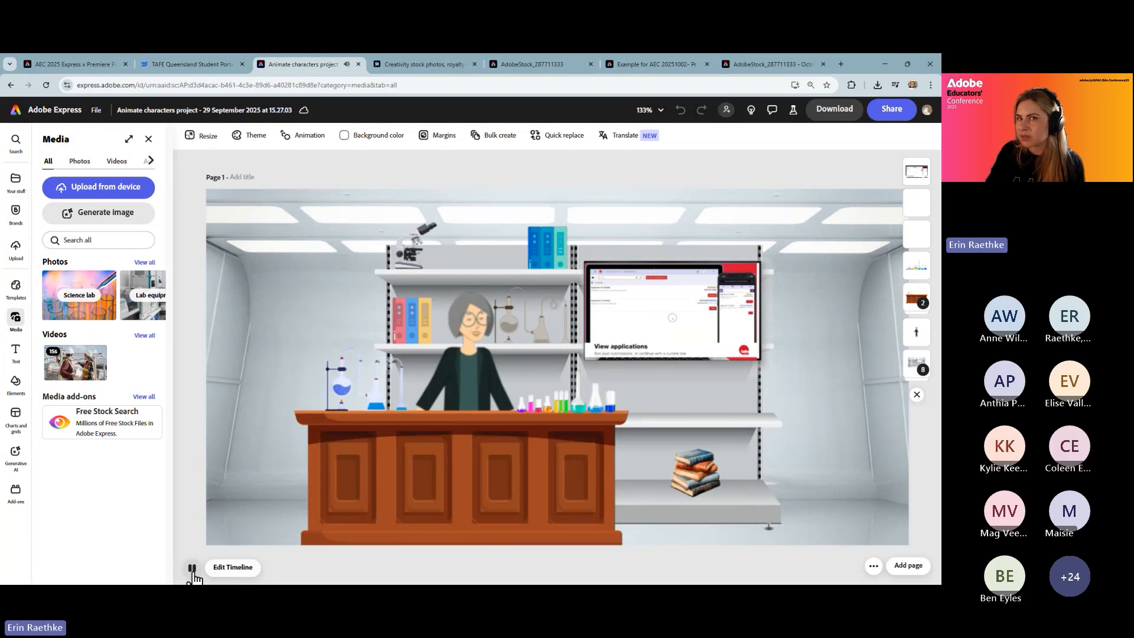
click(192, 567)
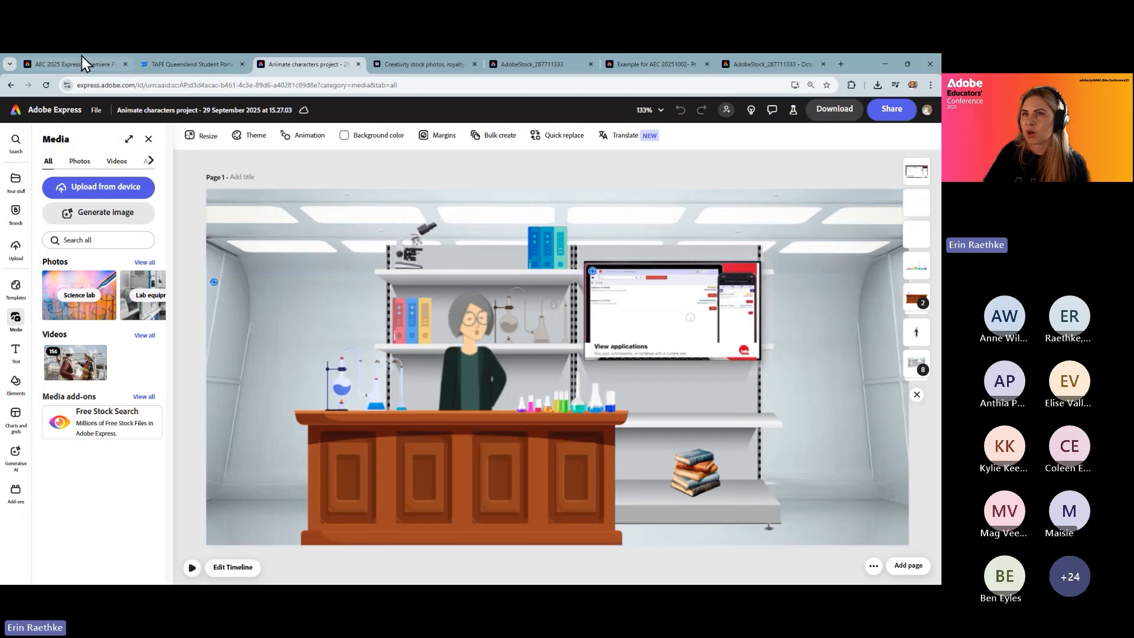
Return to the slide deck and select the butterfly illustration on page 23, "Life cycle of a butterfly".
click(113, 64)
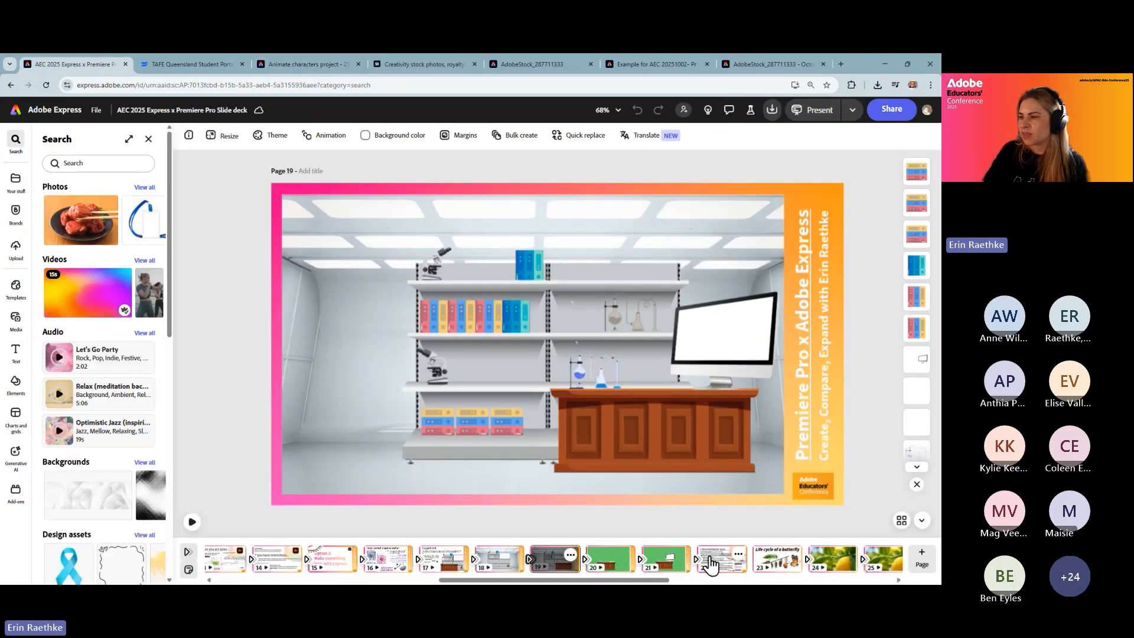
click(736, 571)
click(778, 572)
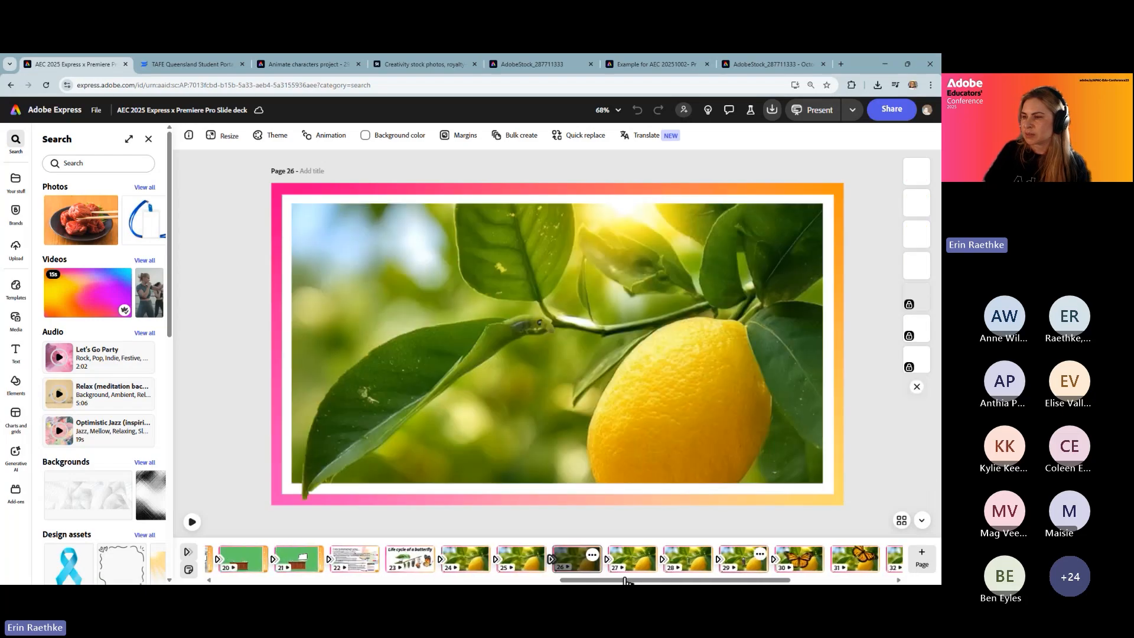
click(387, 568)
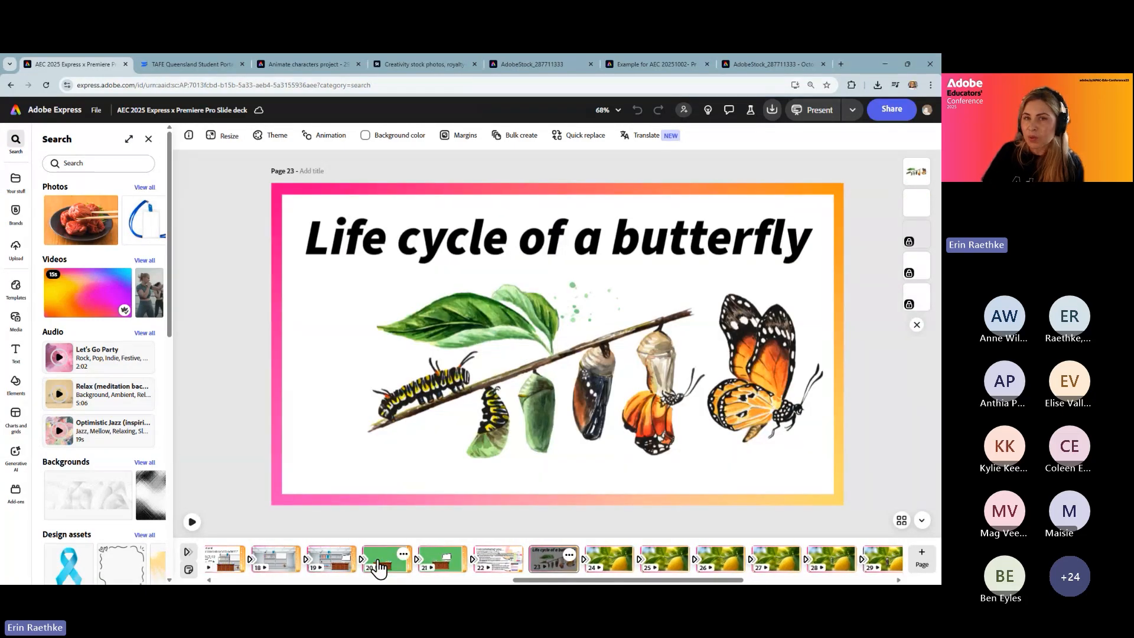
click(462, 399)
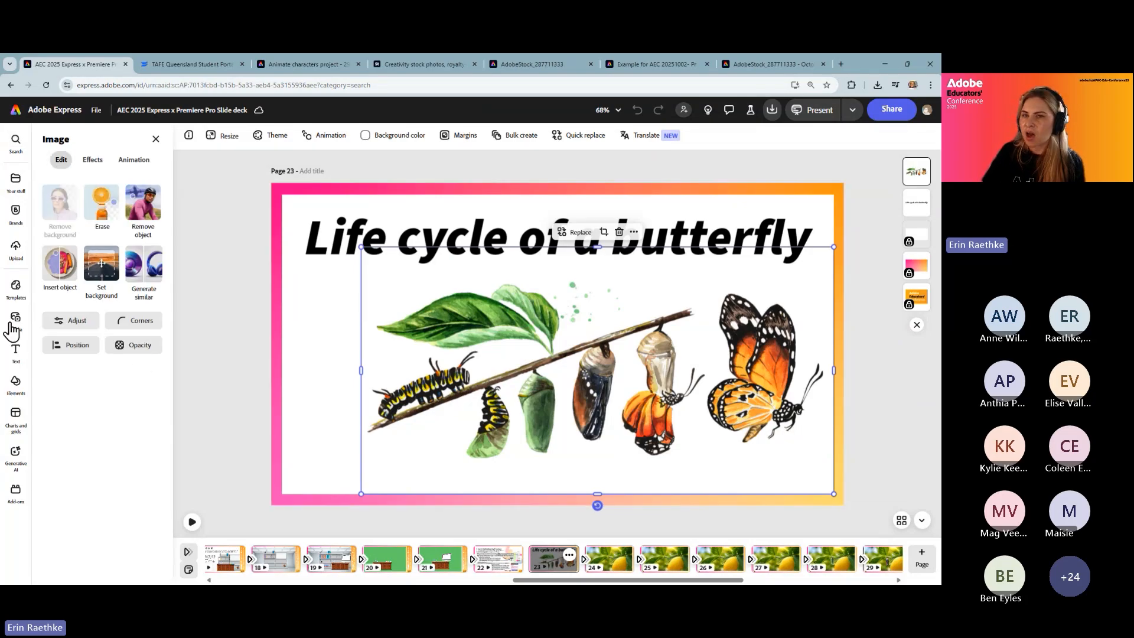
Open page 24 of the slide deck, shift the large foreground leaf slightly over the lemon branch background, and preview the page.
click(14, 392)
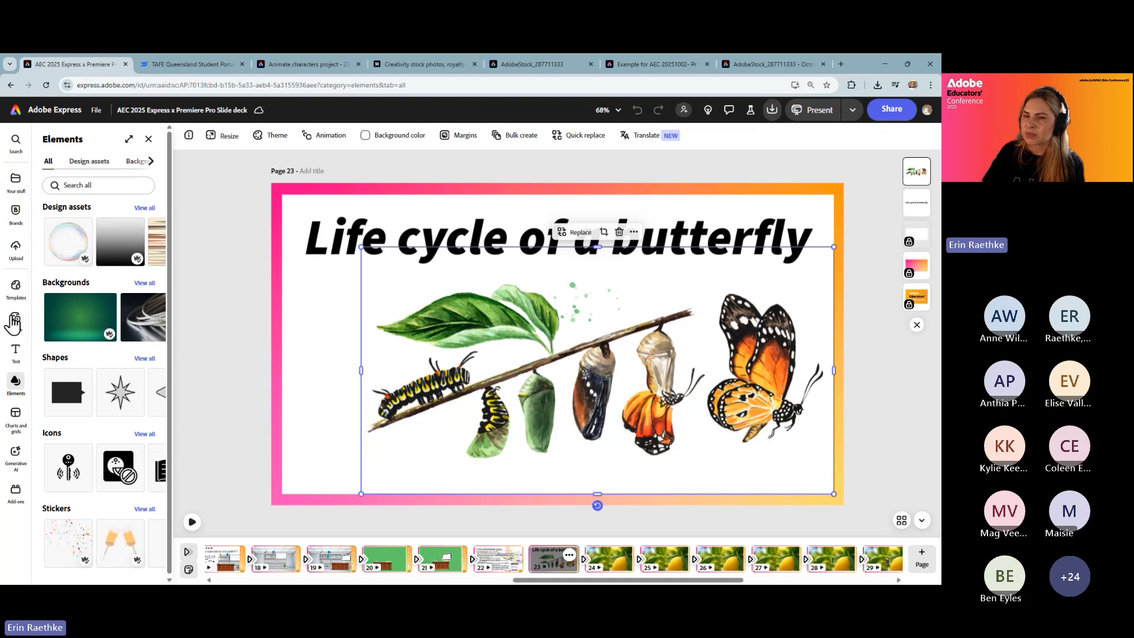
click(604, 567)
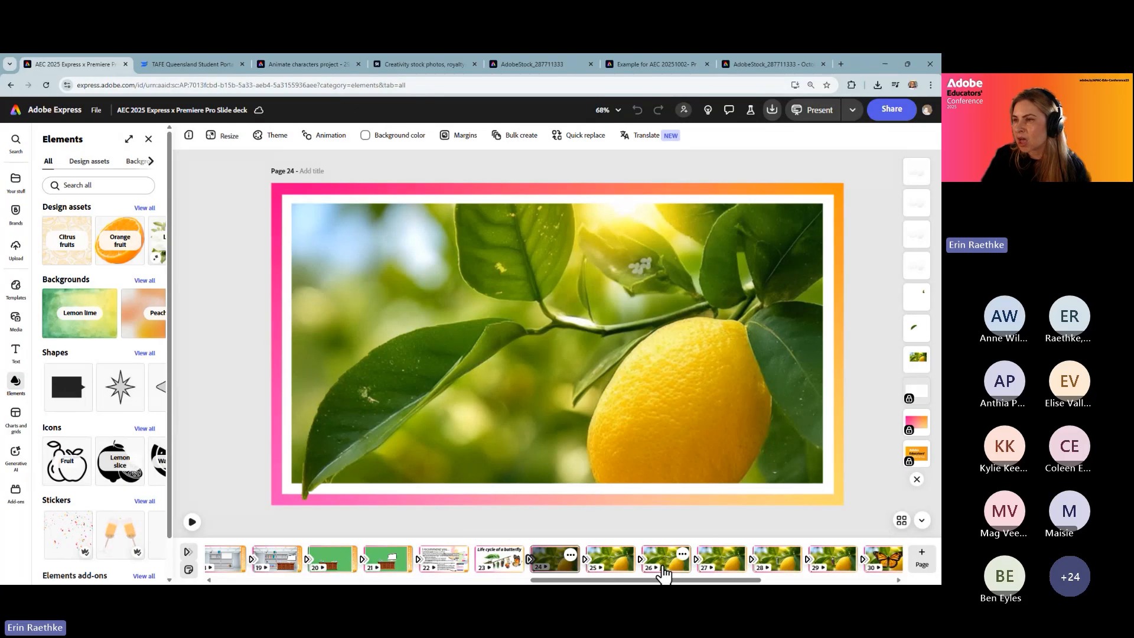
click(525, 273)
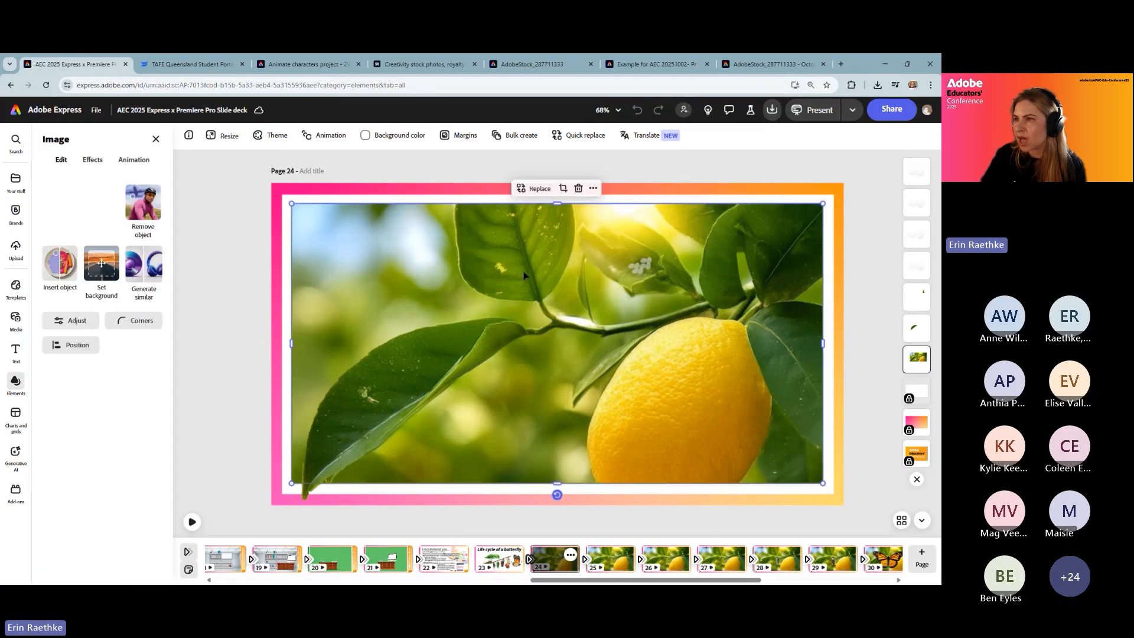
click(432, 359)
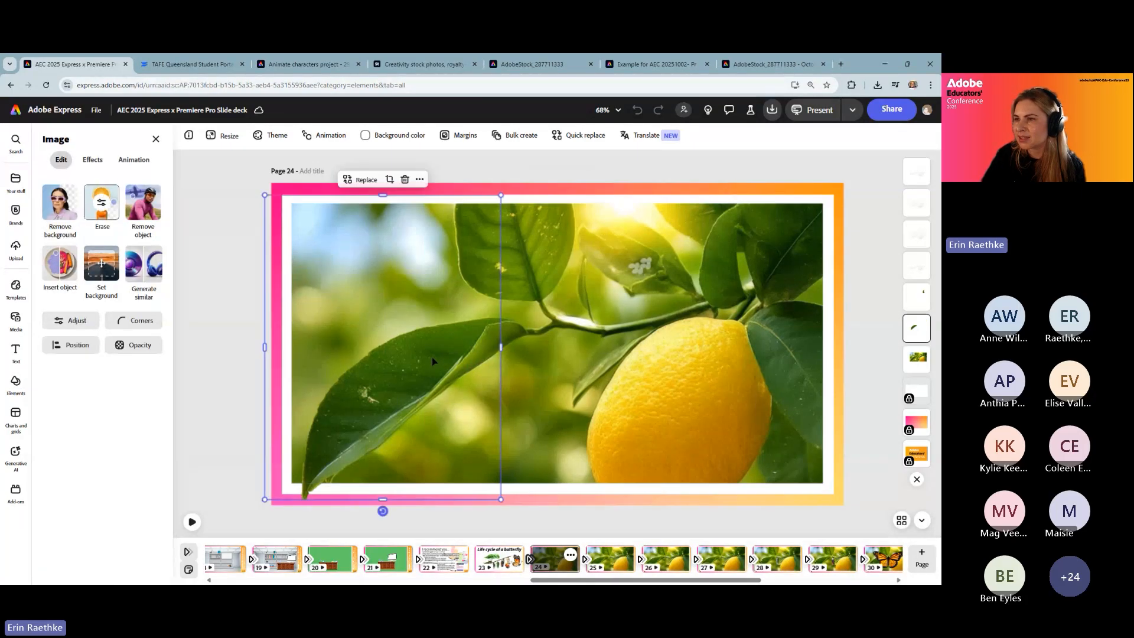
mouse_move(481, 349)
mouse_down()
mouse_move(436, 340)
mouse_move(431, 356)
mouse_move(457, 362)
mouse_move(483, 348)
mouse_up()
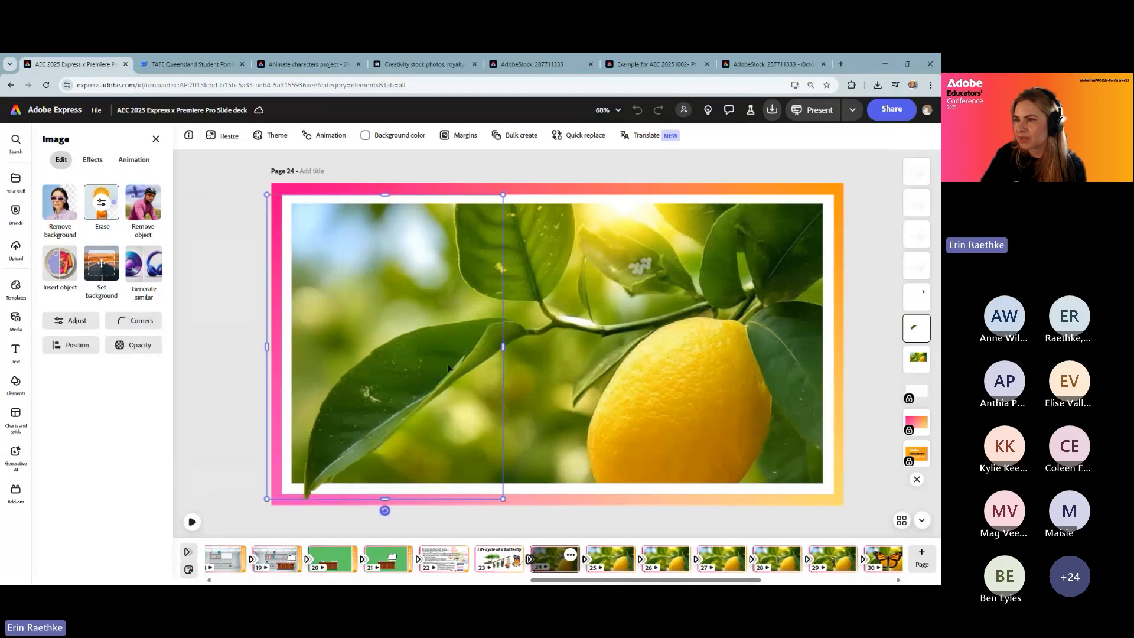
click(190, 523)
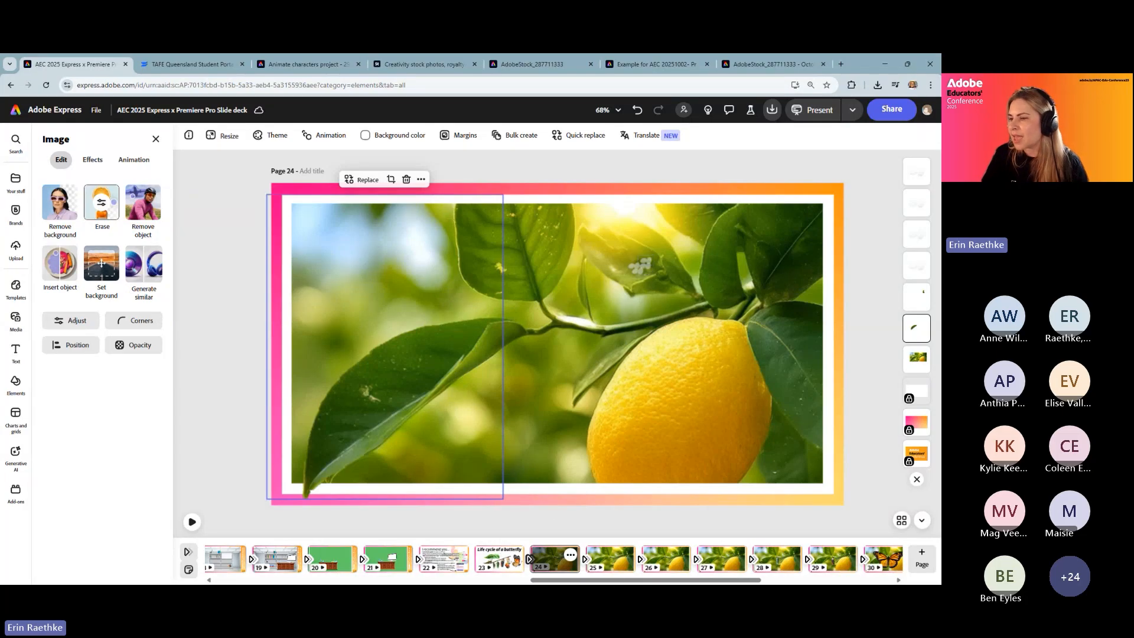
View the published "AEC 2025 Express x Premiere Pro Option 2 - Lifecycle" design and the lab scene, and return to page 23 of the deck.
click(496, 563)
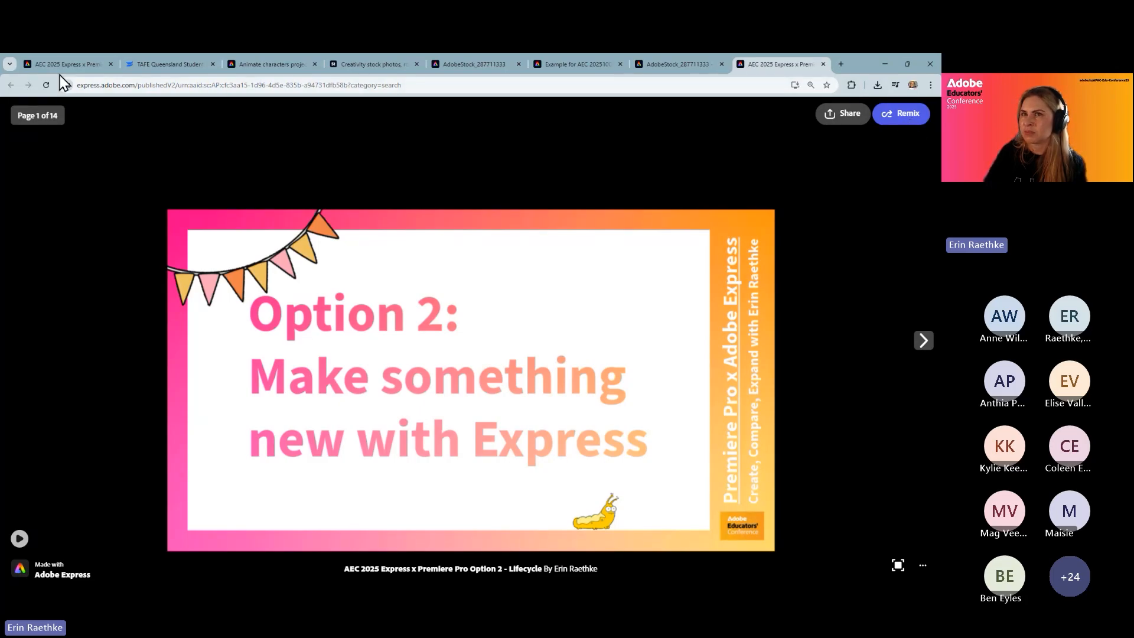
click(257, 65)
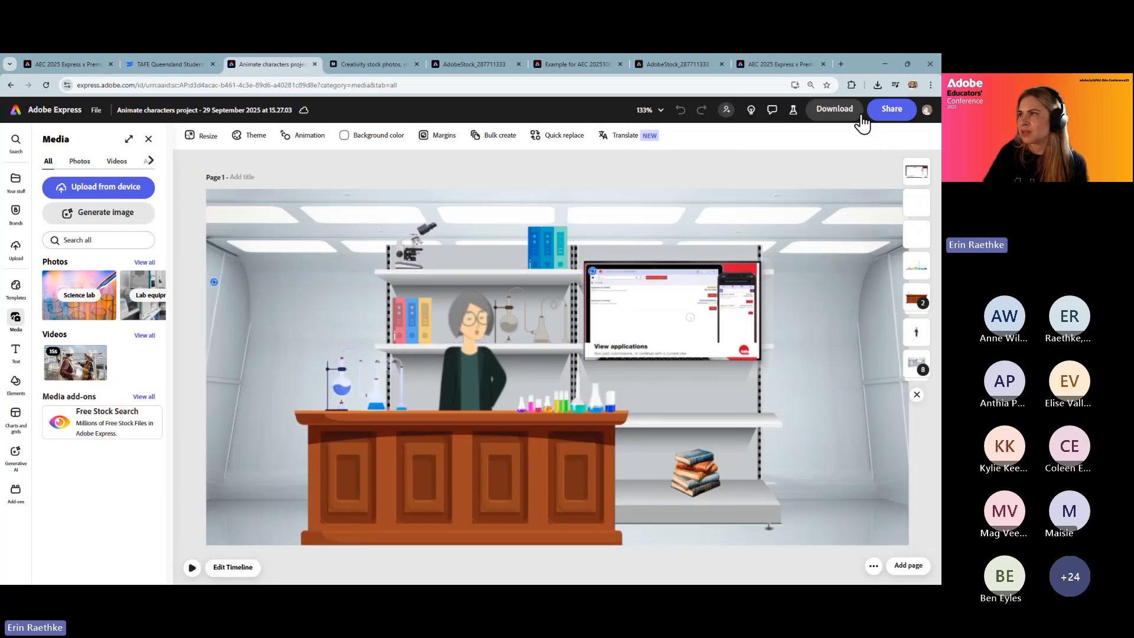
click(74, 66)
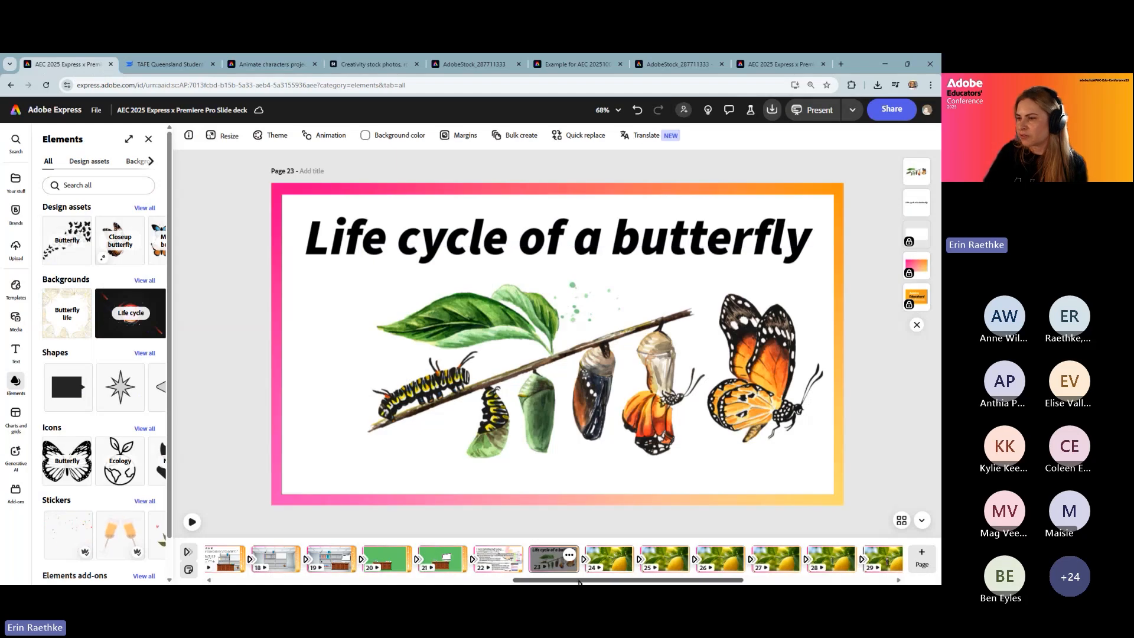
drag(578, 581, 740, 581)
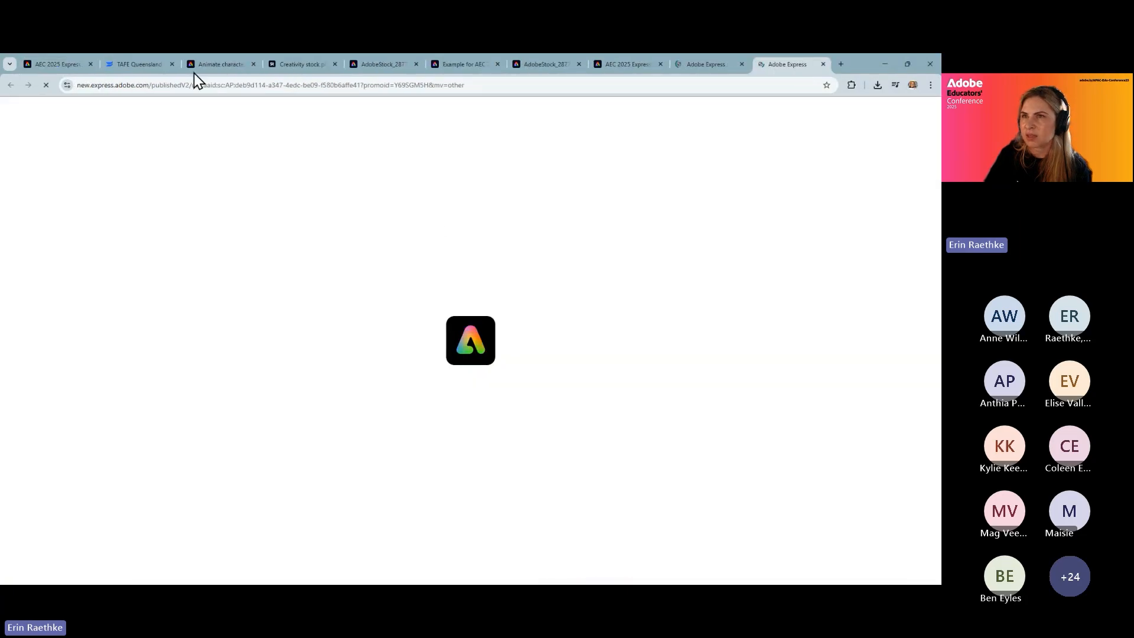
Show the view-only link sharing options of the "Example for AEC 20251002- Pr" design.
click(399, 65)
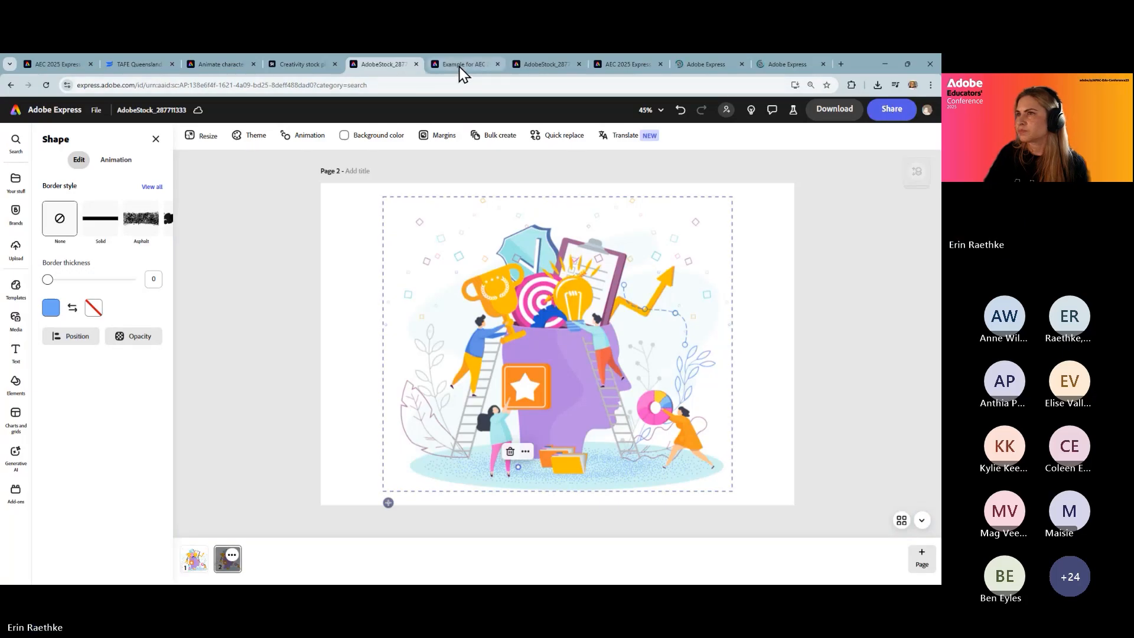
click(461, 66)
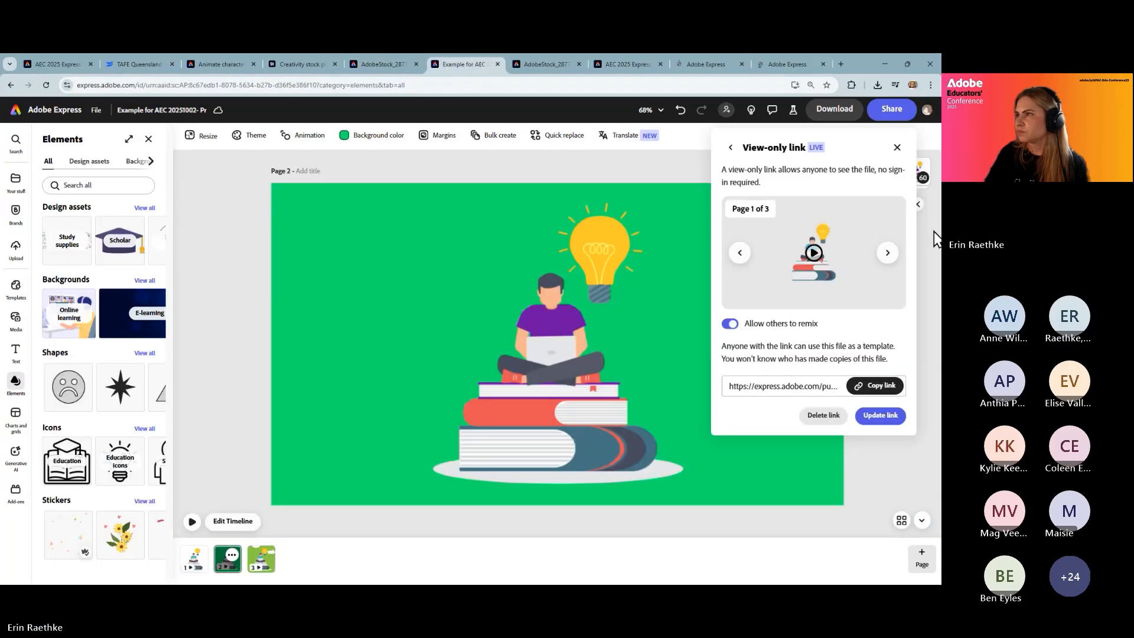
click(872, 389)
click(893, 111)
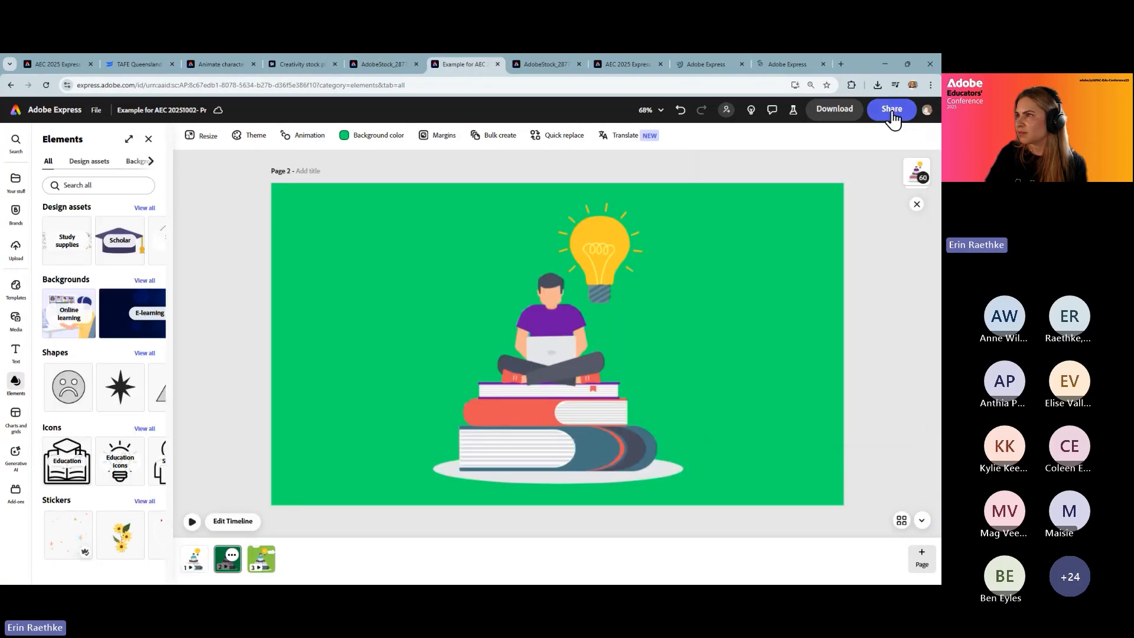
click(890, 112)
click(890, 115)
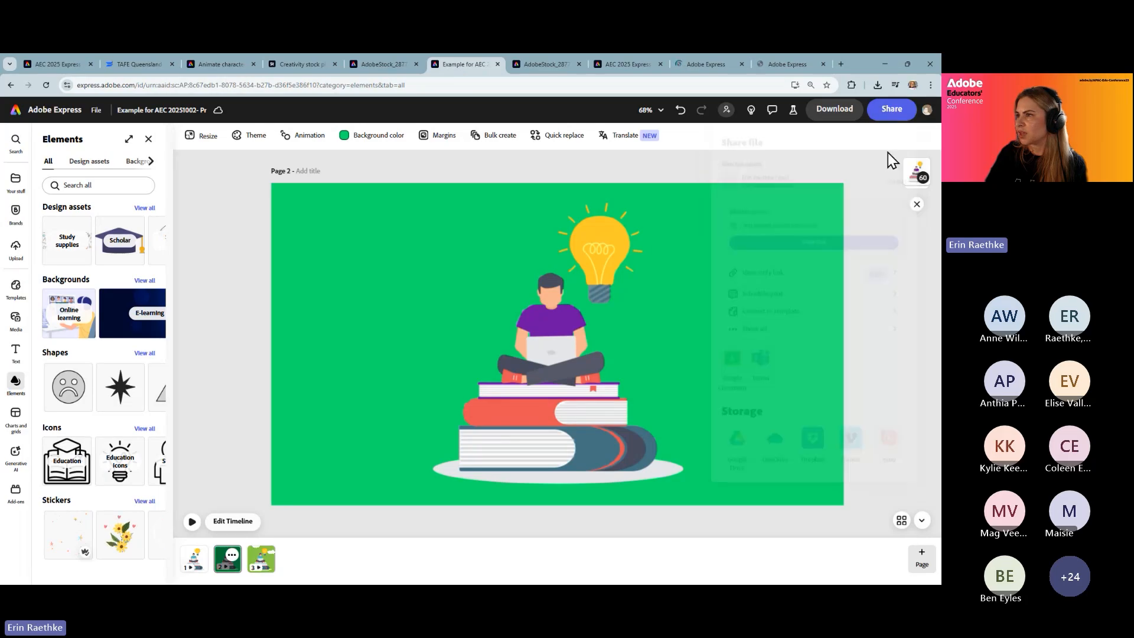
click(896, 117)
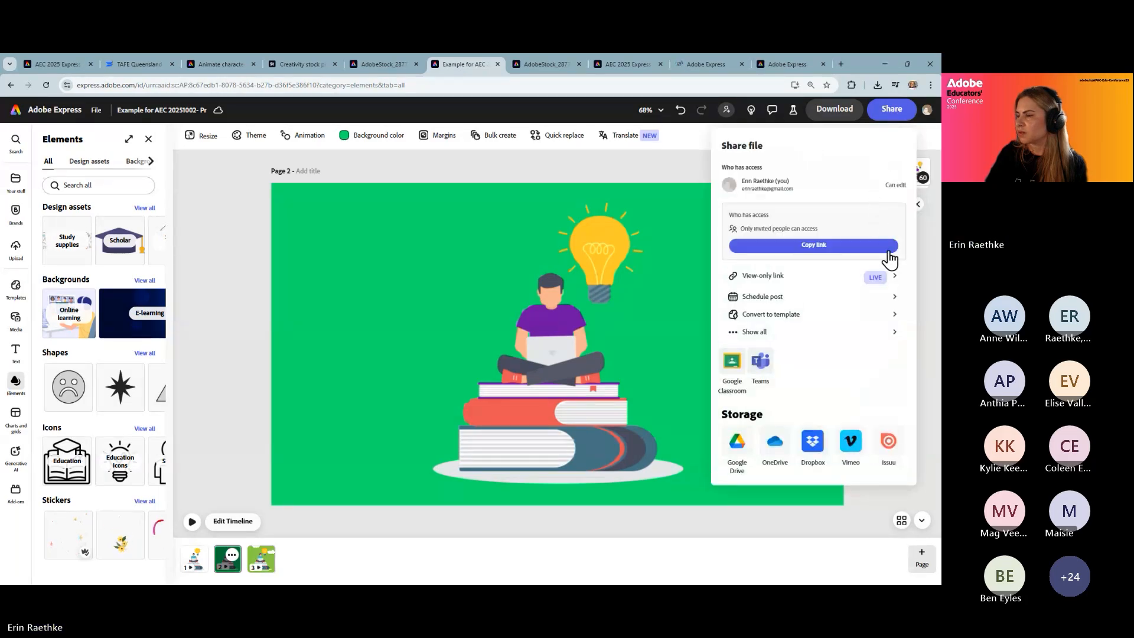
click(892, 315)
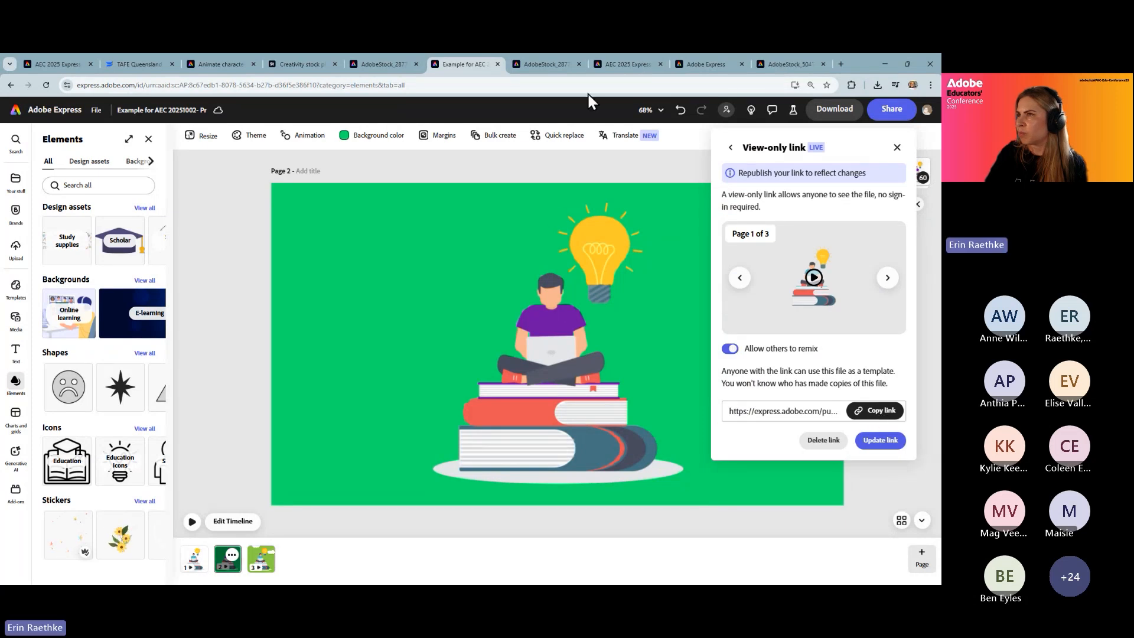
Remix the shared unicycle juggler design AdobeStock_616812521 into an editable copy.
click(717, 65)
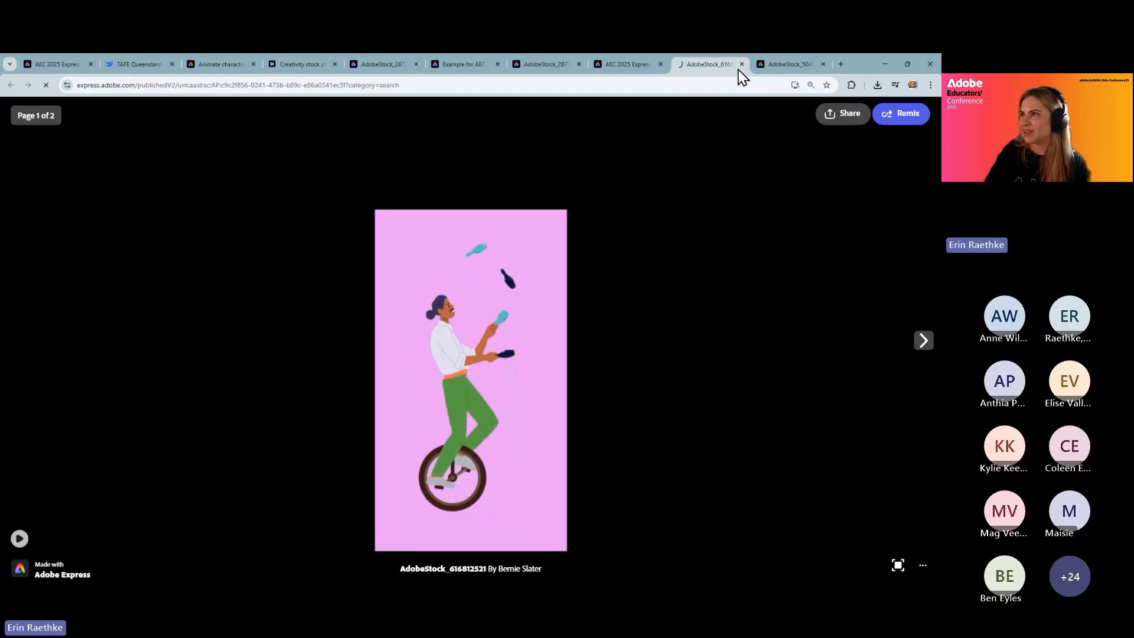
click(649, 65)
click(705, 65)
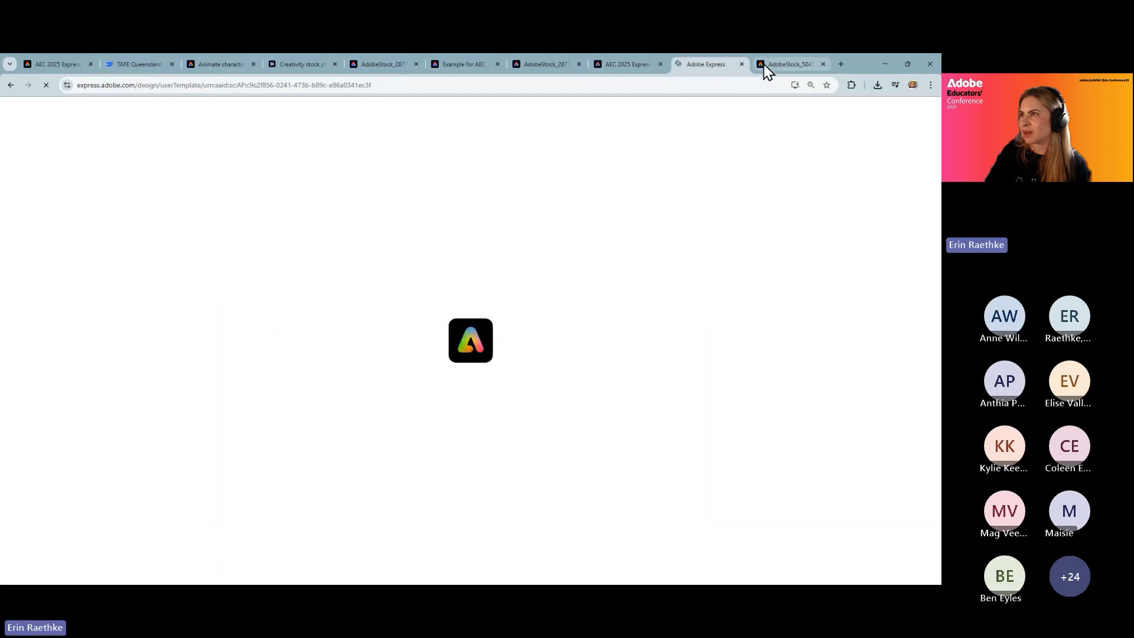
Page through the shared botanical design AdobeStock_504725986 to page 3 and copy its share link.
click(785, 66)
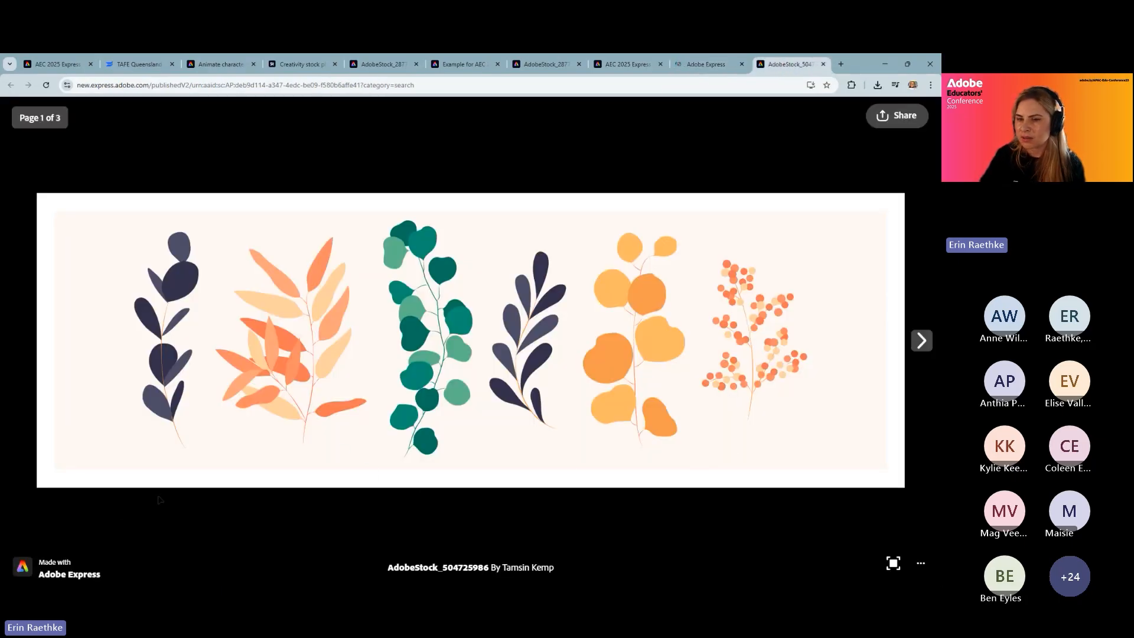
click(923, 351)
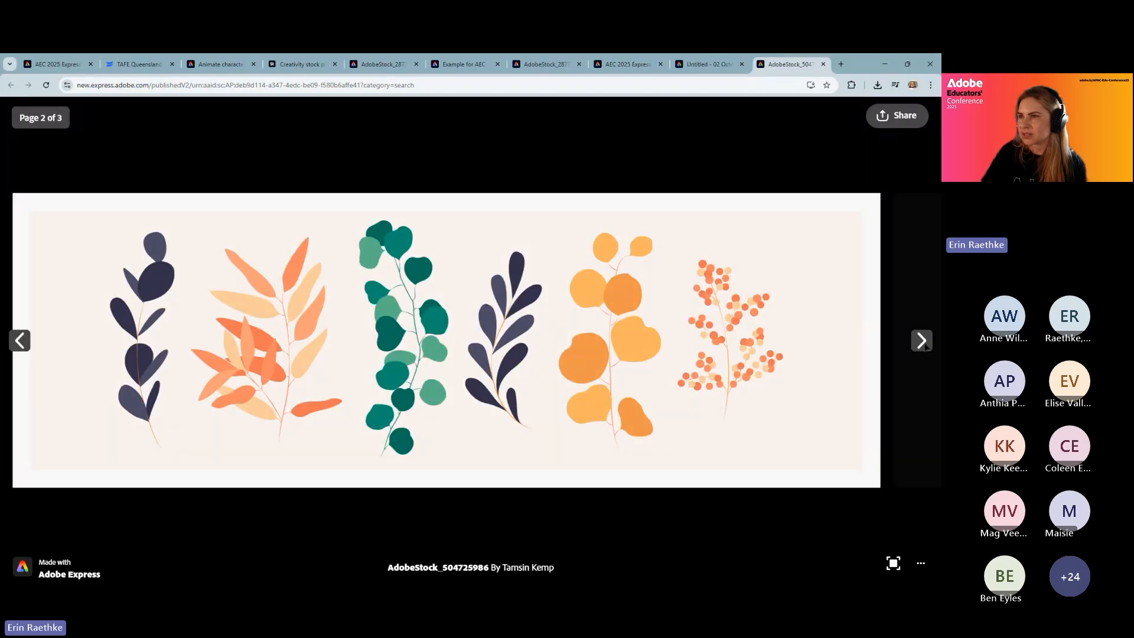
click(922, 349)
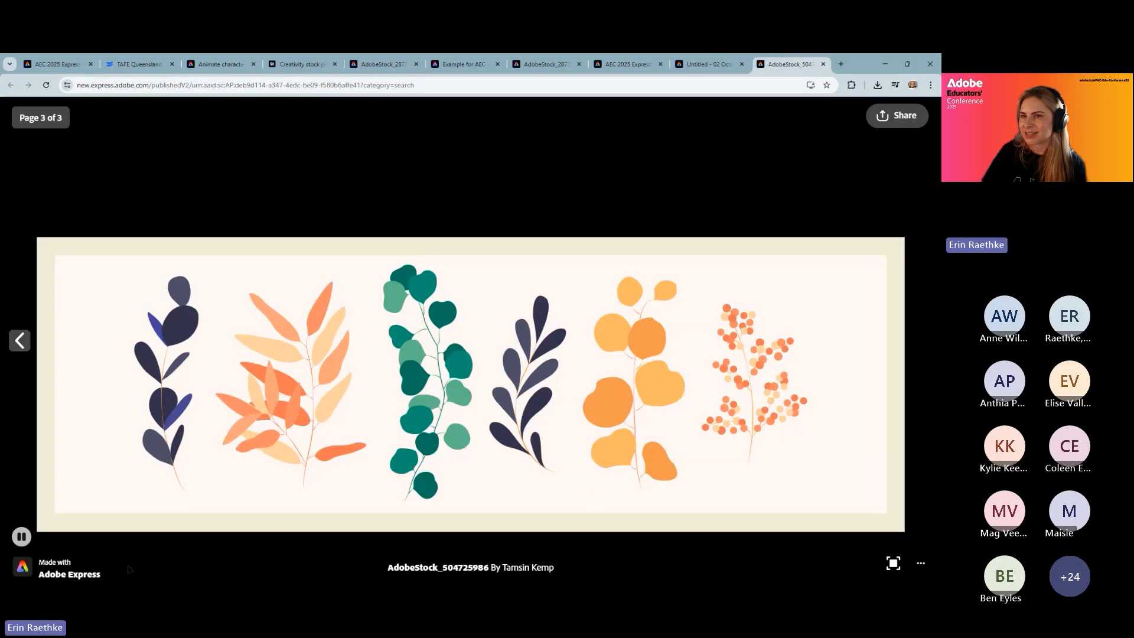
click(901, 123)
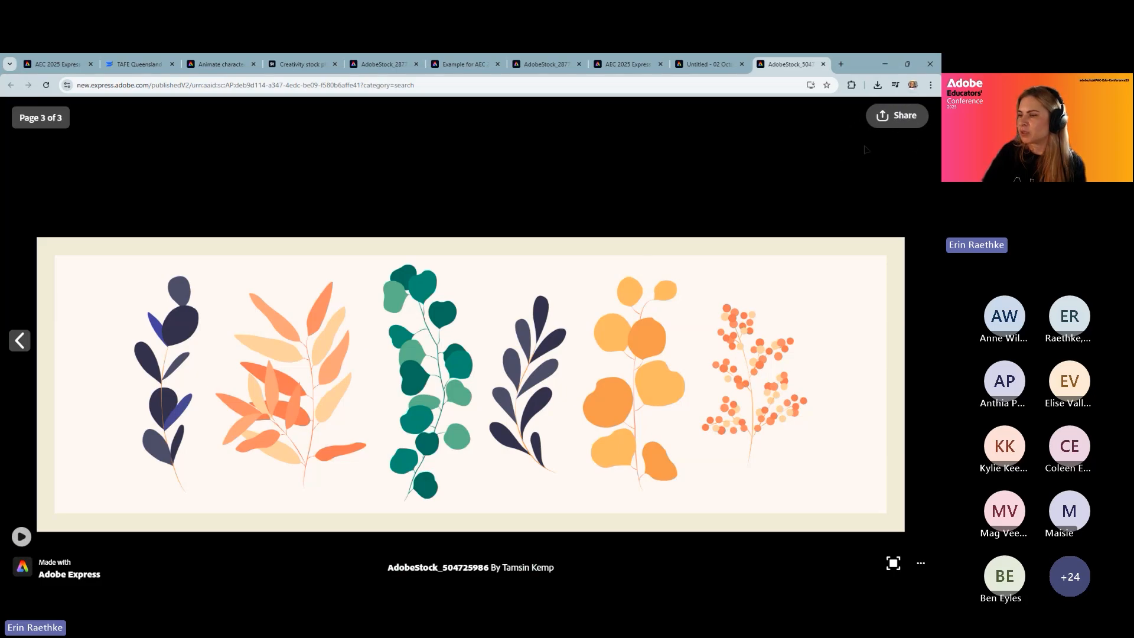
click(896, 131)
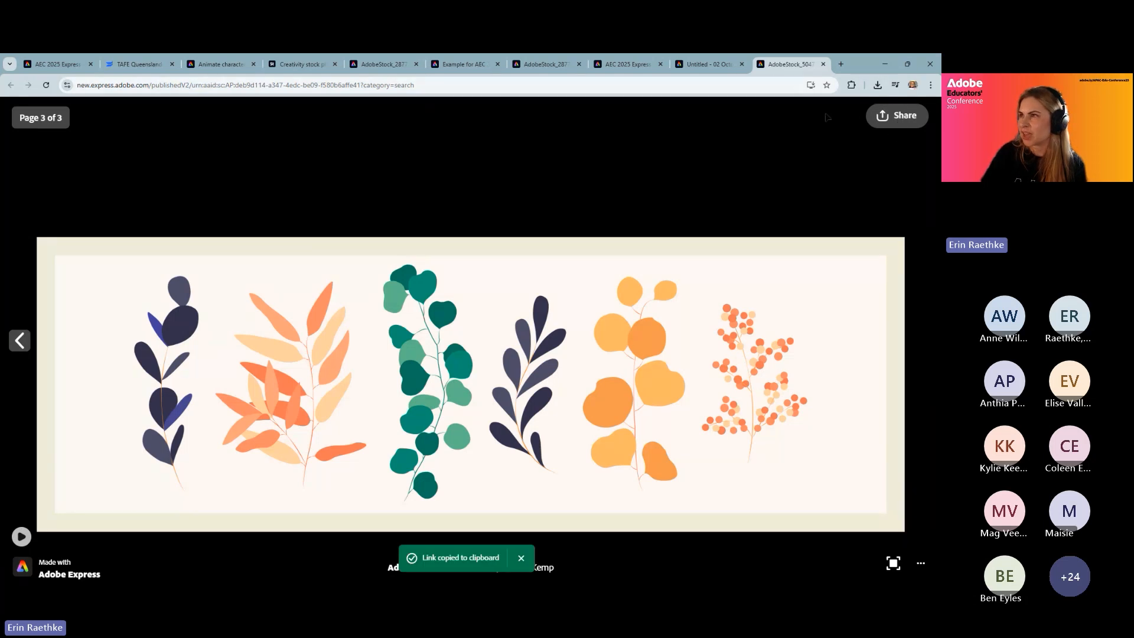
Download the selected page of the remixed unicycle juggler design as an MP4 at 1080p.
click(729, 71)
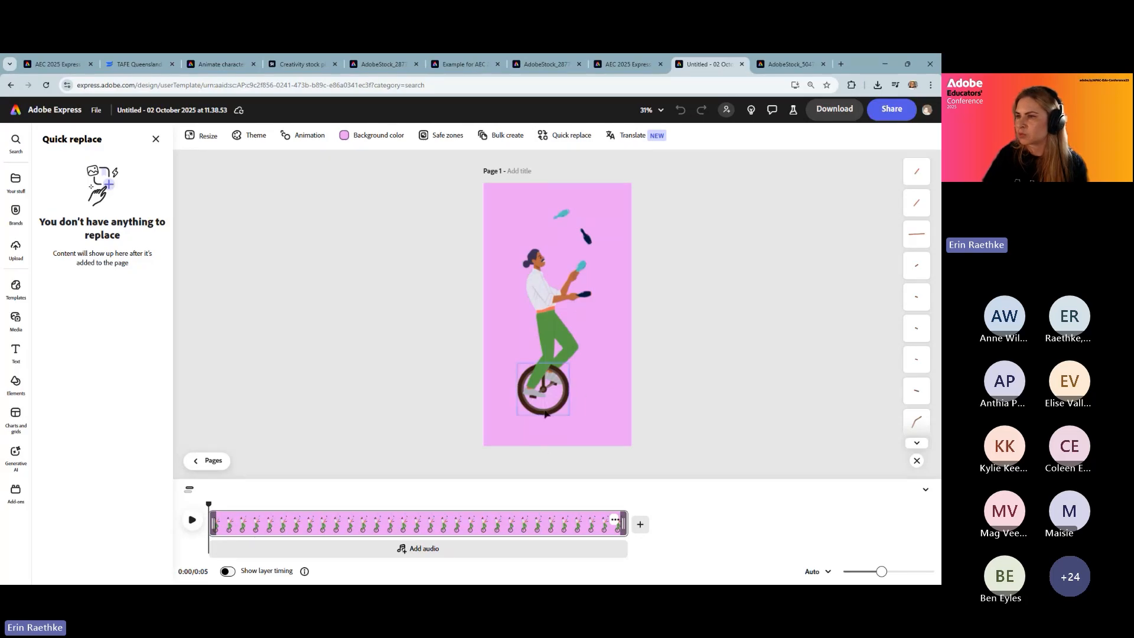
click(837, 112)
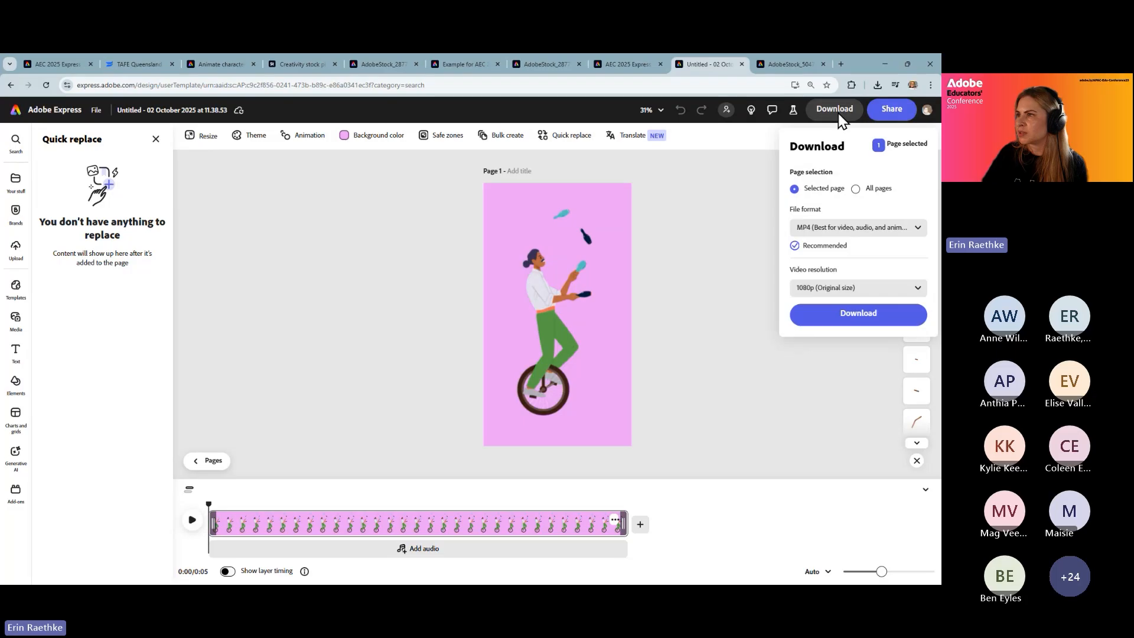
click(856, 324)
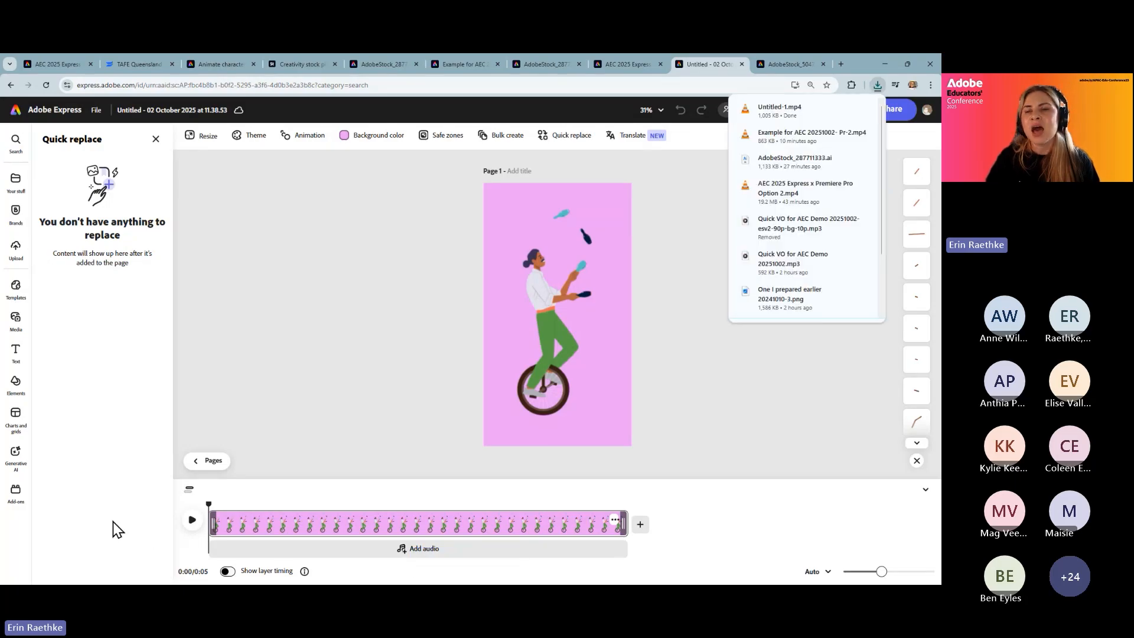
Find the remixed unicycle juggler file among the stored files, show the options for moving it, and dismiss them.
click(197, 66)
click(65, 65)
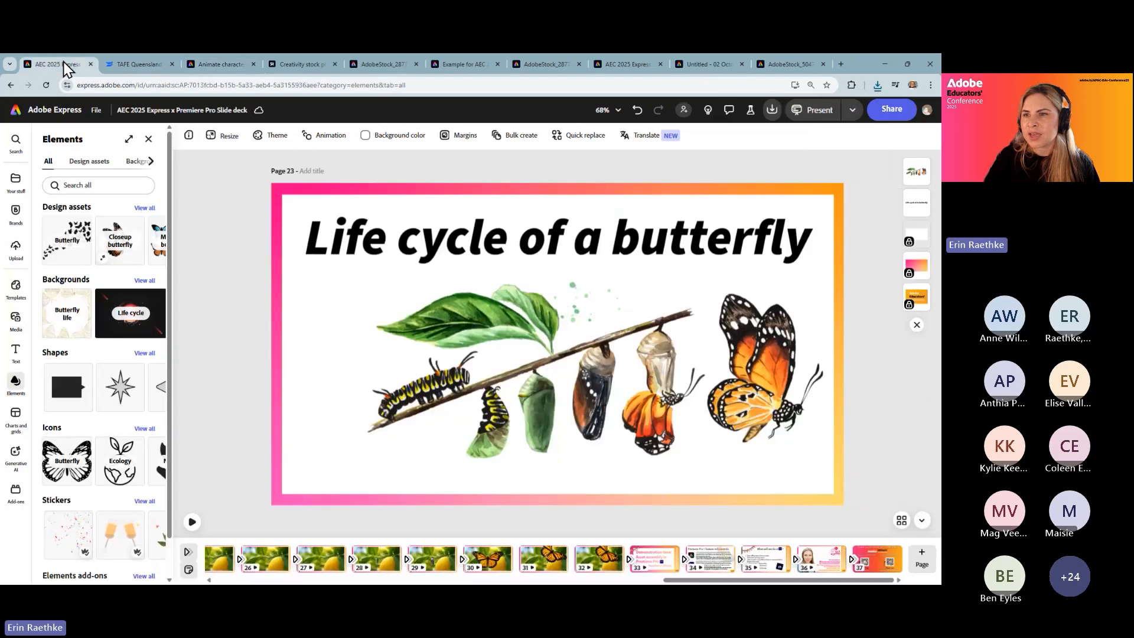
click(204, 64)
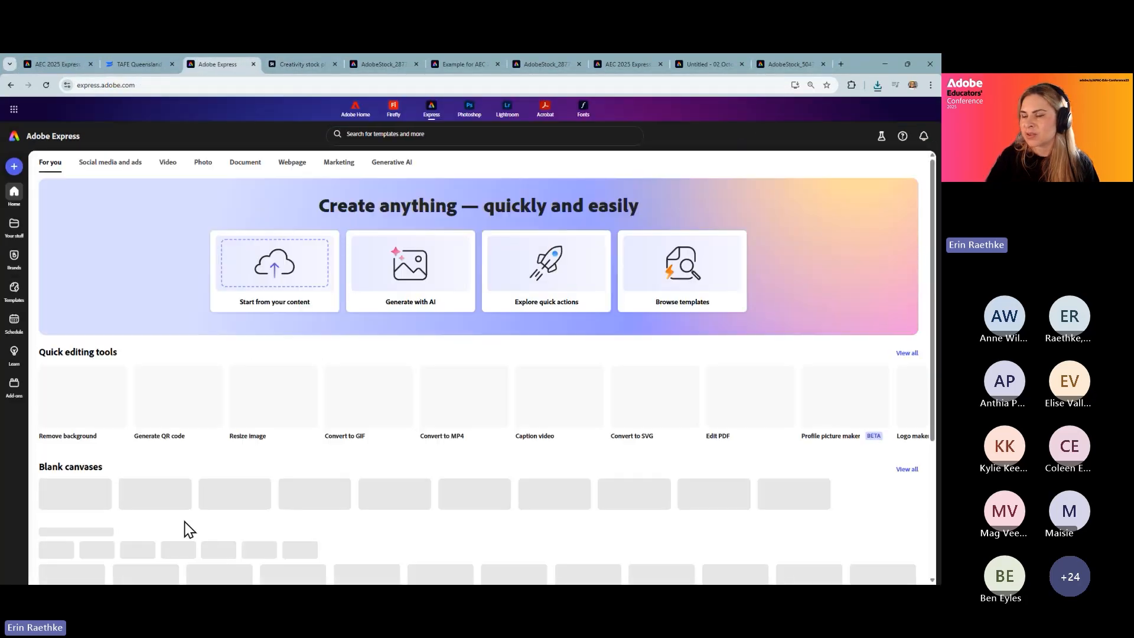
click(19, 232)
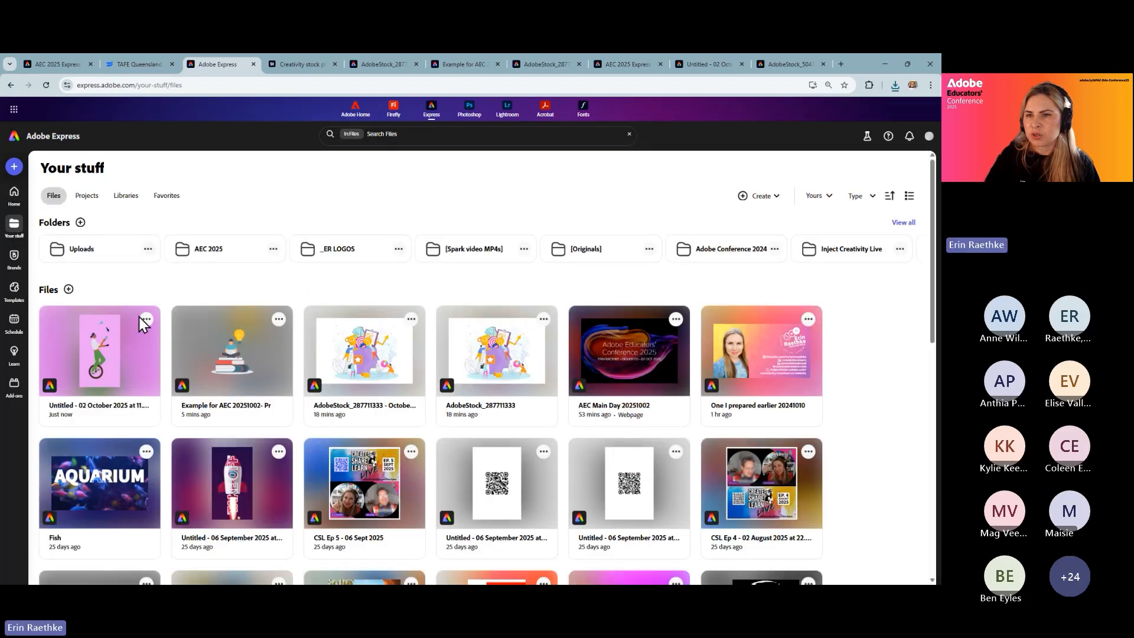
click(146, 319)
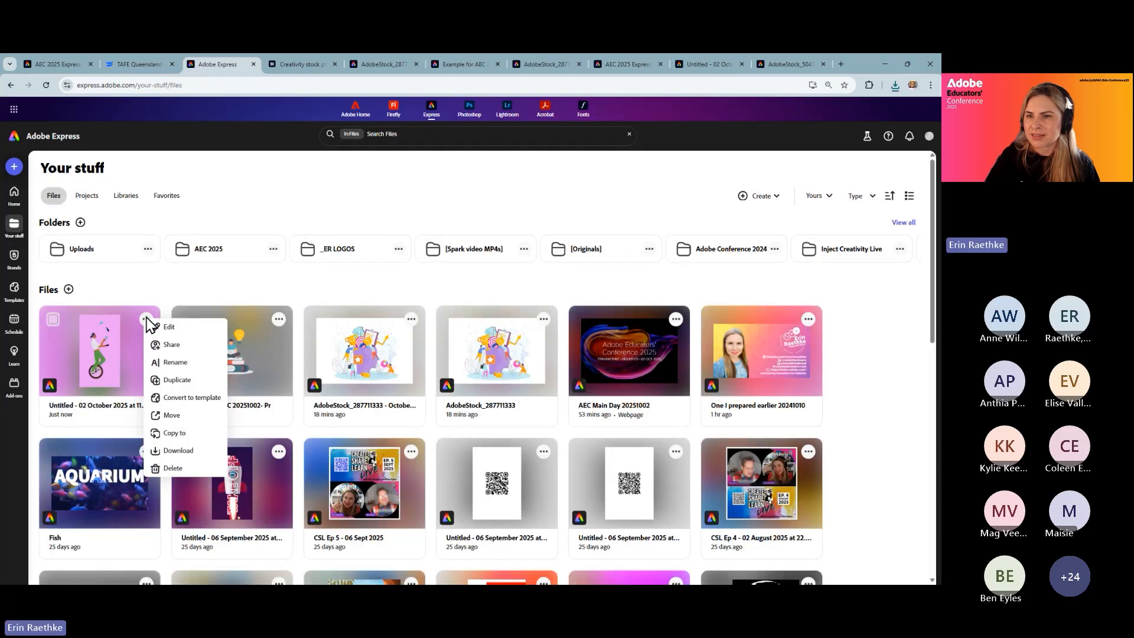
click(173, 417)
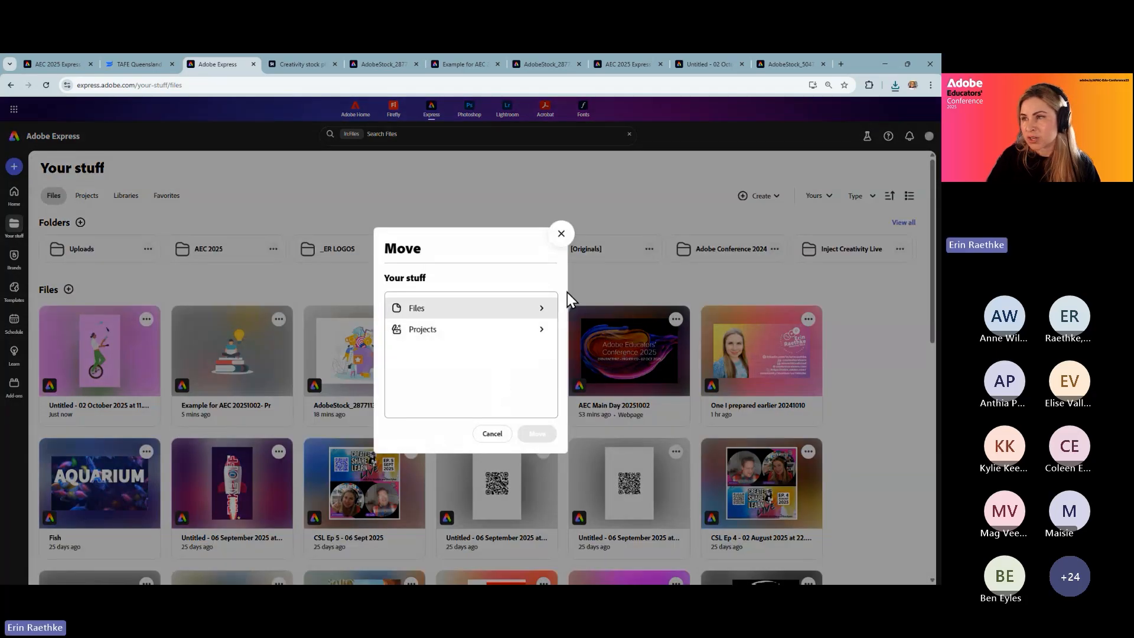
click(561, 234)
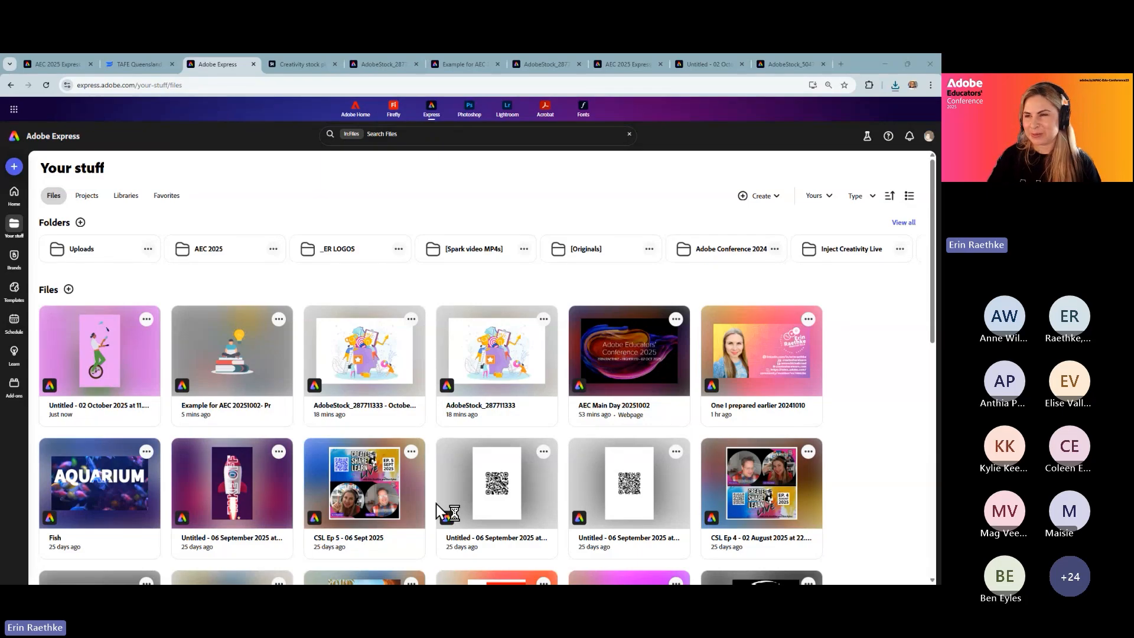
Return to the slide deck and open page 24 with the lemon branch scene.
key(ctrl+1)
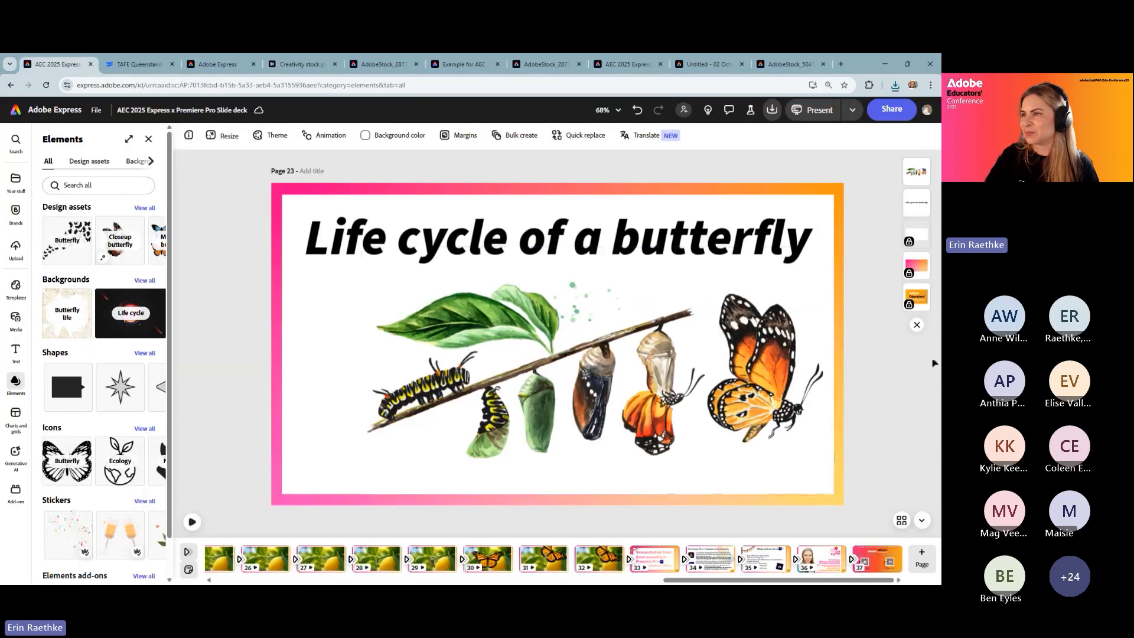
click(220, 560)
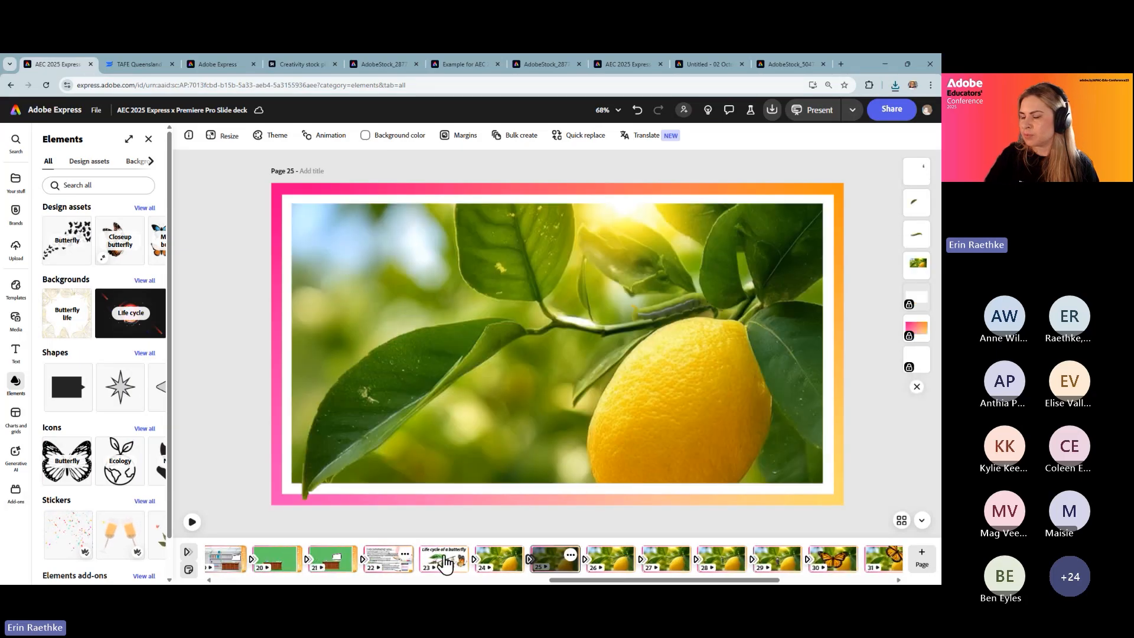
click(498, 566)
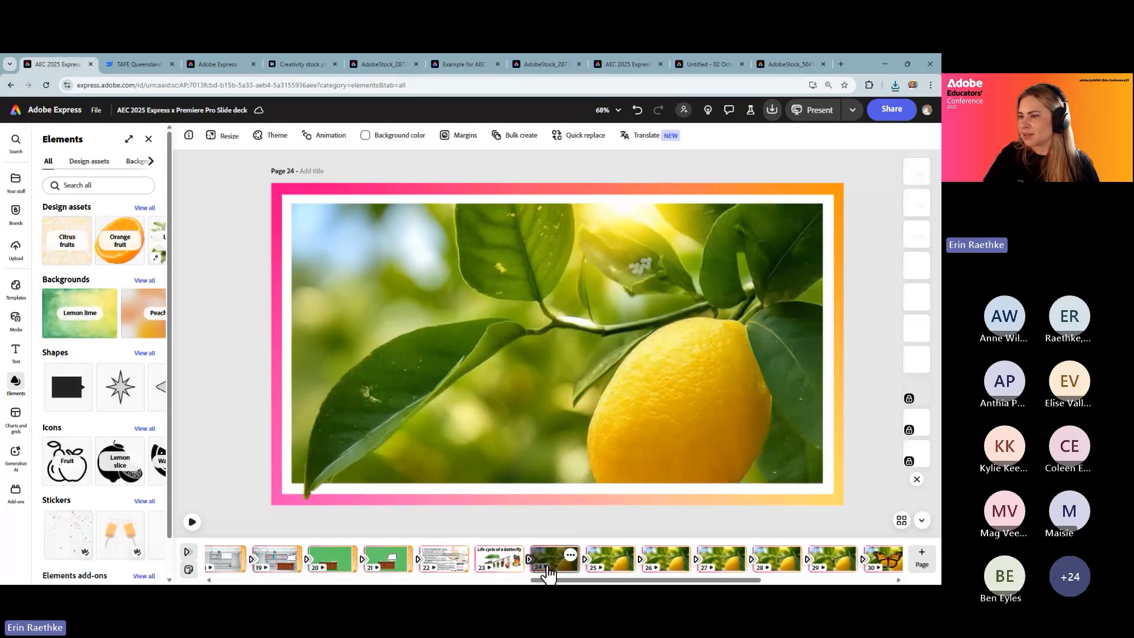
Page through the lemon branch and butterfly scenes, play page 30's animation, and continue to the Premiere Pro slides on pages 34 and 35.
click(617, 564)
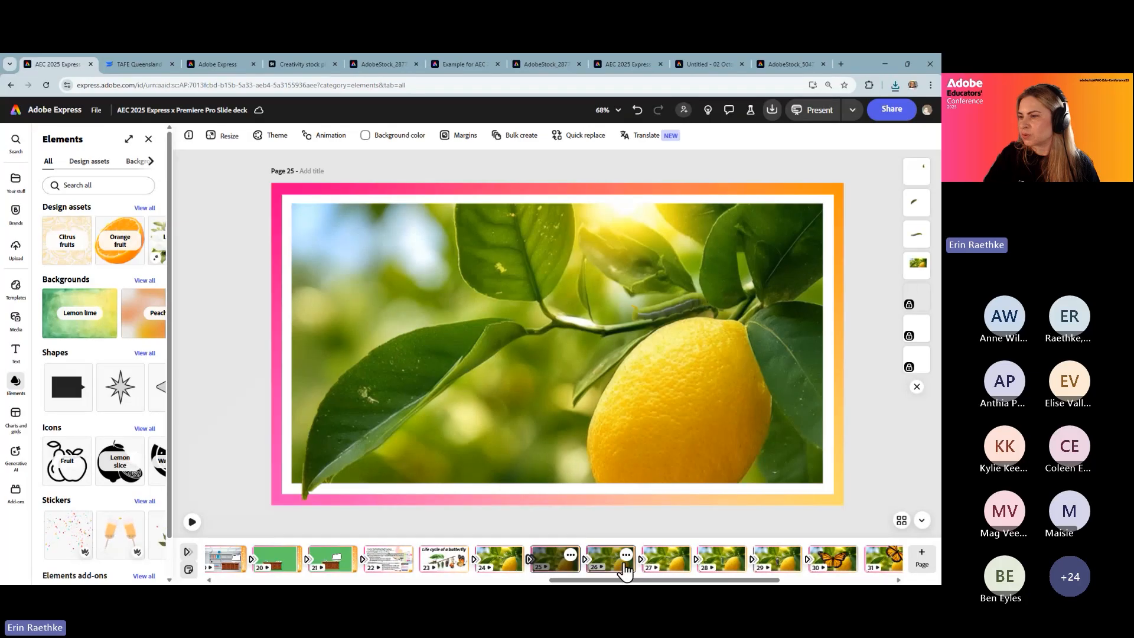
click(659, 566)
click(664, 565)
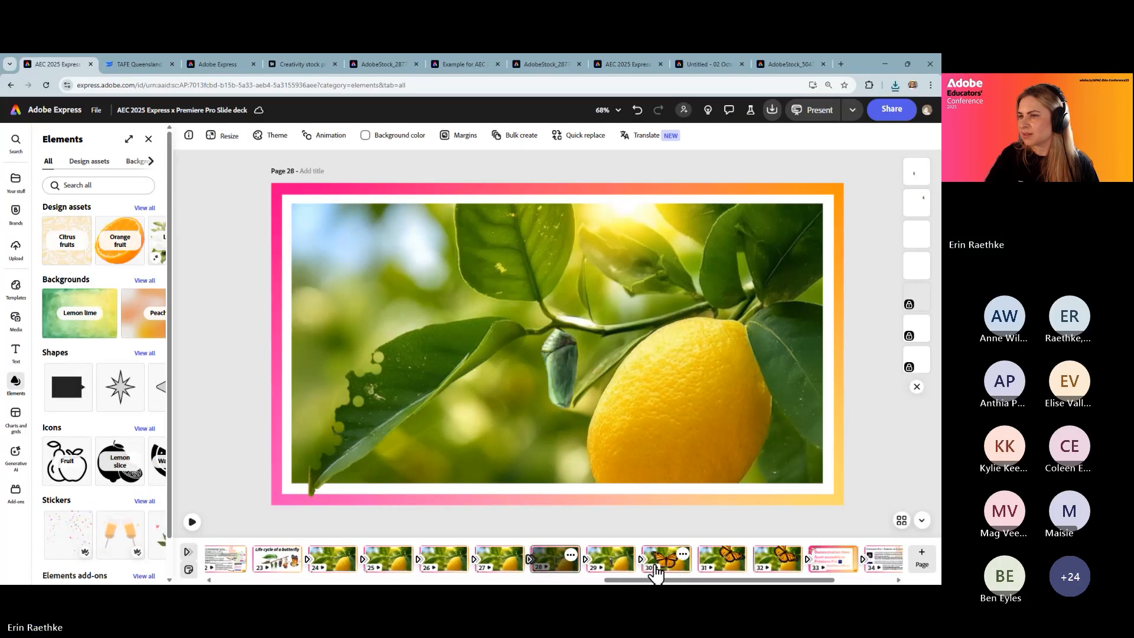
click(664, 565)
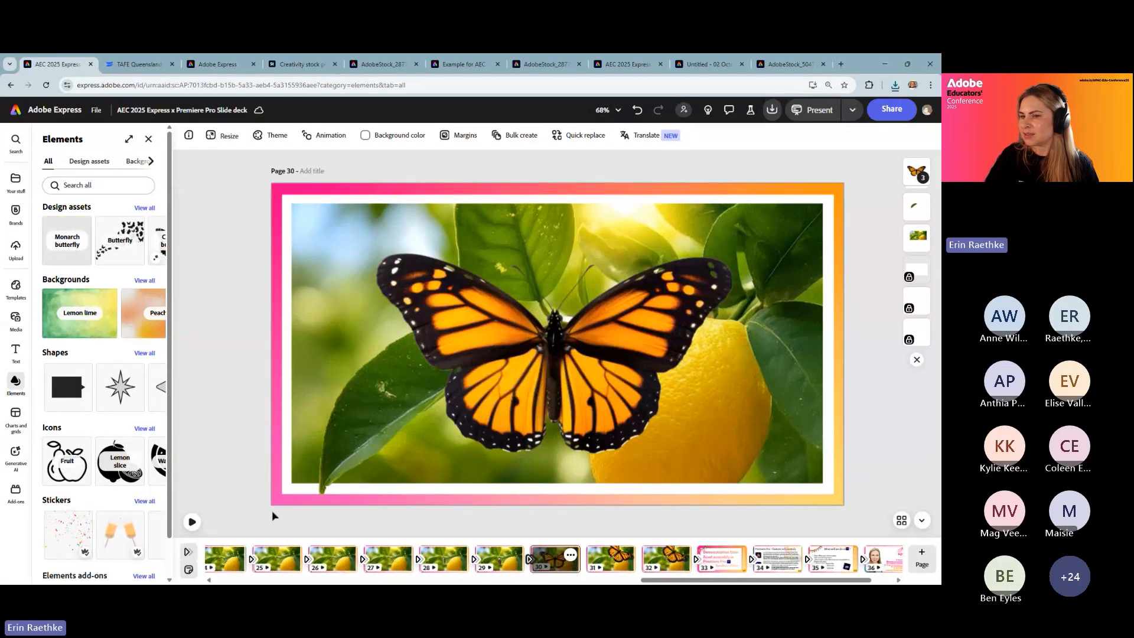
click(192, 521)
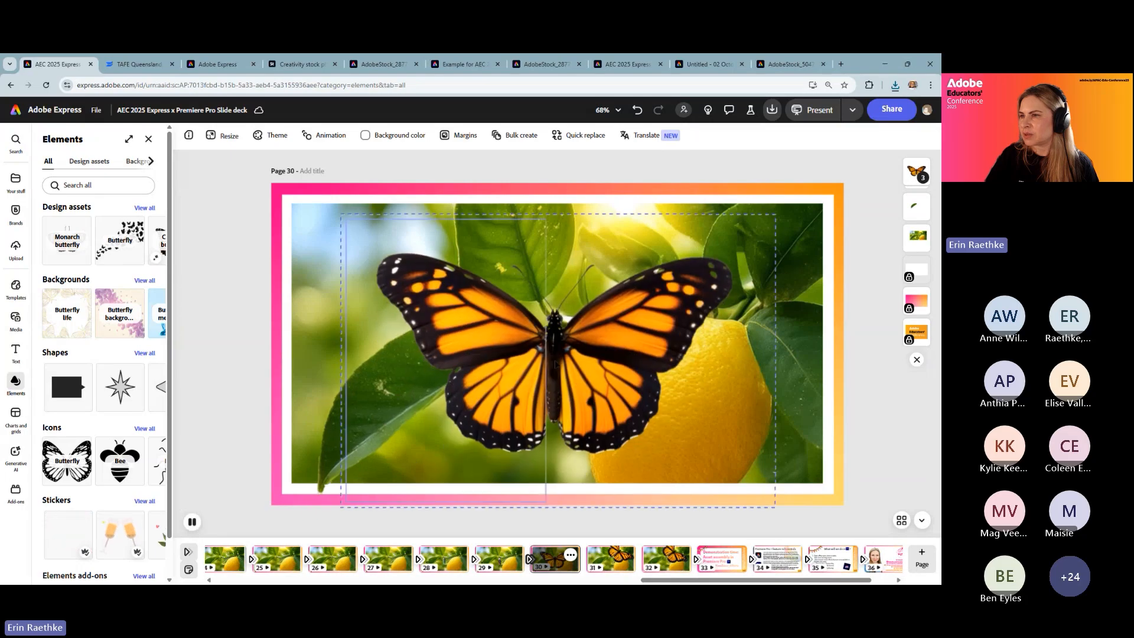
click(666, 561)
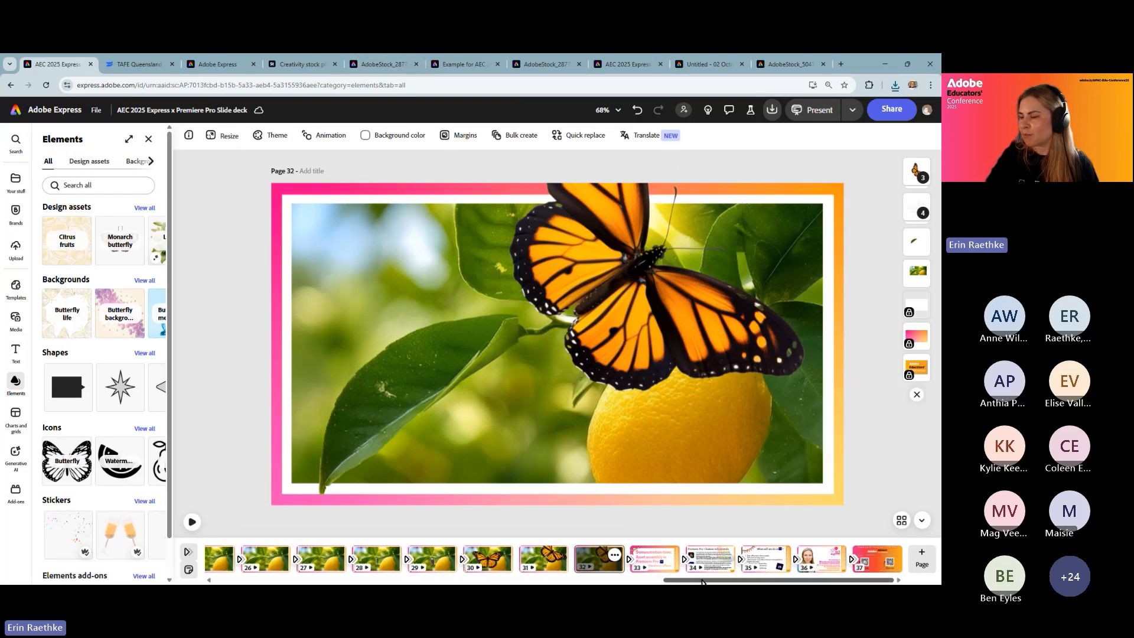
click(660, 570)
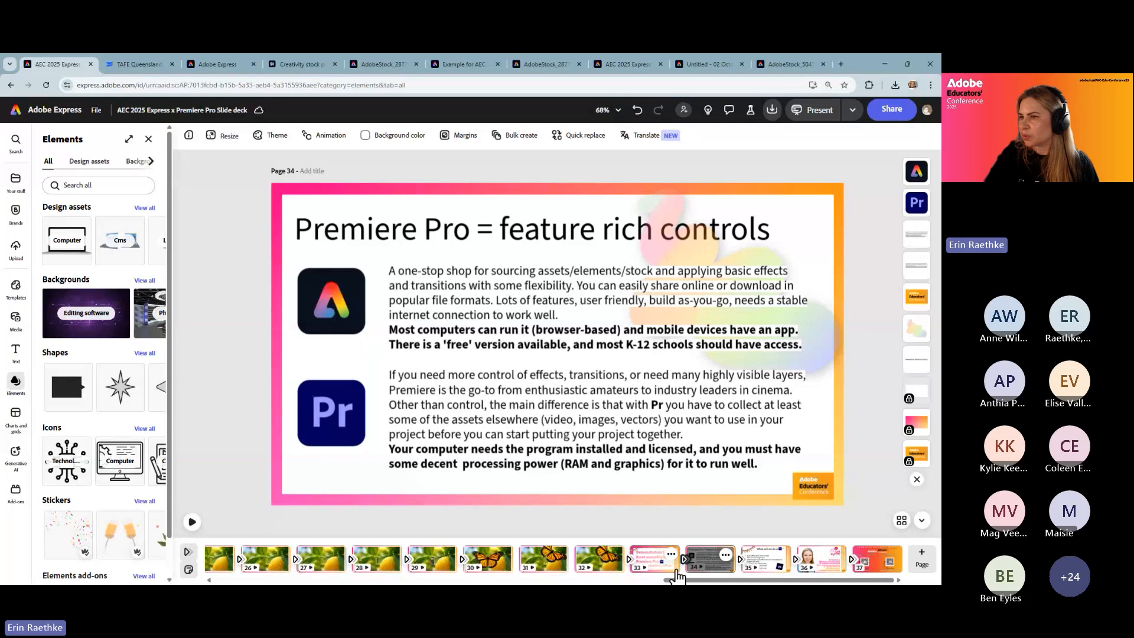
click(768, 570)
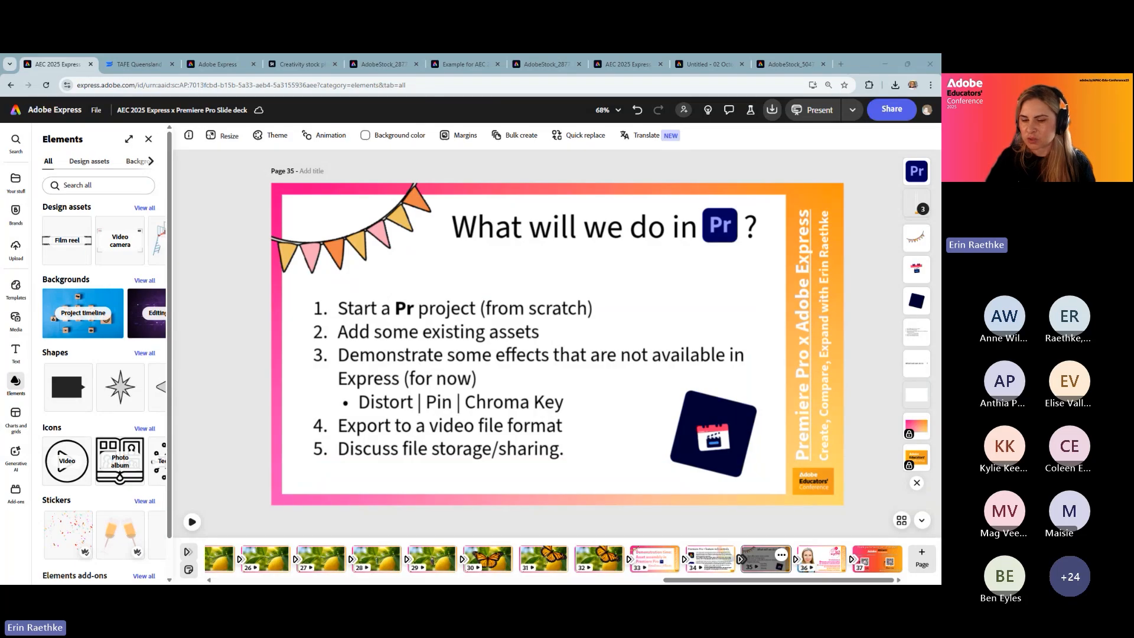
Switch to Premiere Pro, dismiss the Generative Extend introduction, and create a new project named AEC Demo 20251002.
key(alt+Tab)
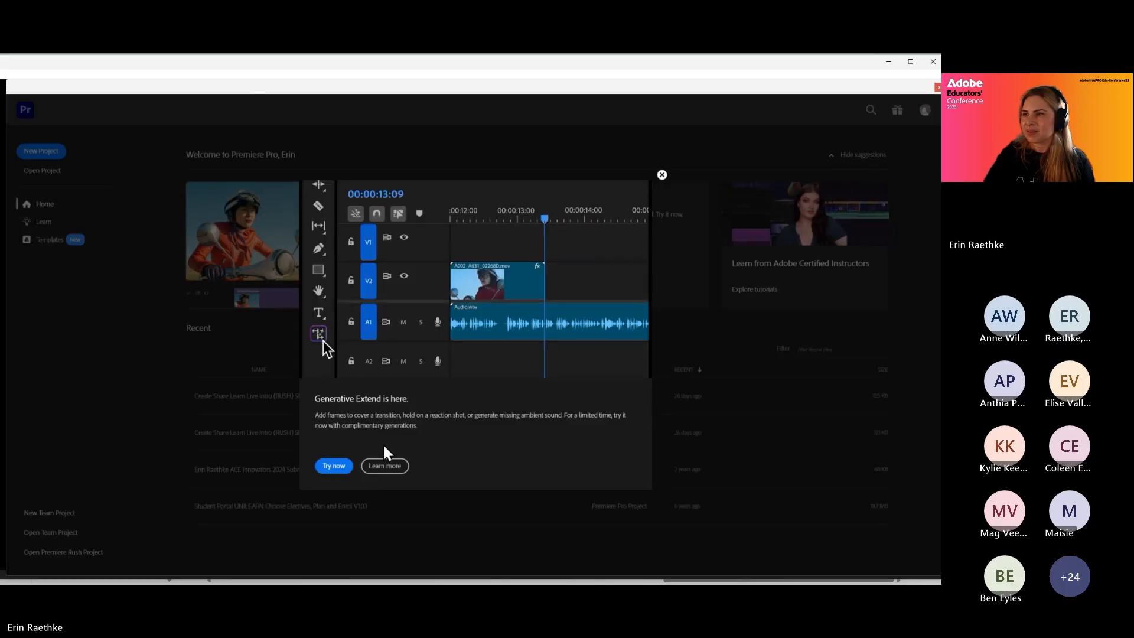
click(662, 176)
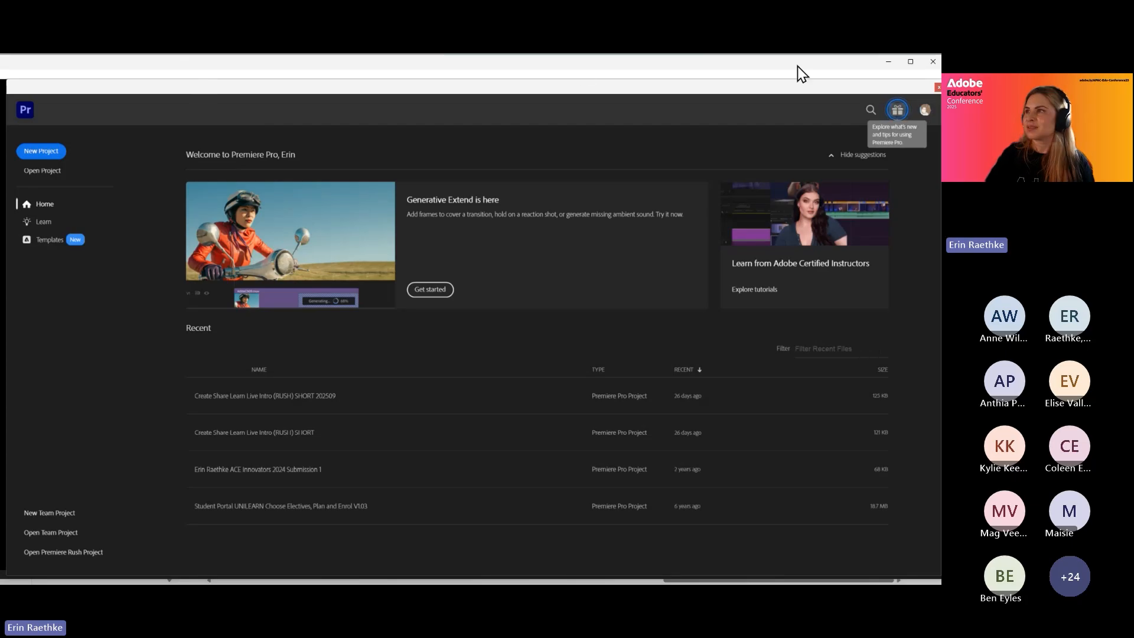
click(907, 65)
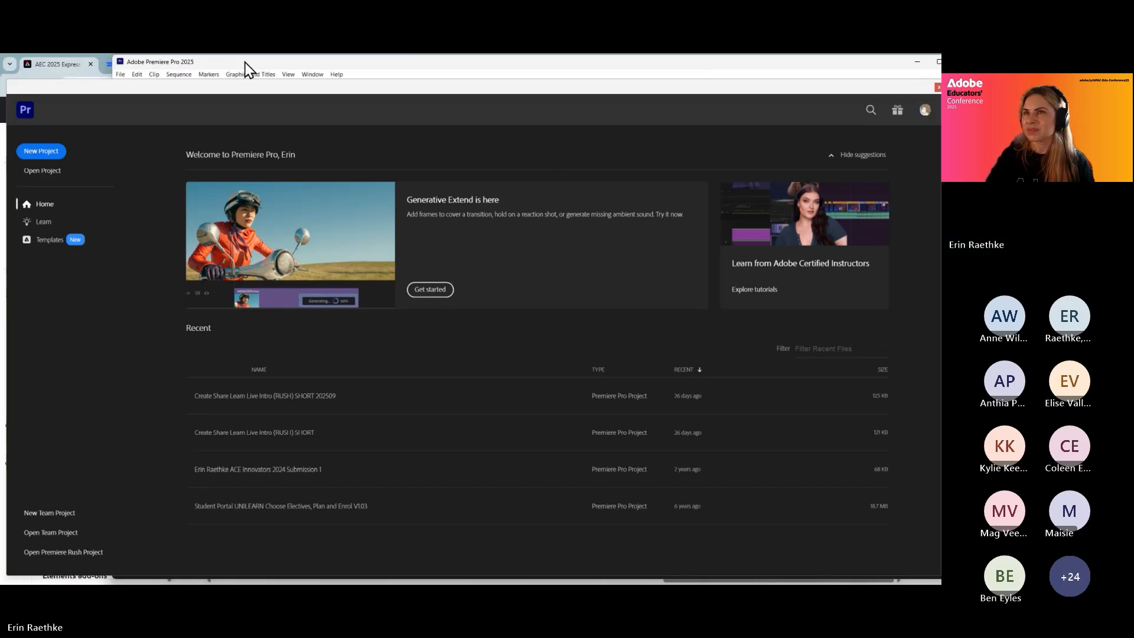
click(43, 152)
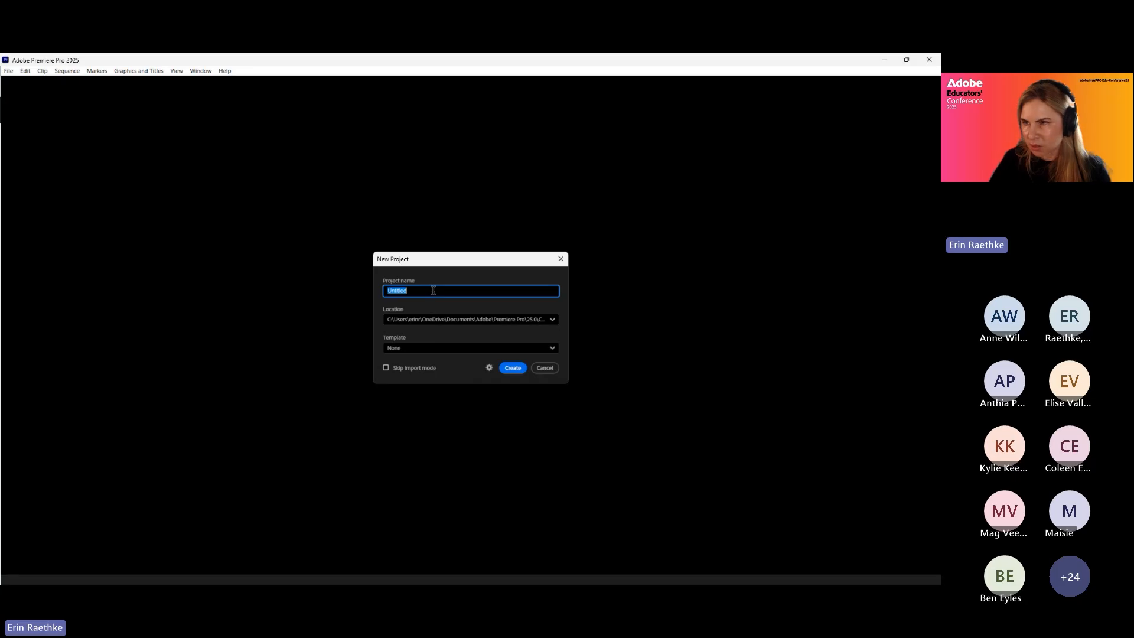
text(AEC Demo)
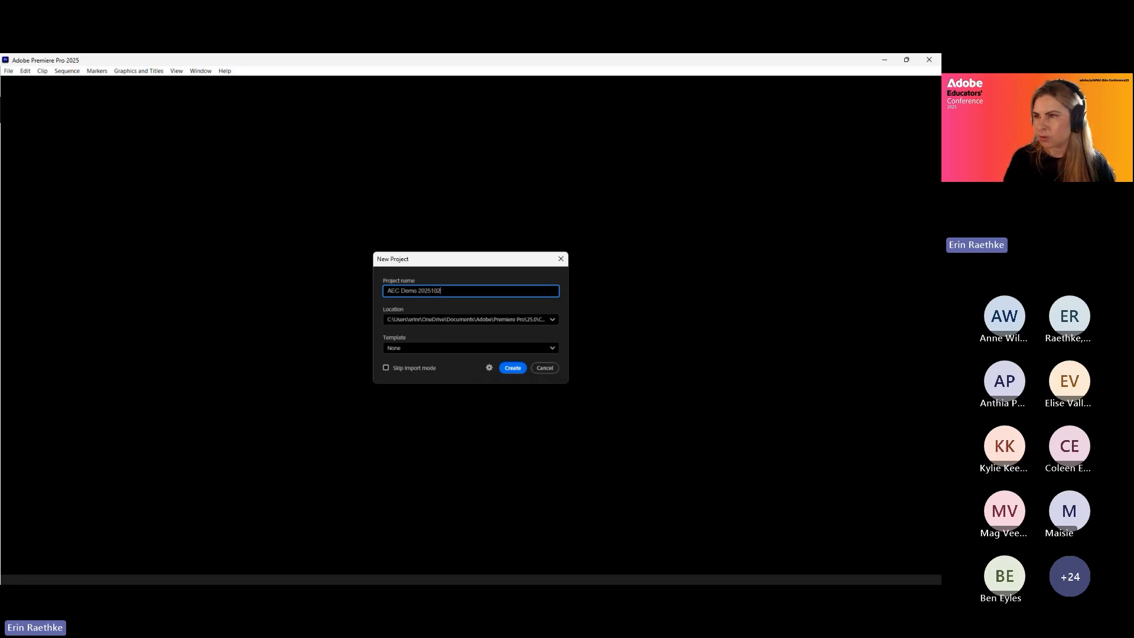
text( 20251002)
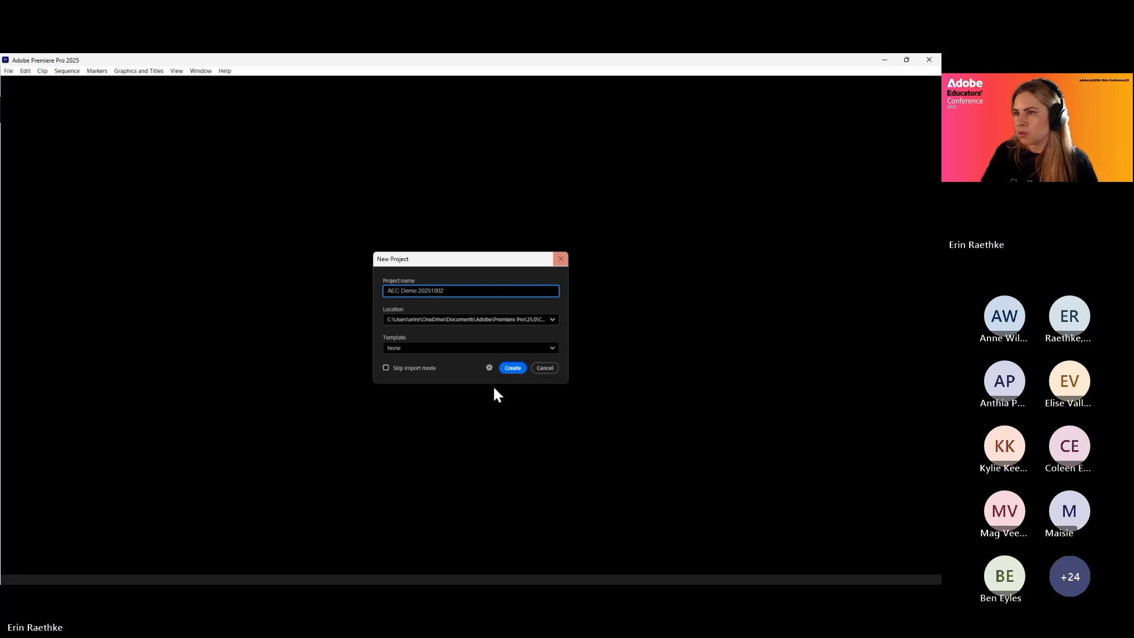
click(521, 369)
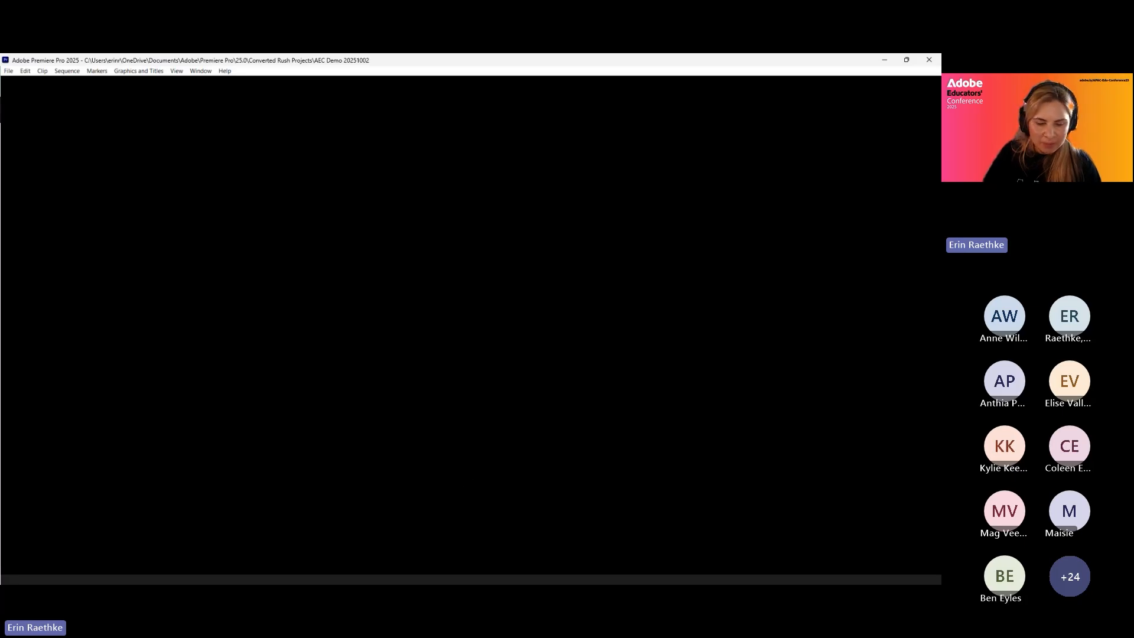
Copy the videos Untitled-1 and Example for AEC 20251002- Pr-2 from the Downloads folder into the AEC Demo 2025 folder.
key(alt+Tab)
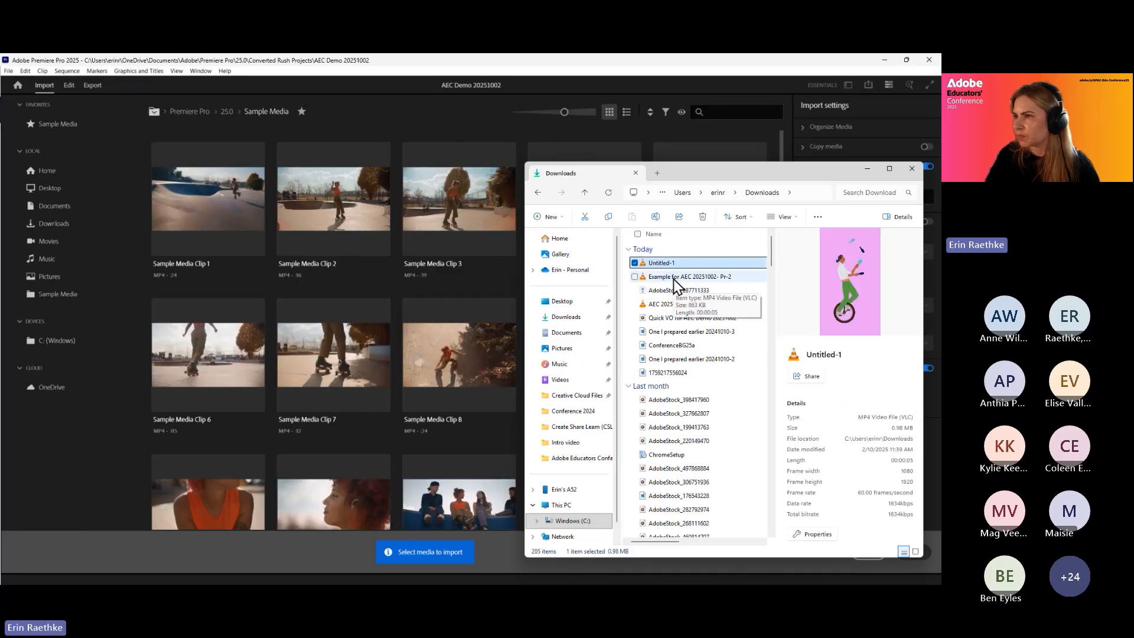
ctrl+click(673, 278)
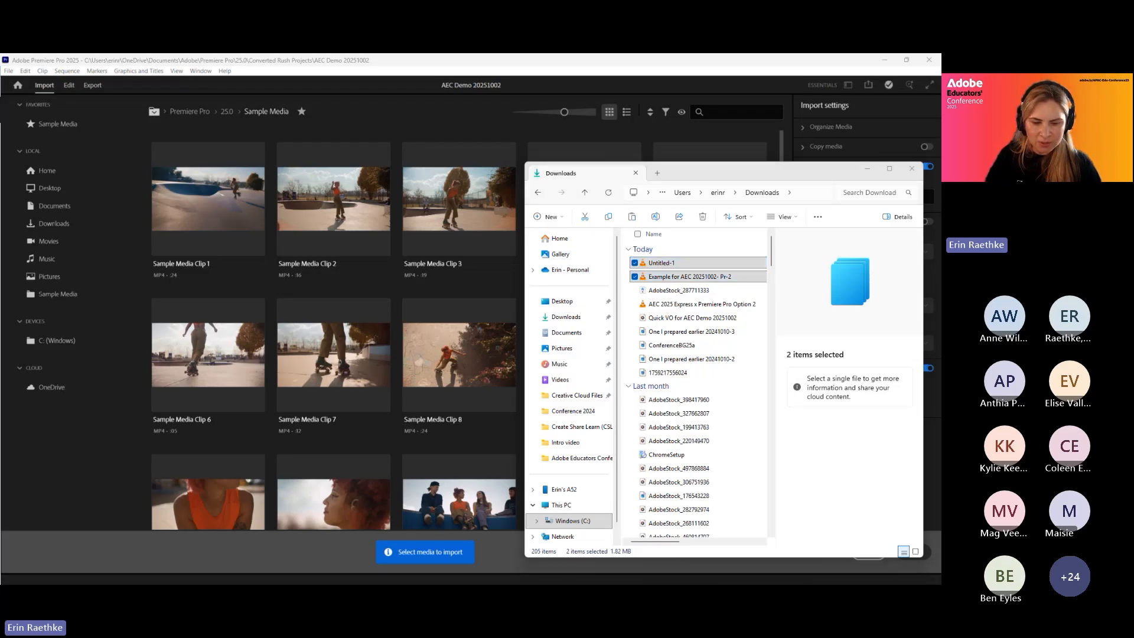
key(alt+Tab)
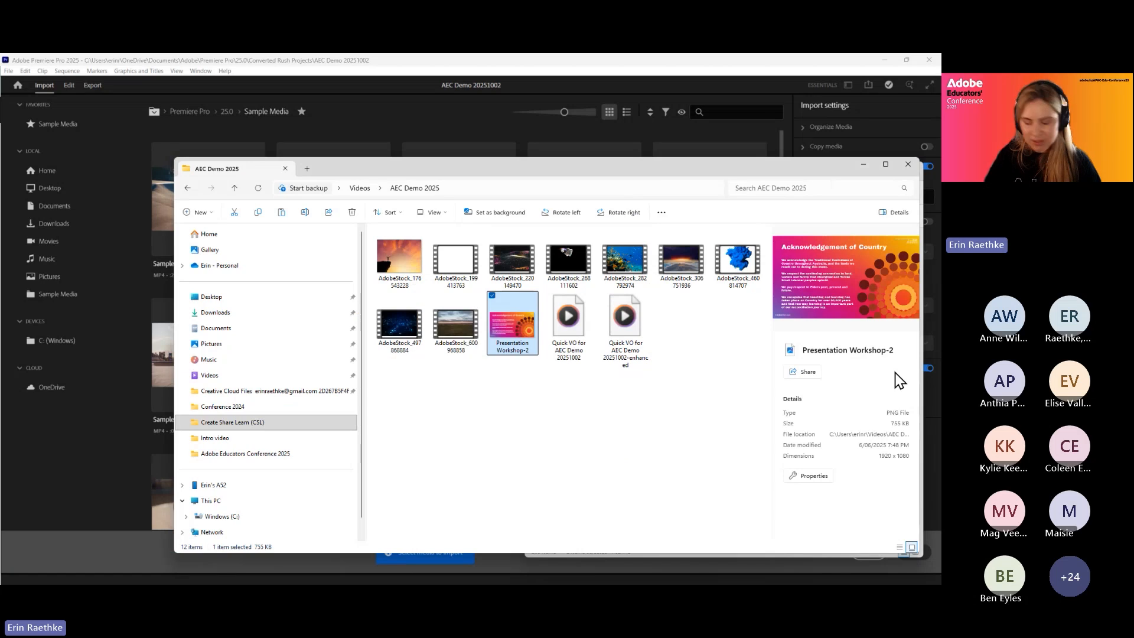
click(588, 458)
key(ctrl+v)
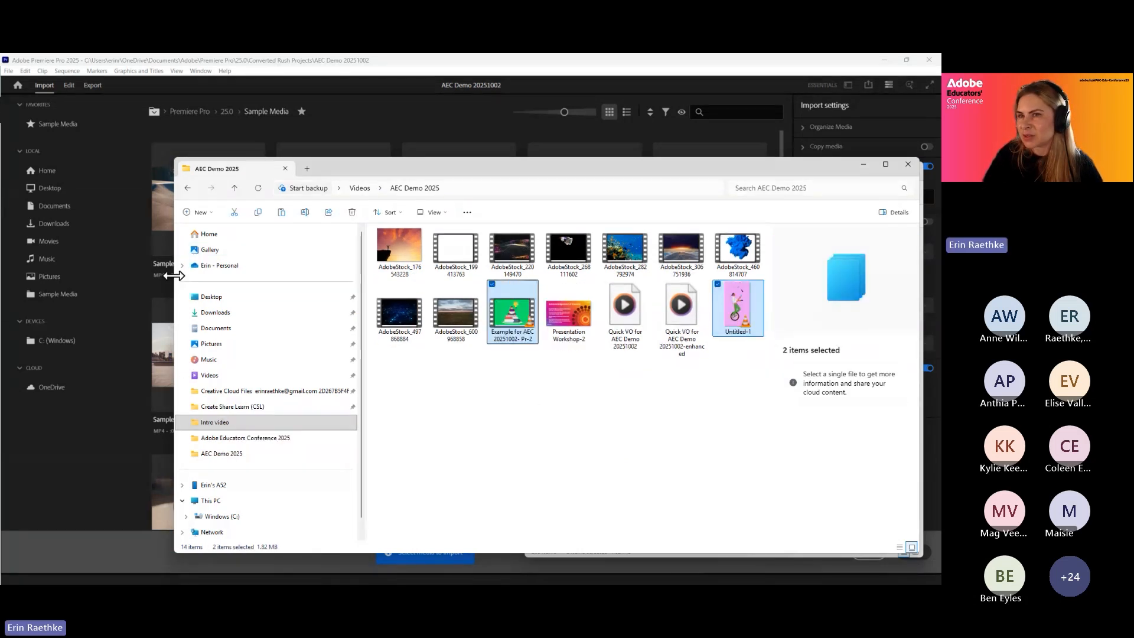
Narrow the AEC Demo 2025 folder window, hide its details pane, and show the folder's full path.
drag(176, 281, 351, 281)
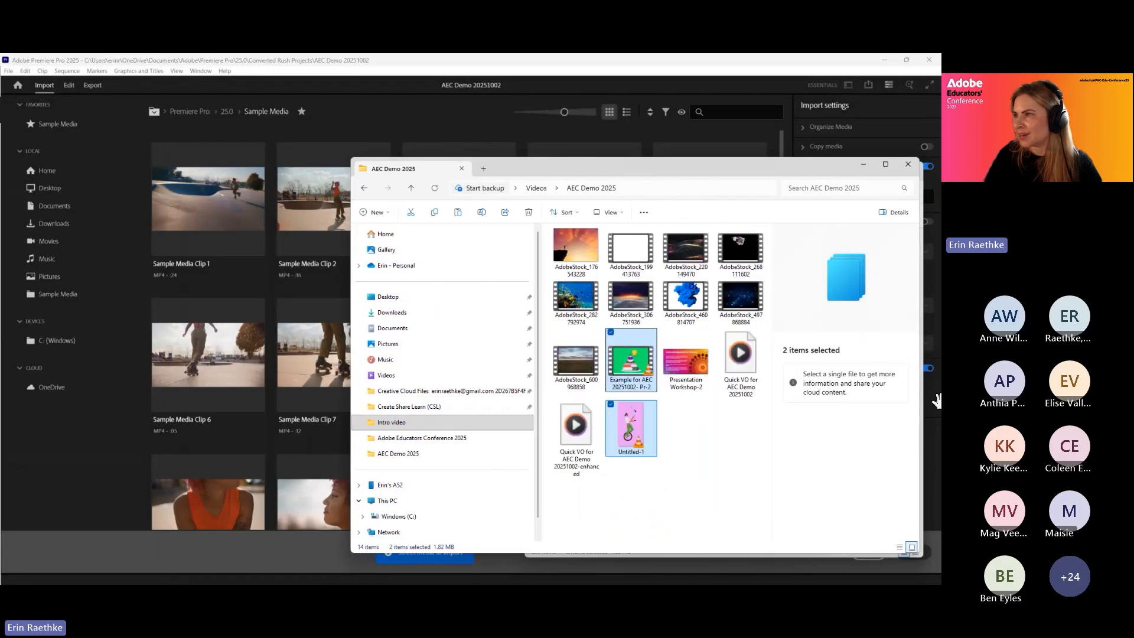
click(894, 212)
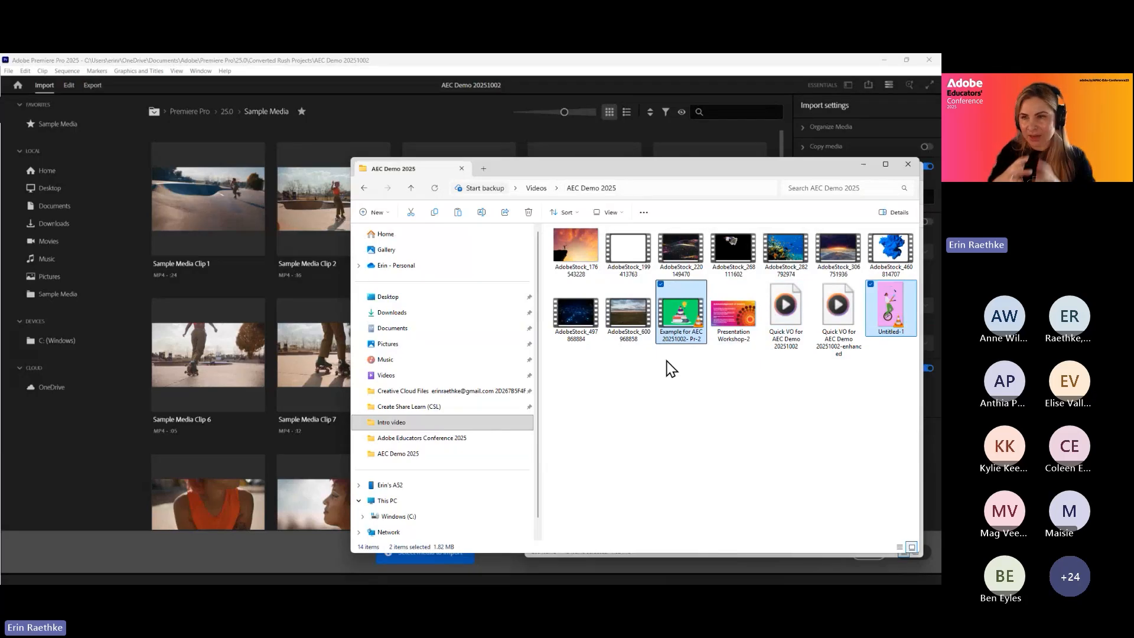
click(384, 65)
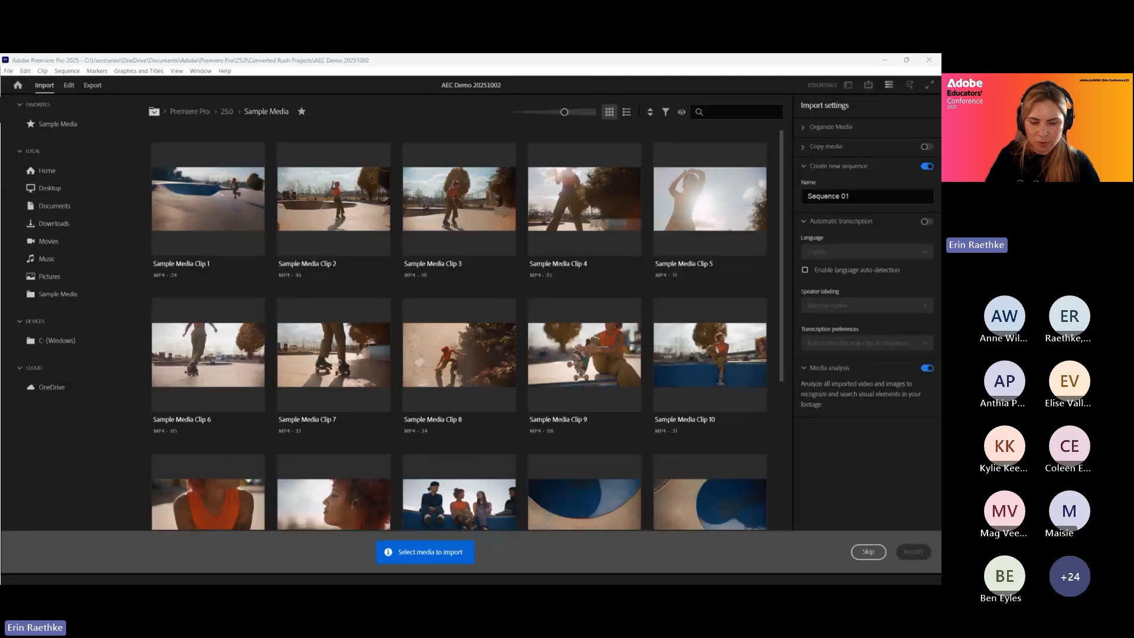
key(alt+Tab)
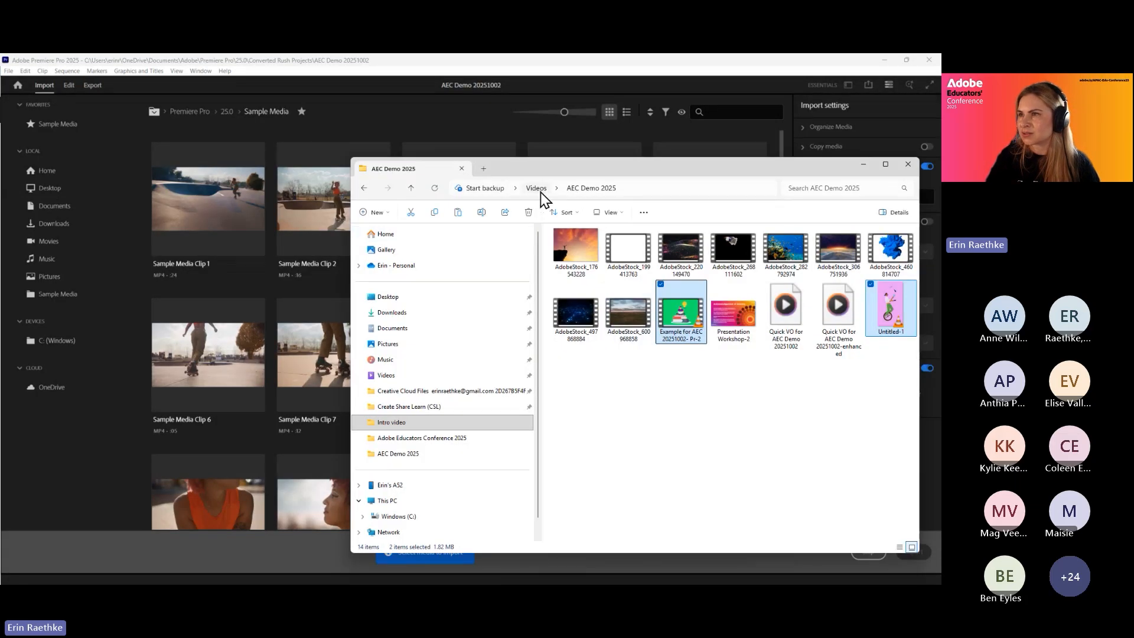
click(636, 188)
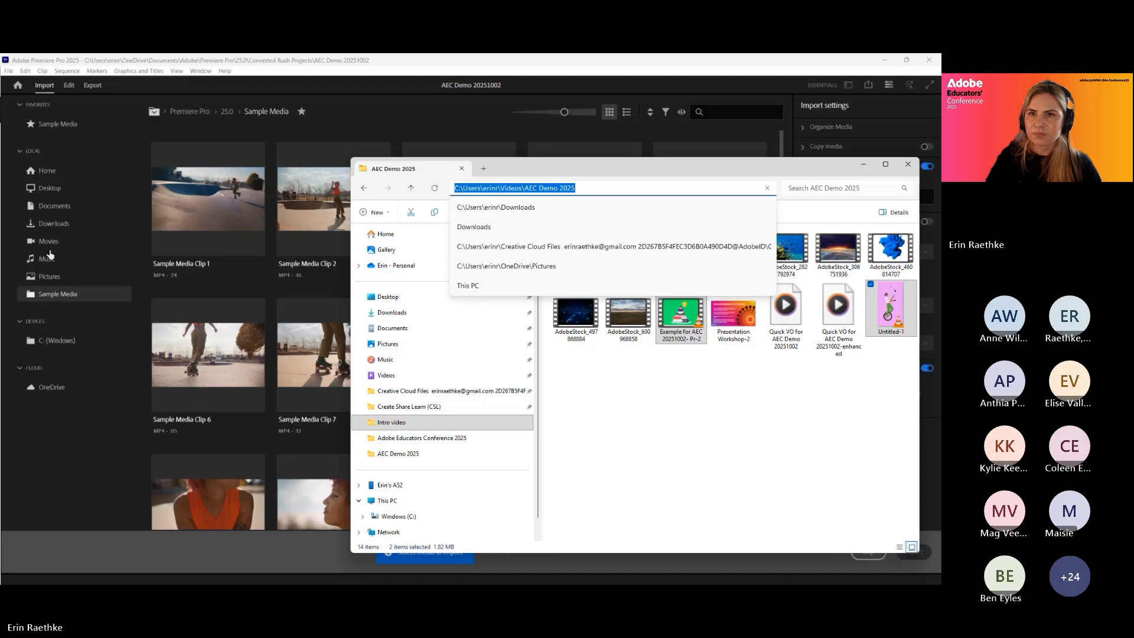
Browse the Premiere Pro import view from the C: drive through Users and the personal profile folder to the Videos folder.
click(44, 341)
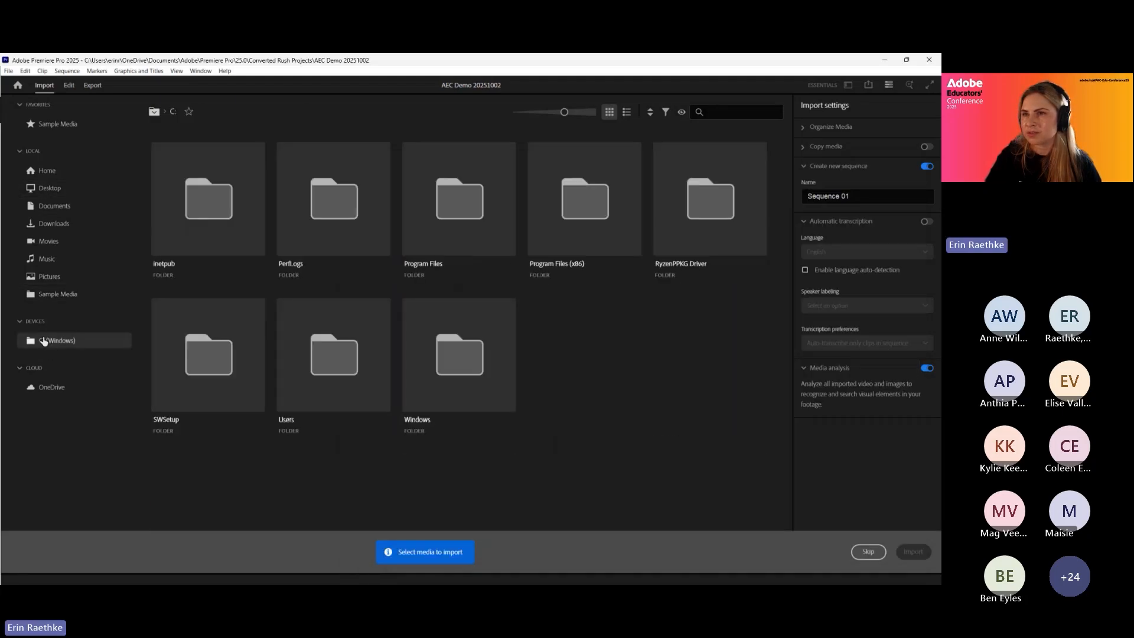
double_click(360, 367)
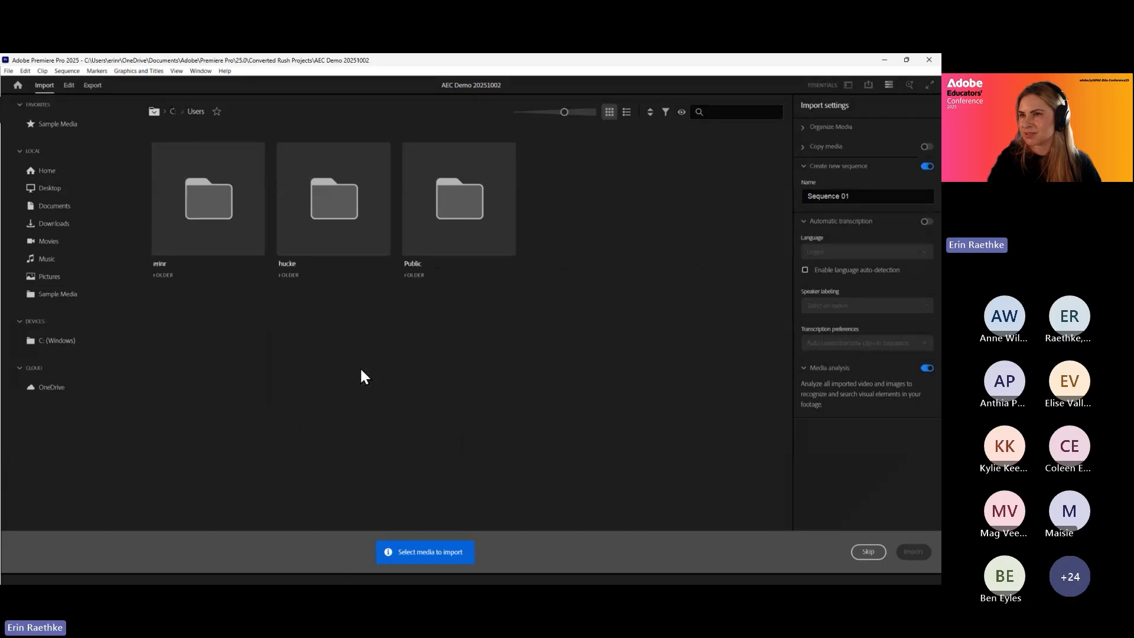
double_click(255, 217)
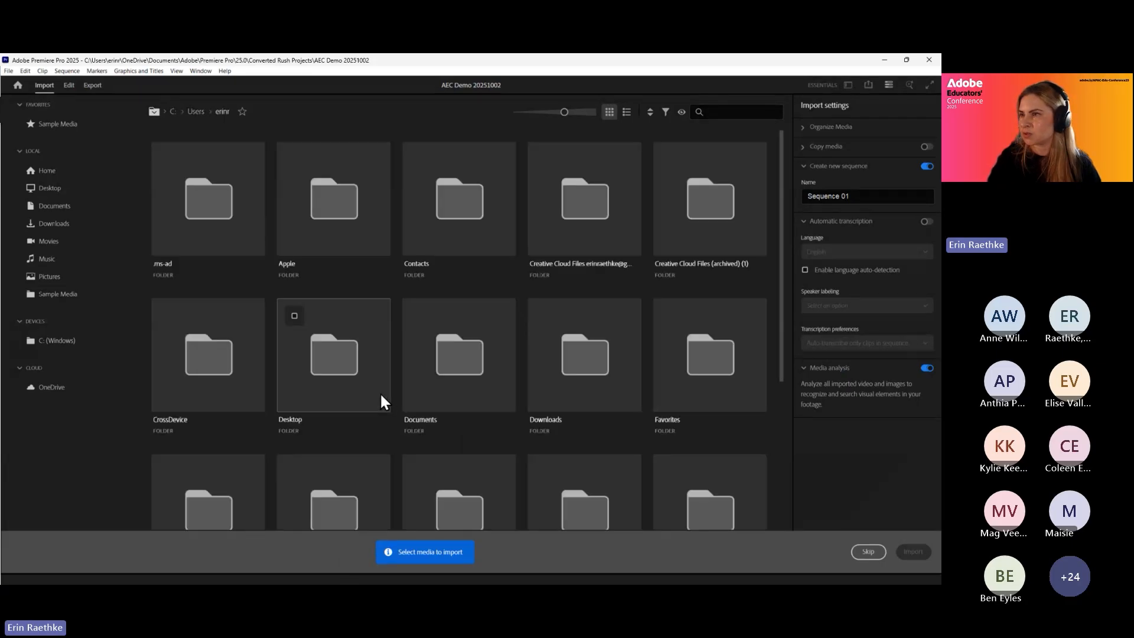
scroll(384, 392, down, 3)
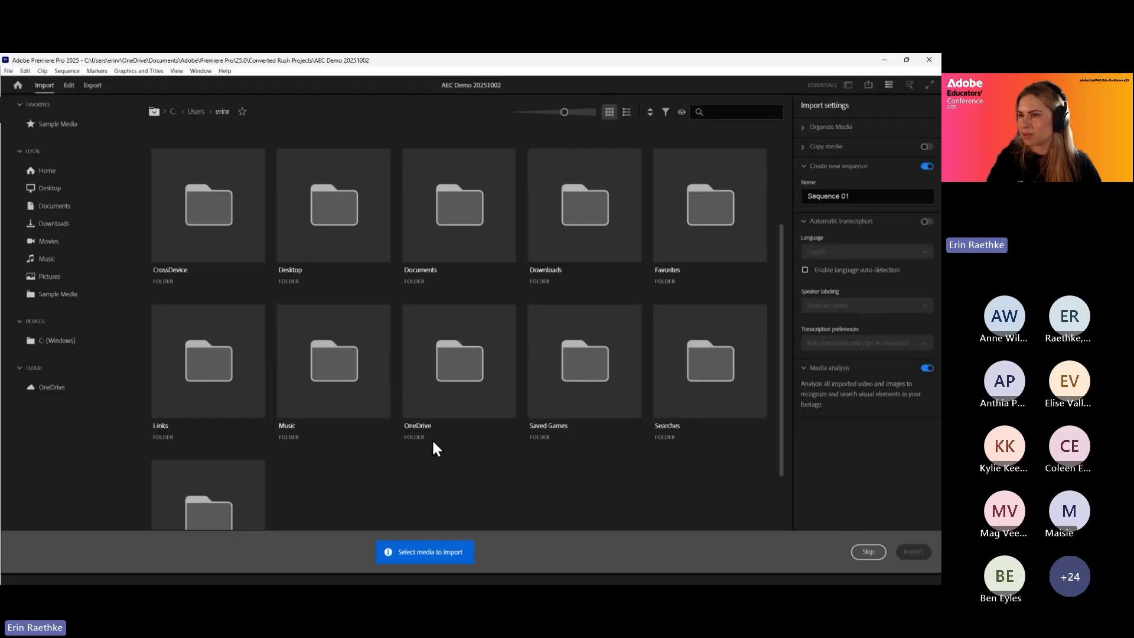
scroll(461, 443, down, 2)
double_click(239, 450)
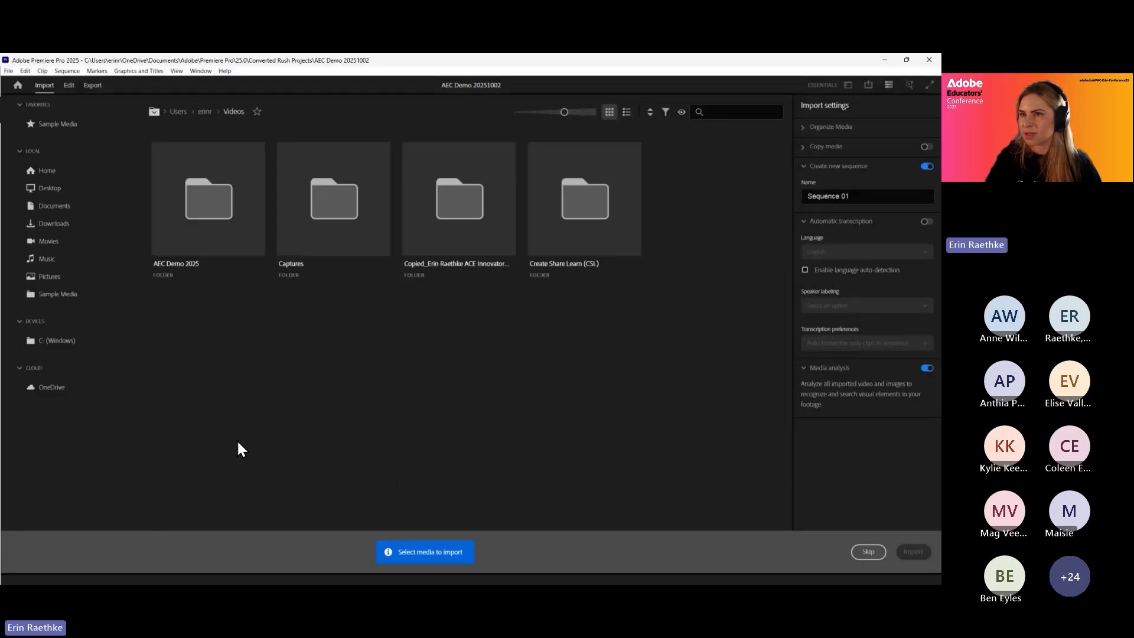
Import all media in the AEC Demo 2025 folder into Sequence 01 and scrub to the unicycle juggler clip at about 00:04:13:04.
click(199, 197)
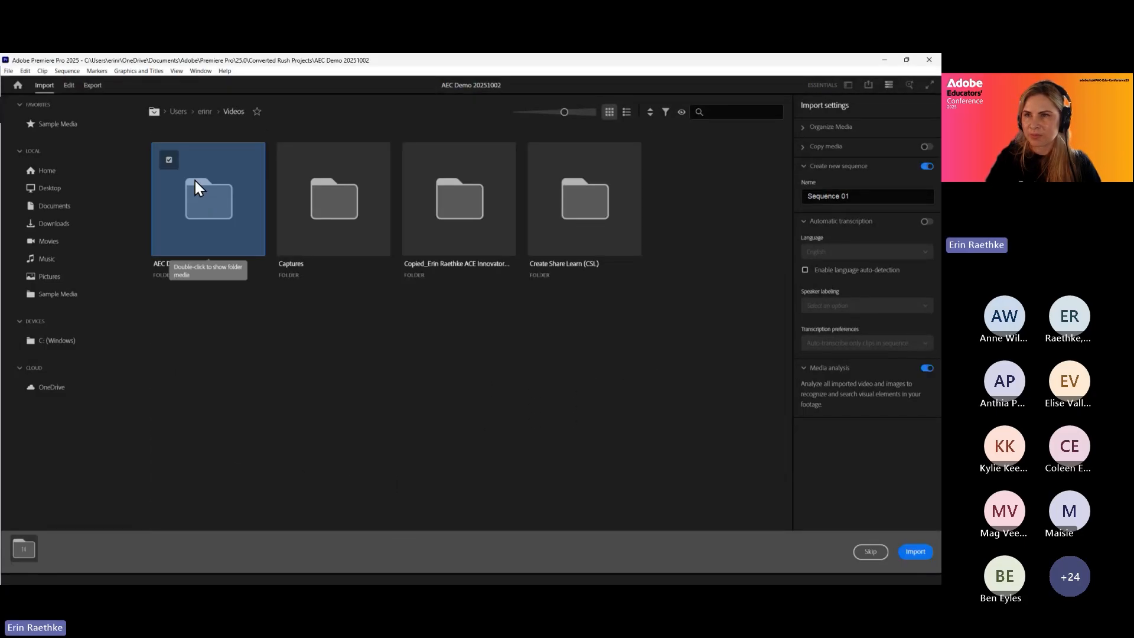
click(168, 159)
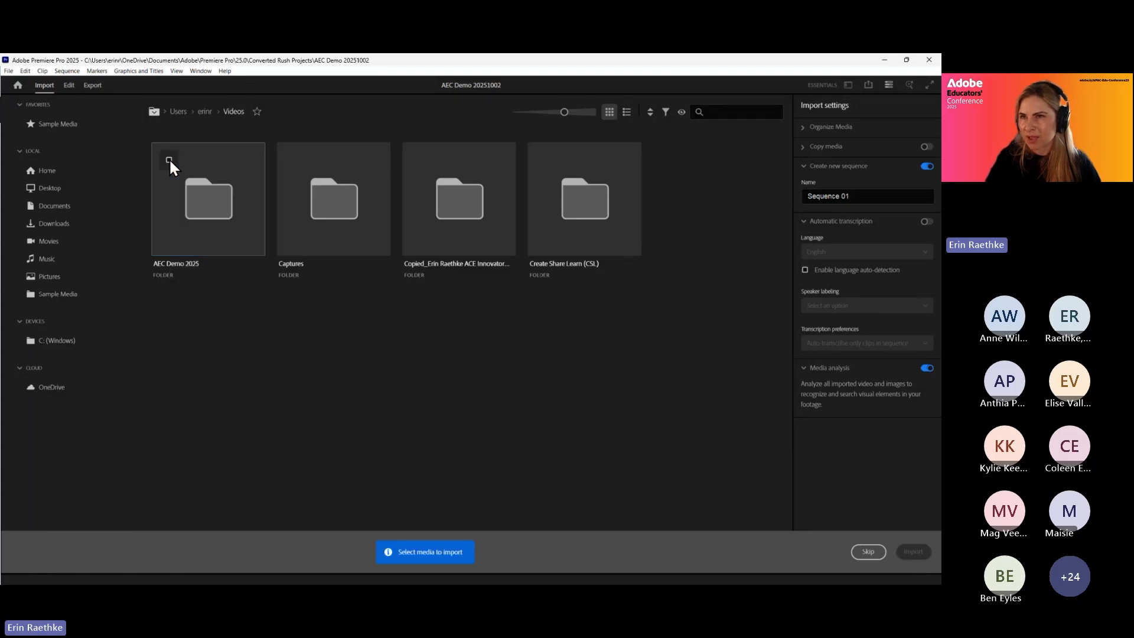
click(169, 159)
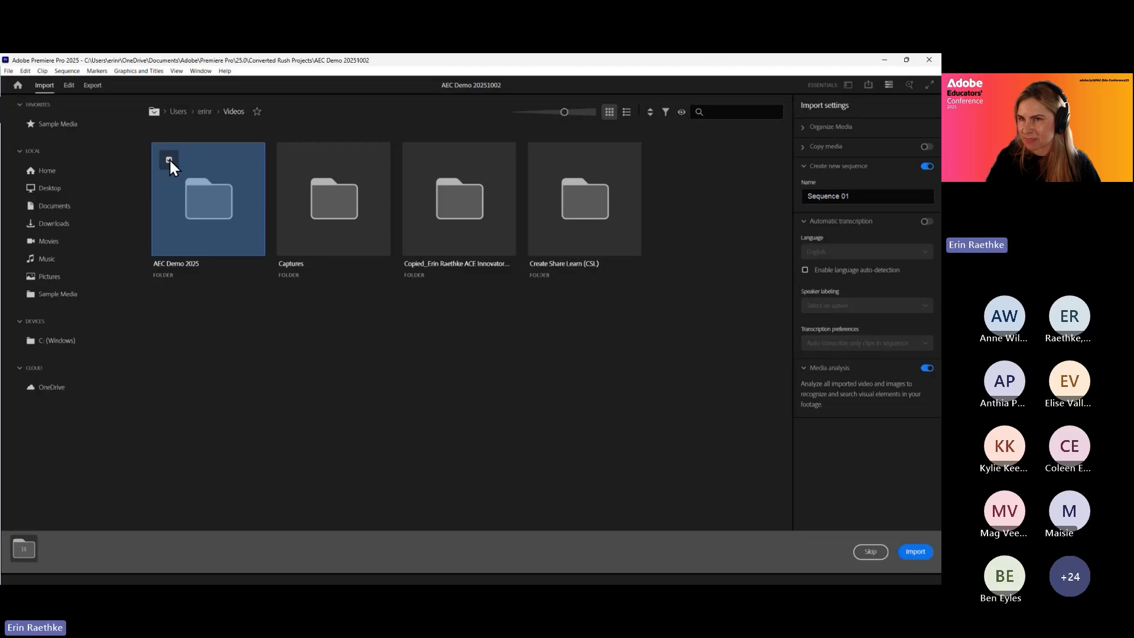
double_click(195, 193)
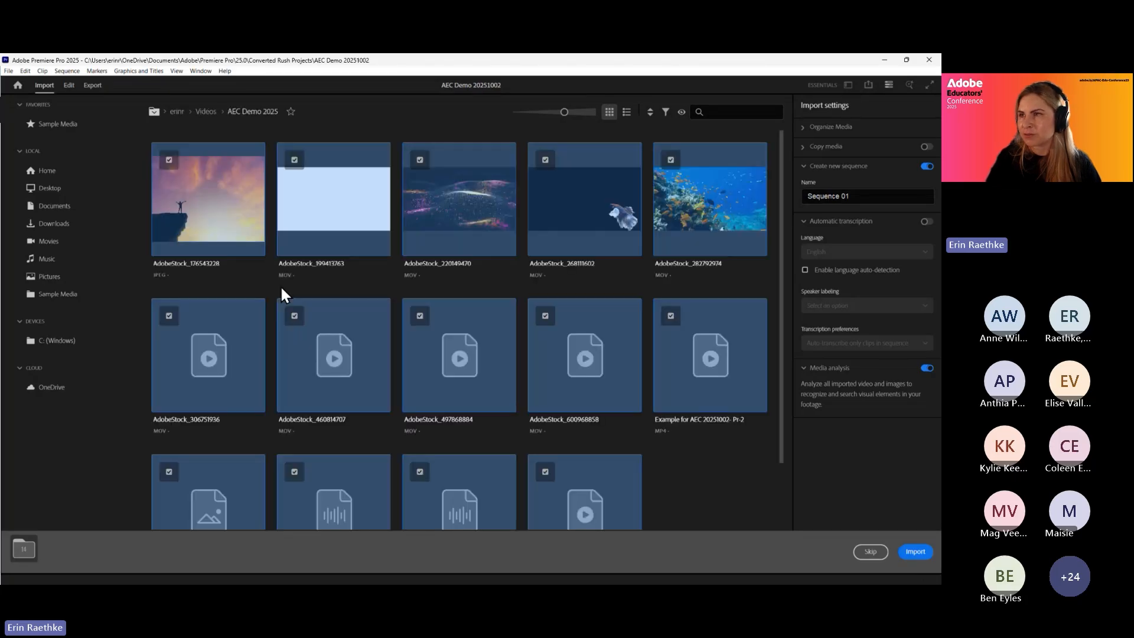
scroll(649, 399, down, 1)
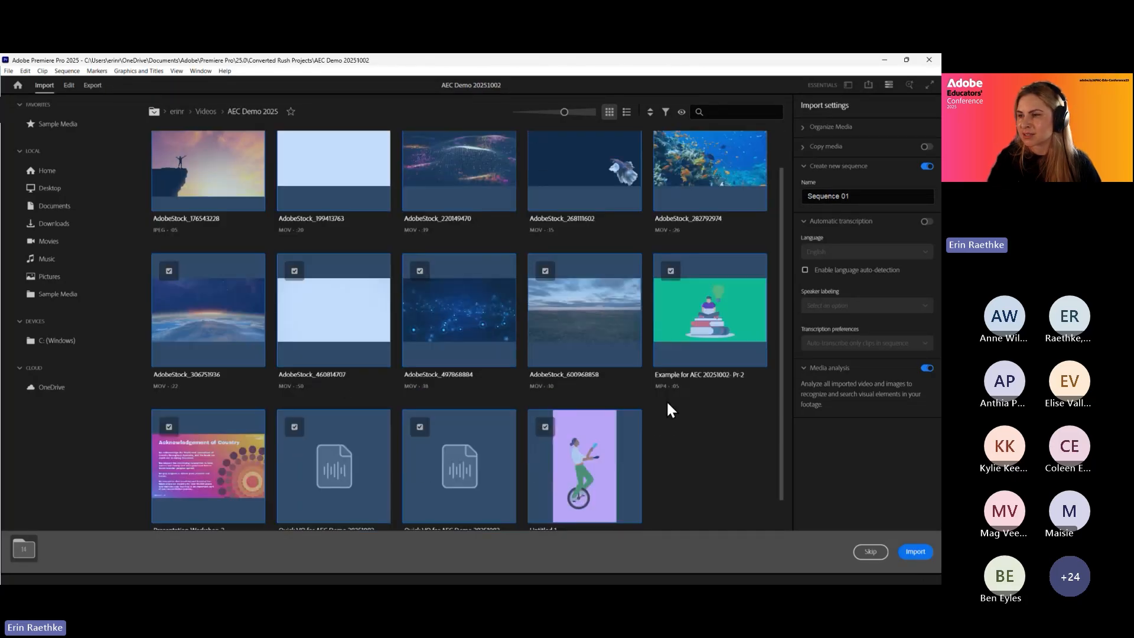
click(921, 554)
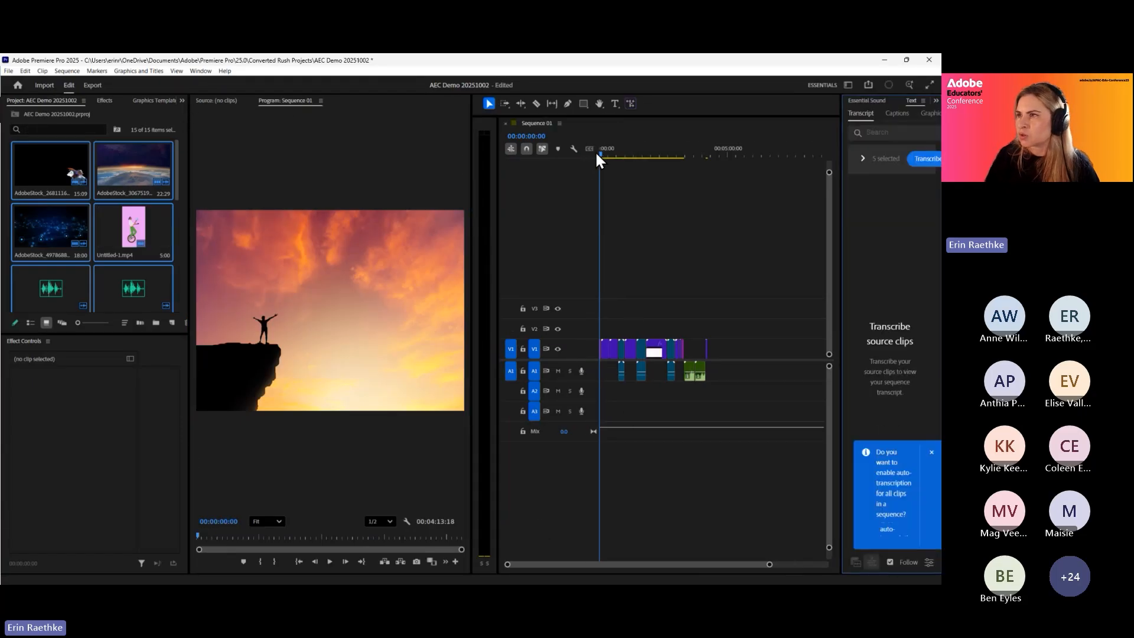
drag(596, 153, 708, 162)
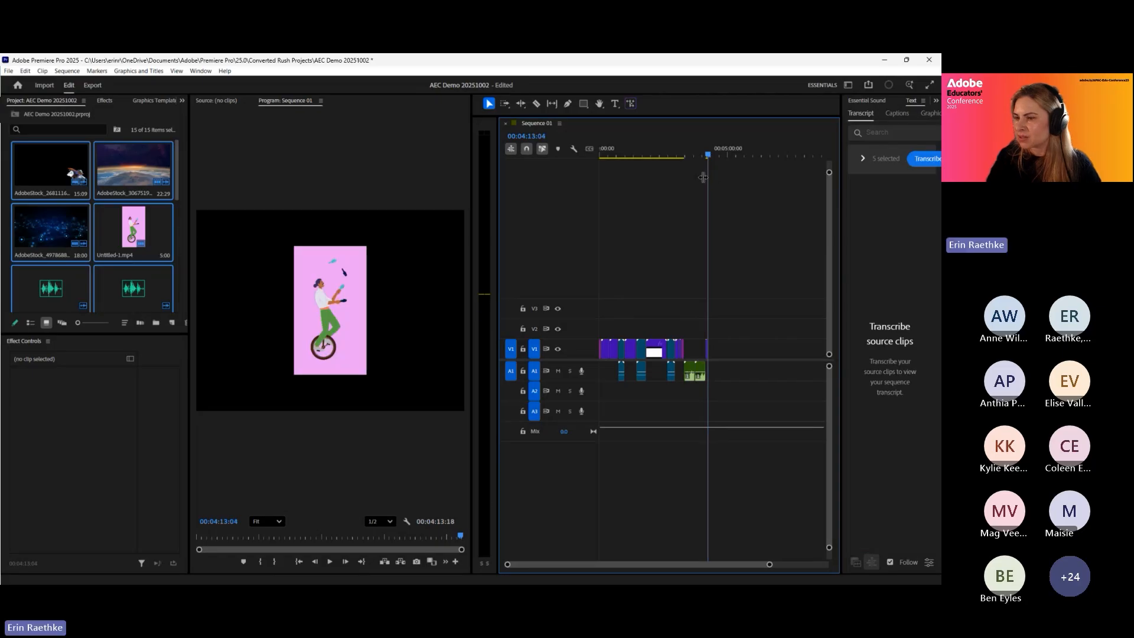
Move the Untitled-1.mp4 clip onto track V2 above the landscape clip and place the playhead on it at 00:03:00:15.
drag(507, 564, 611, 563)
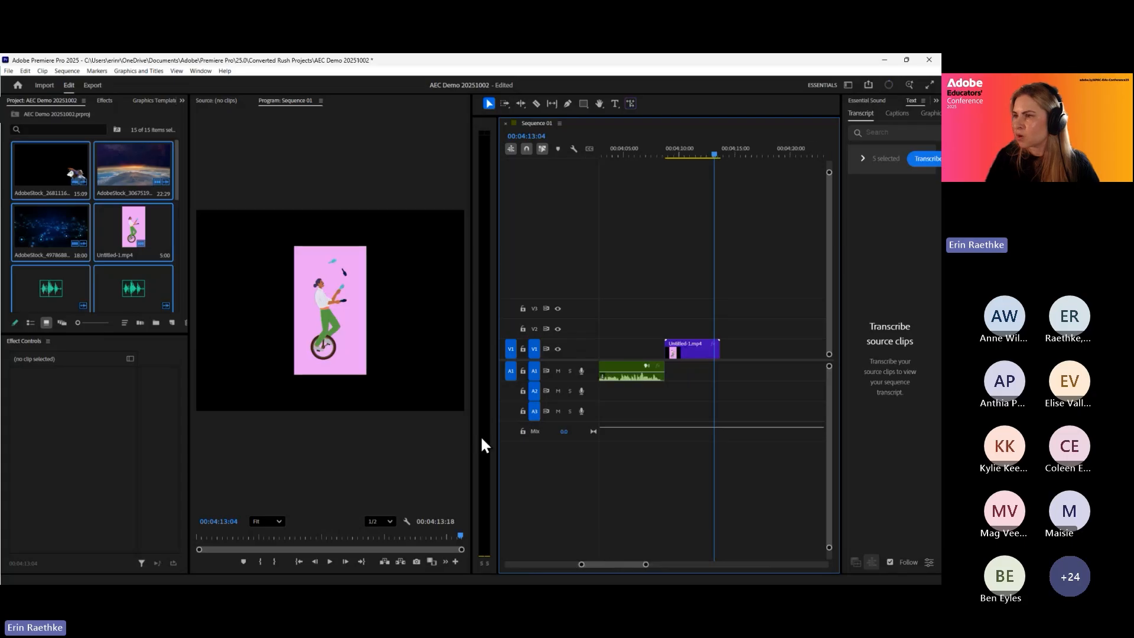
click(685, 354)
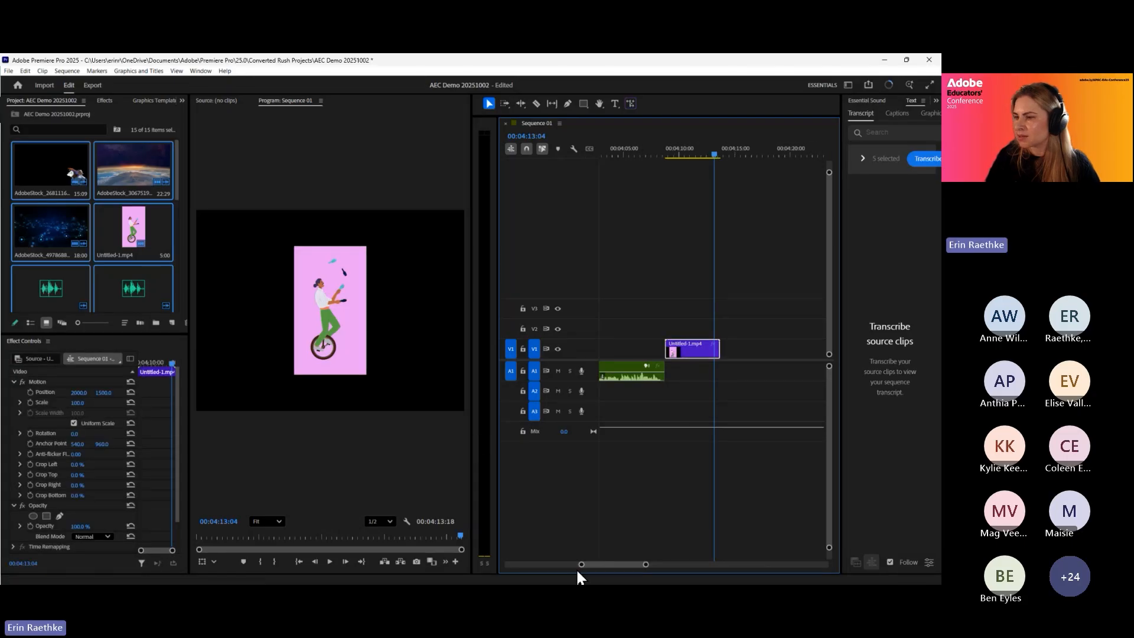
drag(581, 564, 542, 565)
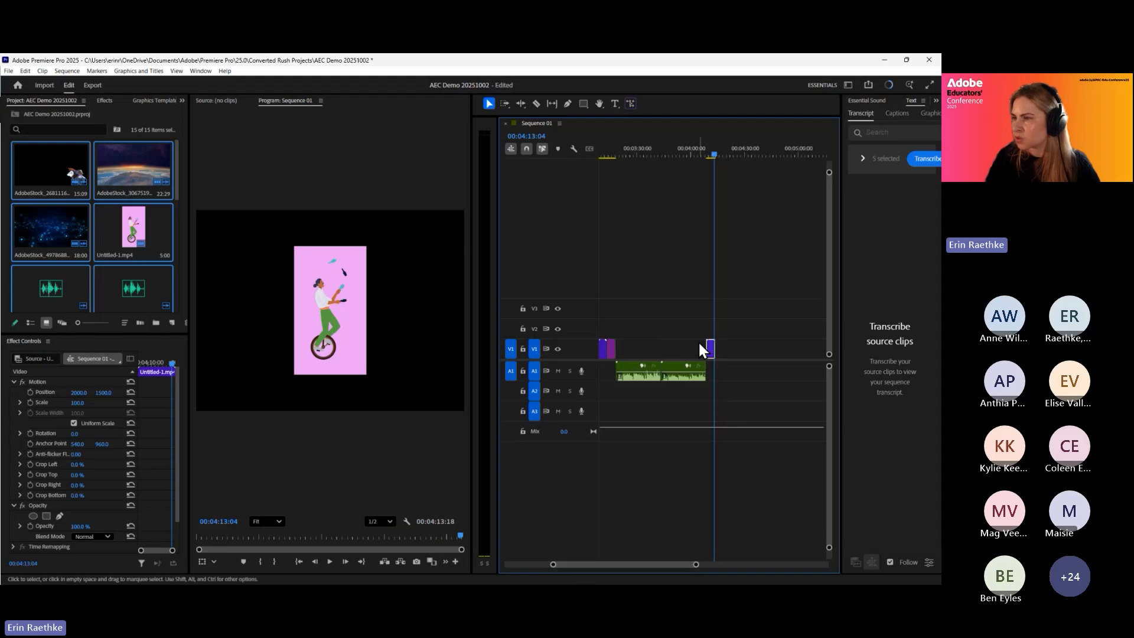
drag(710, 350, 659, 321)
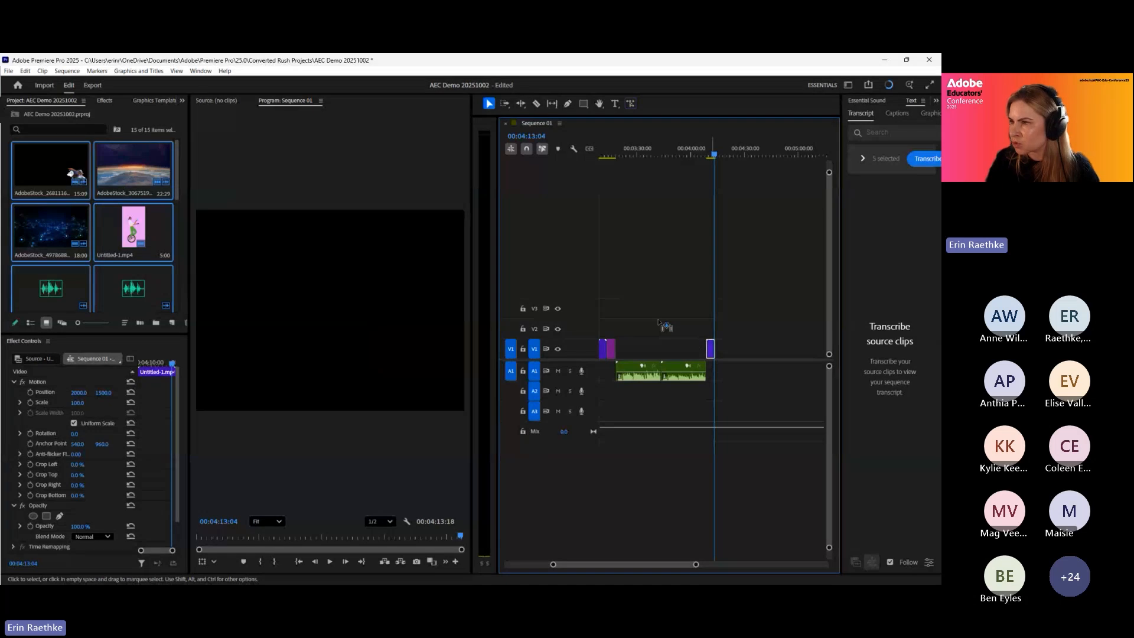
mouse_move(659, 322)
mouse_down()
mouse_move(672, 325)
mouse_move(662, 326)
mouse_up()
click(652, 155)
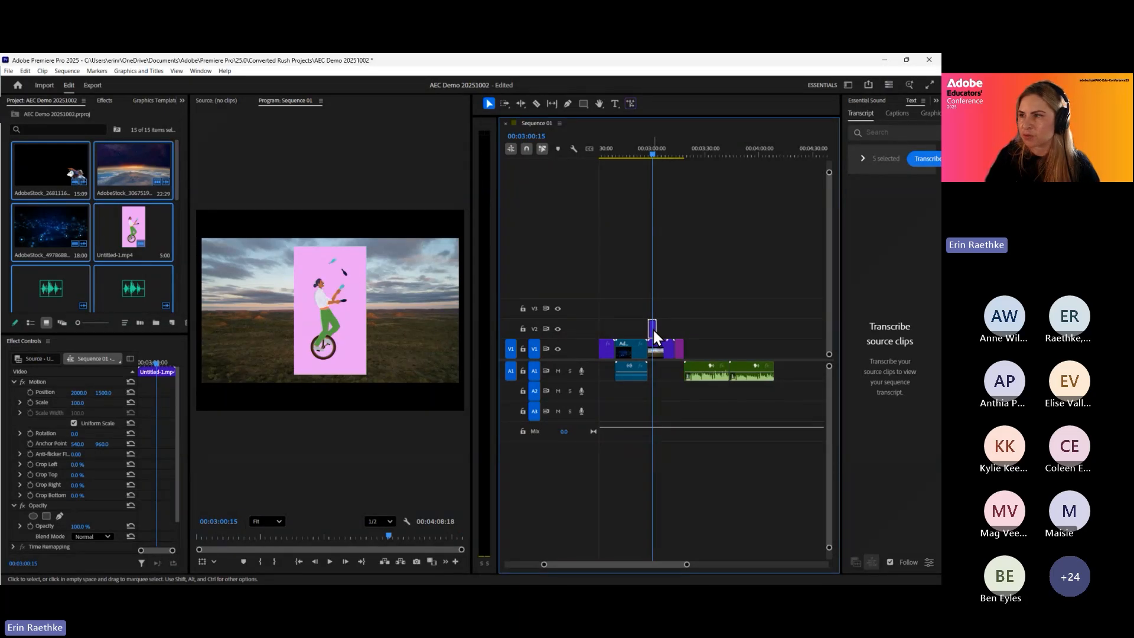
click(666, 296)
click(652, 334)
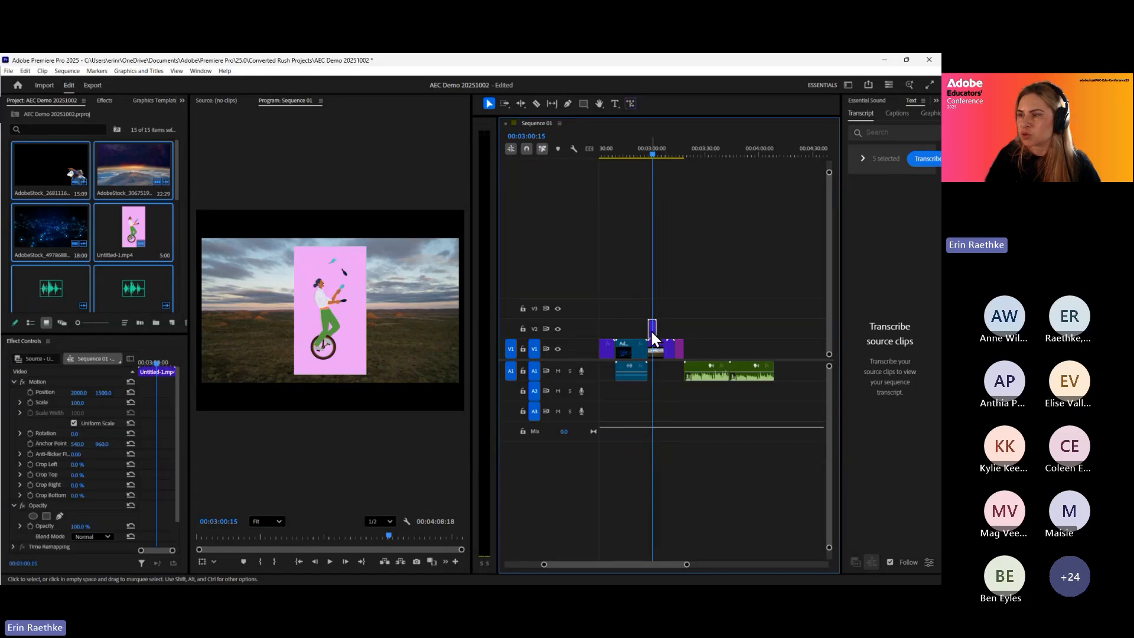
Apply the Ultra Key video effect from the Keying group to the Untitled-1.mp4 clip on V2.
scroll(162, 429, down, 1)
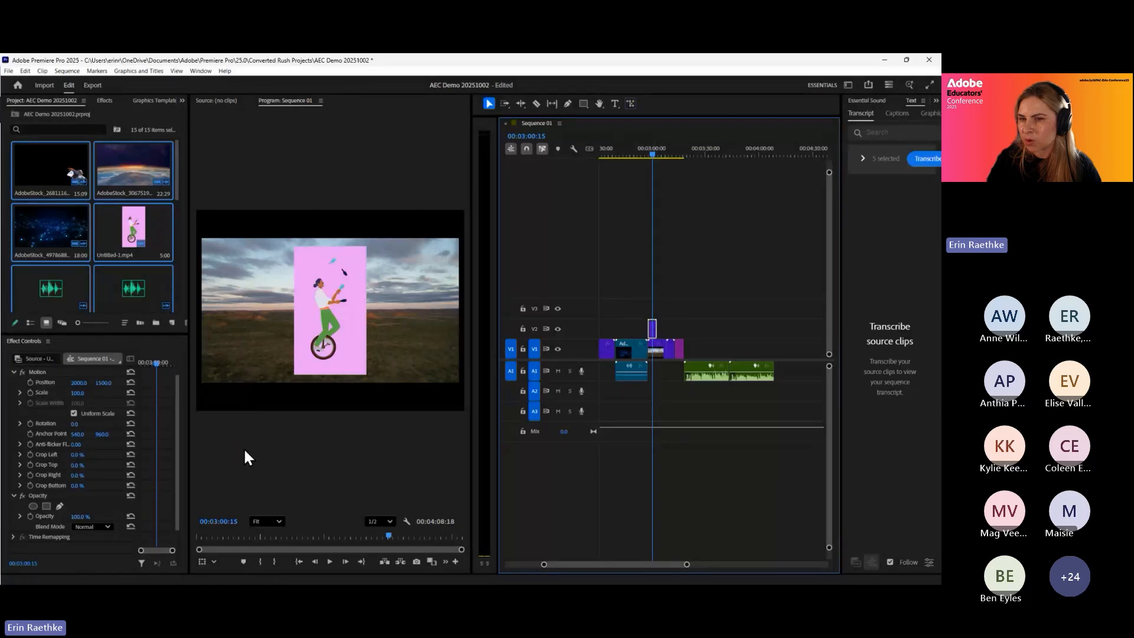
click(104, 100)
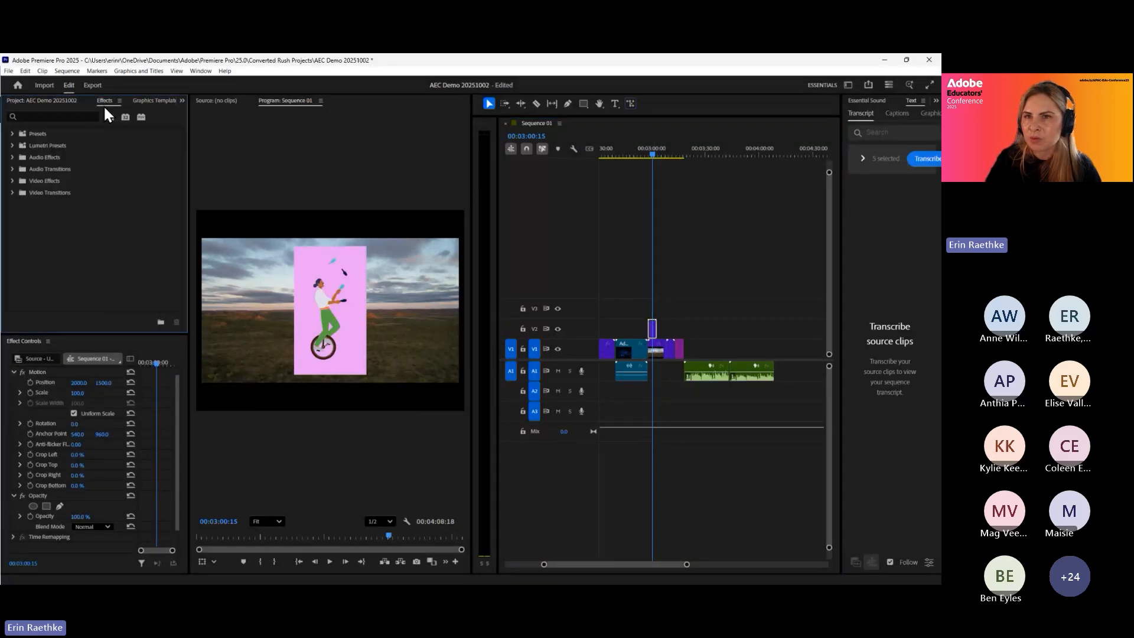
click(12, 181)
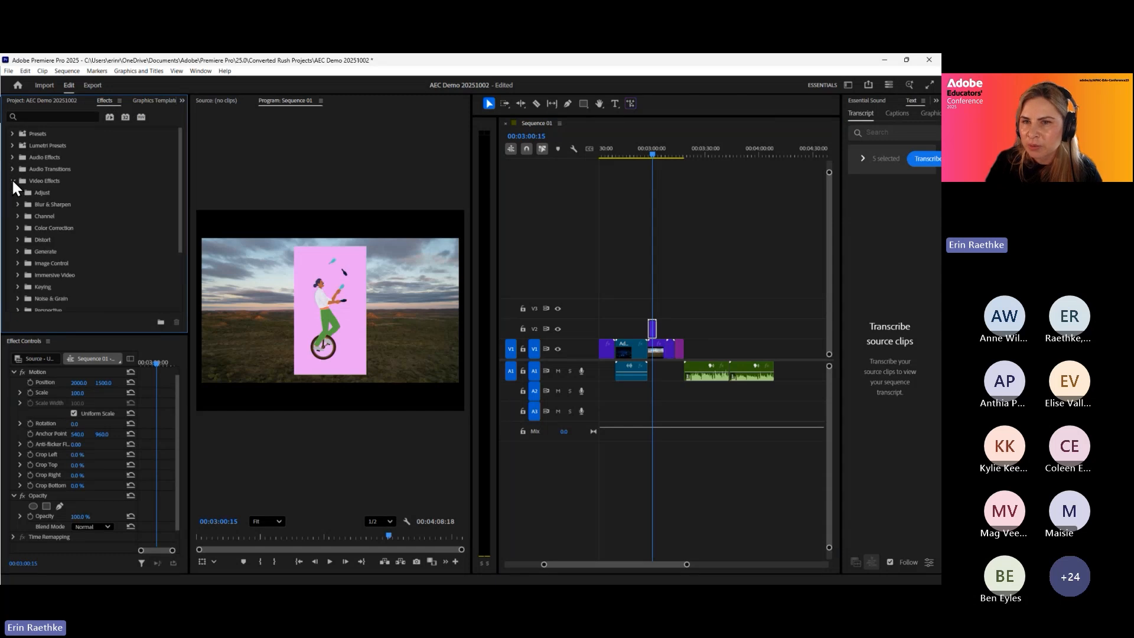
click(18, 286)
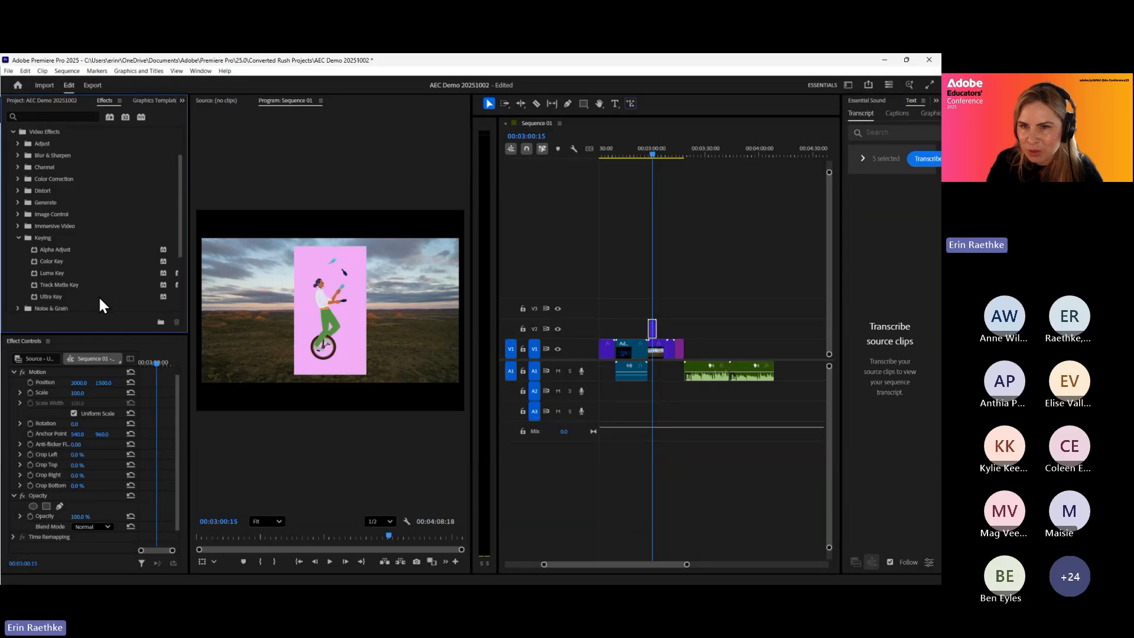
scroll(106, 291, down, 2)
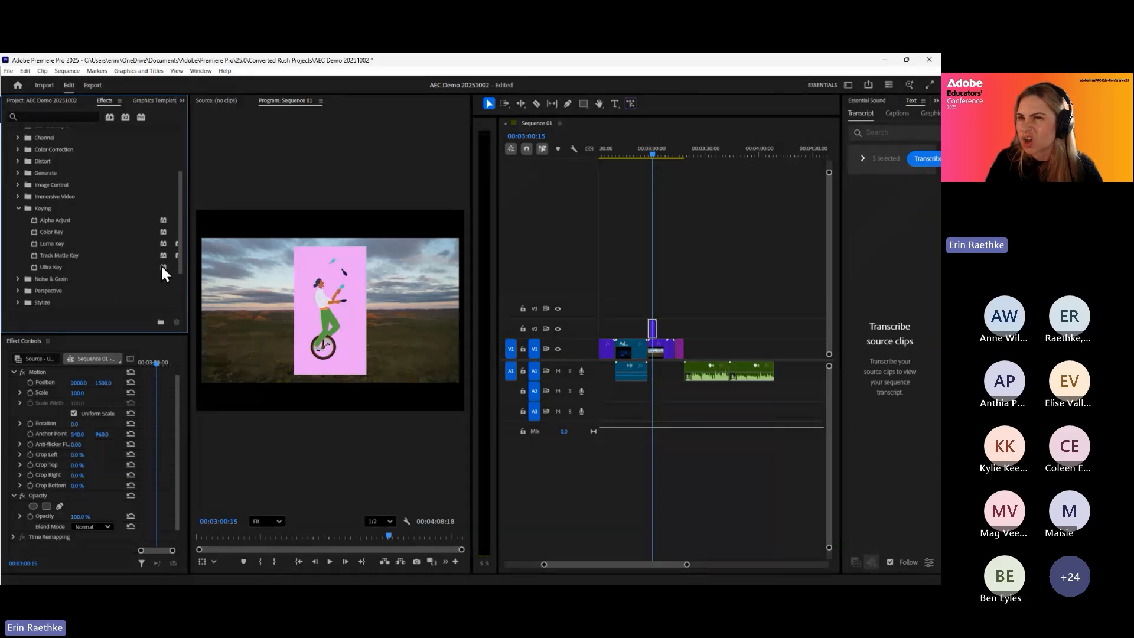
drag(160, 264, 653, 330)
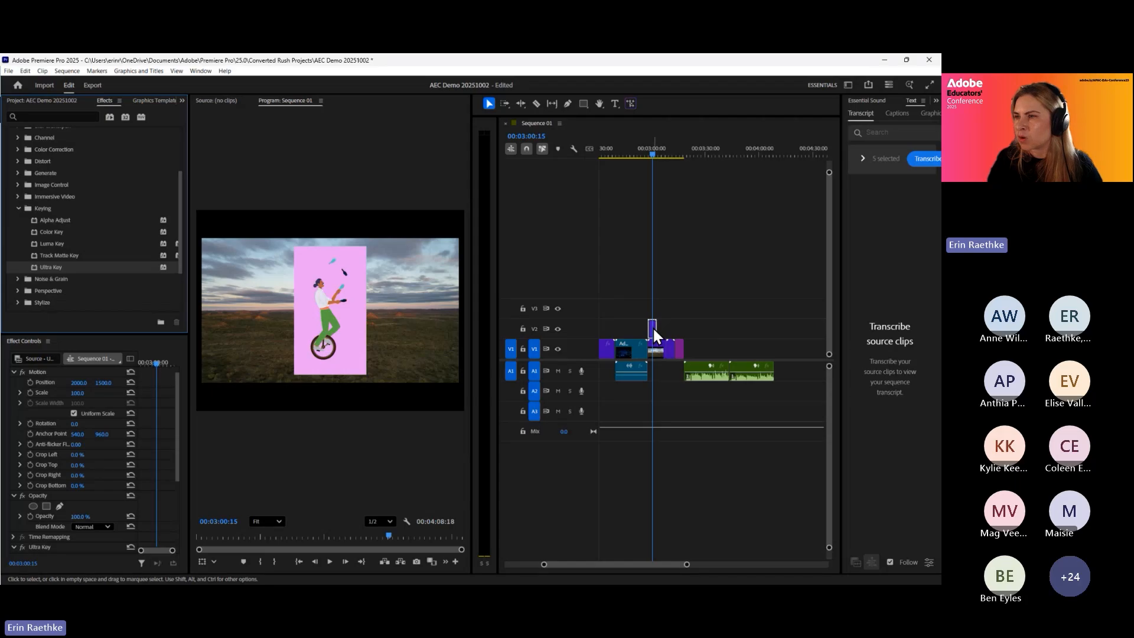
click(651, 329)
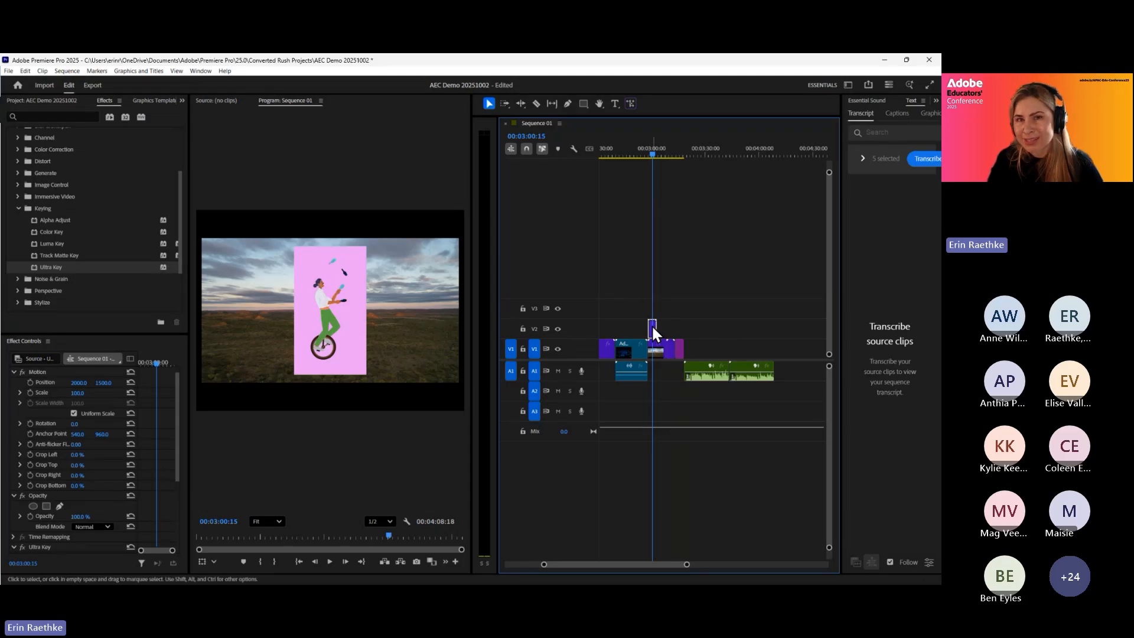
Set the Ultra Key's key color to a light purple with hue 289°, saturation 32% and brightness 84%.
scroll(80, 483, down, 4)
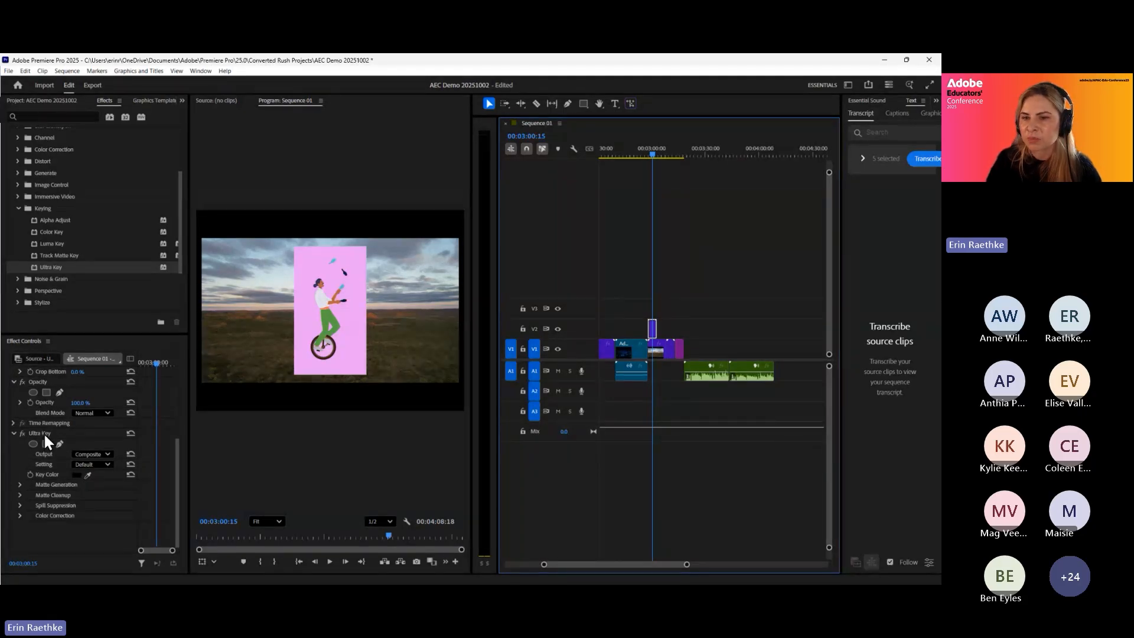
click(87, 474)
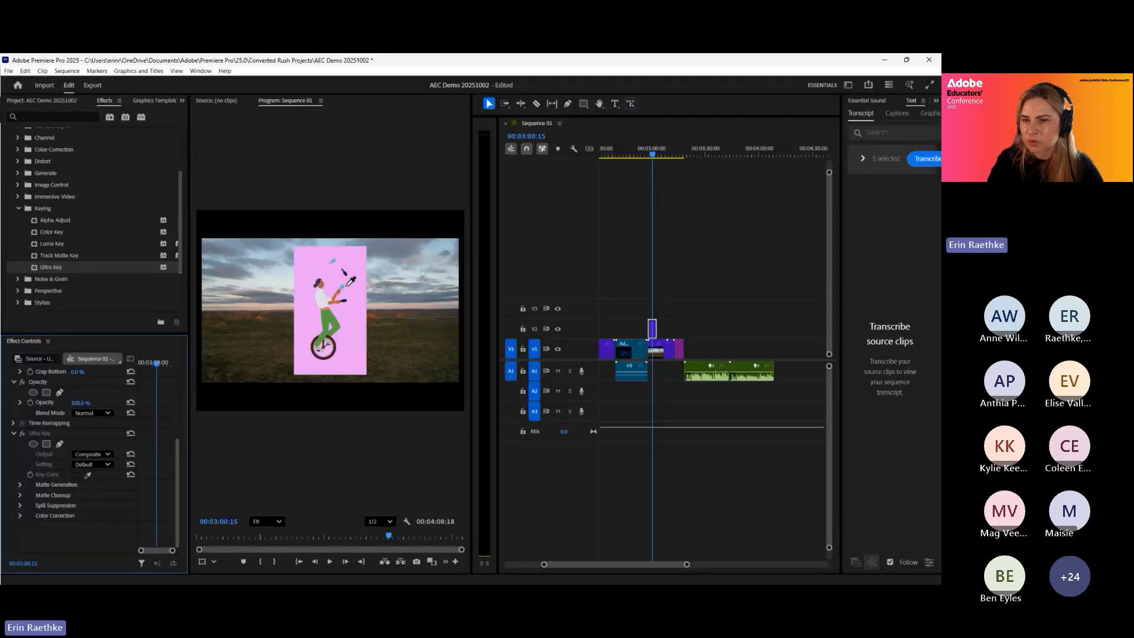
click(347, 285)
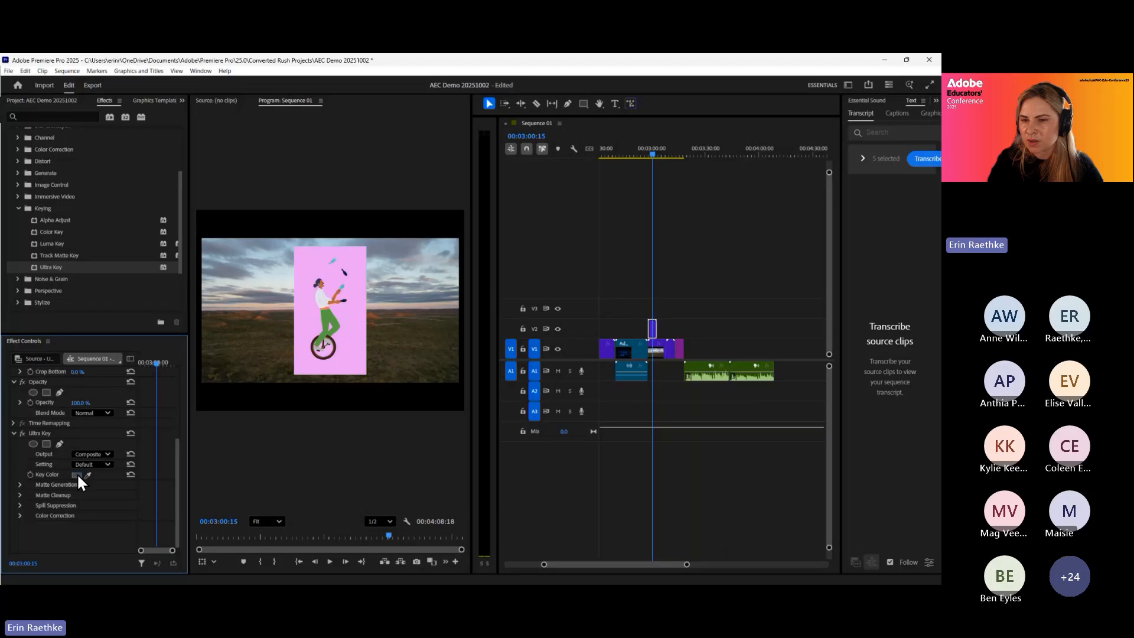
click(77, 474)
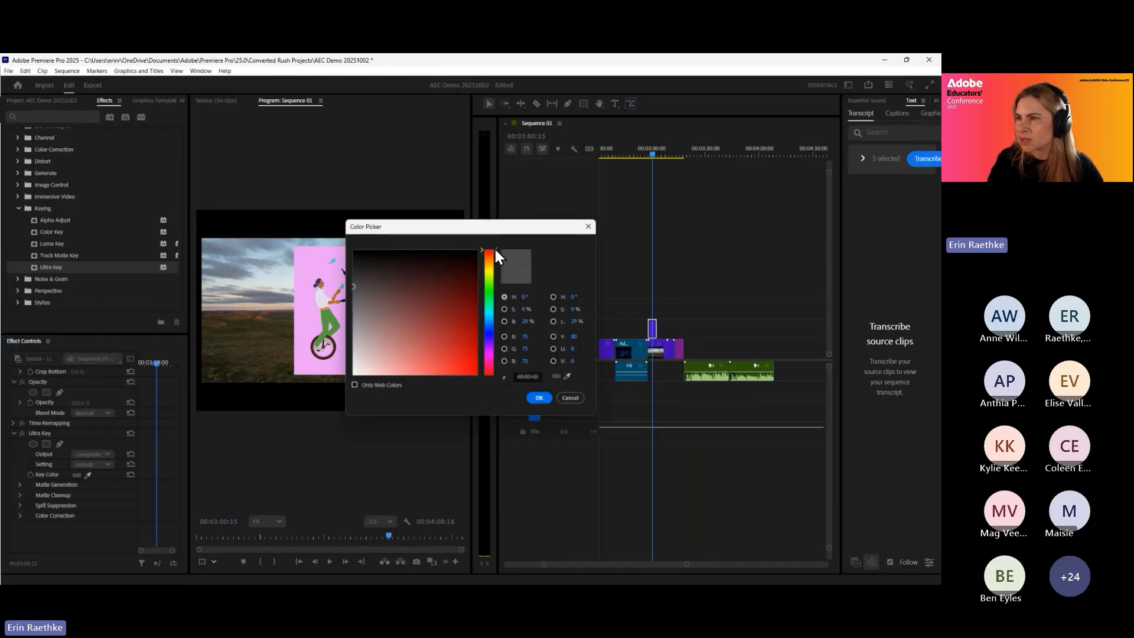
drag(494, 247, 494, 348)
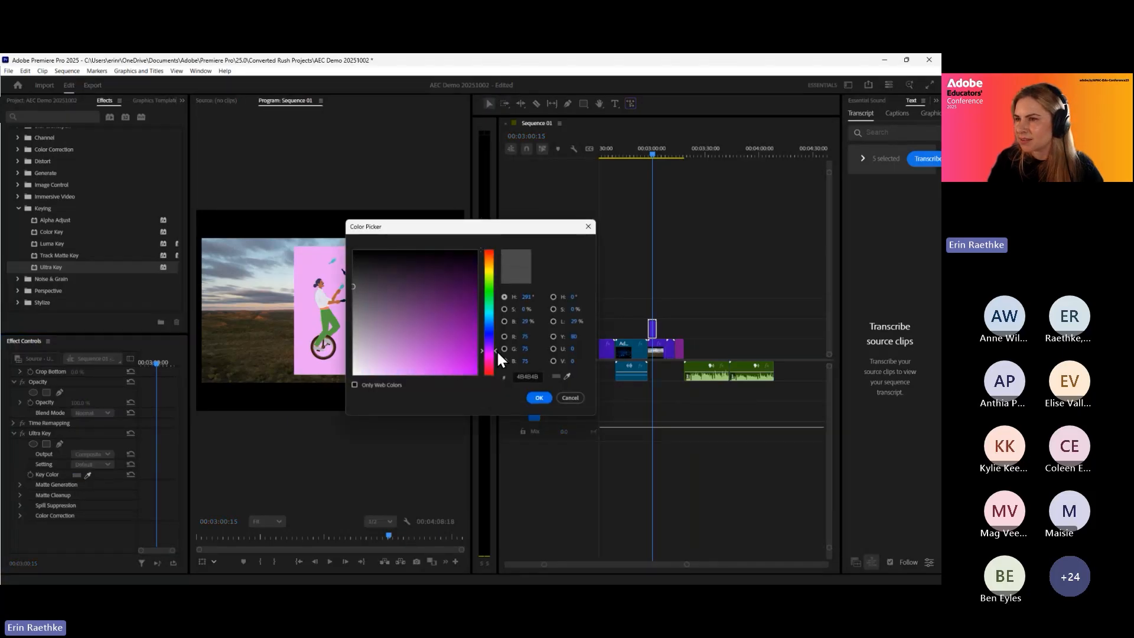
click(388, 356)
click(392, 352)
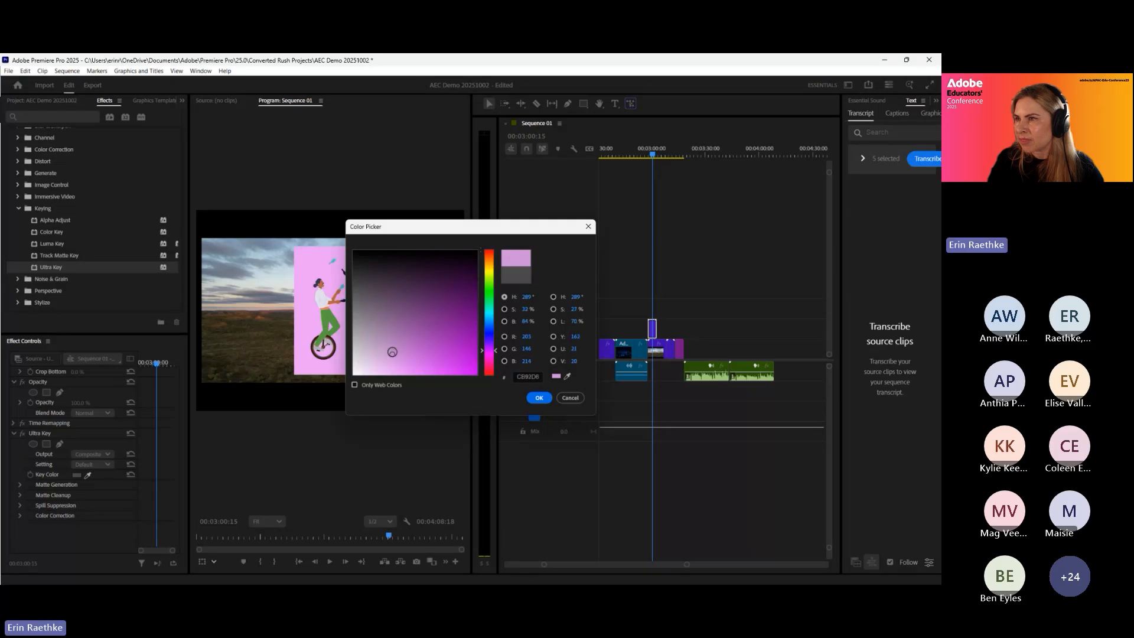
click(537, 398)
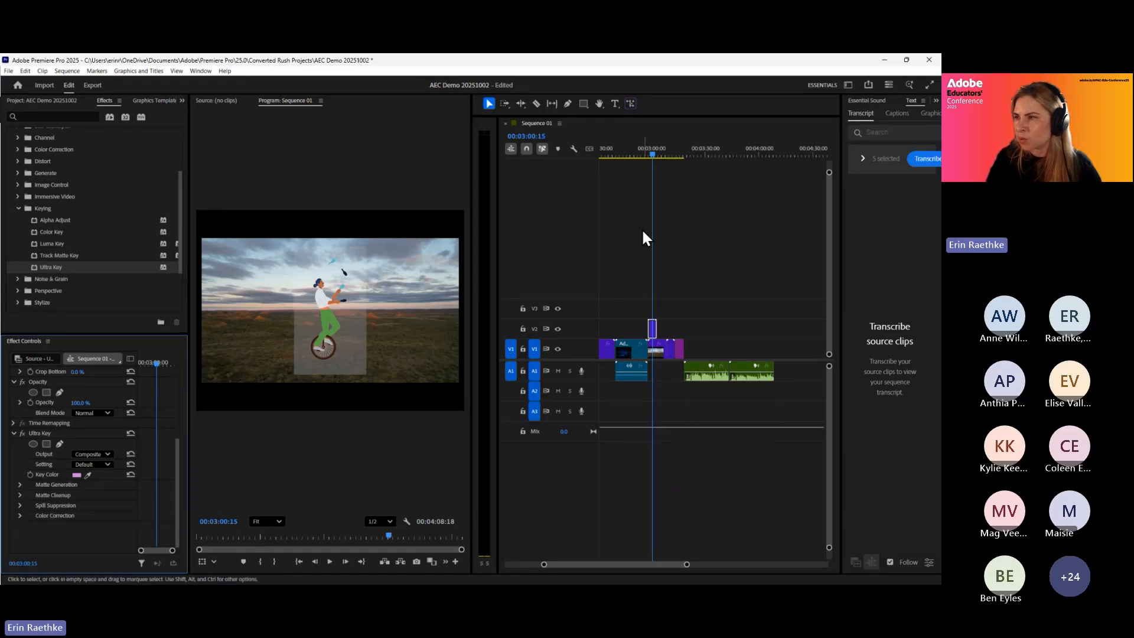
Play back the keyed unicycle juggler over the landscape from the start of its clip.
click(650, 150)
drag(650, 151, 648, 151)
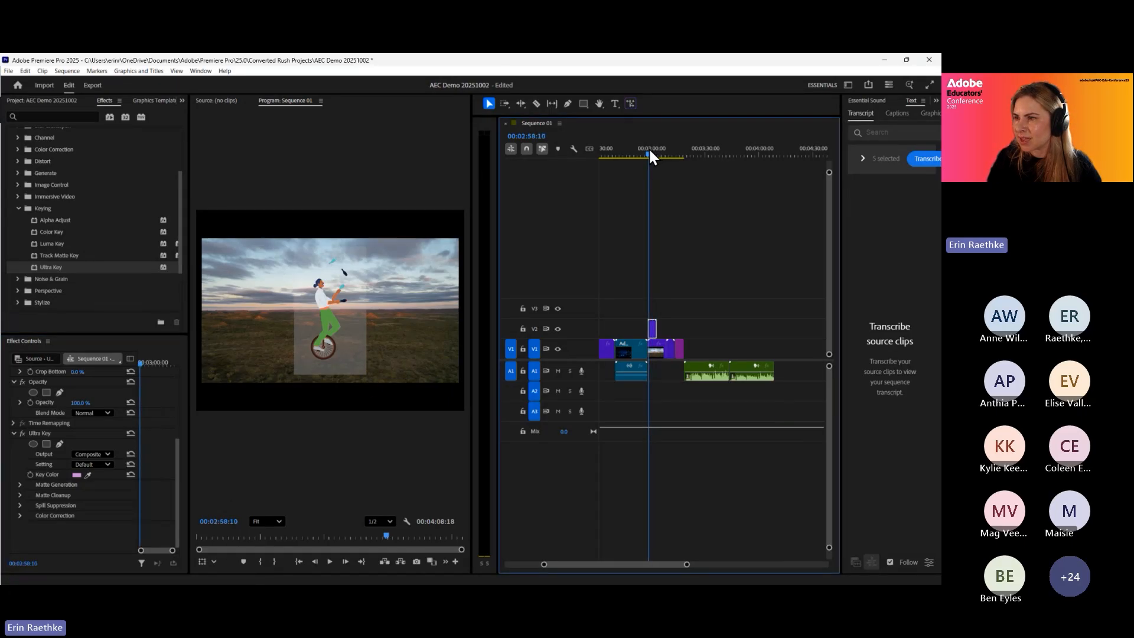
click(328, 560)
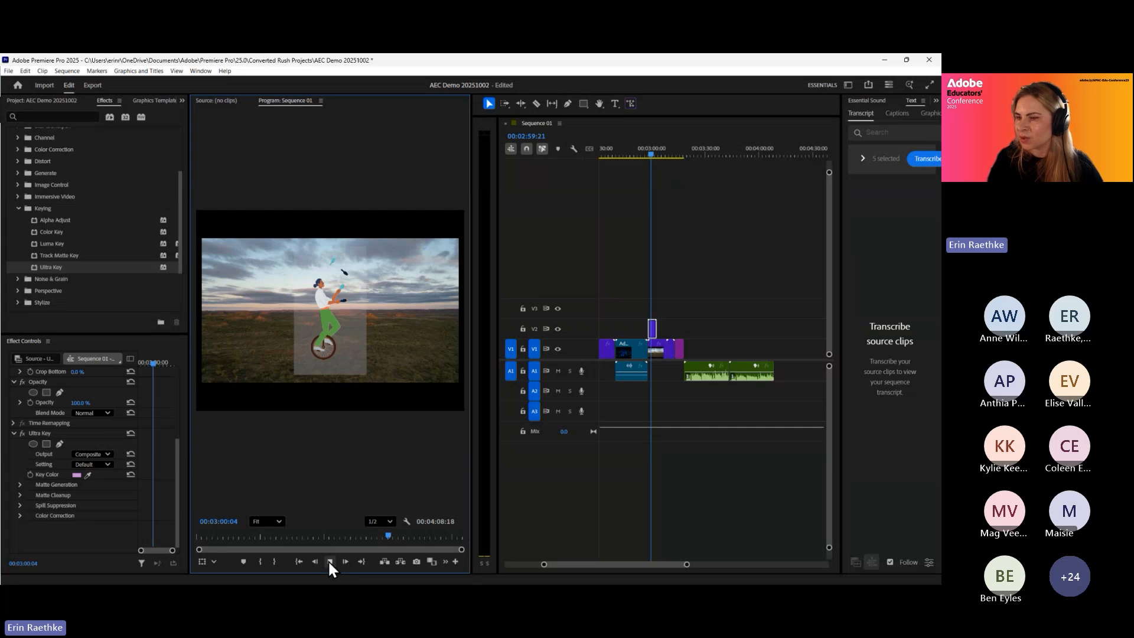
click(329, 559)
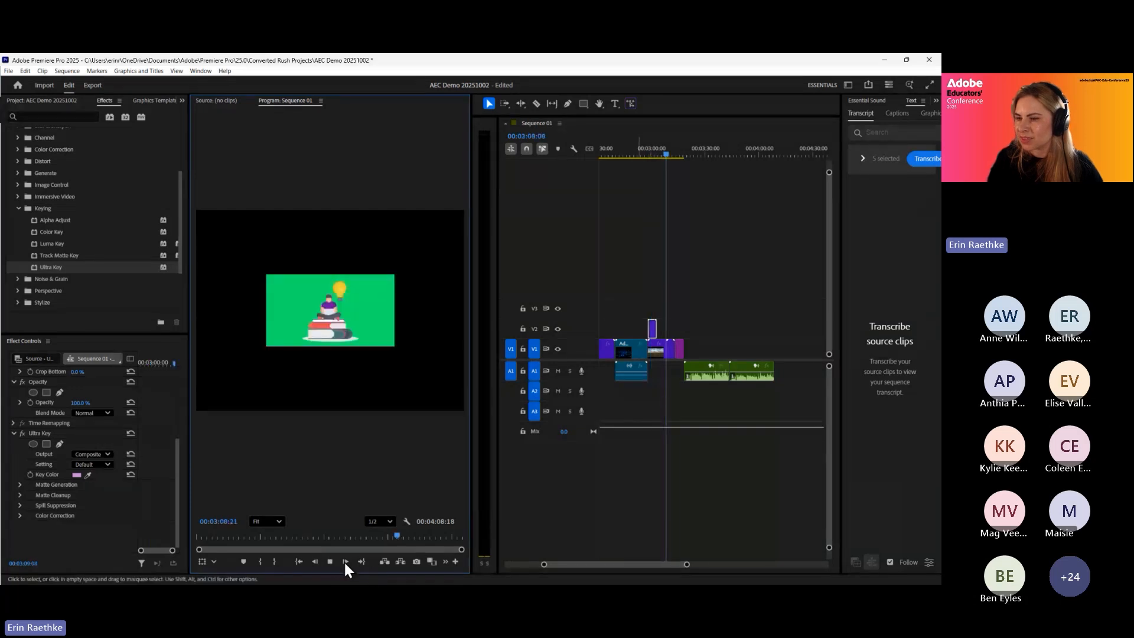
Duplicate the juggler clip on V2 and place the copy directly after the original.
click(651, 328)
mouse_move(651, 327)
mouse_down()
mouse_move(675, 331)
mouse_move(664, 333)
mouse_up()
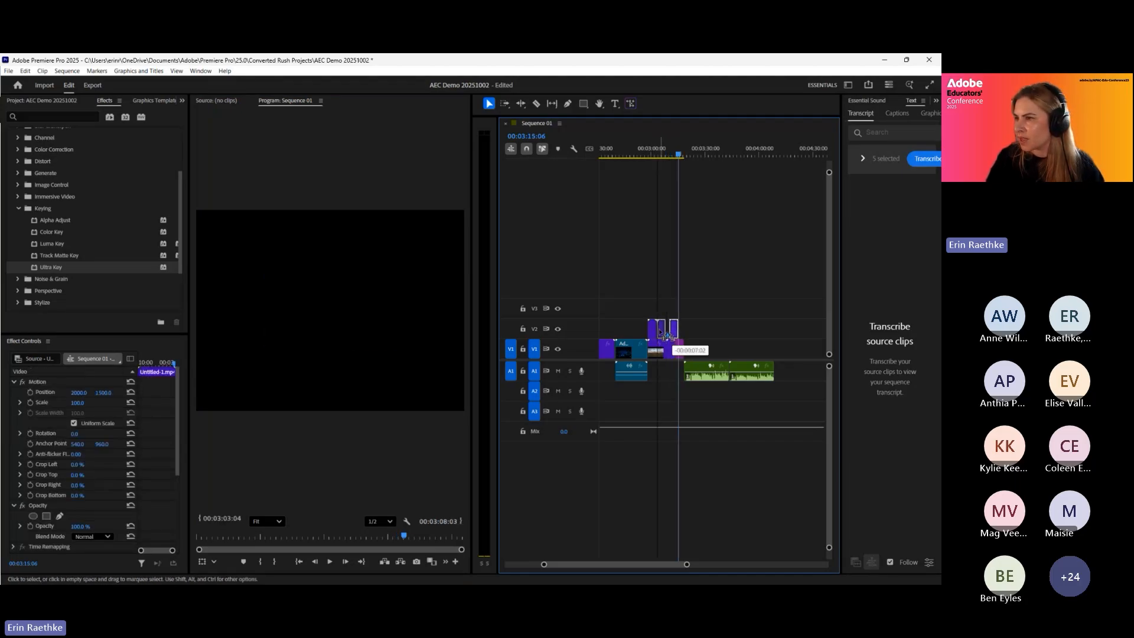
Preview the juggler clips on V2 and scrub back to the blue ink clip at 00:01:58:00.
click(655, 151)
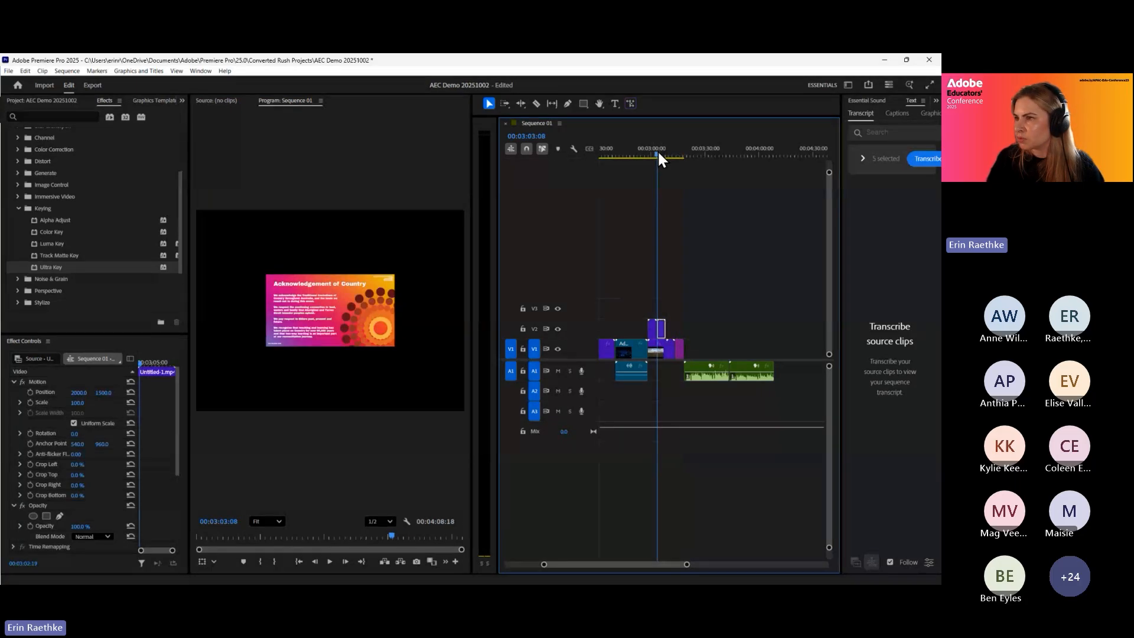
click(646, 152)
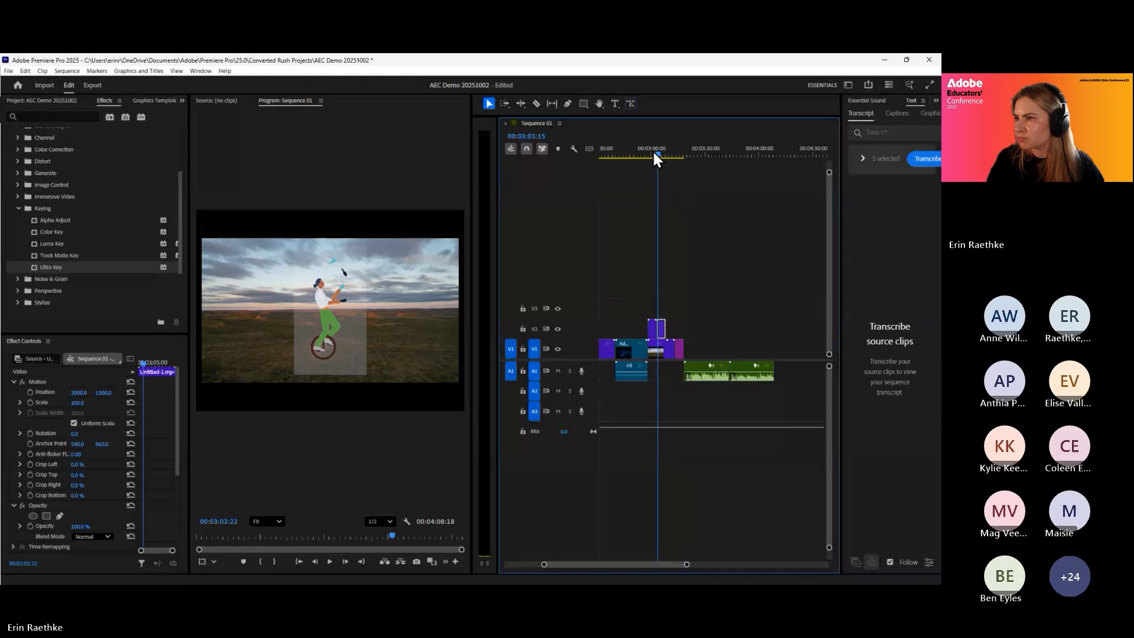
click(329, 561)
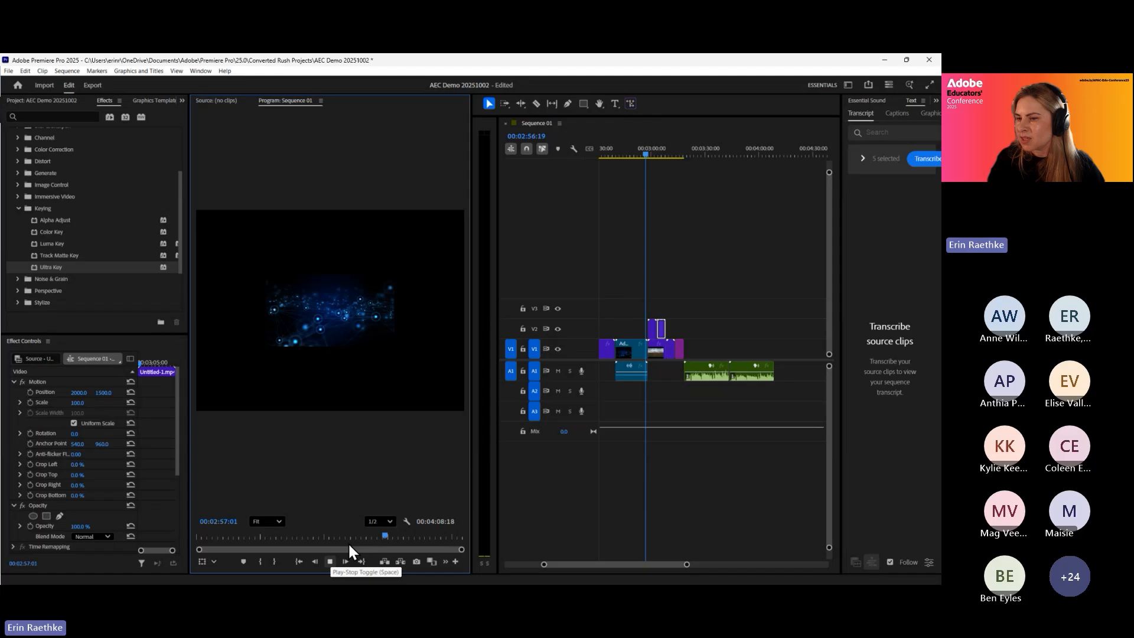
click(609, 148)
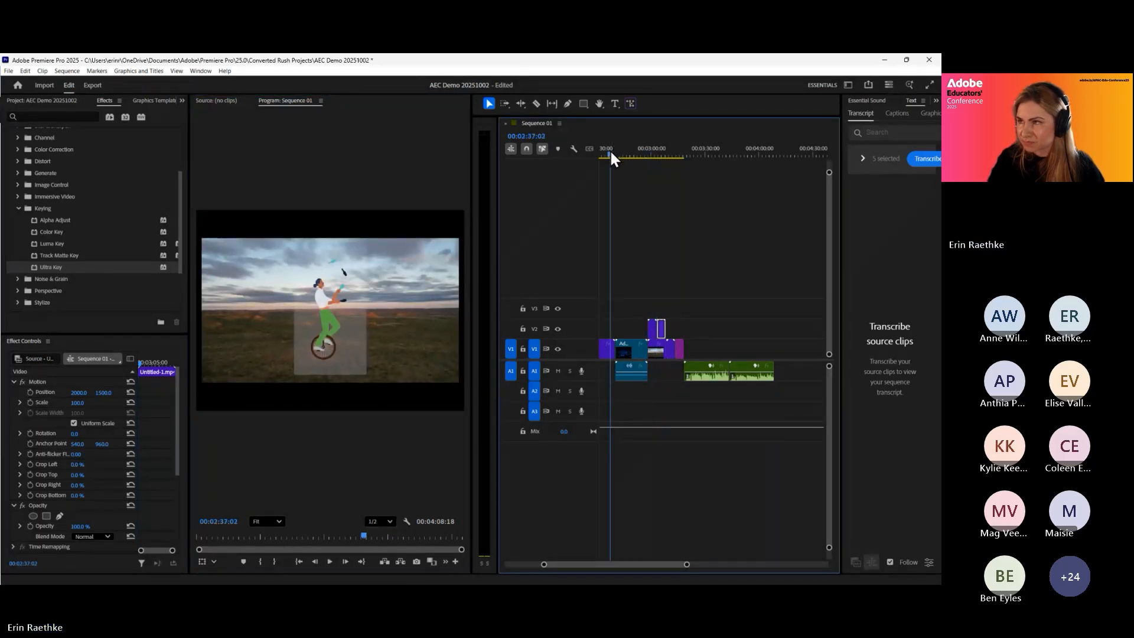
mouse_move(609, 149)
mouse_down()
mouse_move(581, 154)
mouse_move(683, 167)
mouse_move(670, 167)
mouse_up()
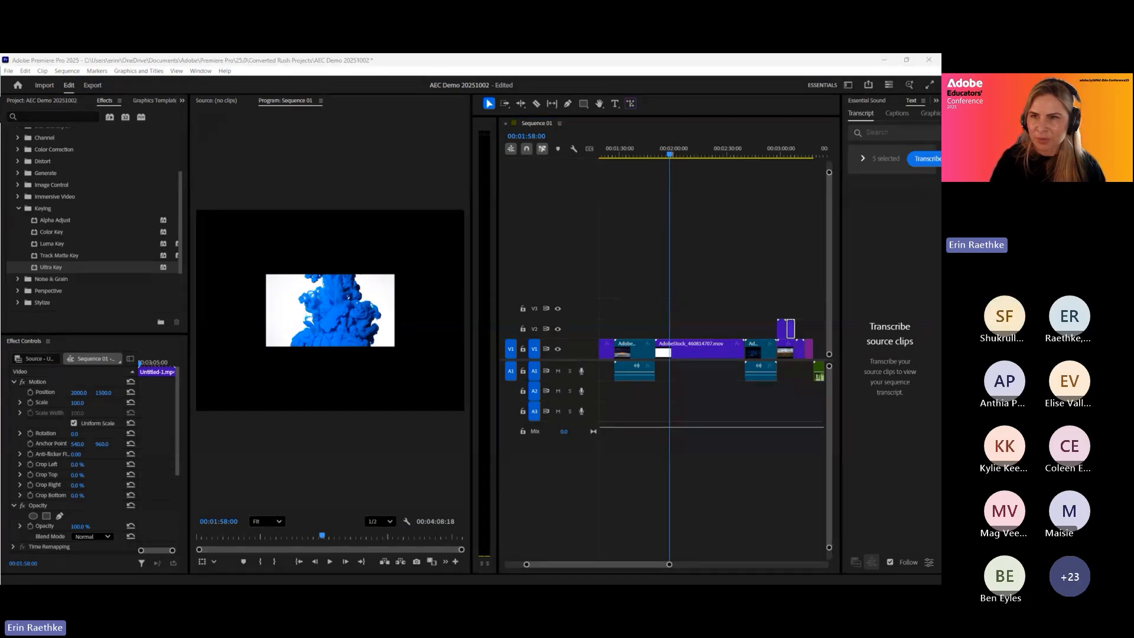
Switch to the Adobe Express slide deck in the browser and select page 19 with the laboratory scene.
click(883, 60)
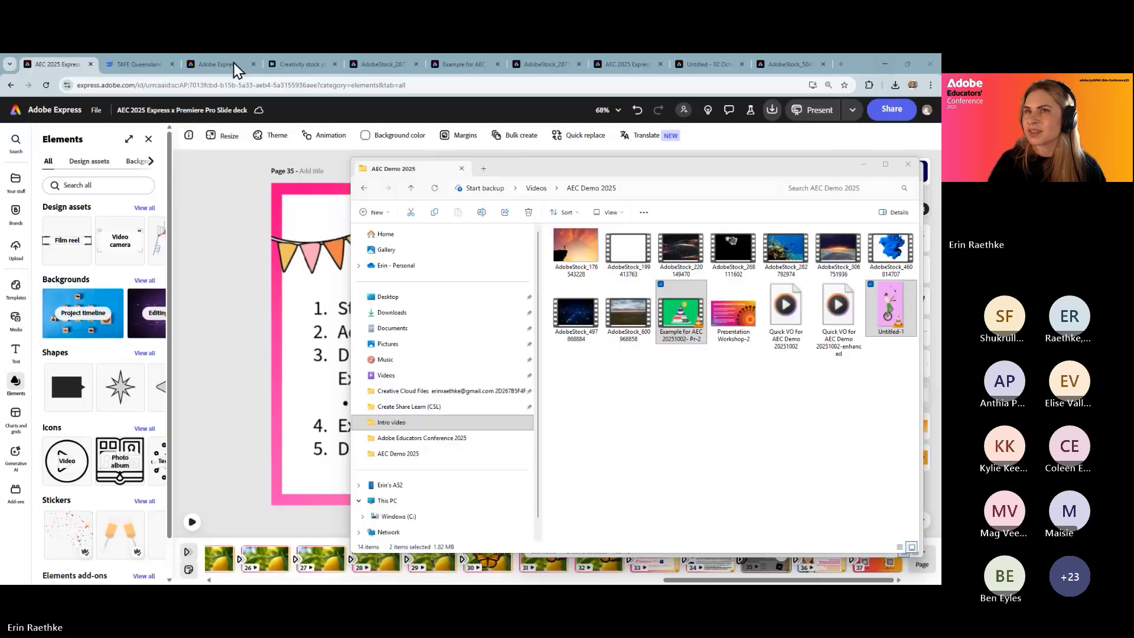
click(254, 297)
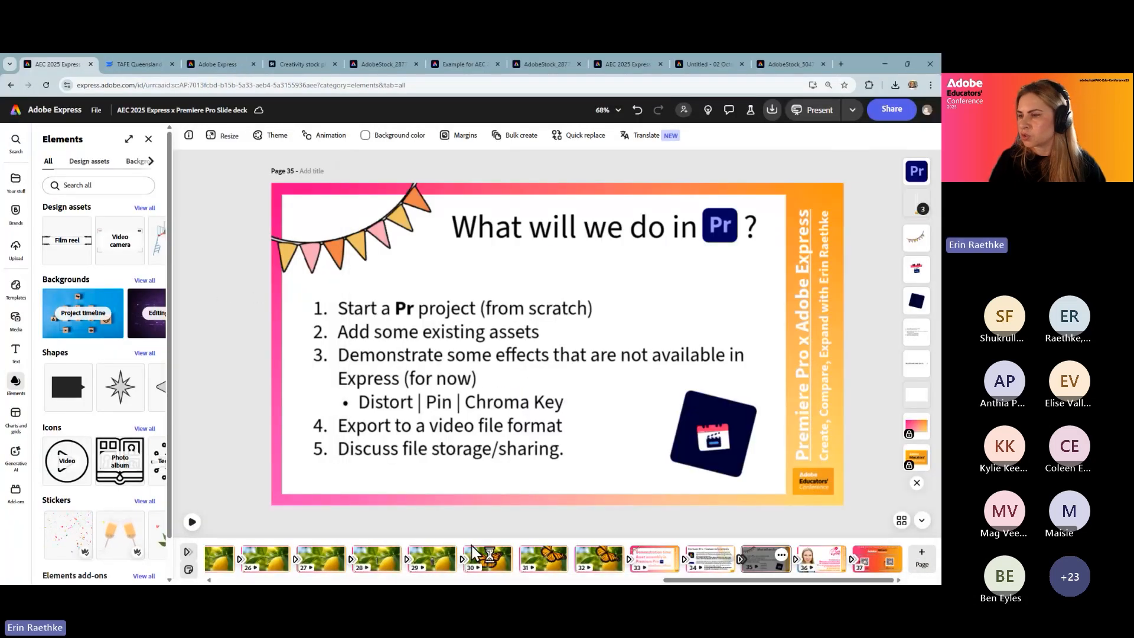
drag(676, 581, 419, 584)
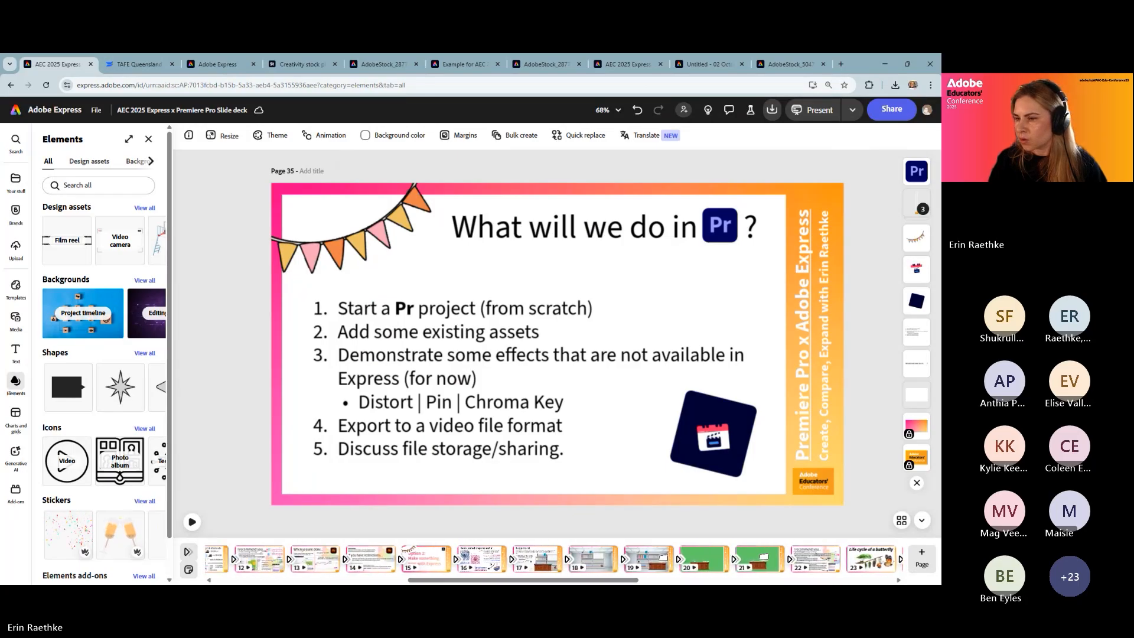
click(646, 561)
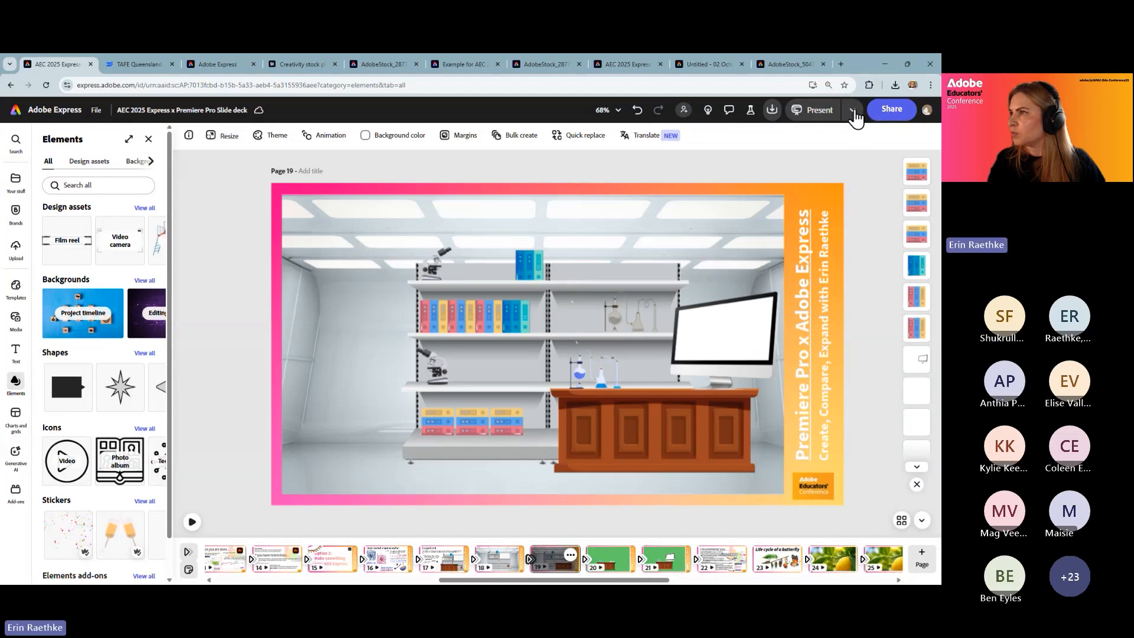
Download the selected laboratory page 19 as a PNG at 1,920 x 1,080 px.
click(773, 112)
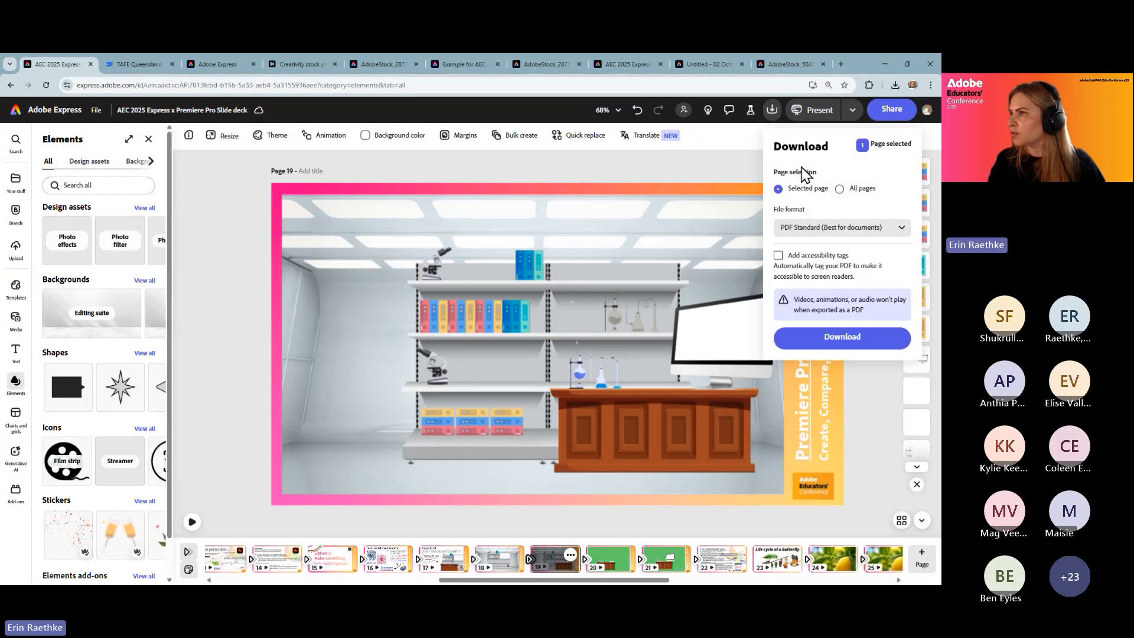
click(849, 229)
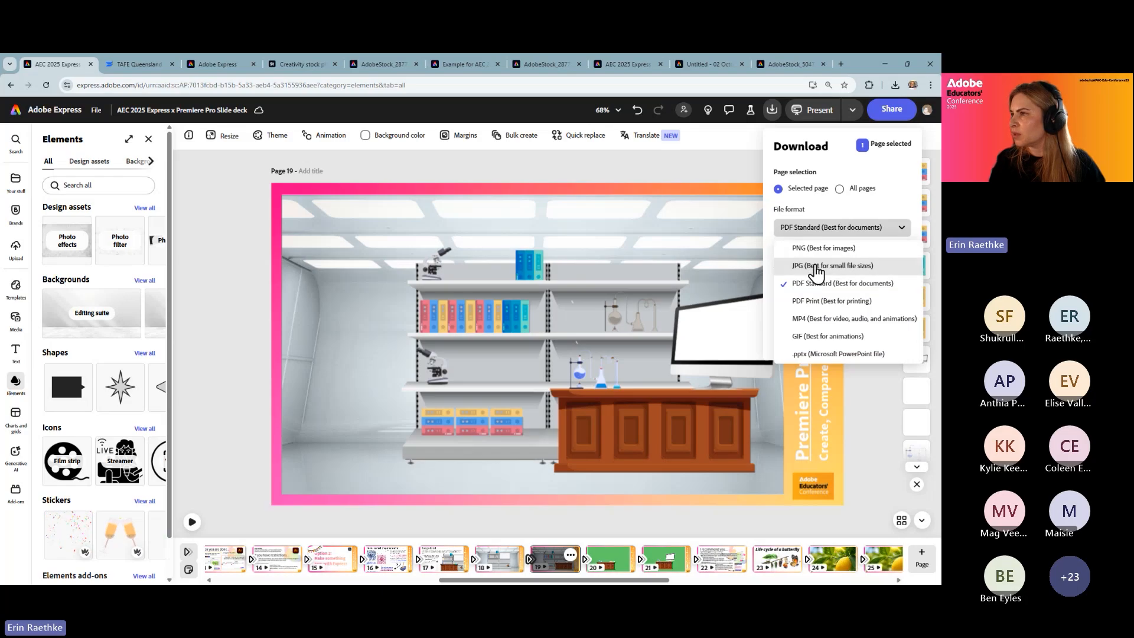
click(814, 266)
click(825, 229)
click(808, 248)
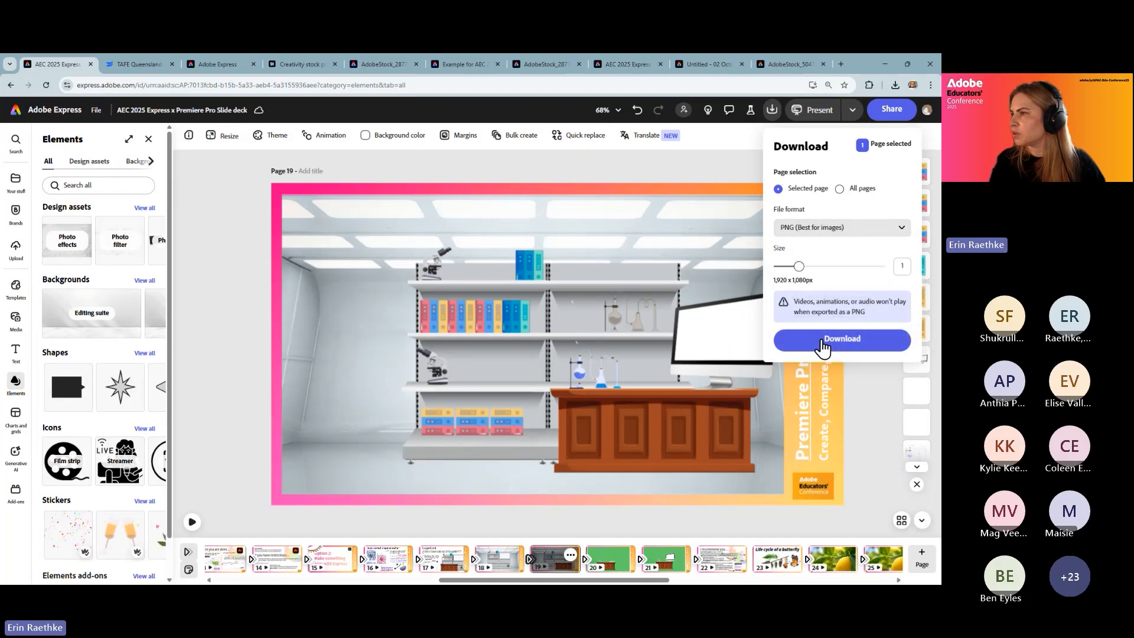
click(824, 343)
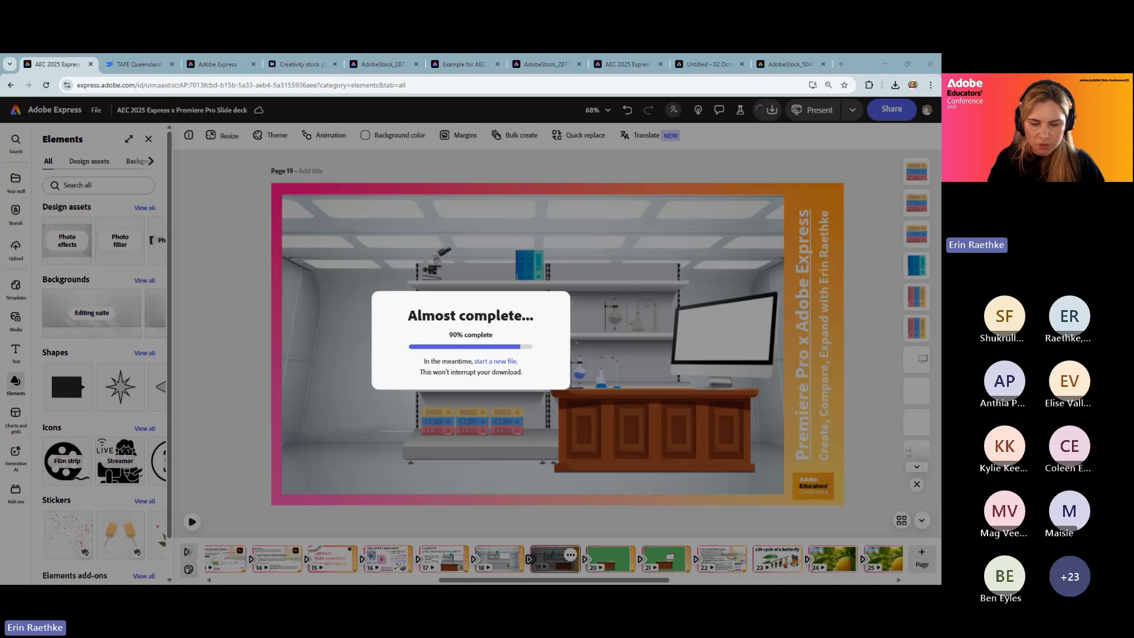
Copy the downloaded AEC 2025 Express x Premiere Pro Slide deck-19 image from Downloads into the AEC Demo 2025 folder.
key(alt+Tab)
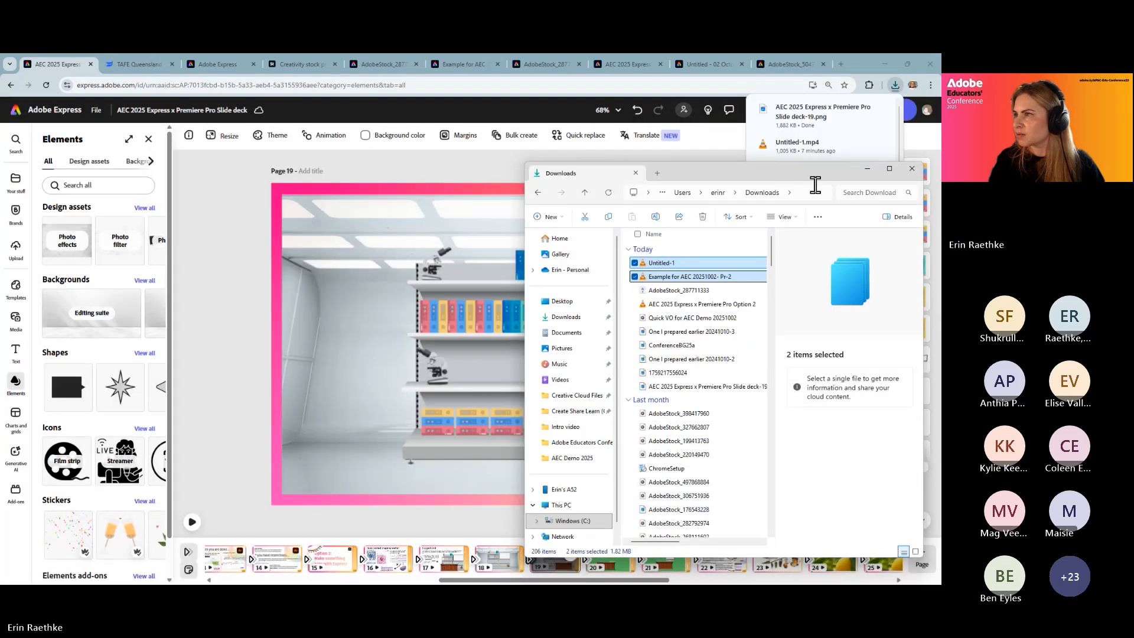
click(815, 187)
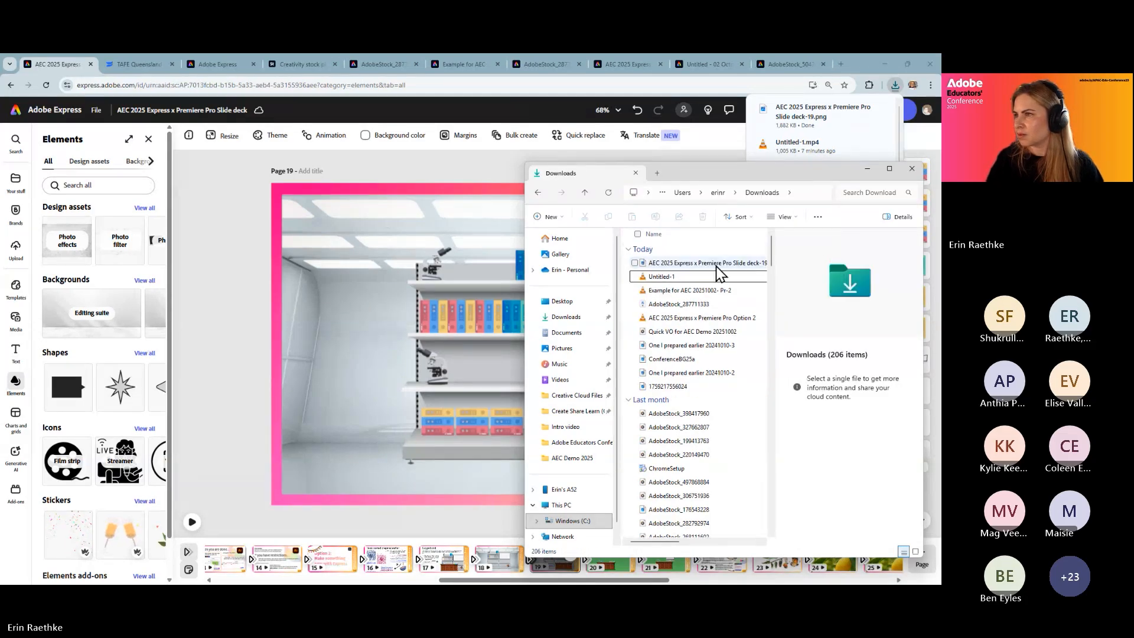
click(719, 265)
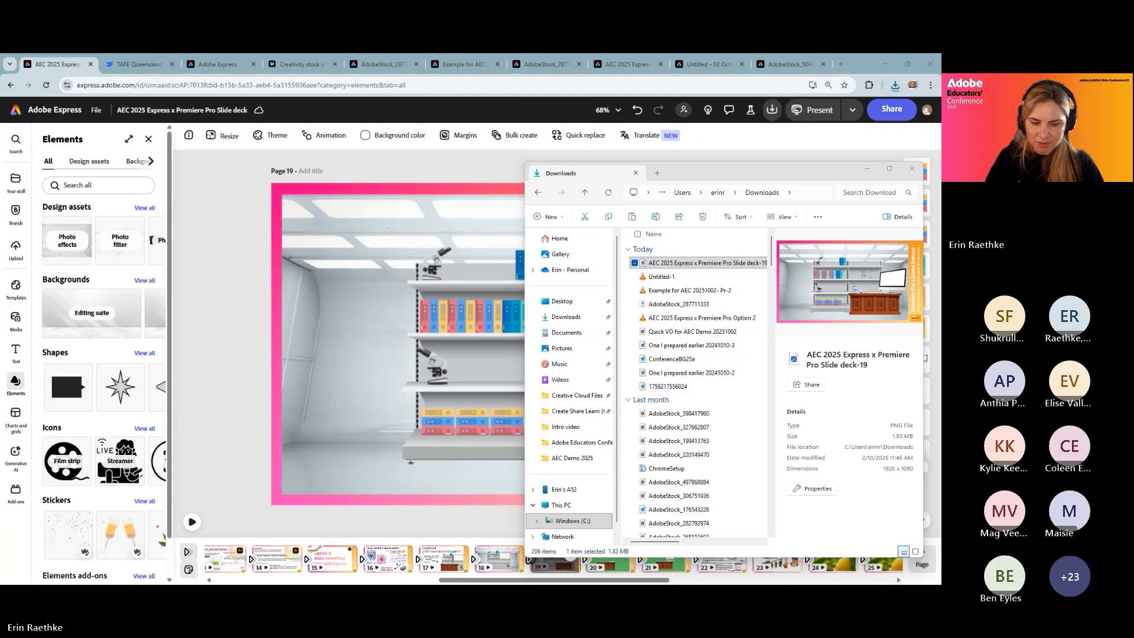
key(alt+Tab)
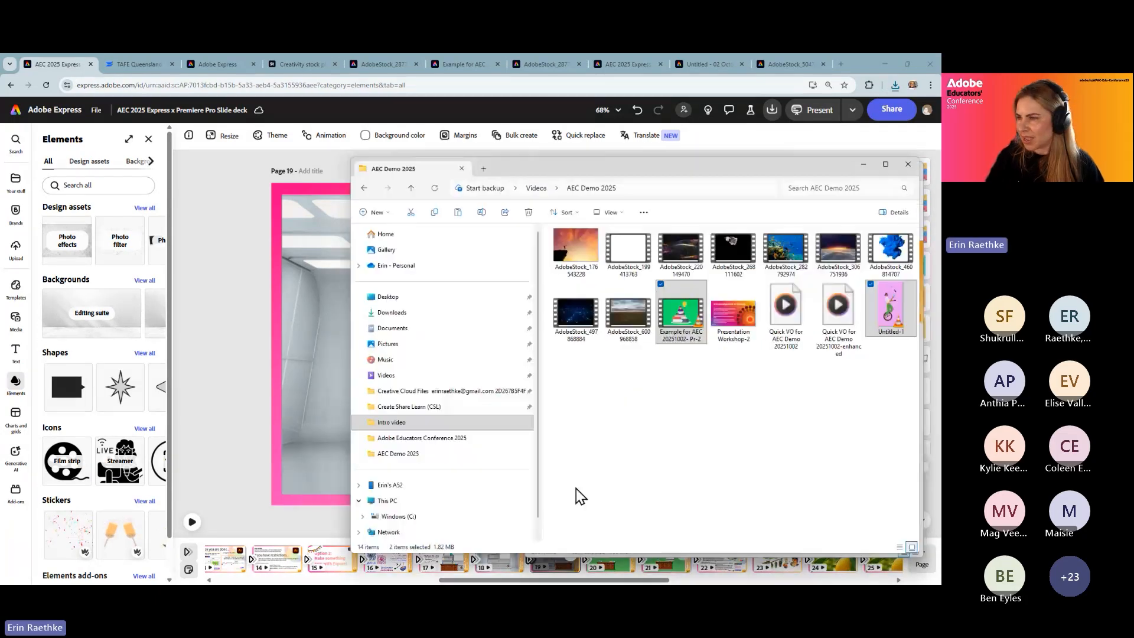
click(777, 416)
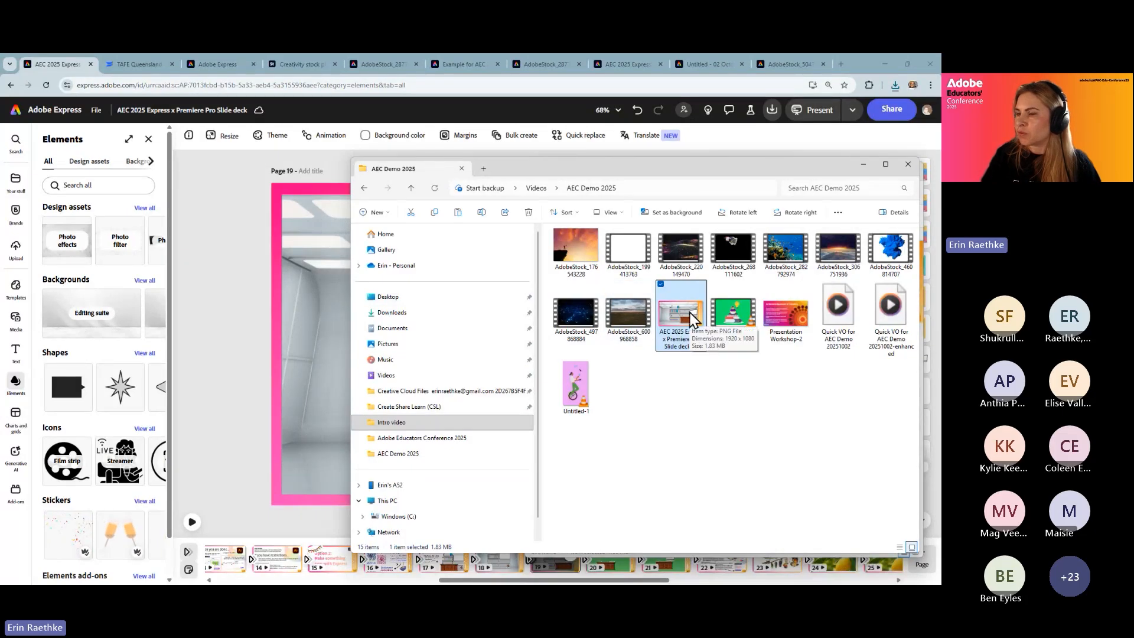
Switch to Premiere Pro and place the laboratory slide image from the AEC Demo 2025 folder on V2 above the blue ink clip.
key(alt+Tab)
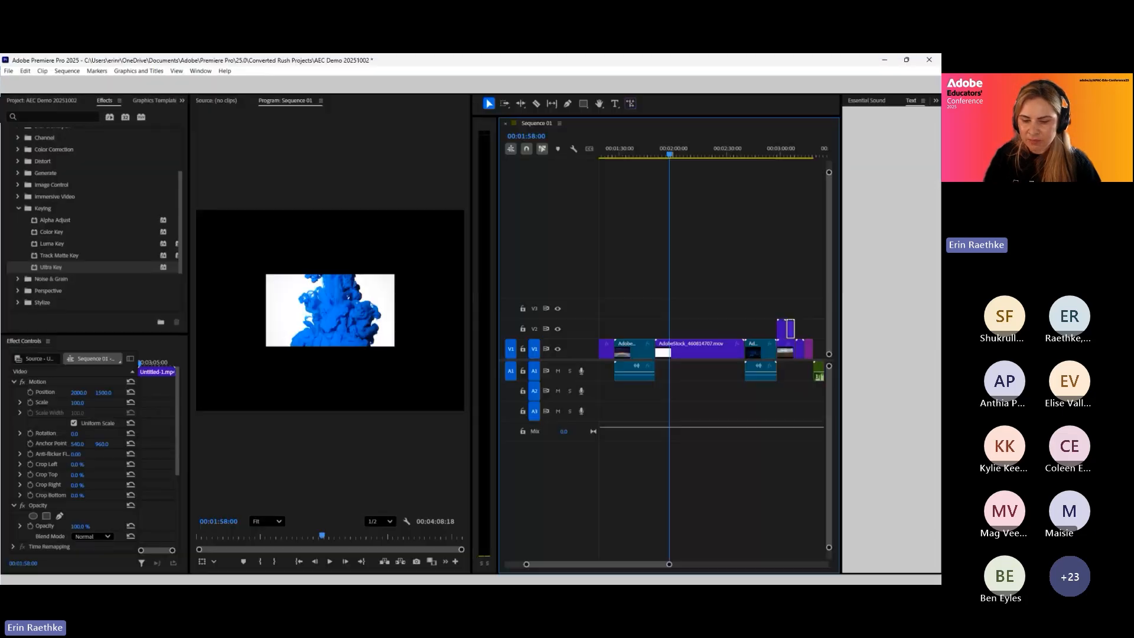
key(alt+Tab)
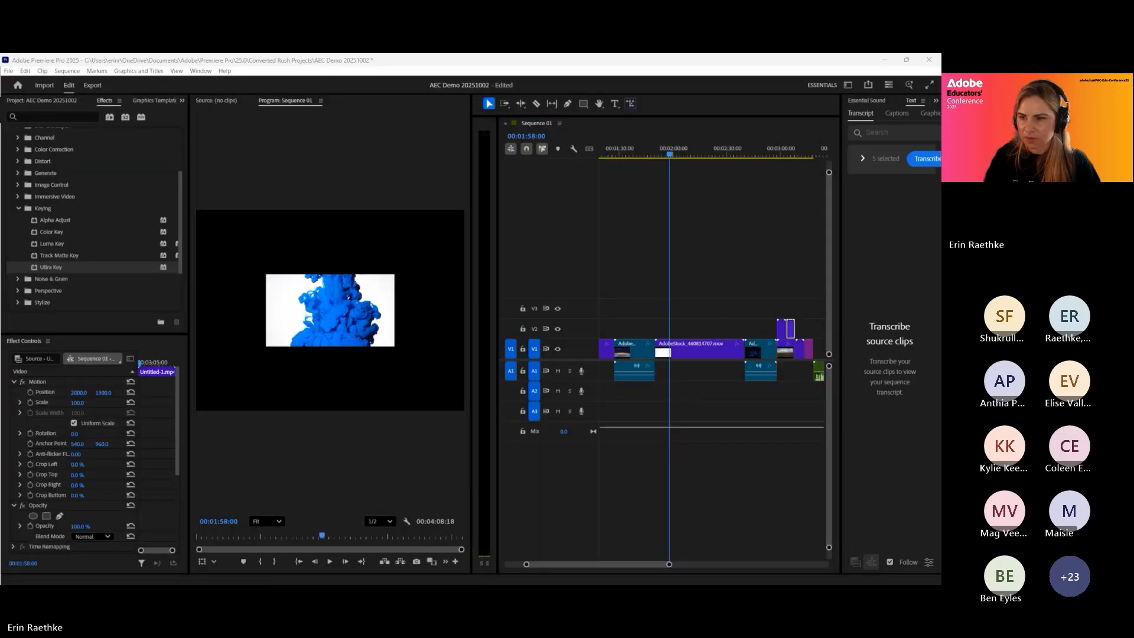
key(alt+Tab)
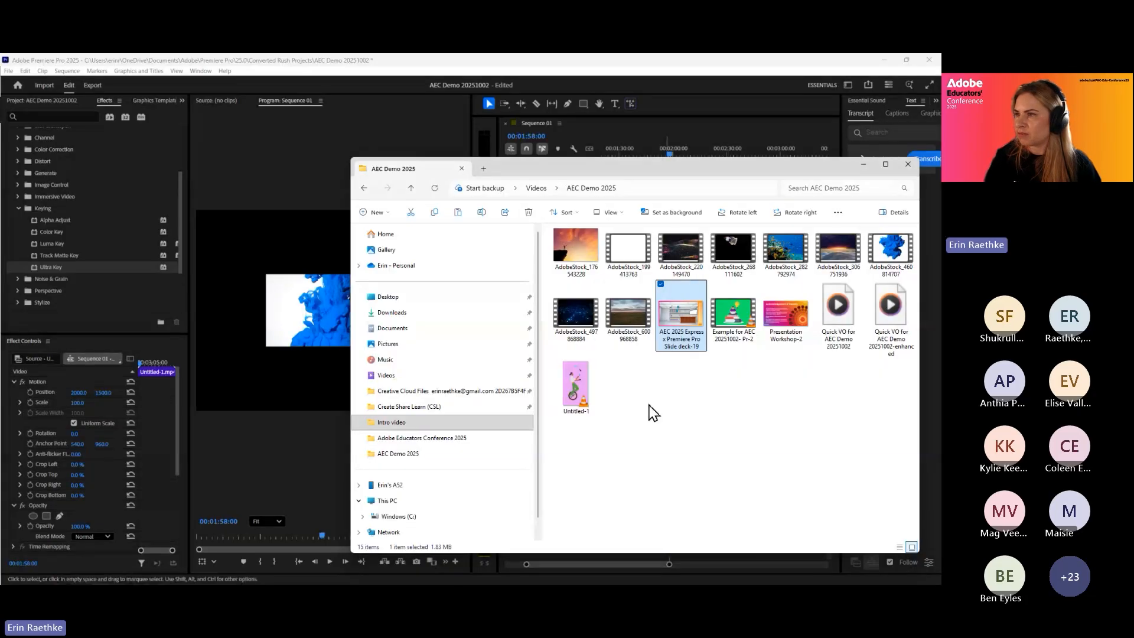
drag(644, 177, 193, 118)
drag(224, 263, 661, 302)
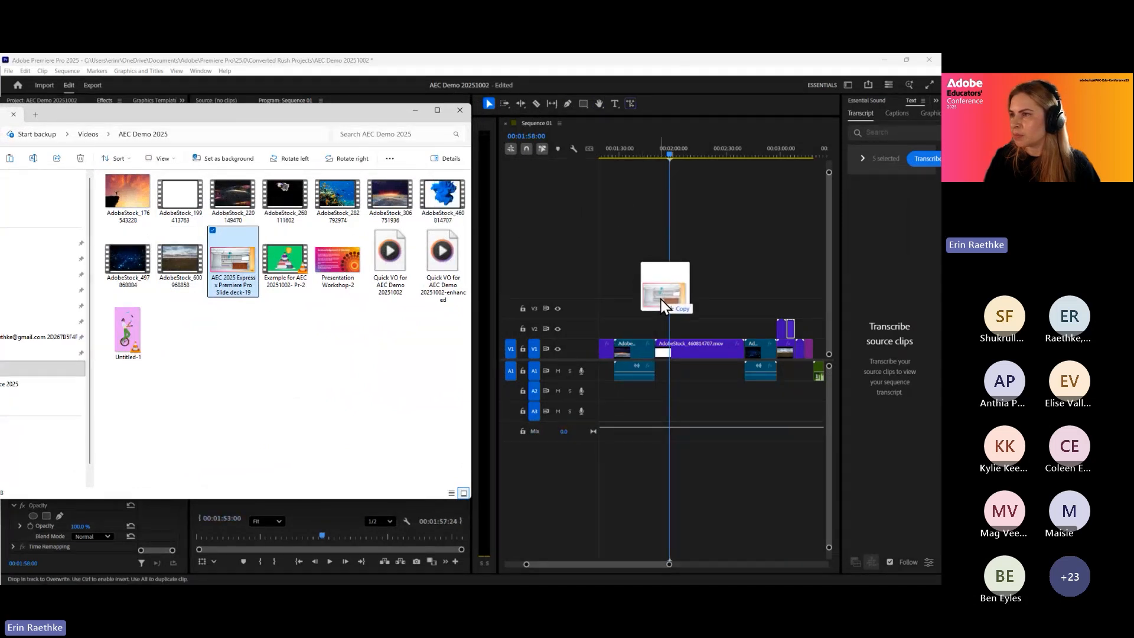
drag(667, 349, 664, 374)
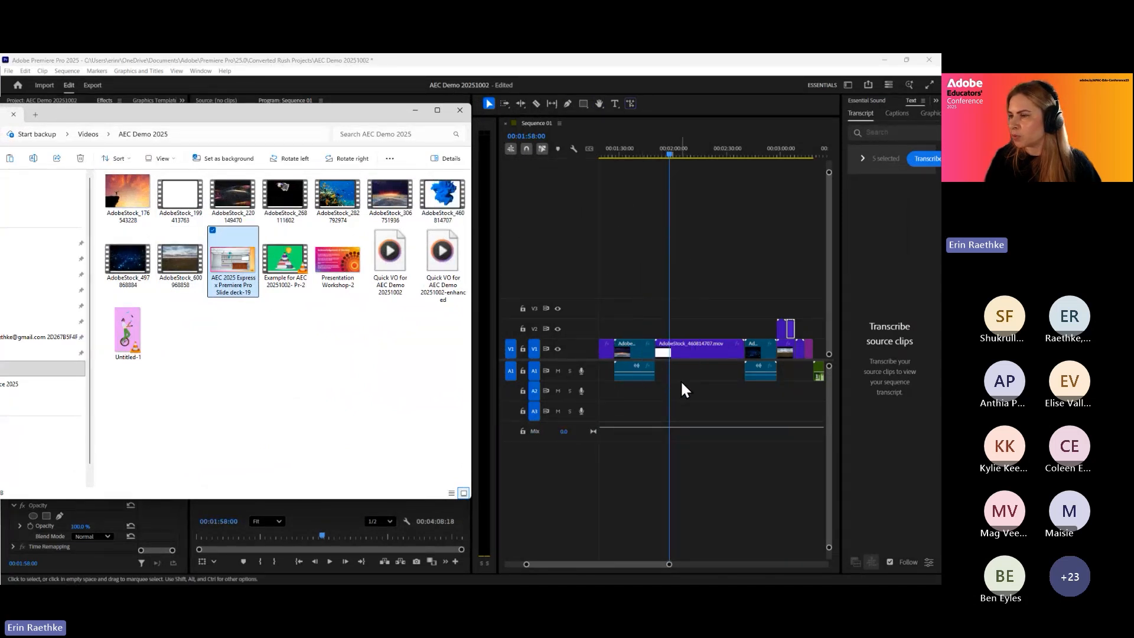
drag(233, 260, 682, 333)
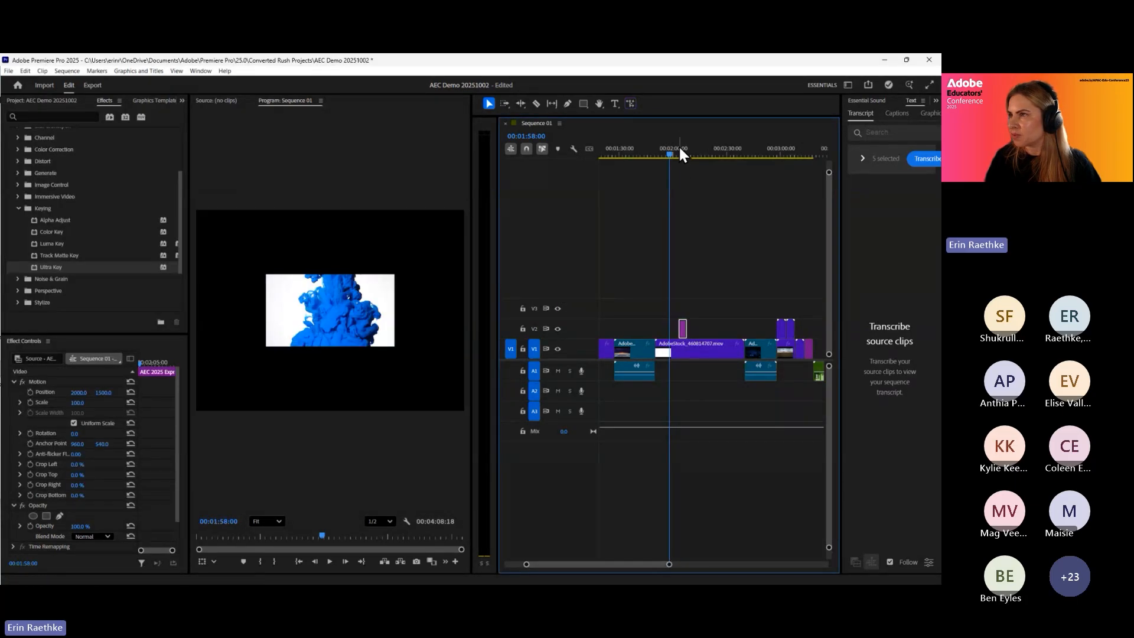
Lengthen the laboratory still on V2 in both directions and enlarge the program preview area.
drag(678, 146, 686, 146)
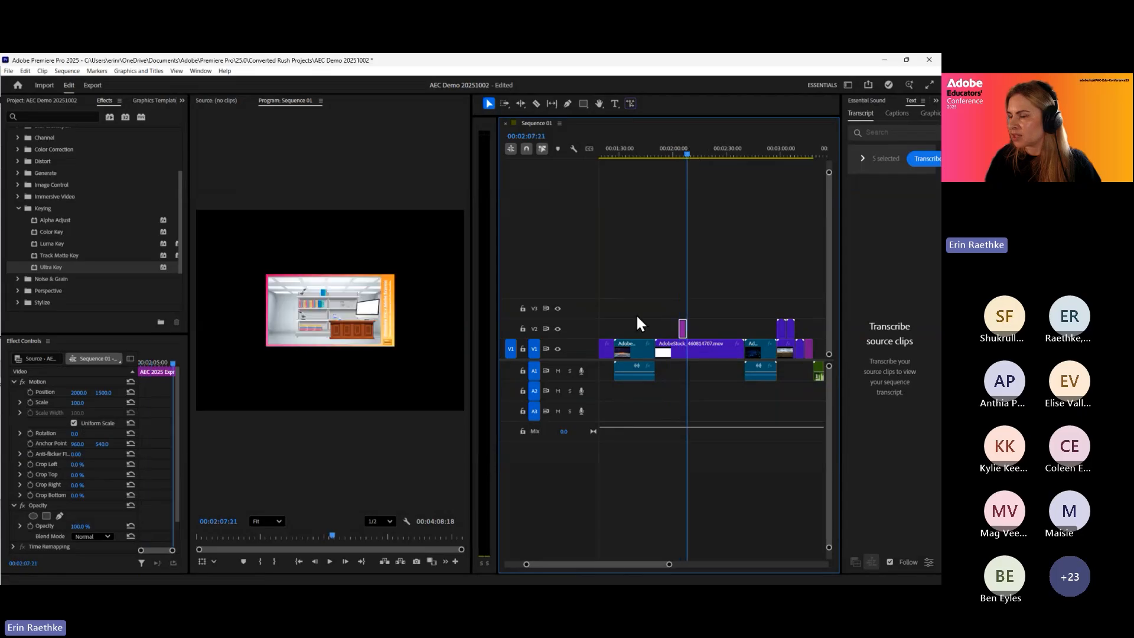
mouse_move(679, 328)
mouse_down()
mouse_move(633, 328)
mouse_move(718, 328)
mouse_up()
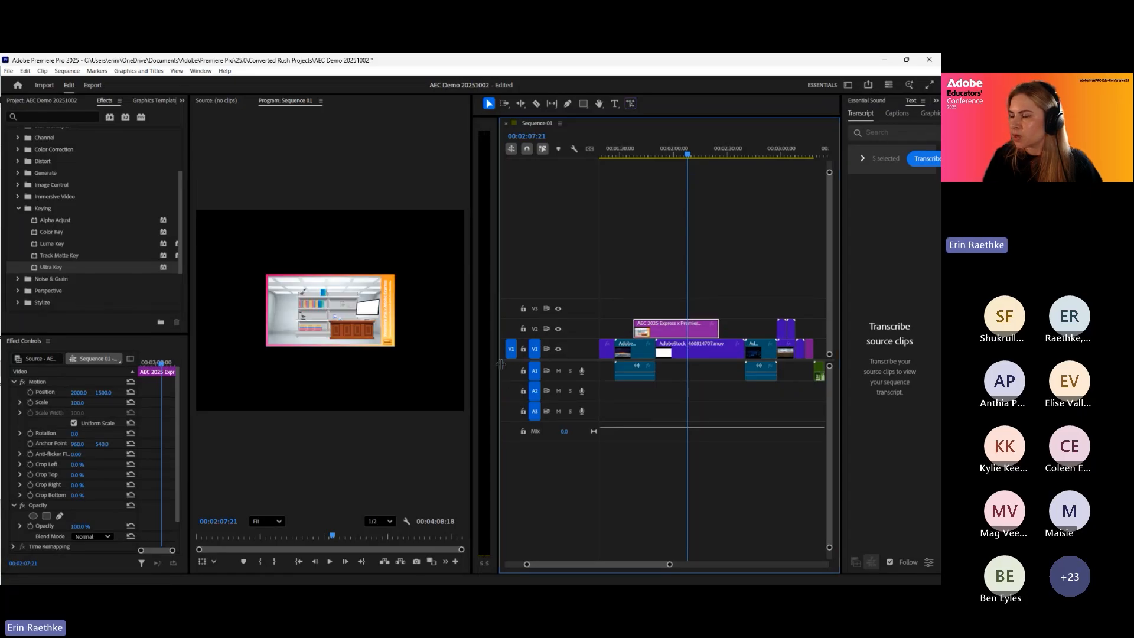
drag(496, 364, 577, 364)
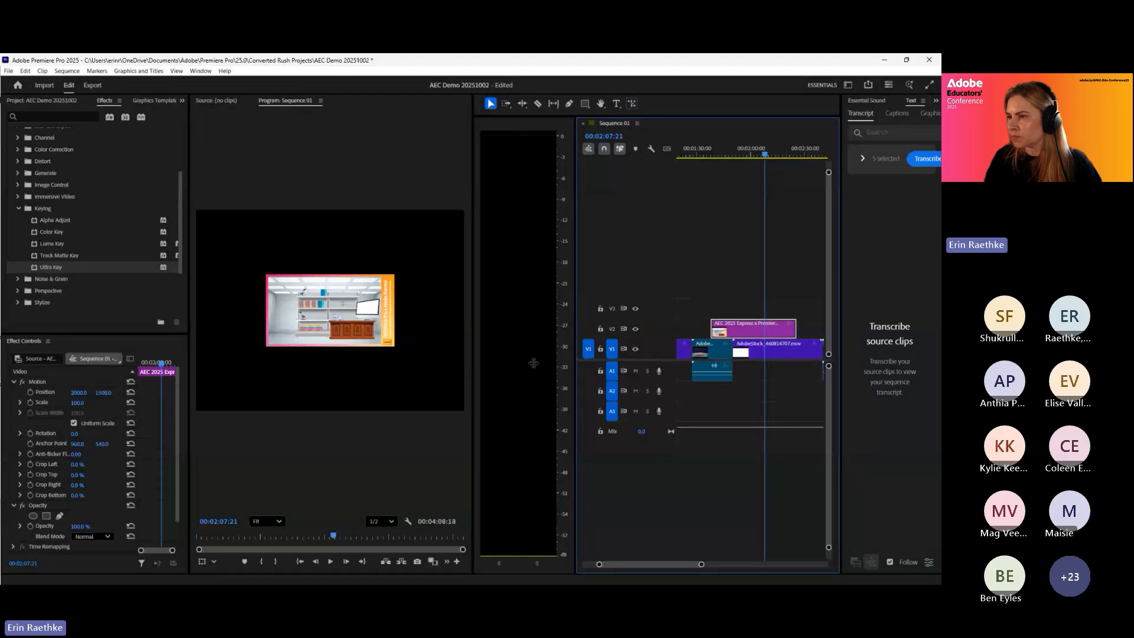
drag(470, 365, 557, 364)
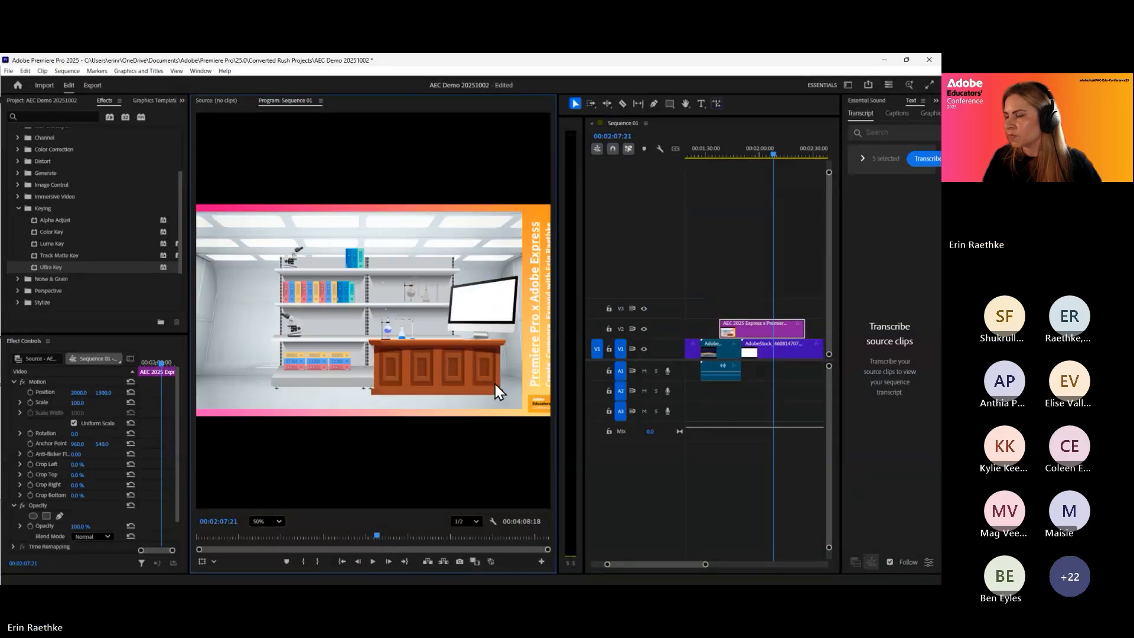
Move the blue ink clip from V1 to V3 above the laboratory still and preview it at 00:01:56:09.
click(756, 327)
click(754, 350)
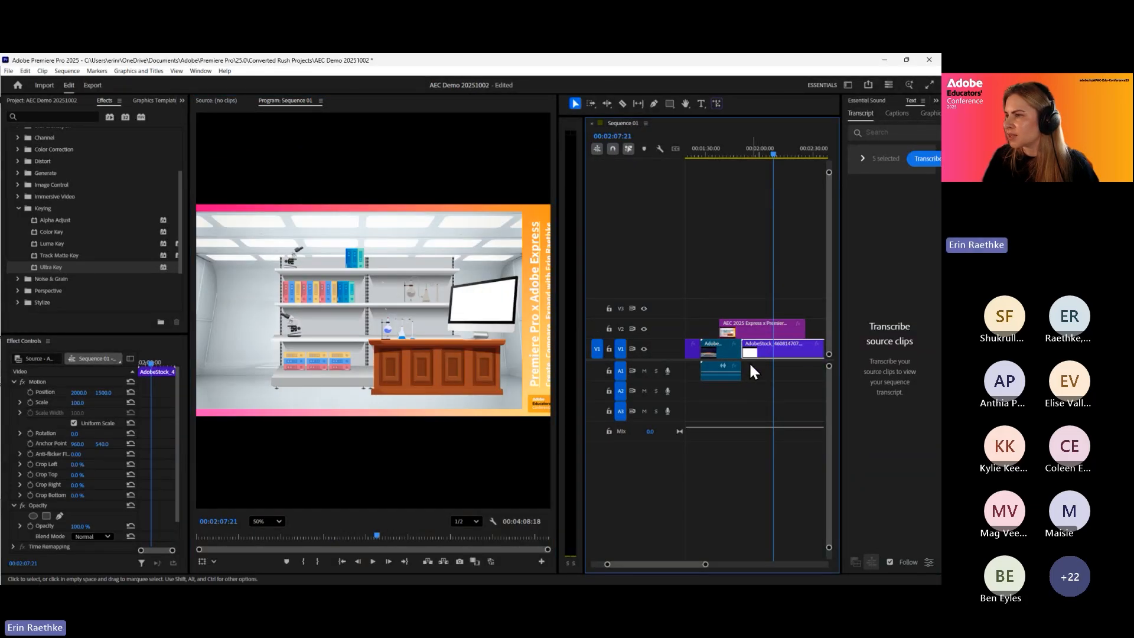
drag(751, 350, 754, 313)
click(754, 153)
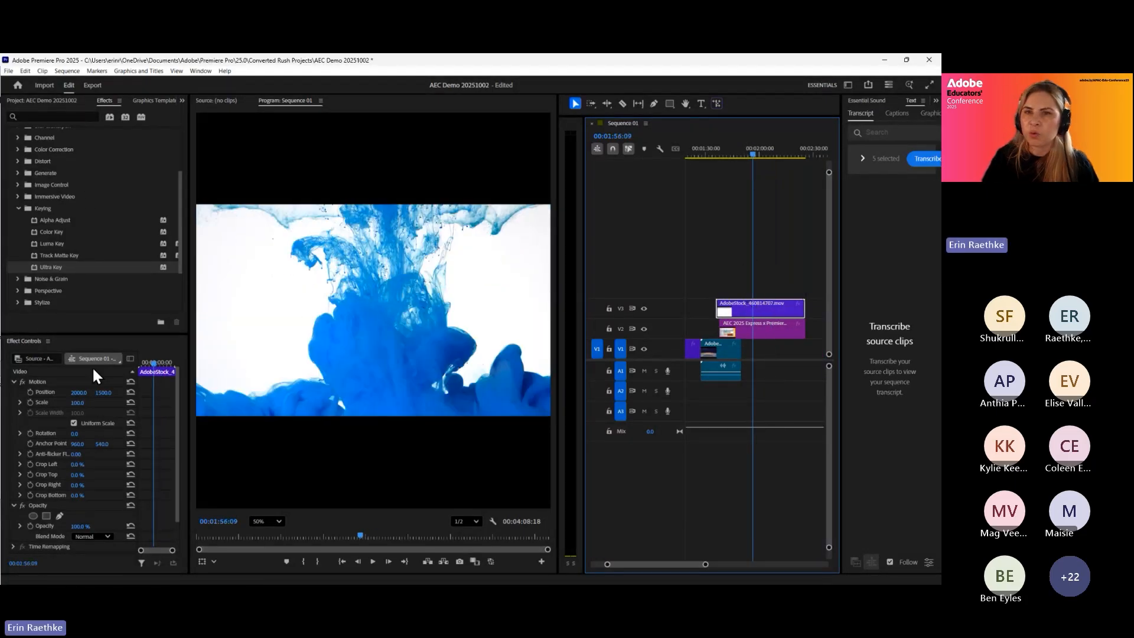
Apply the Corner Pin distort effect to the blue ink clip on V3 and select it for on-screen adjustment.
click(18, 207)
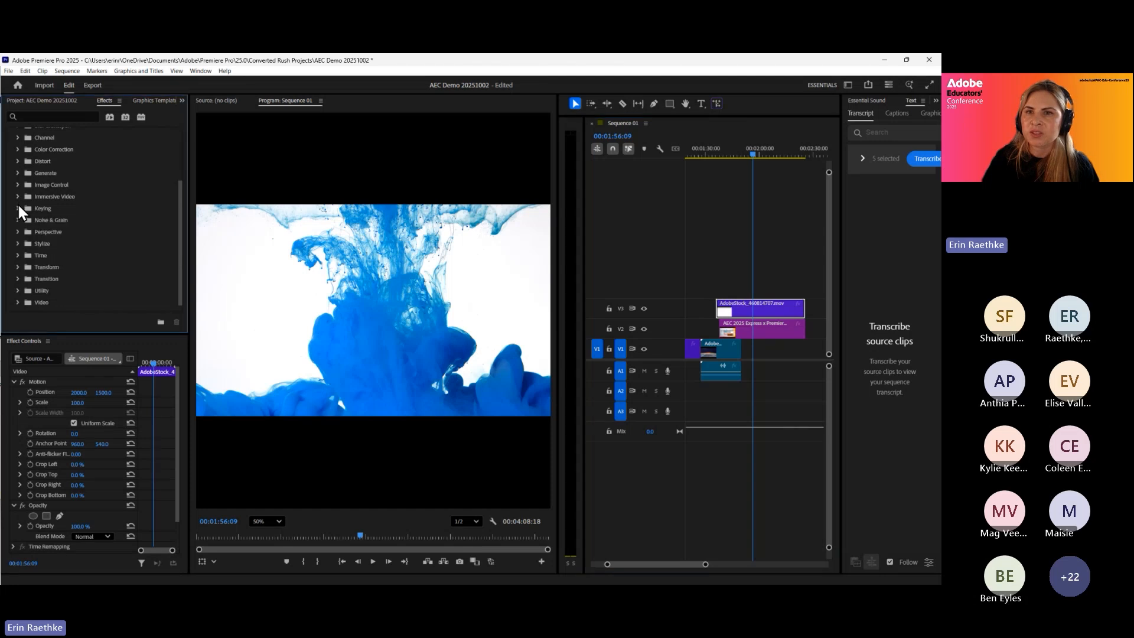
click(18, 160)
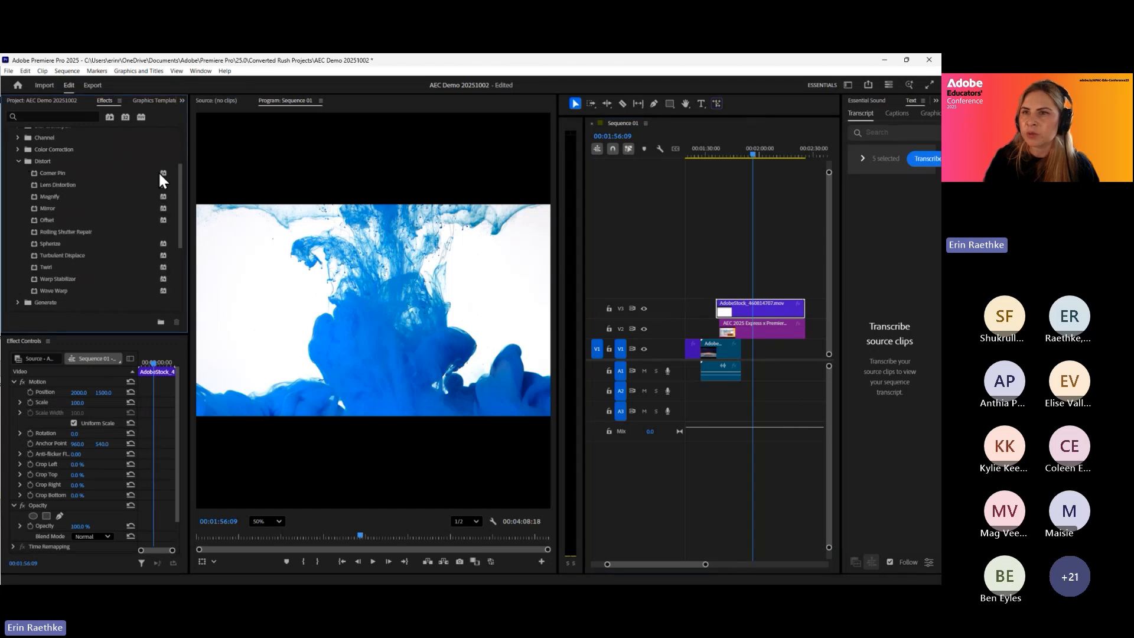
drag(159, 174, 776, 316)
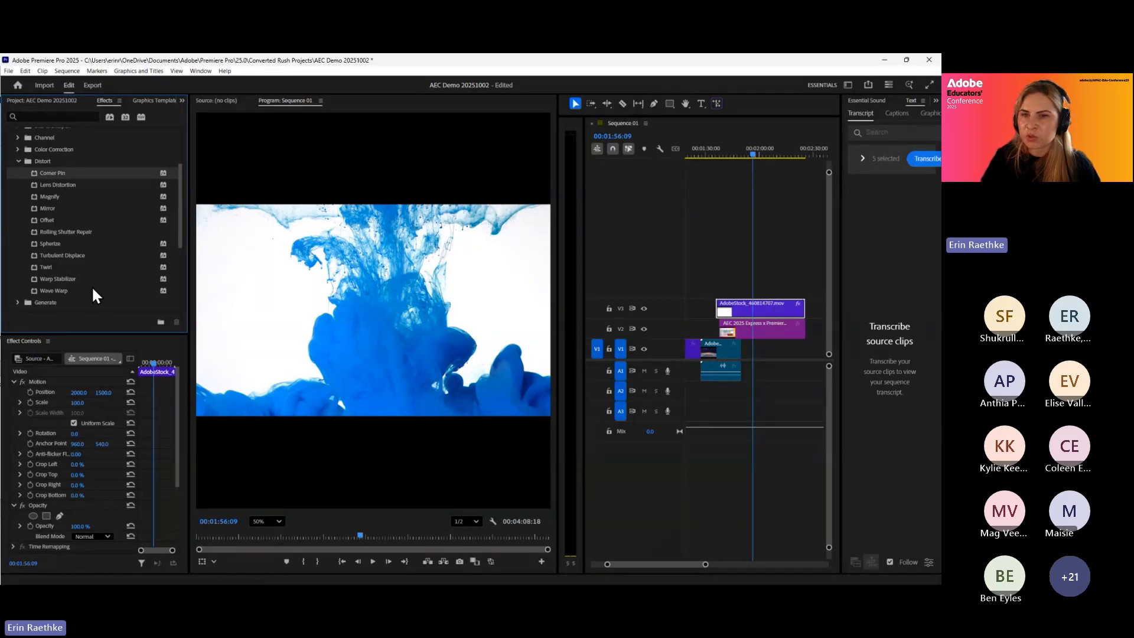
scroll(68, 507, down, 3)
click(38, 462)
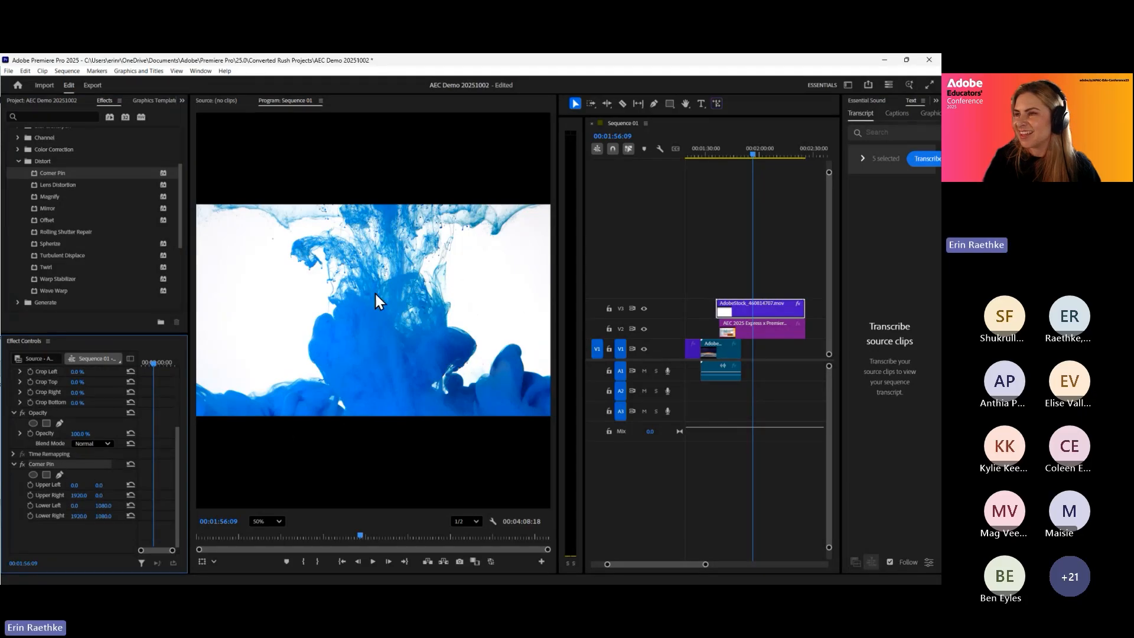
click(772, 310)
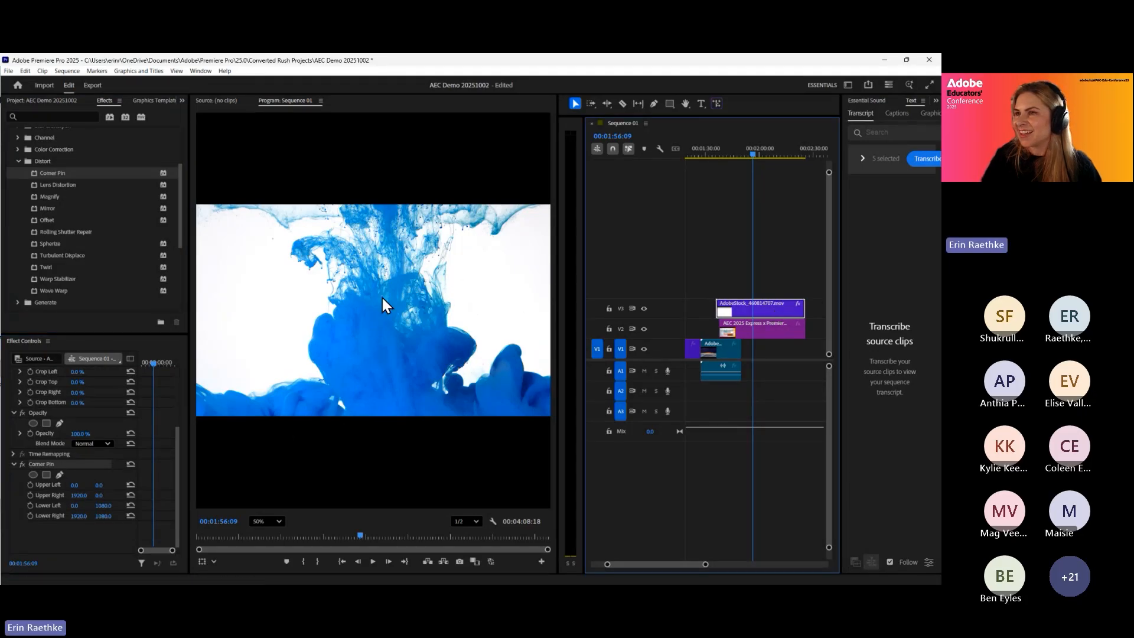
click(61, 462)
Fit the preview to view the whole frame and pull the ink clip's four corner pins inward over the laboratory scene.
click(270, 520)
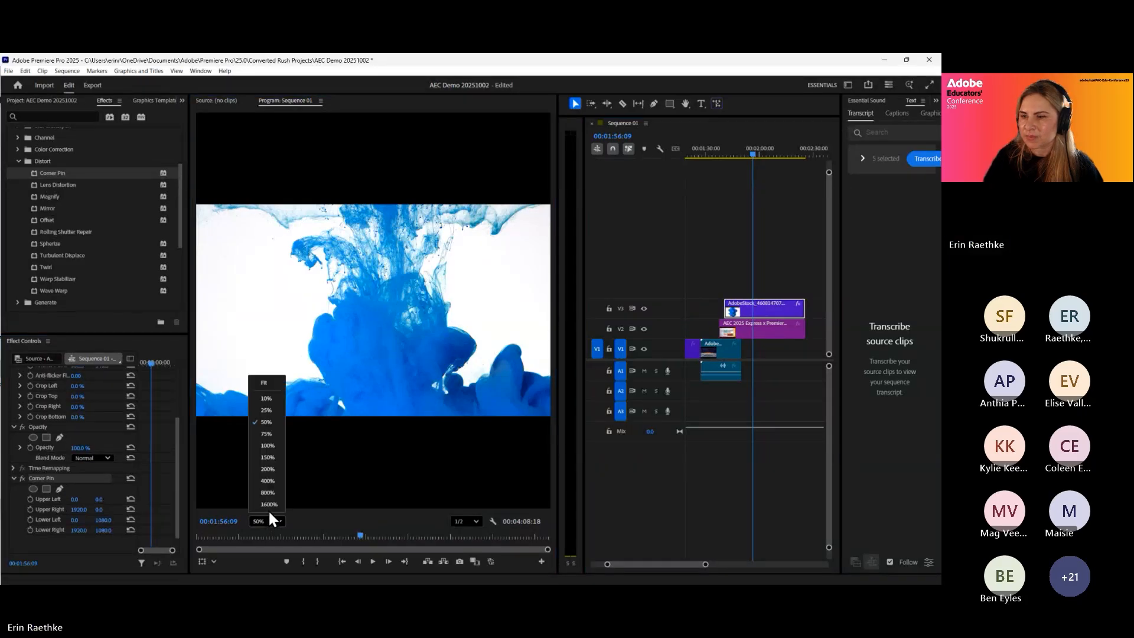
click(271, 382)
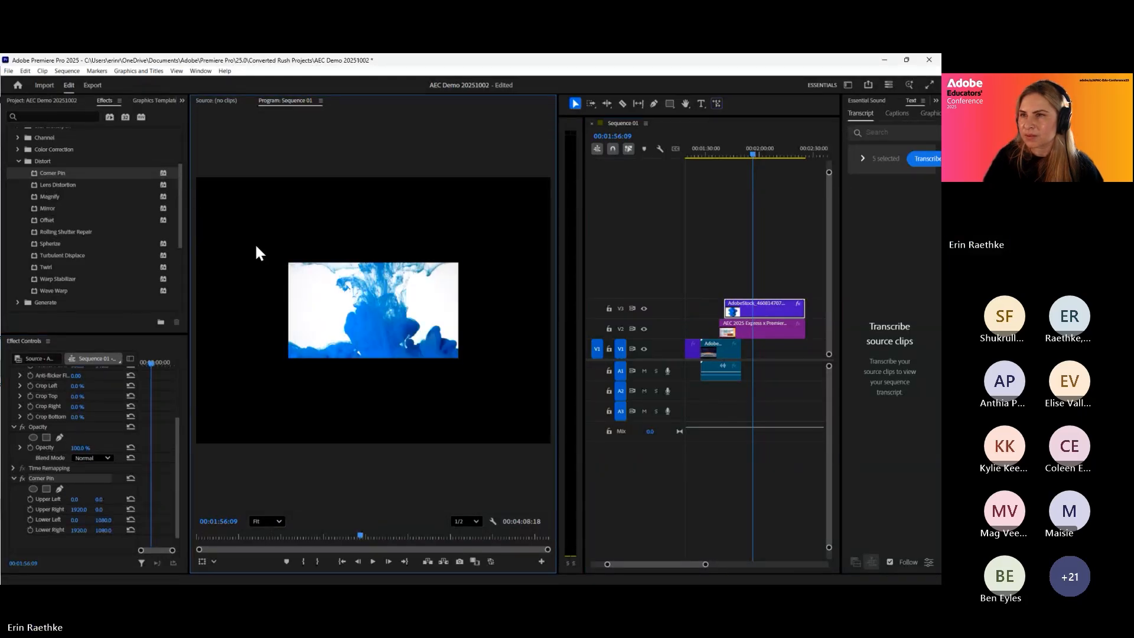
drag(290, 265, 369, 331)
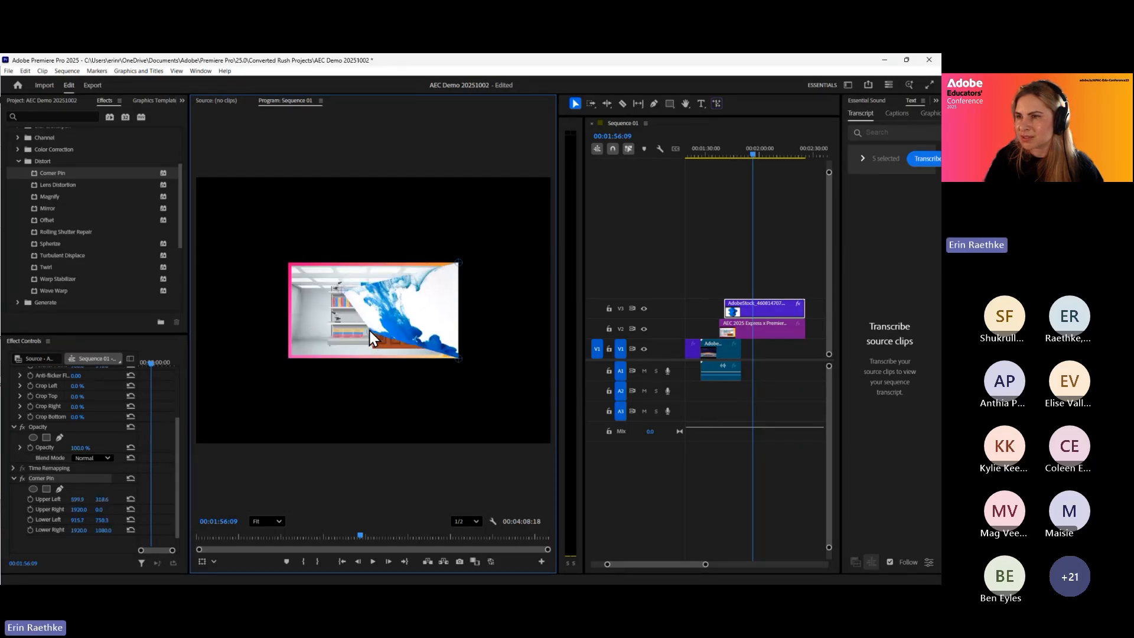
drag(434, 289, 429, 302)
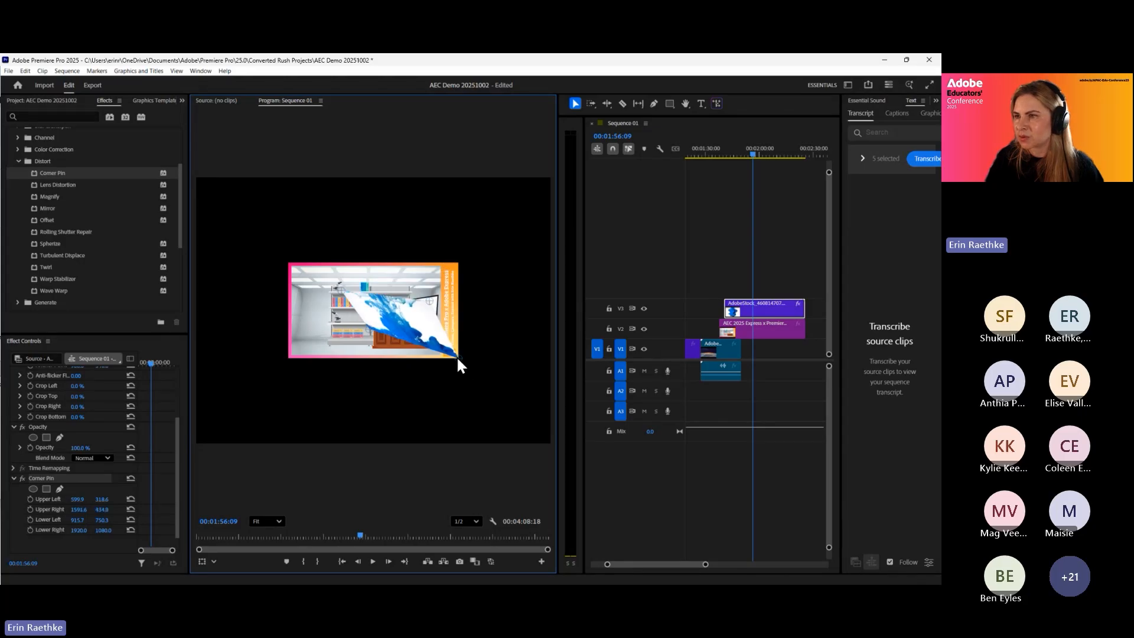
drag(430, 342, 424, 334)
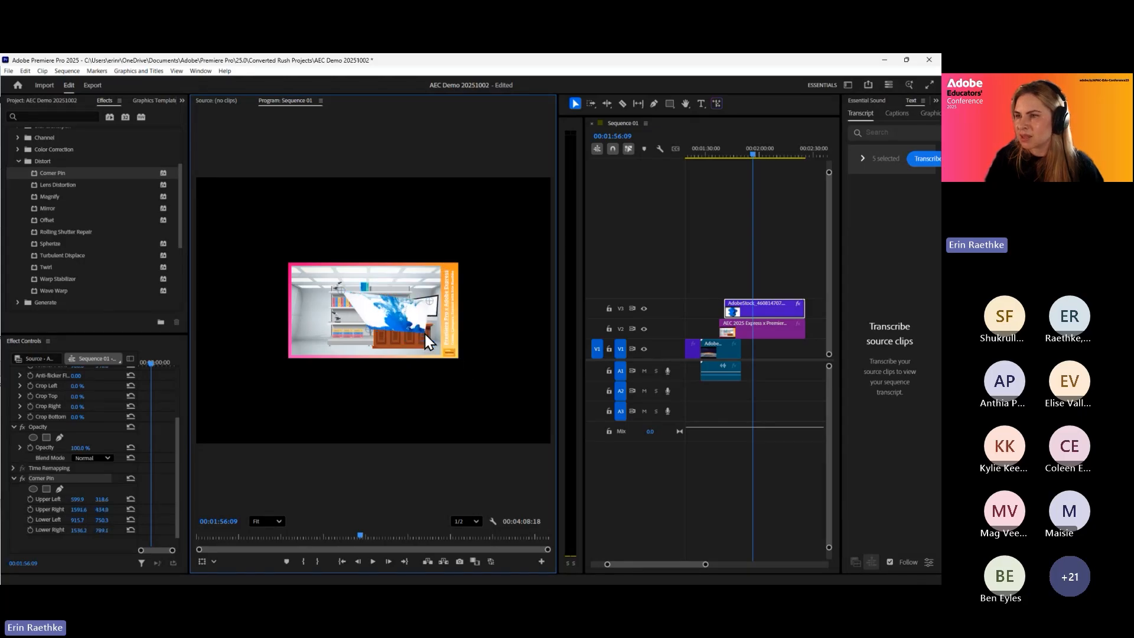
Move the ink clip's upper-left corner pin to about 1368, 421 and lower-left to about 1362, 587 along the computer monitor's left edge.
click(274, 520)
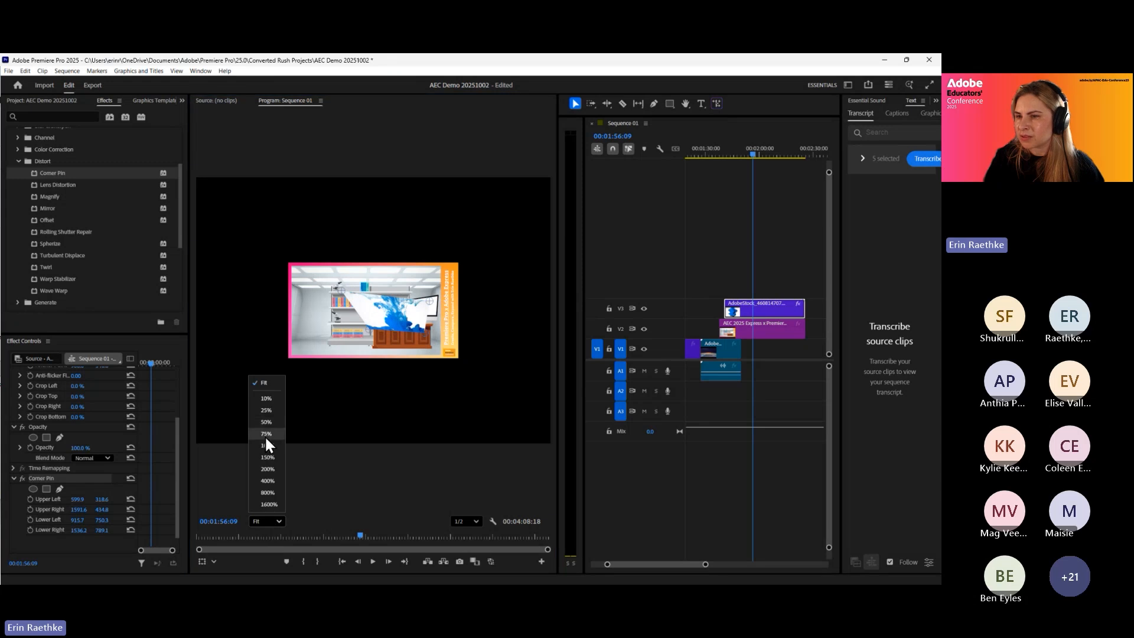
click(265, 435)
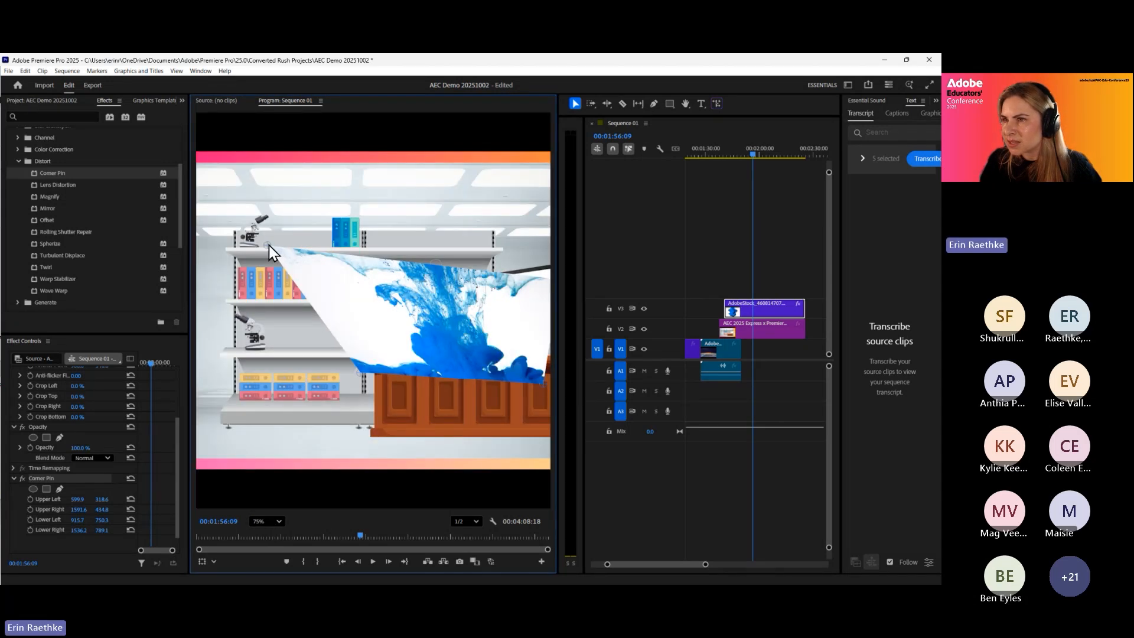
drag(268, 246, 309, 252)
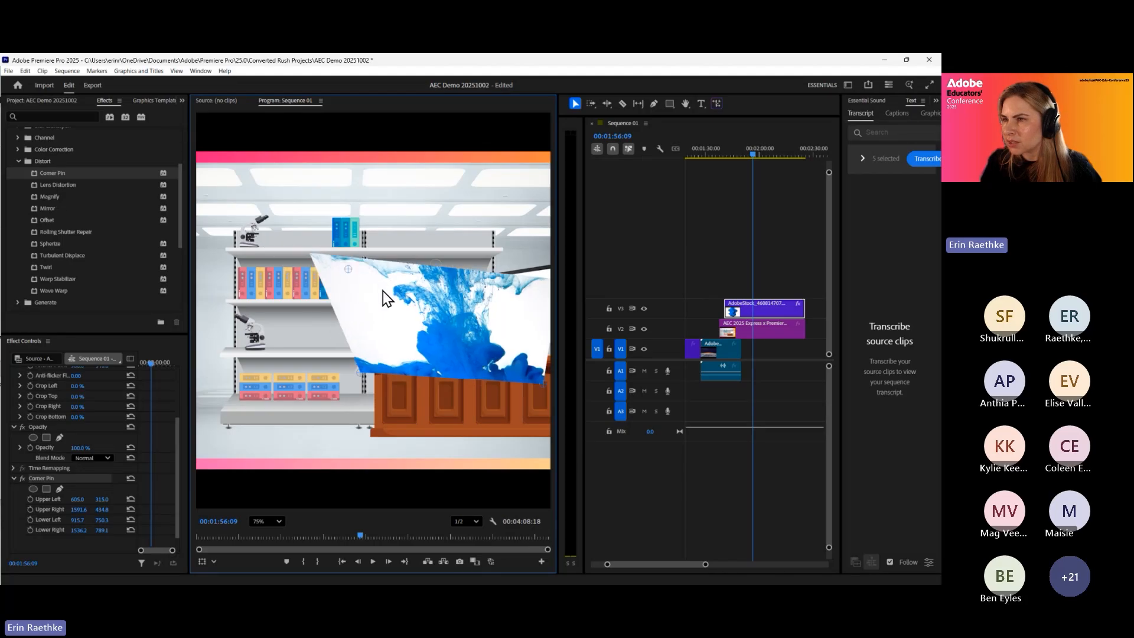
drag(383, 291, 493, 278)
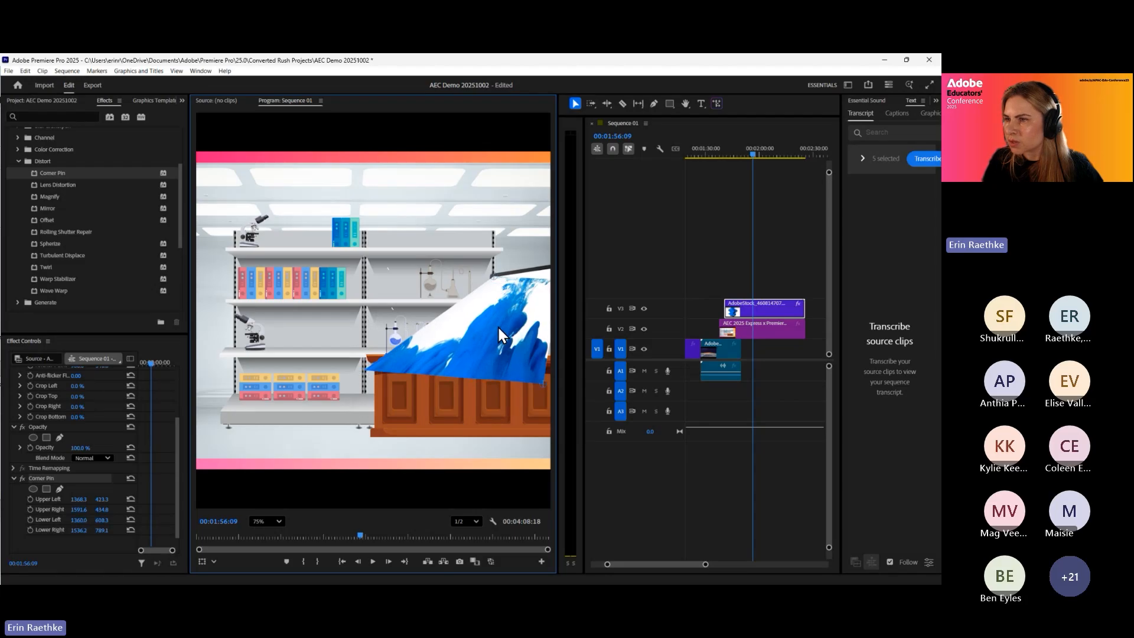
mouse_move(497, 325)
mouse_down()
mouse_move(508, 324)
mouse_move(487, 325)
mouse_up()
Fit the ink clip's upper-right (about 1682, 377), lower-right (about 1647, 590) and lower-left (about 1352, 596) corners to the monitor screen and play it back.
scroll(491, 312, up, 4)
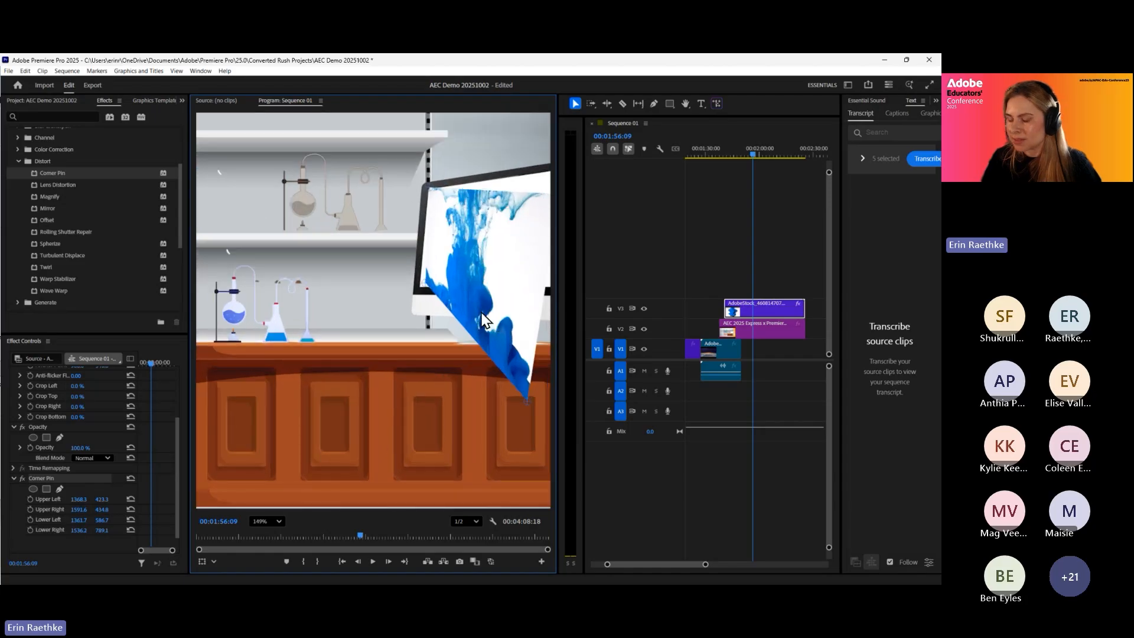
scroll(491, 283, down, 2)
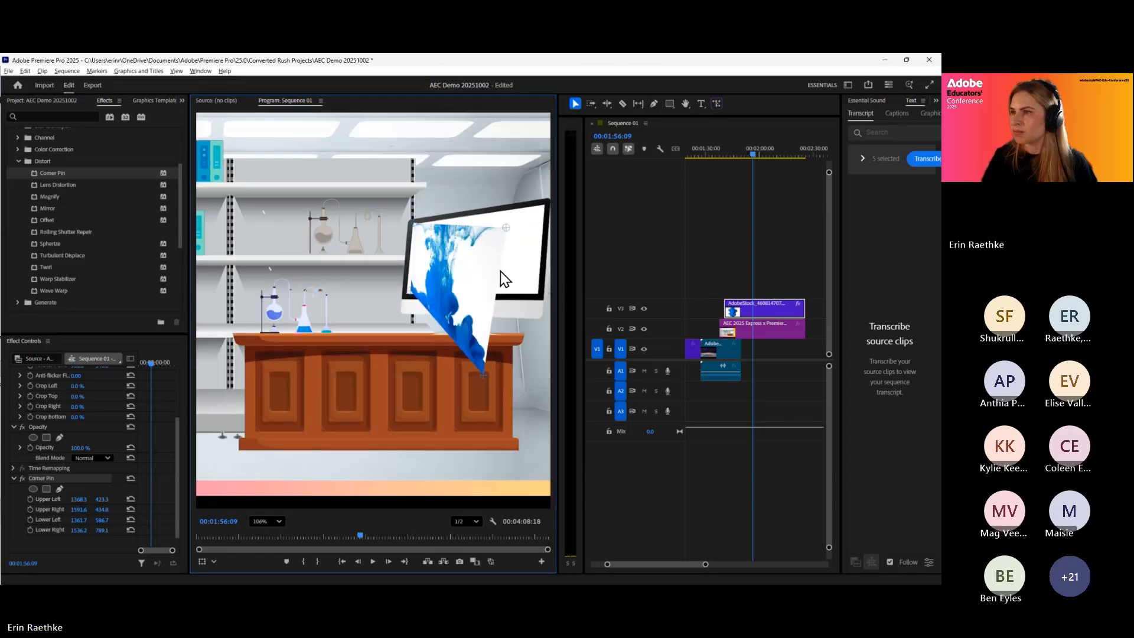
drag(506, 229, 544, 207)
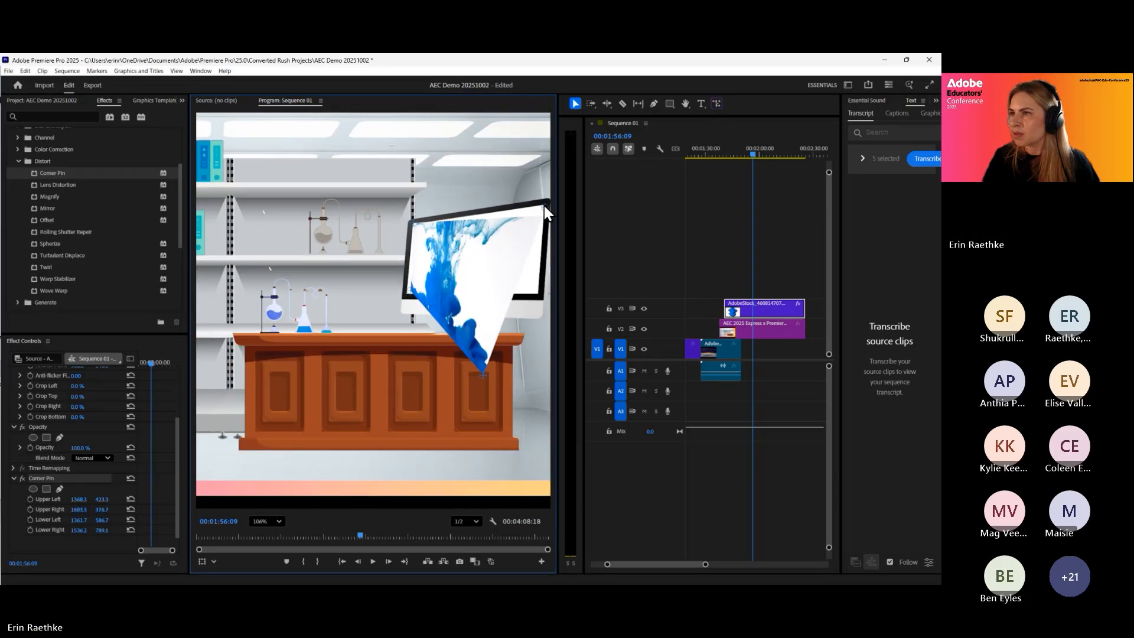
drag(483, 371, 529, 293)
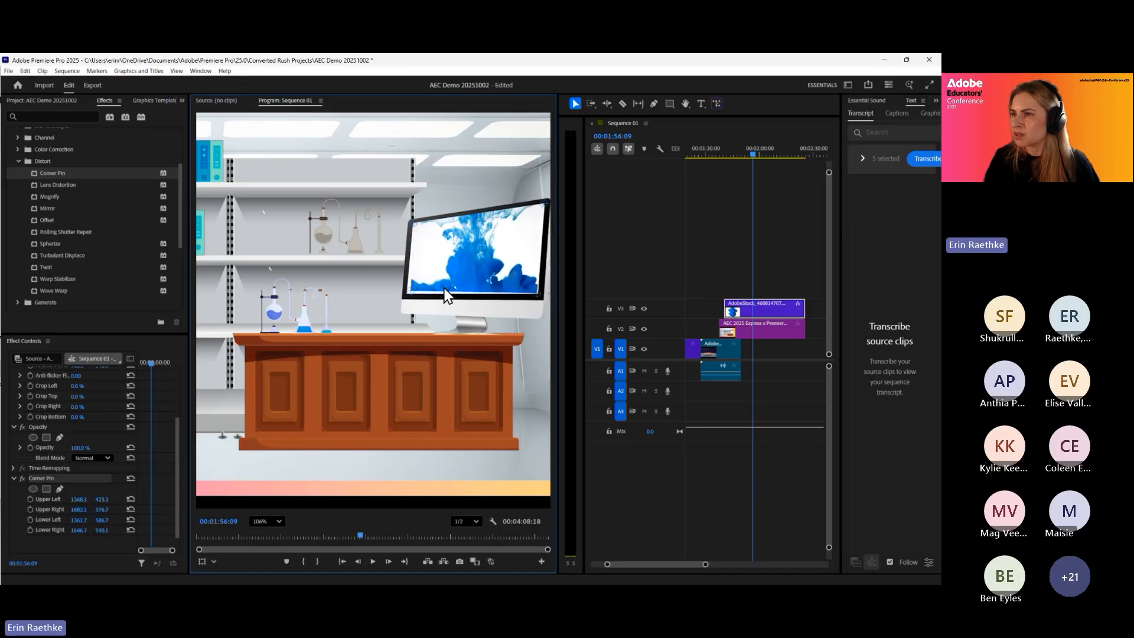
drag(410, 295, 406, 295)
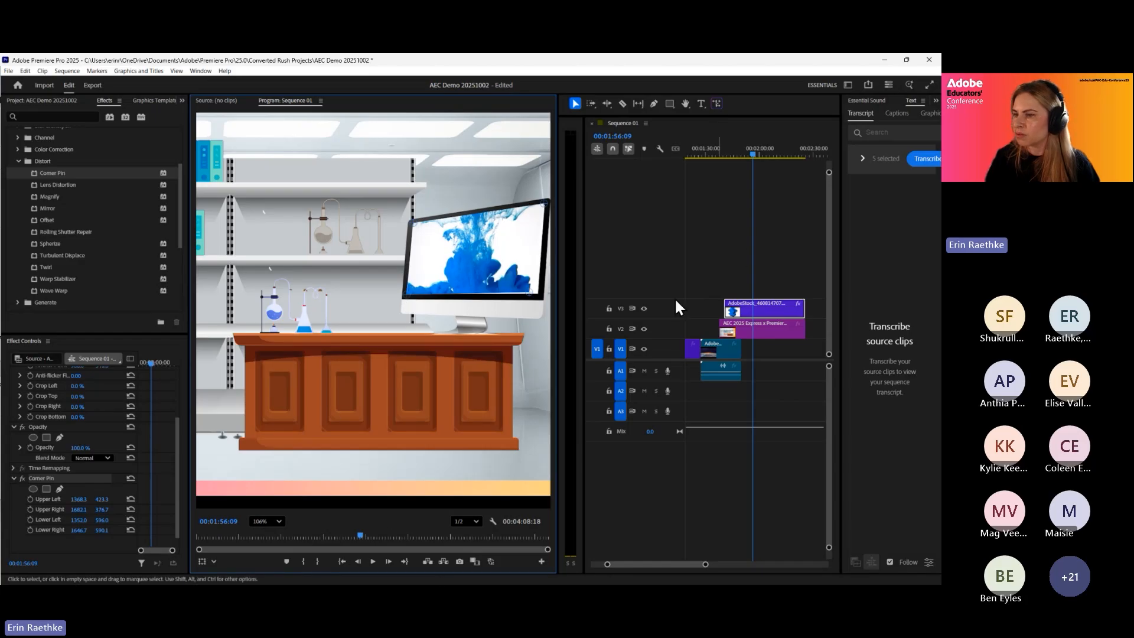
click(373, 561)
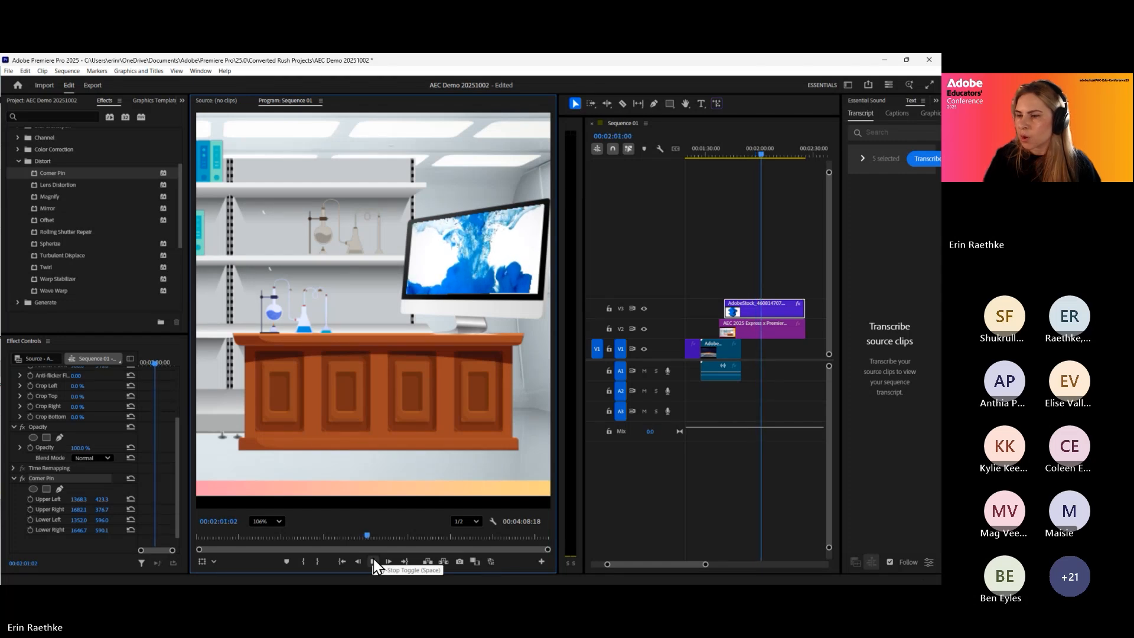
click(373, 559)
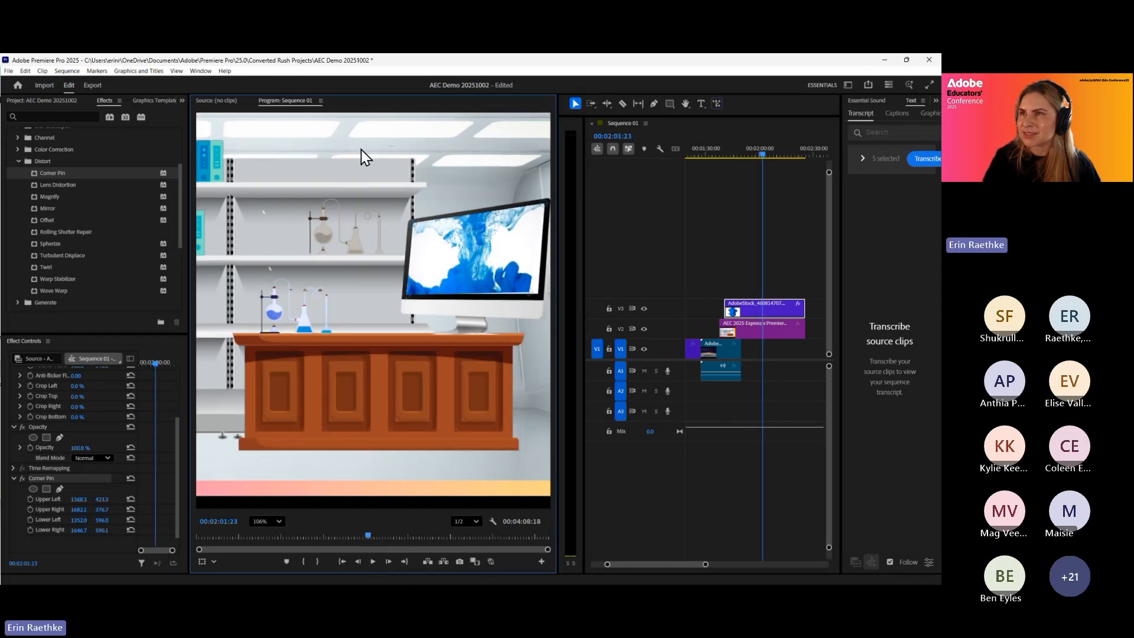
Switch to the Adobe Express slide deck in the browser and open page 35, the "What will we do in Pr?" slide.
click(885, 62)
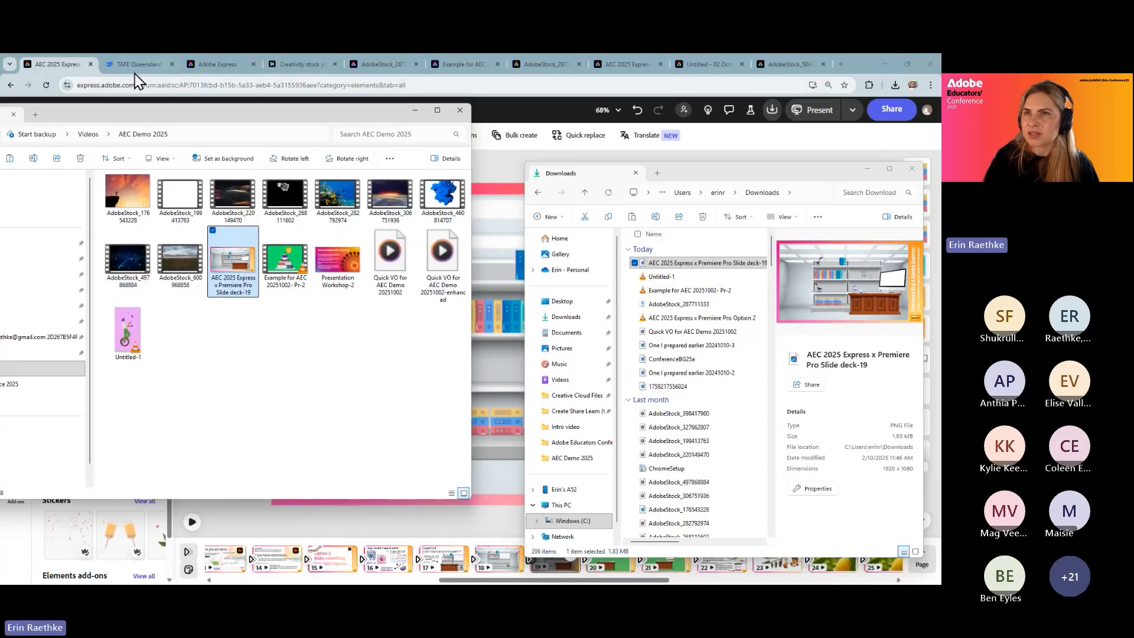
click(78, 66)
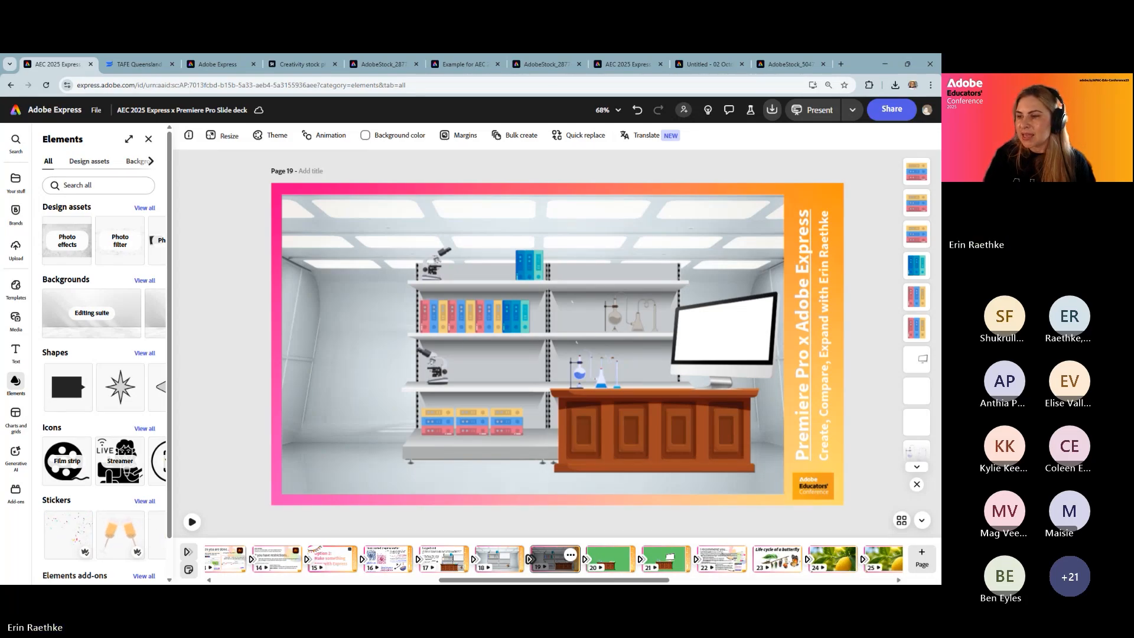
scroll(554, 559, right, 5)
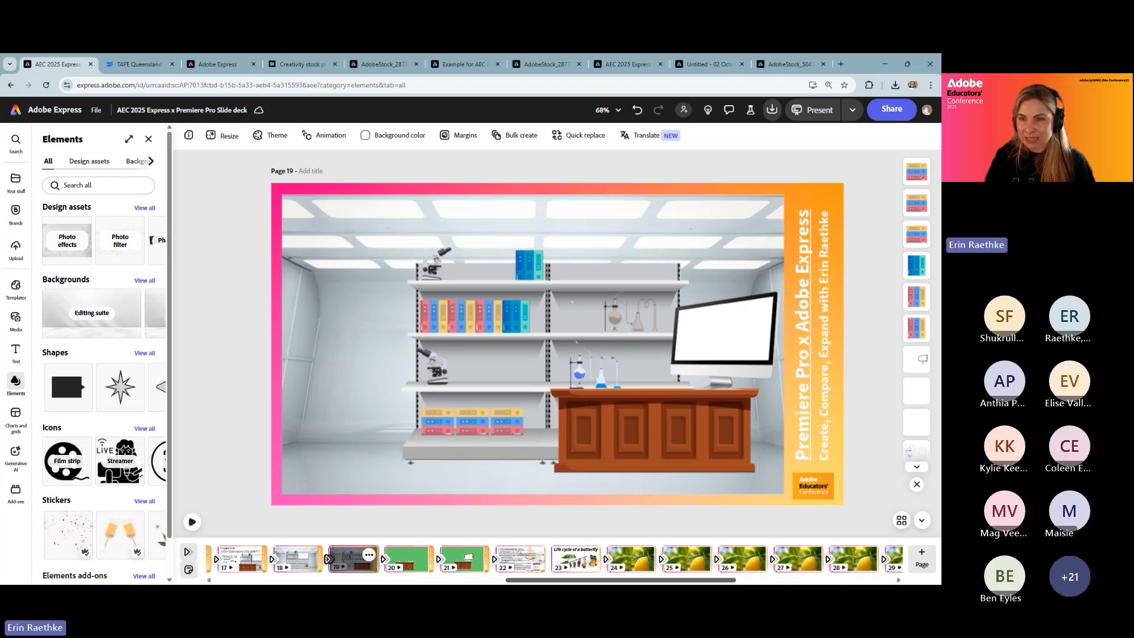
scroll(553, 559, right, 2)
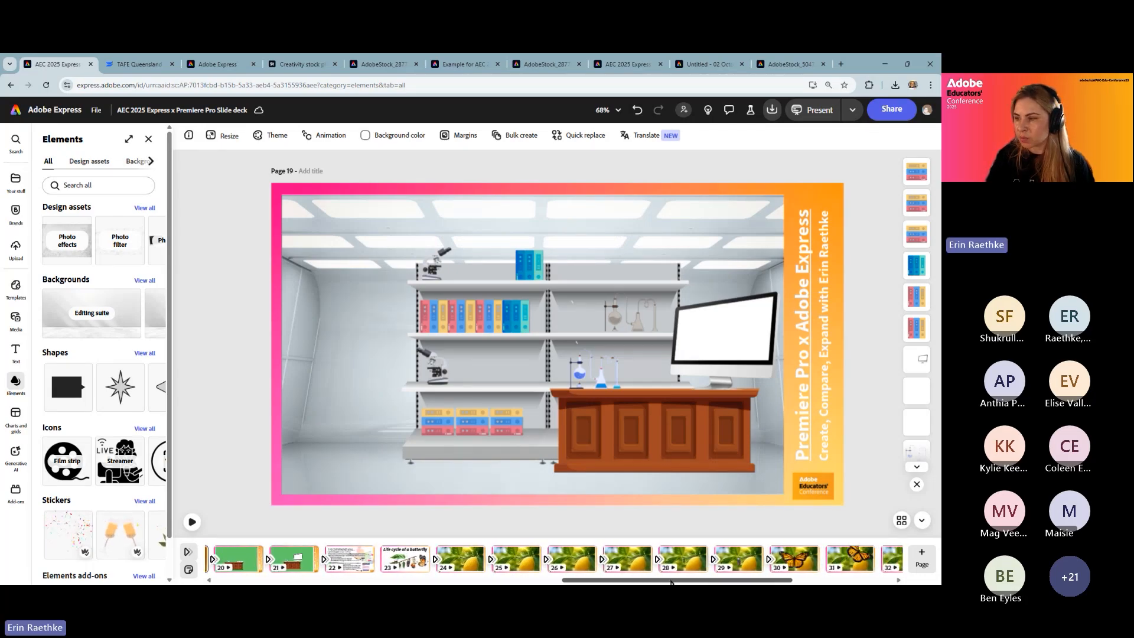
drag(673, 581, 779, 582)
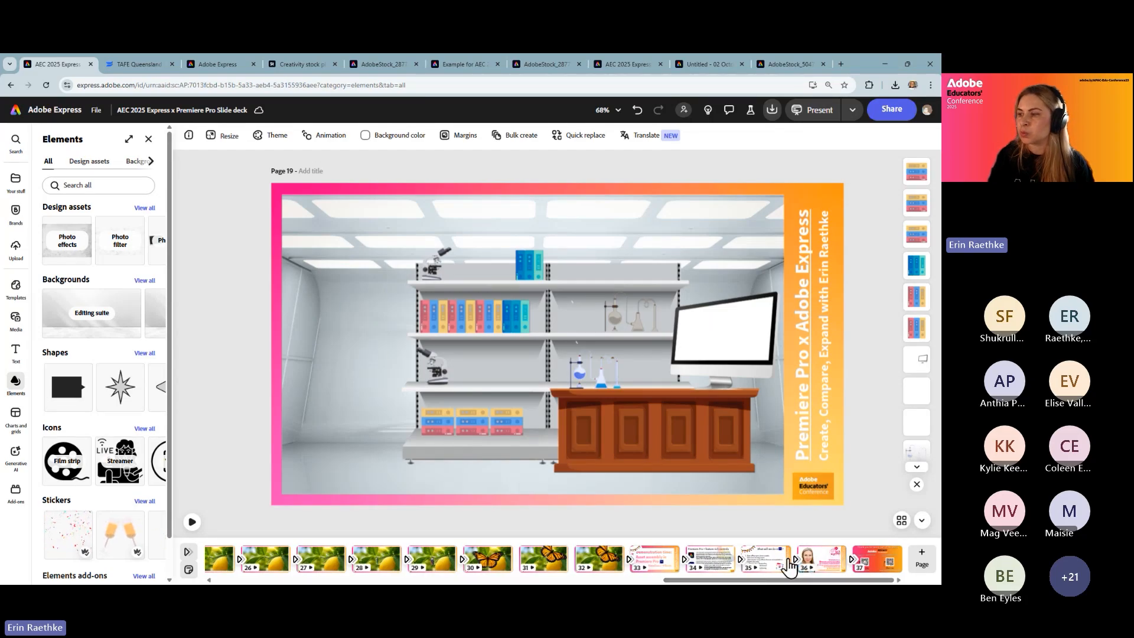
click(761, 563)
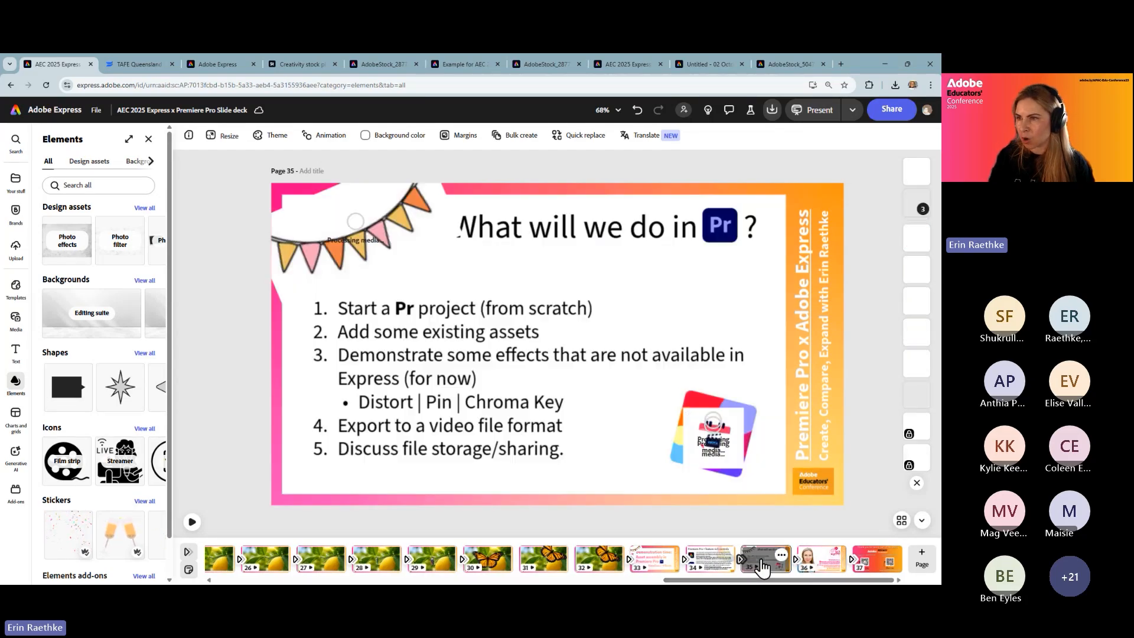
Show the presenter's contact links on page 36 and the conference thank-you slide on page 37, ending on page 36.
click(825, 567)
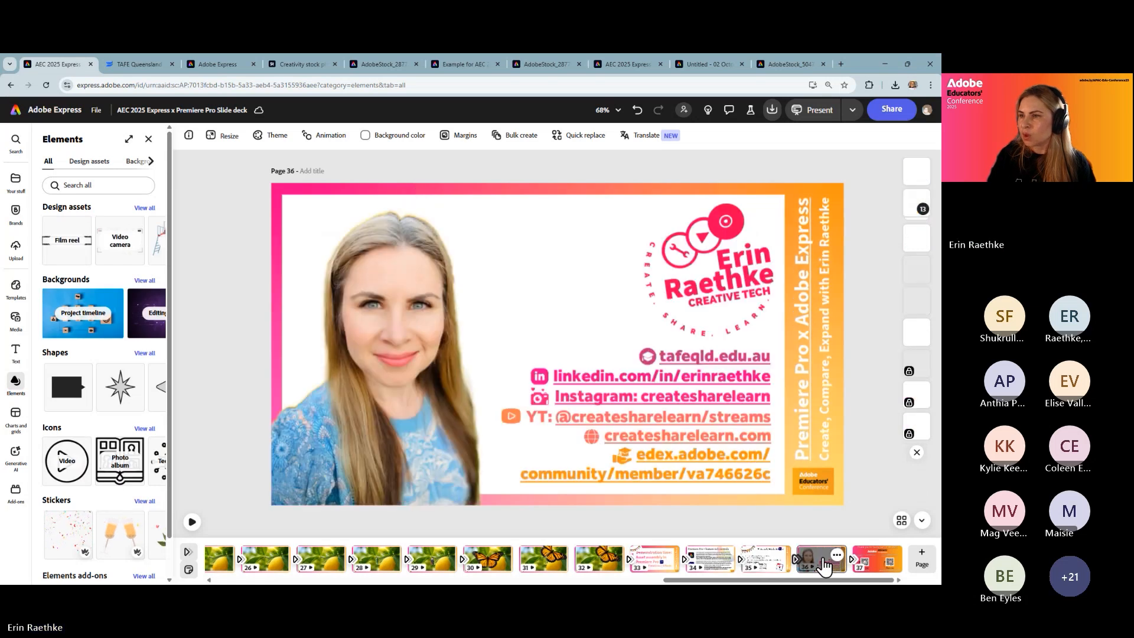
click(880, 569)
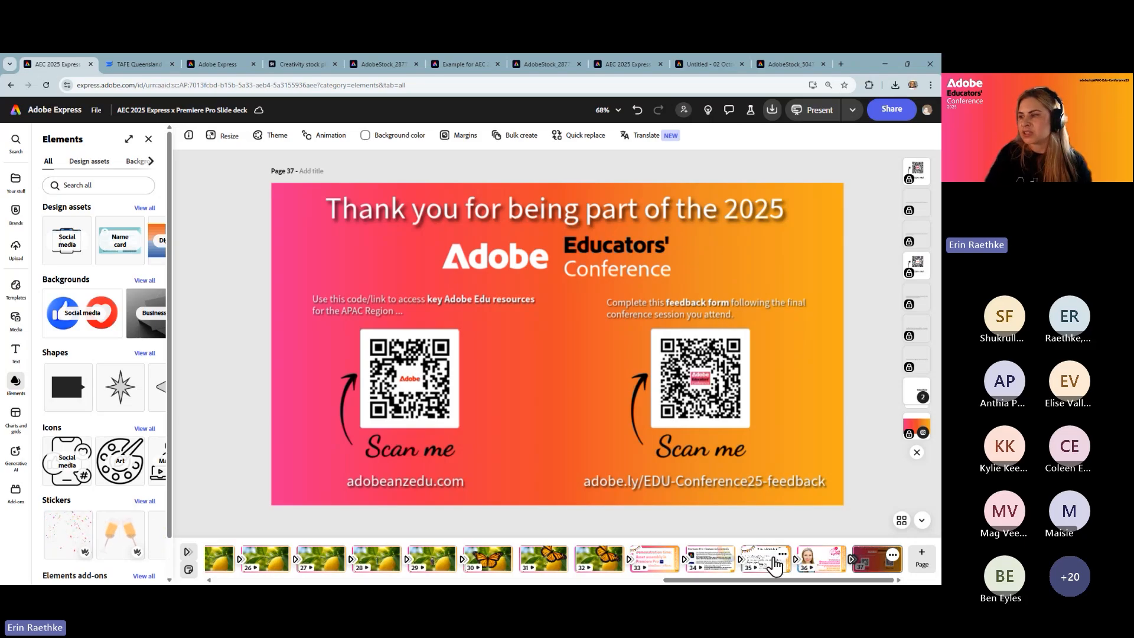
click(816, 566)
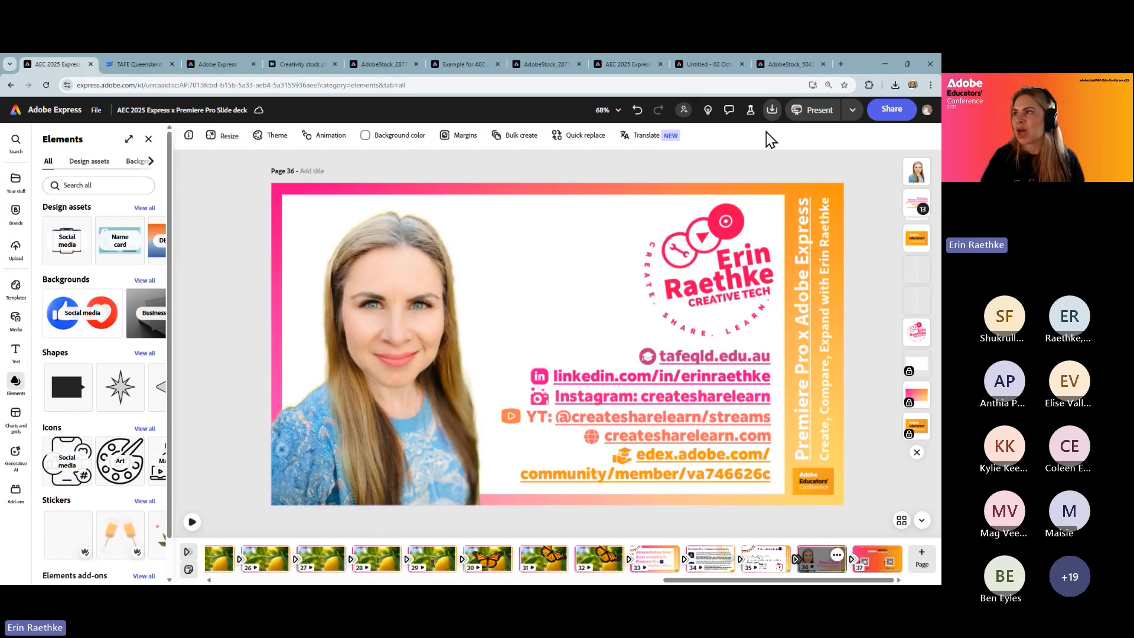
Present the contact slide, open its YouTube channel link, and close that page to return to the presentation.
click(808, 114)
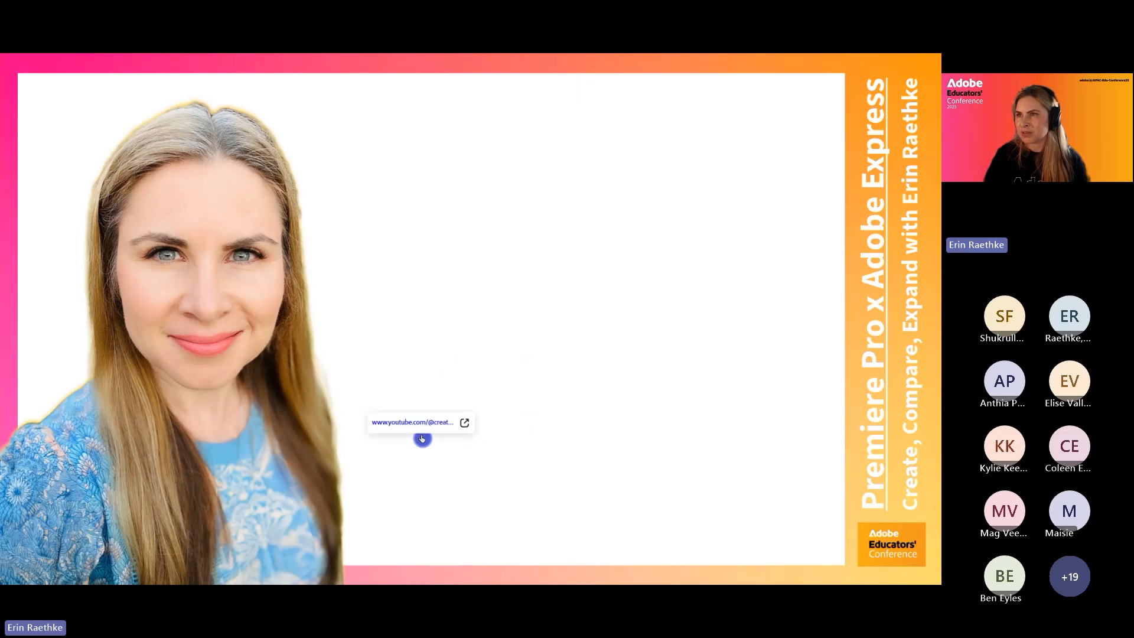
click(376, 435)
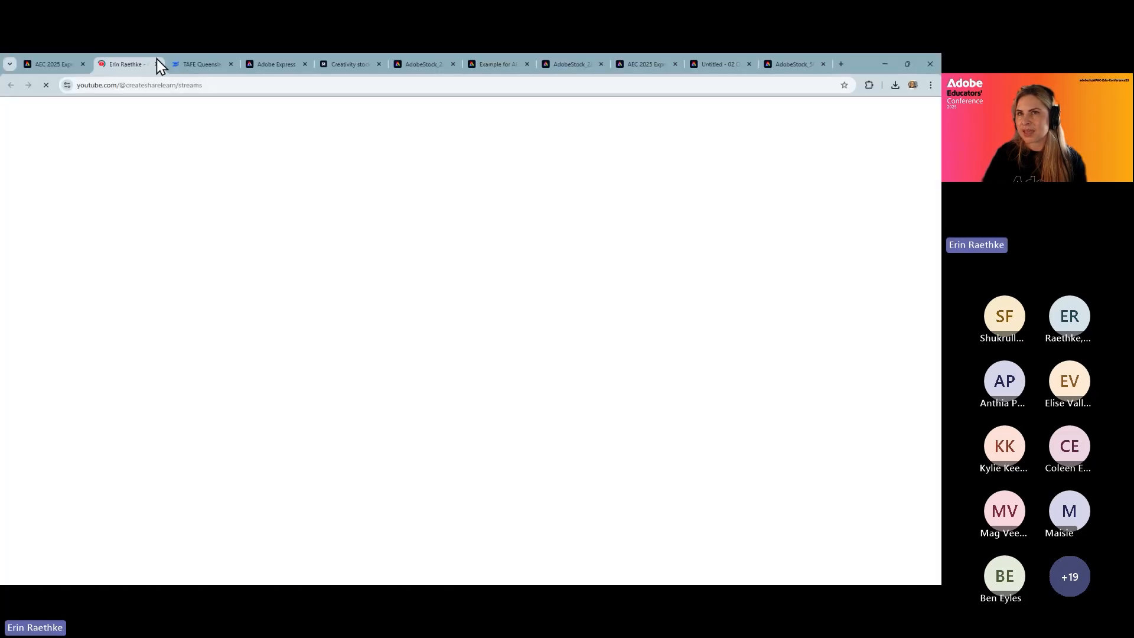
click(157, 60)
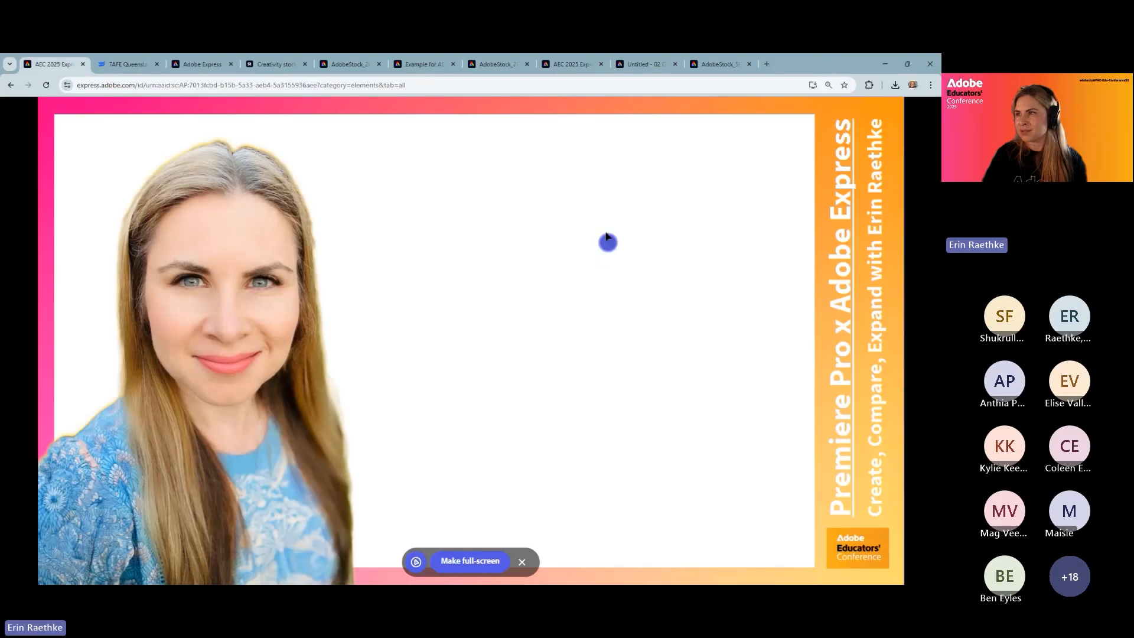